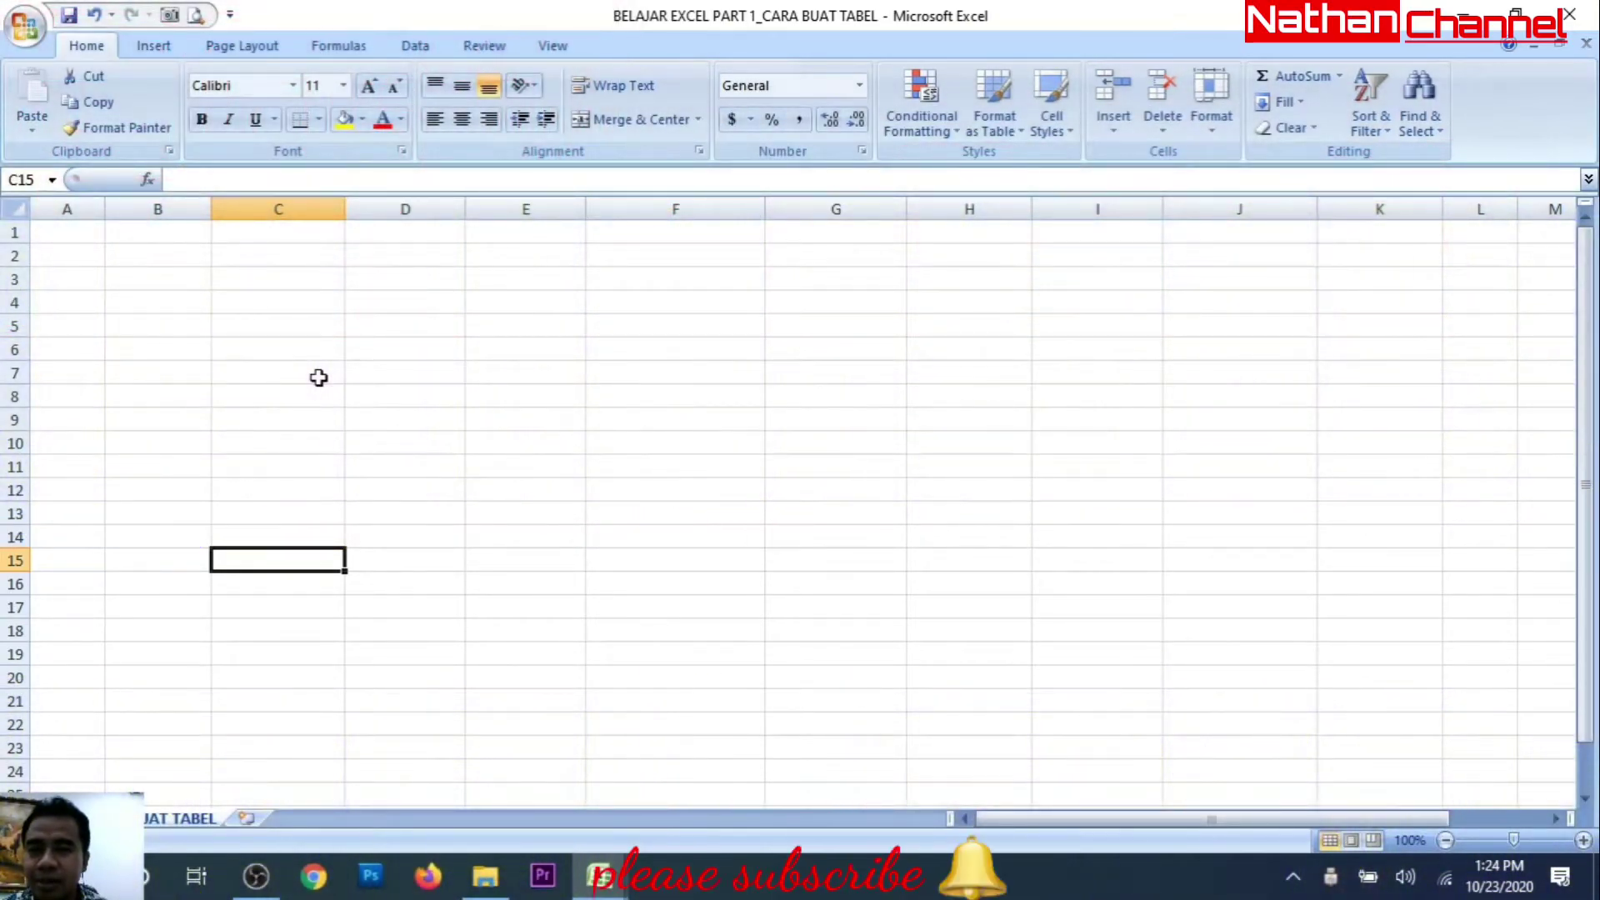
# Step: Create a table from B3:K20, producing Table3 with headers Column1 through Column10
pyautogui.click(308, 465)
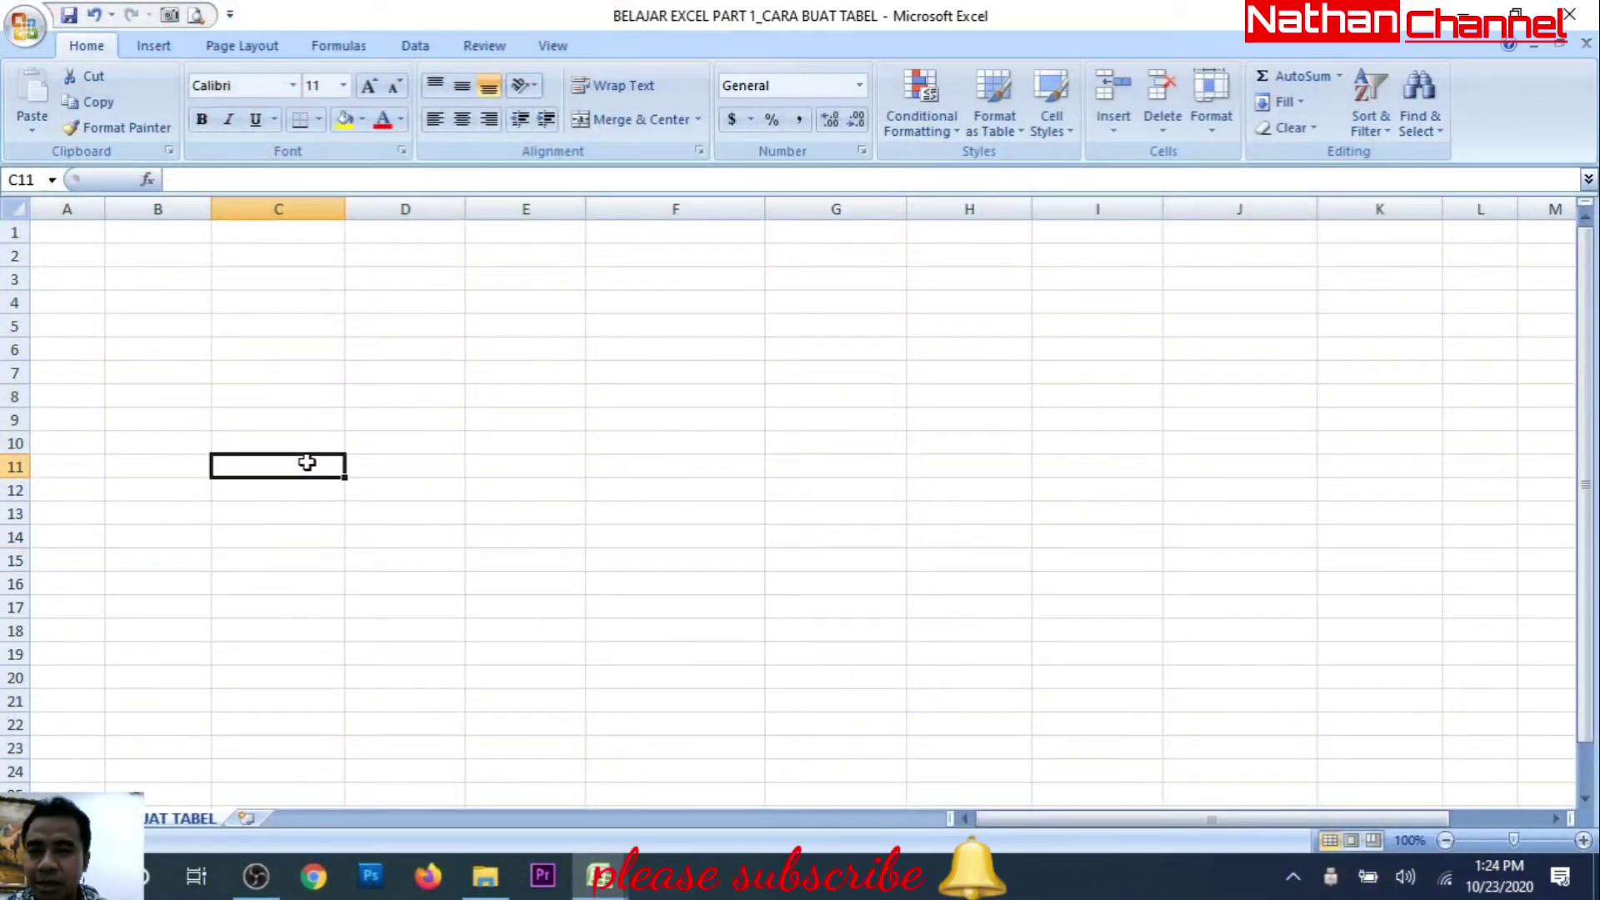
pyautogui.click(150, 281)
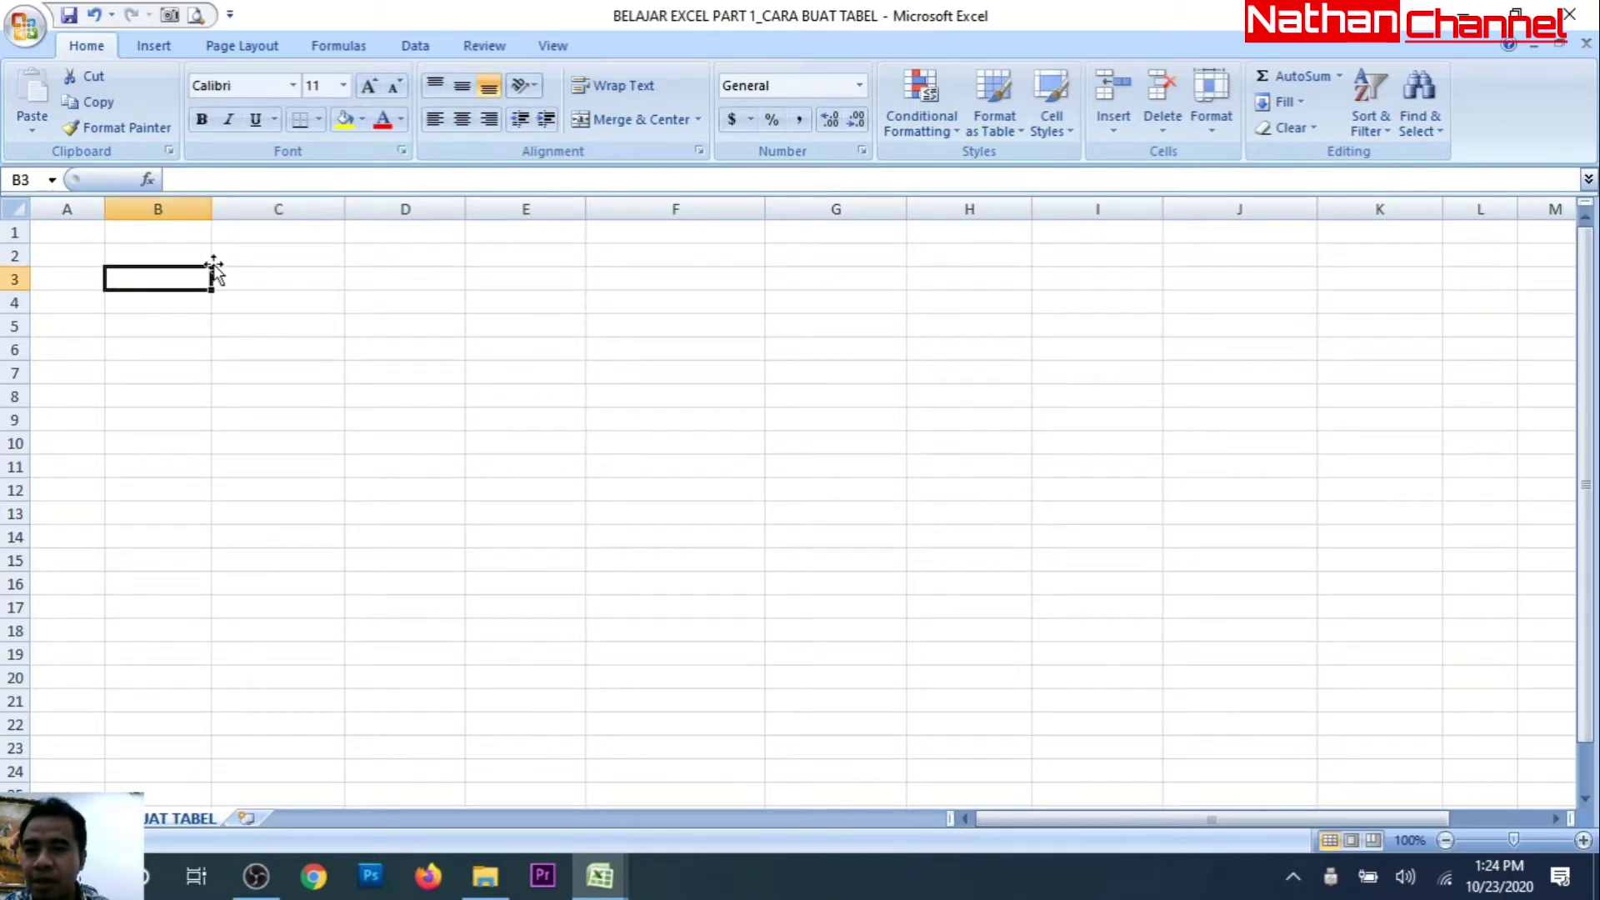
pyautogui.click(151, 48)
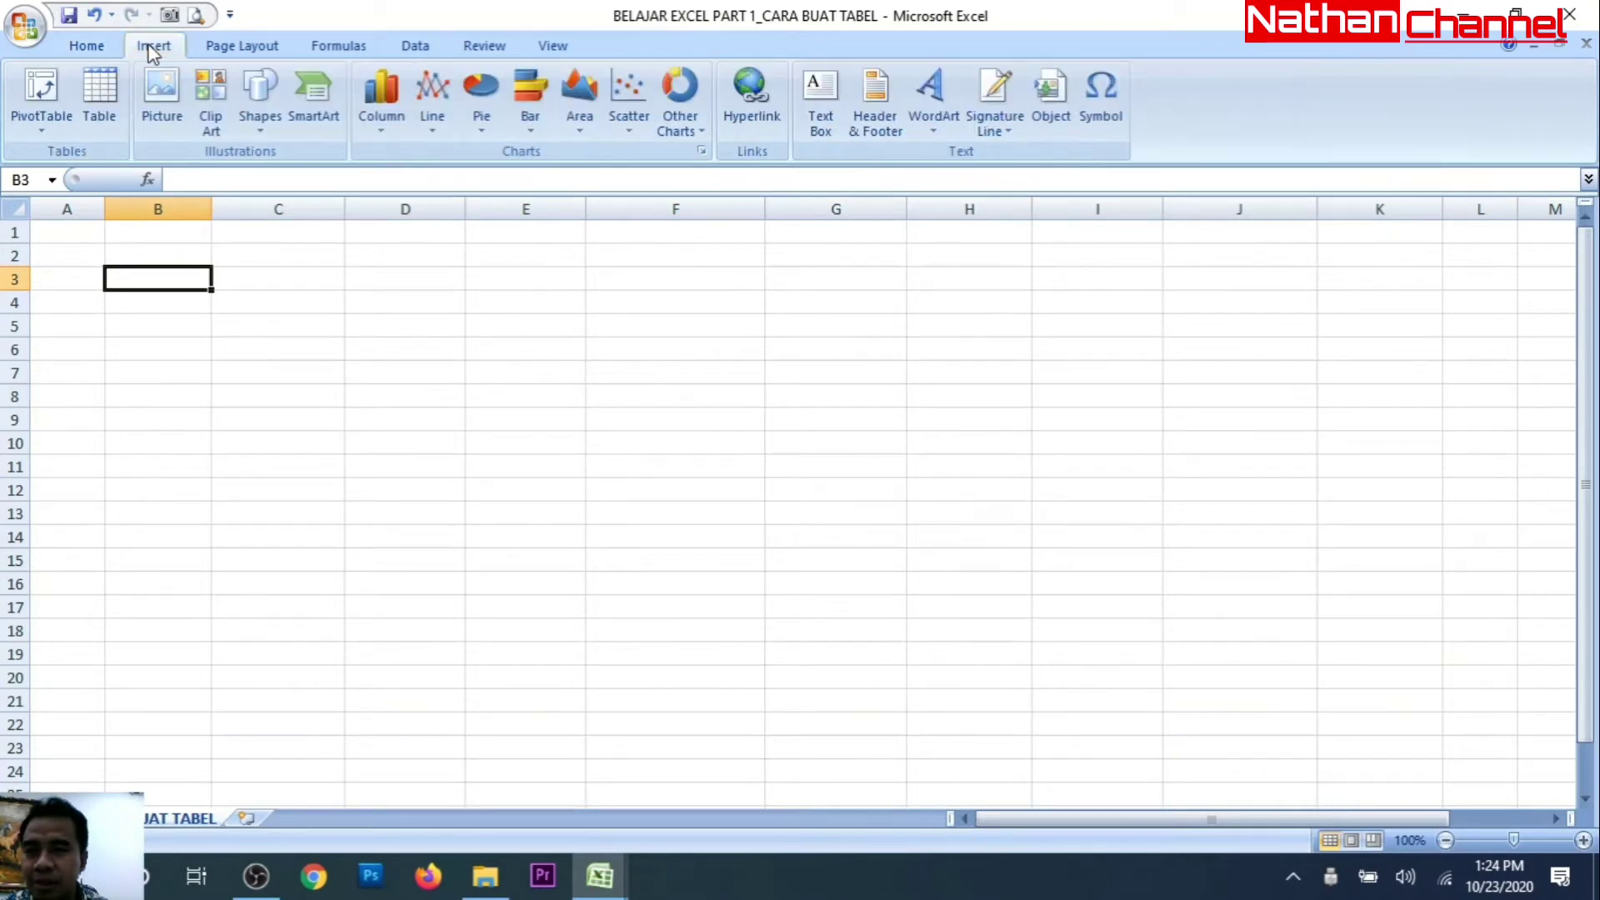
pyautogui.click(114, 116)
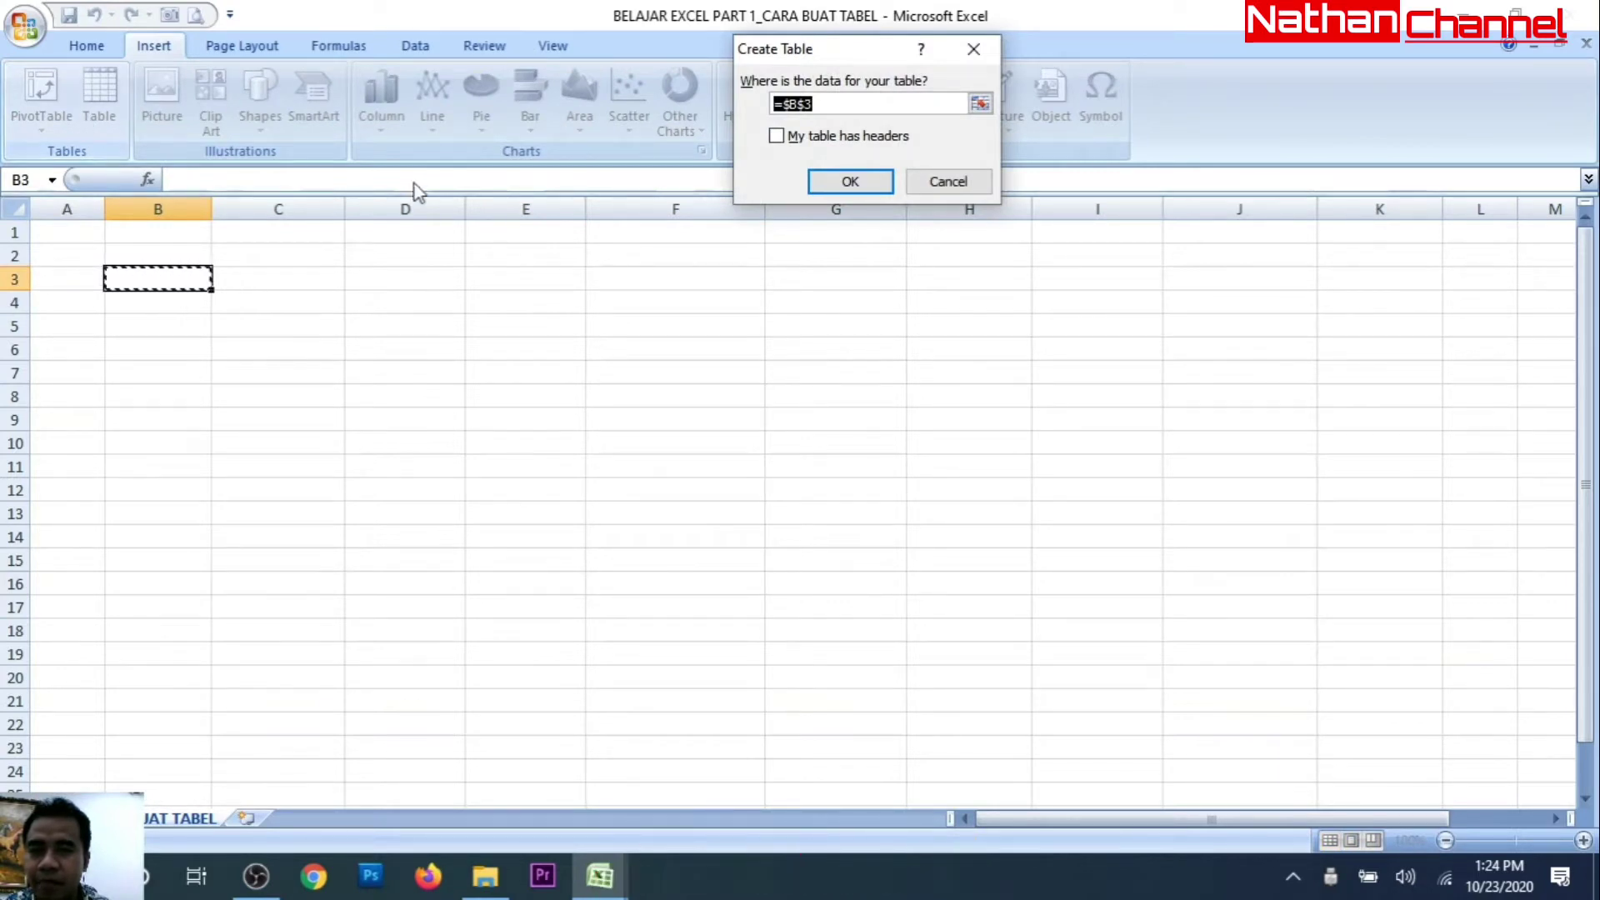
pyautogui.moveTo(844, 50); pyautogui.dragTo(1275, 73)
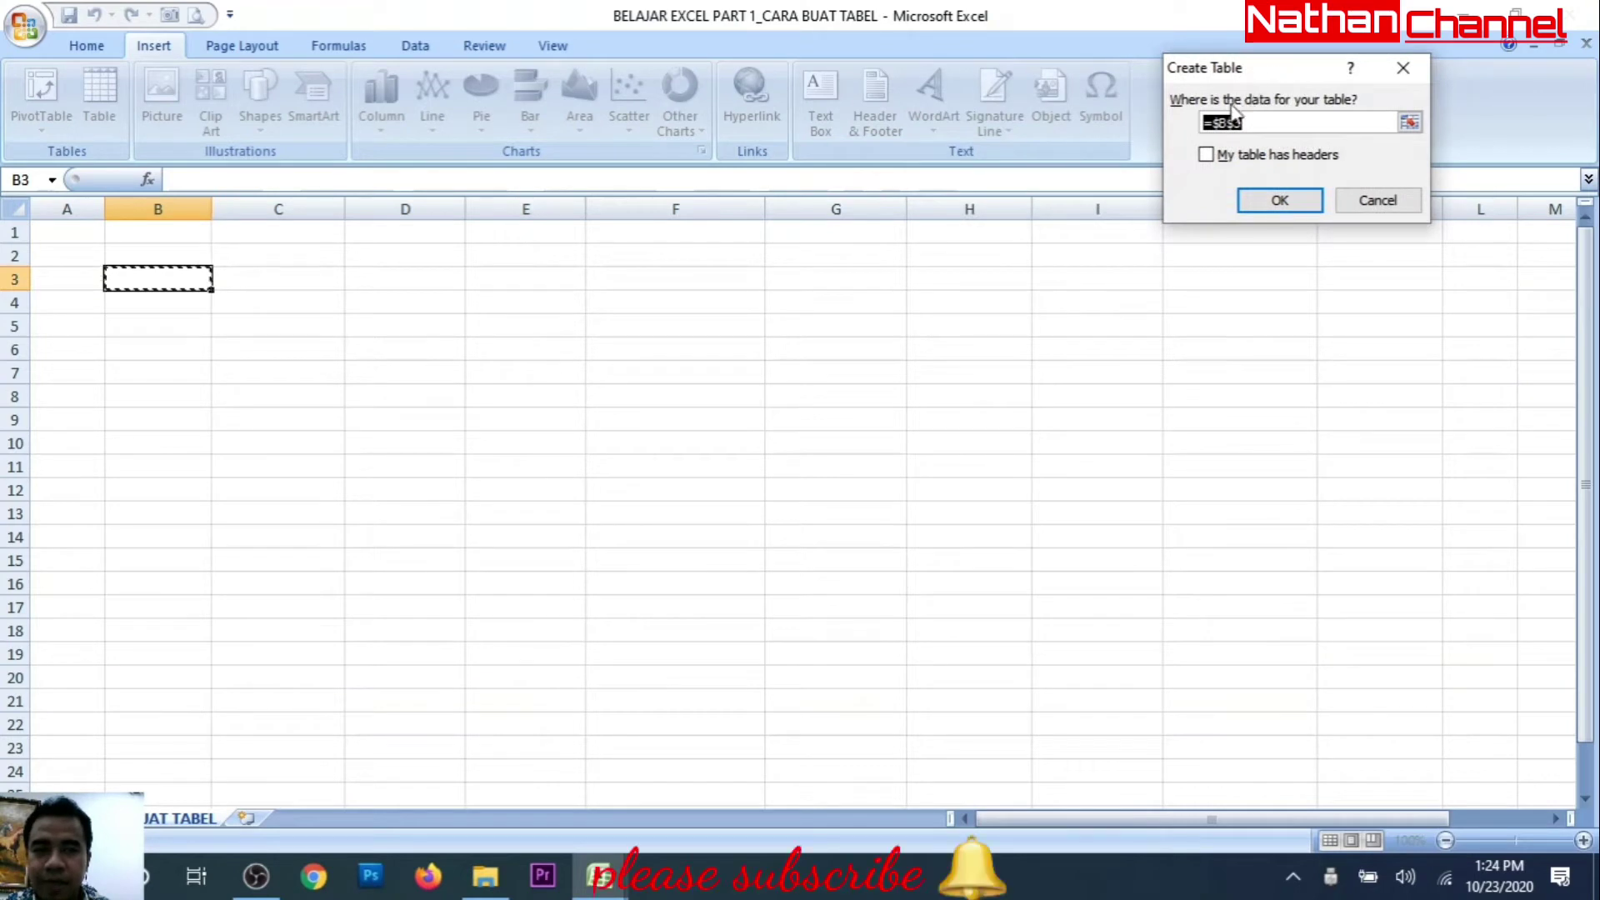
pyautogui.click(1410, 124)
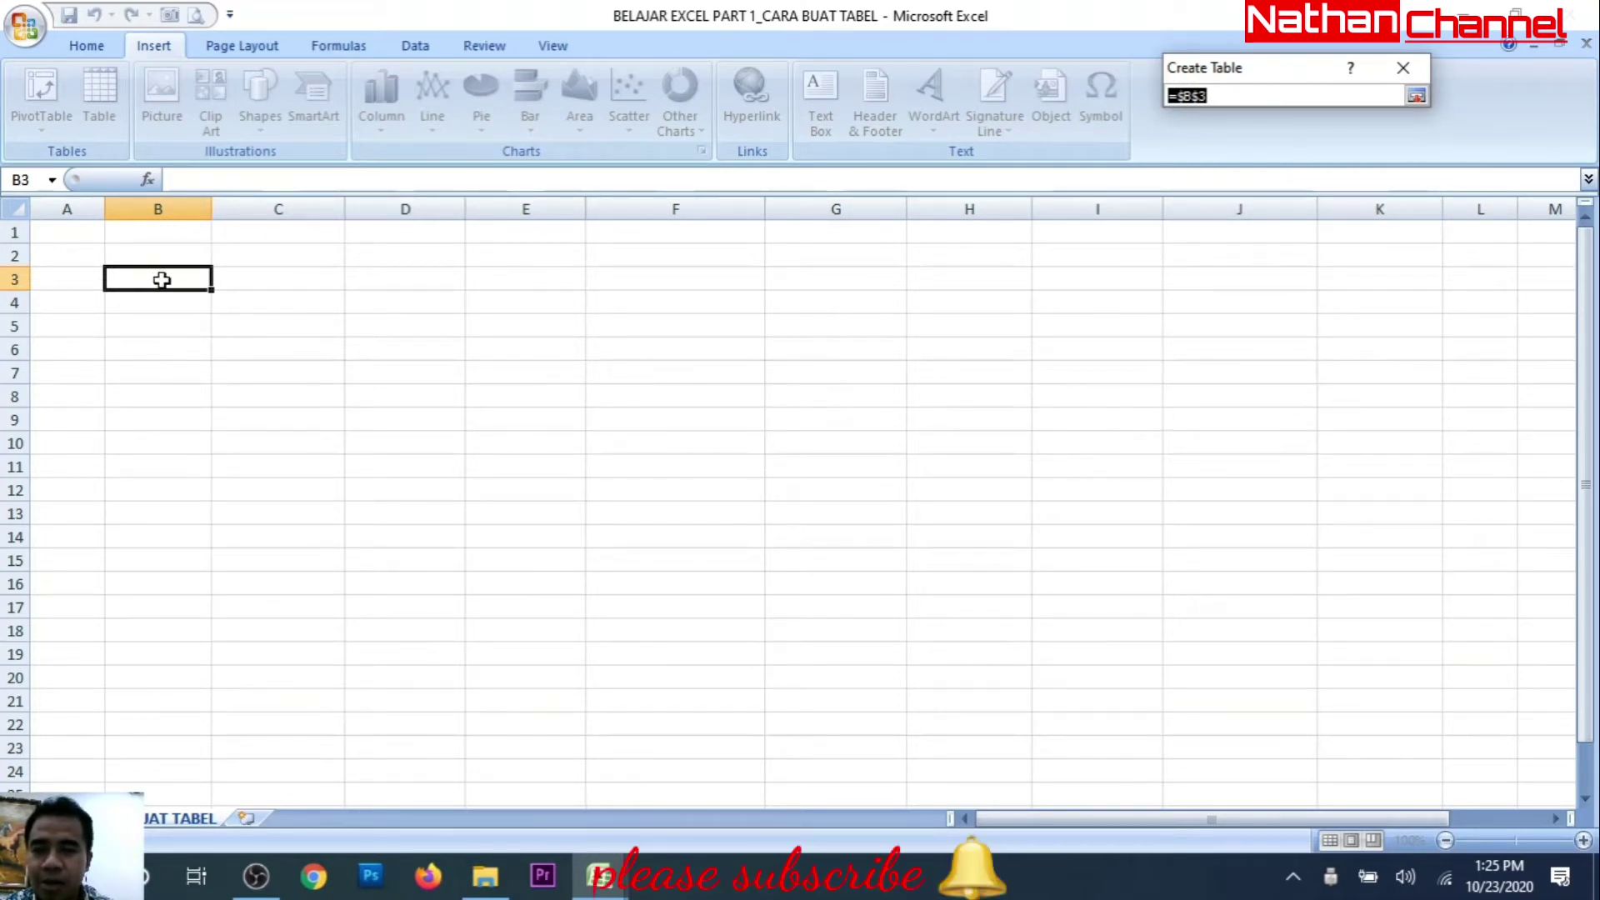
pyautogui.moveTo(161, 280); pyautogui.dragTo(1351, 678)
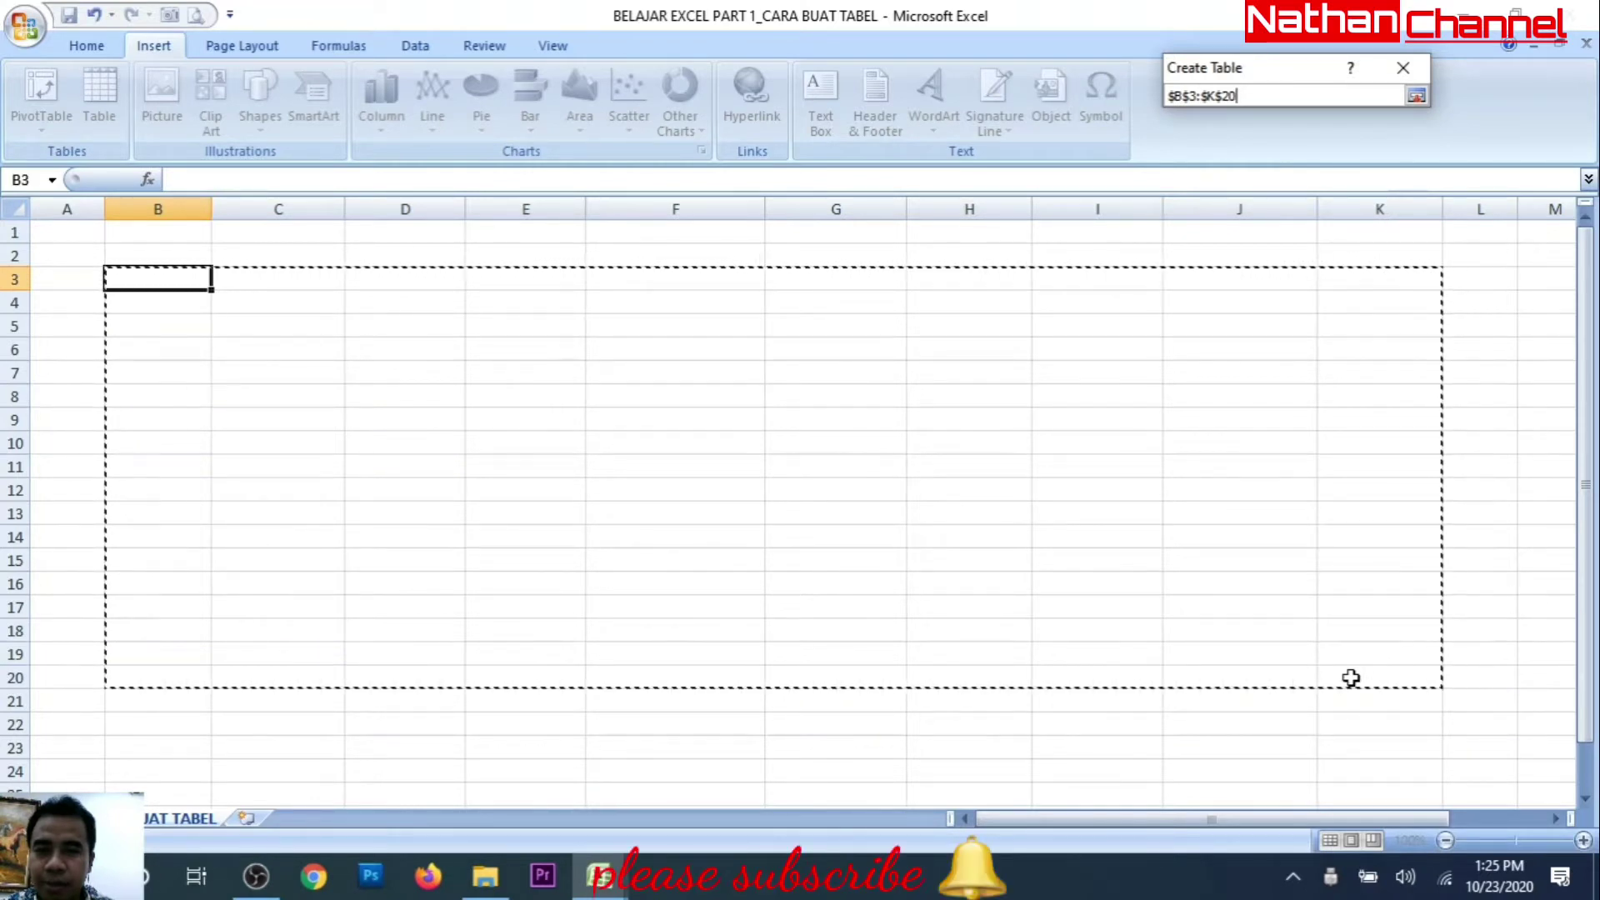
pyautogui.click(1416, 97)
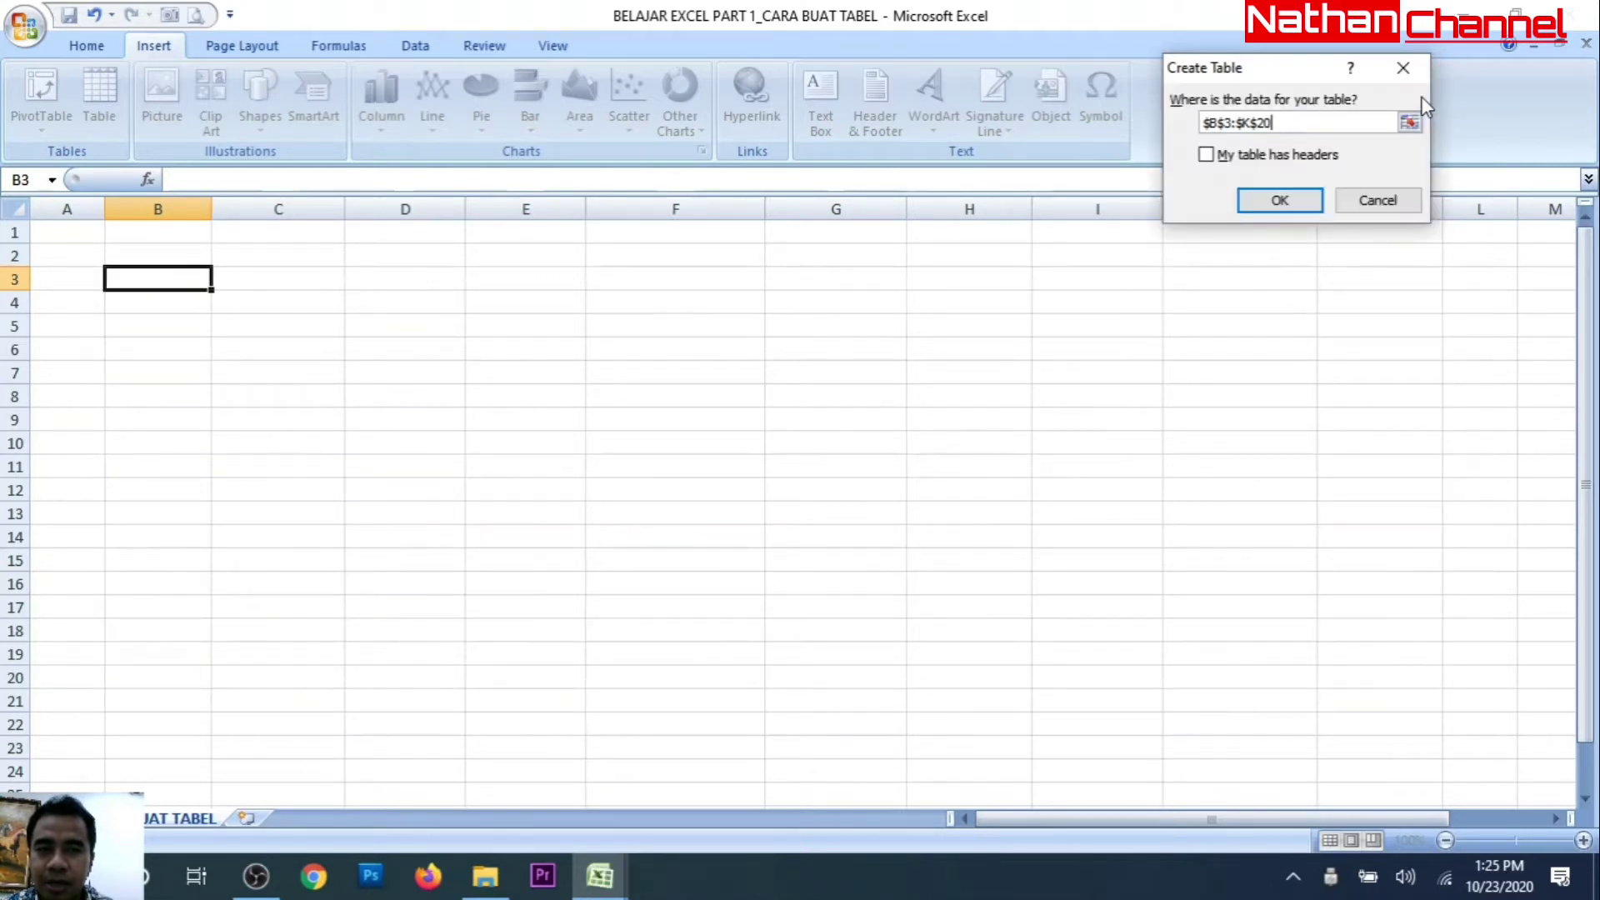
pyautogui.click(1281, 201)
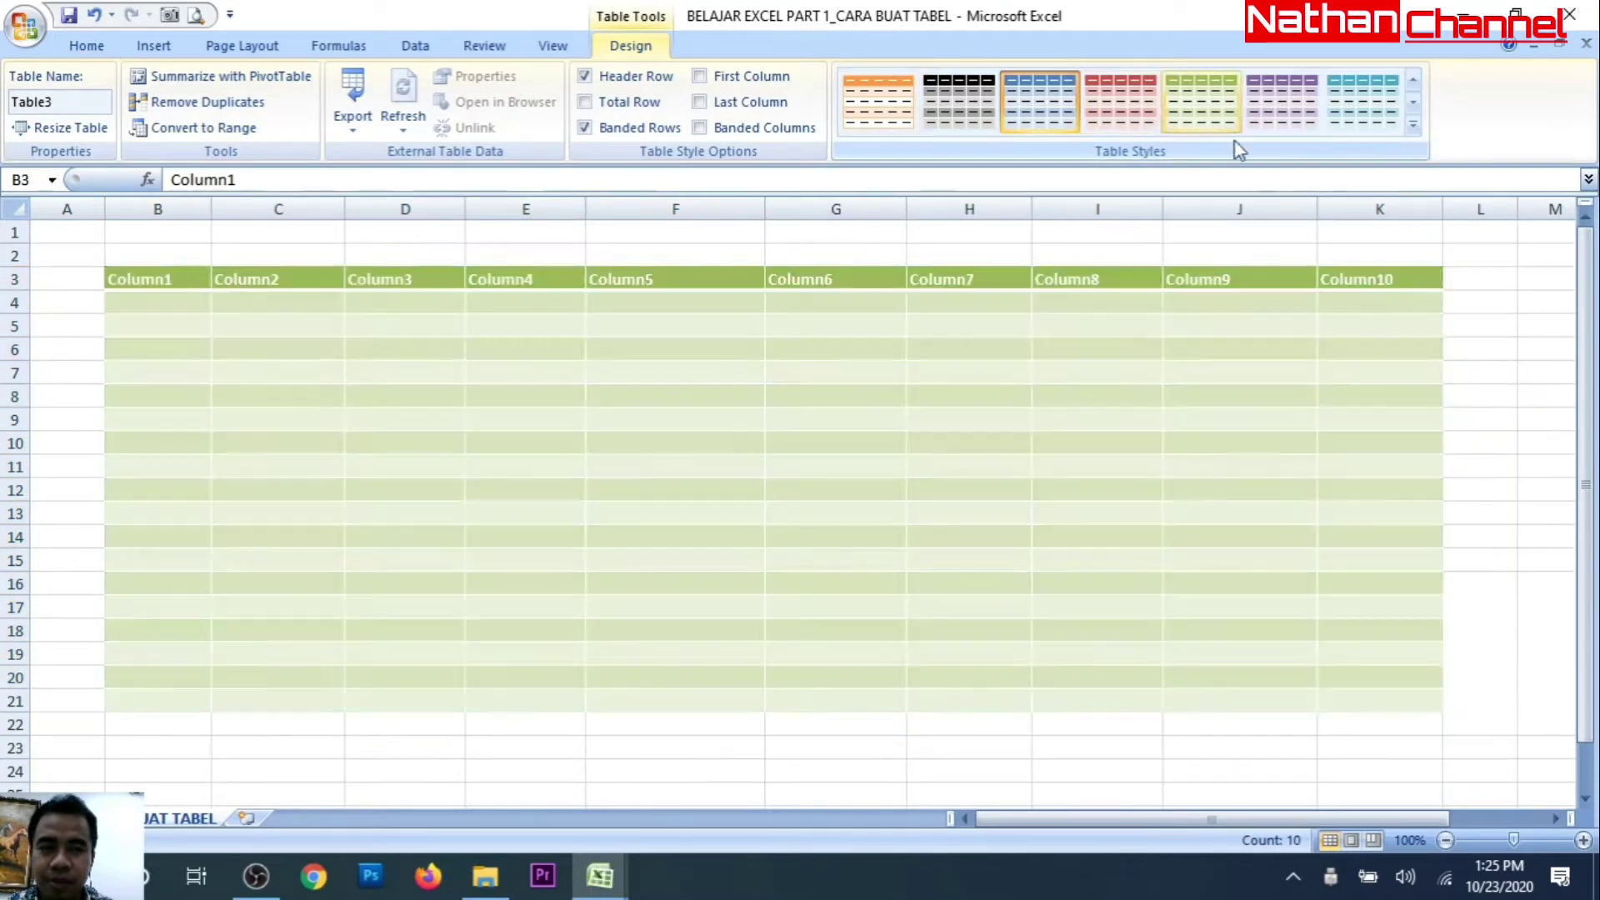
# Step: Apply the grey Table Style Light 15 to Table3, then return to Home
pyautogui.click(1413, 125)
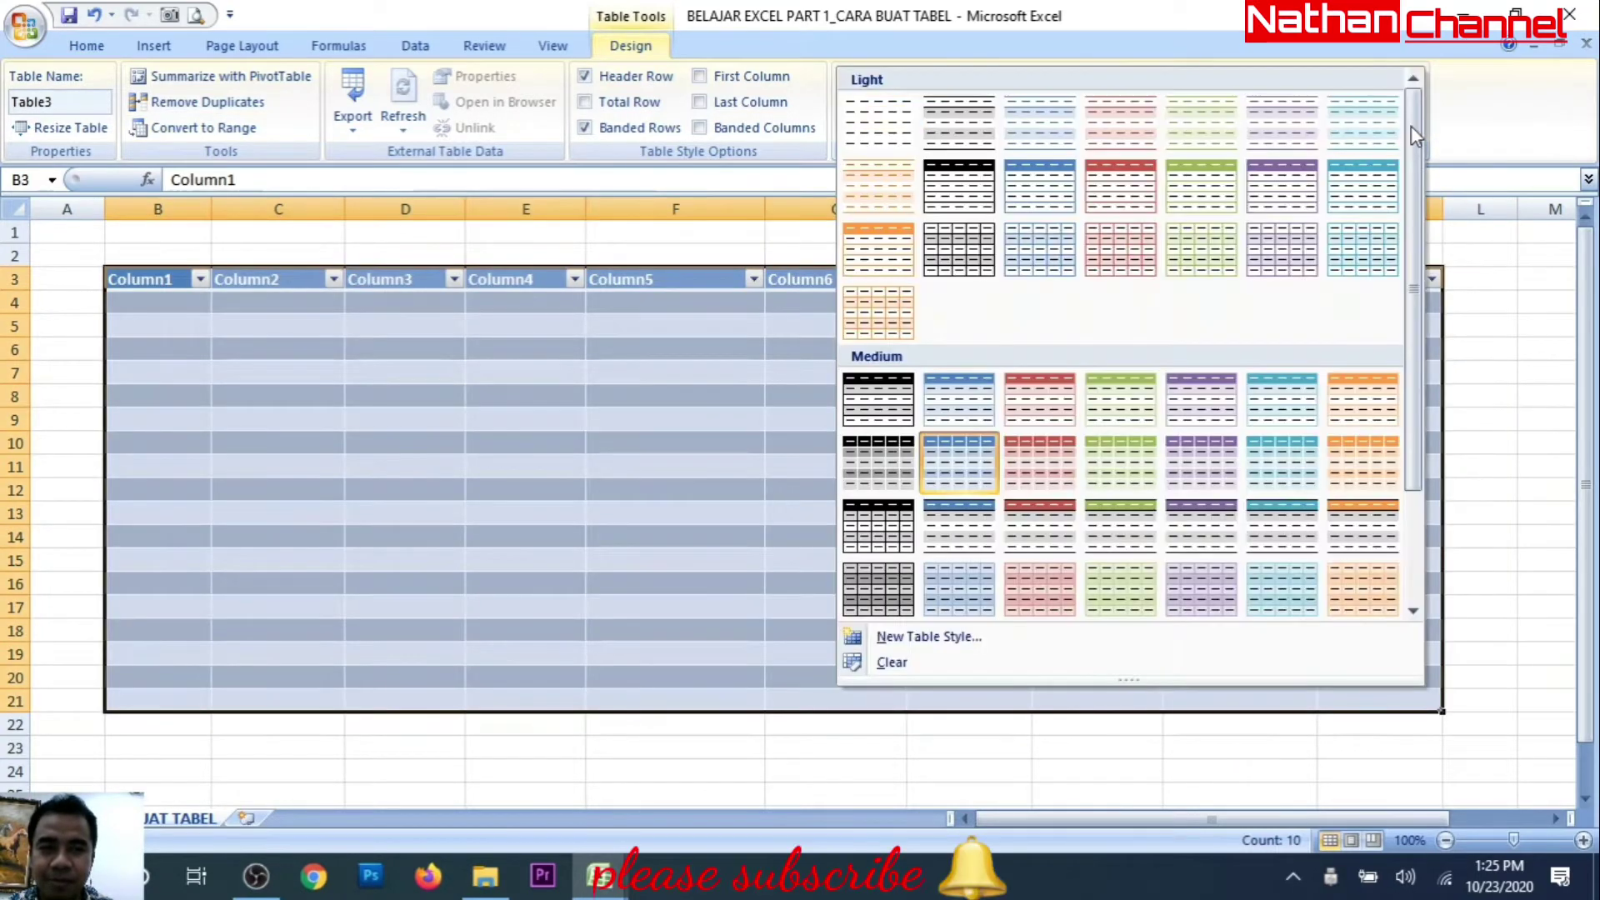
pyautogui.click(959, 250)
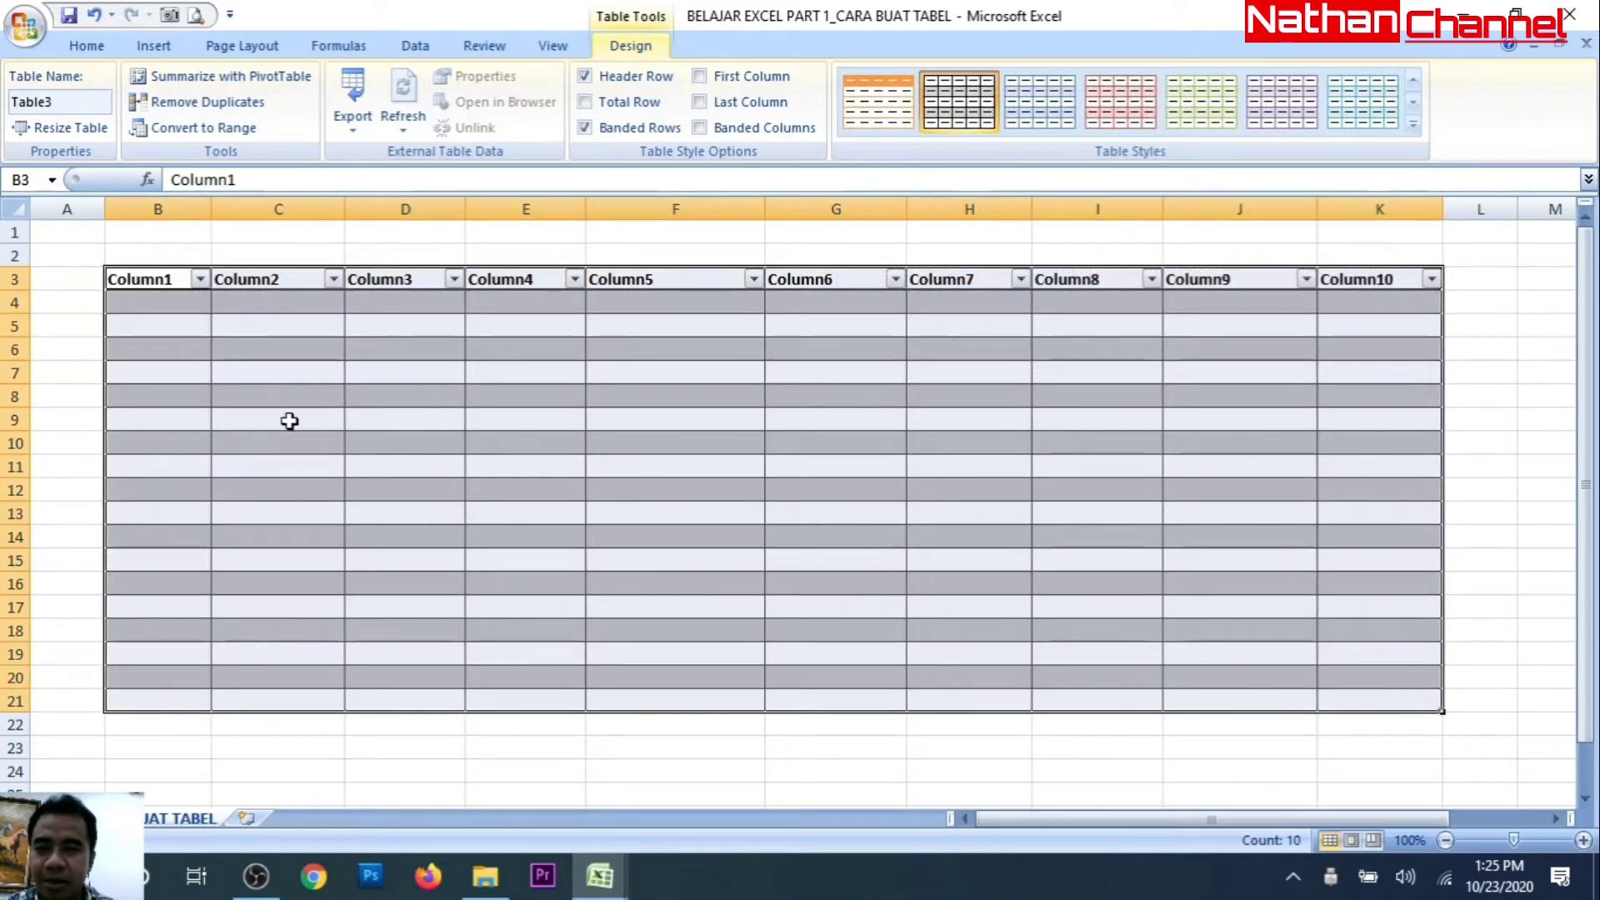
pyautogui.click(101, 48)
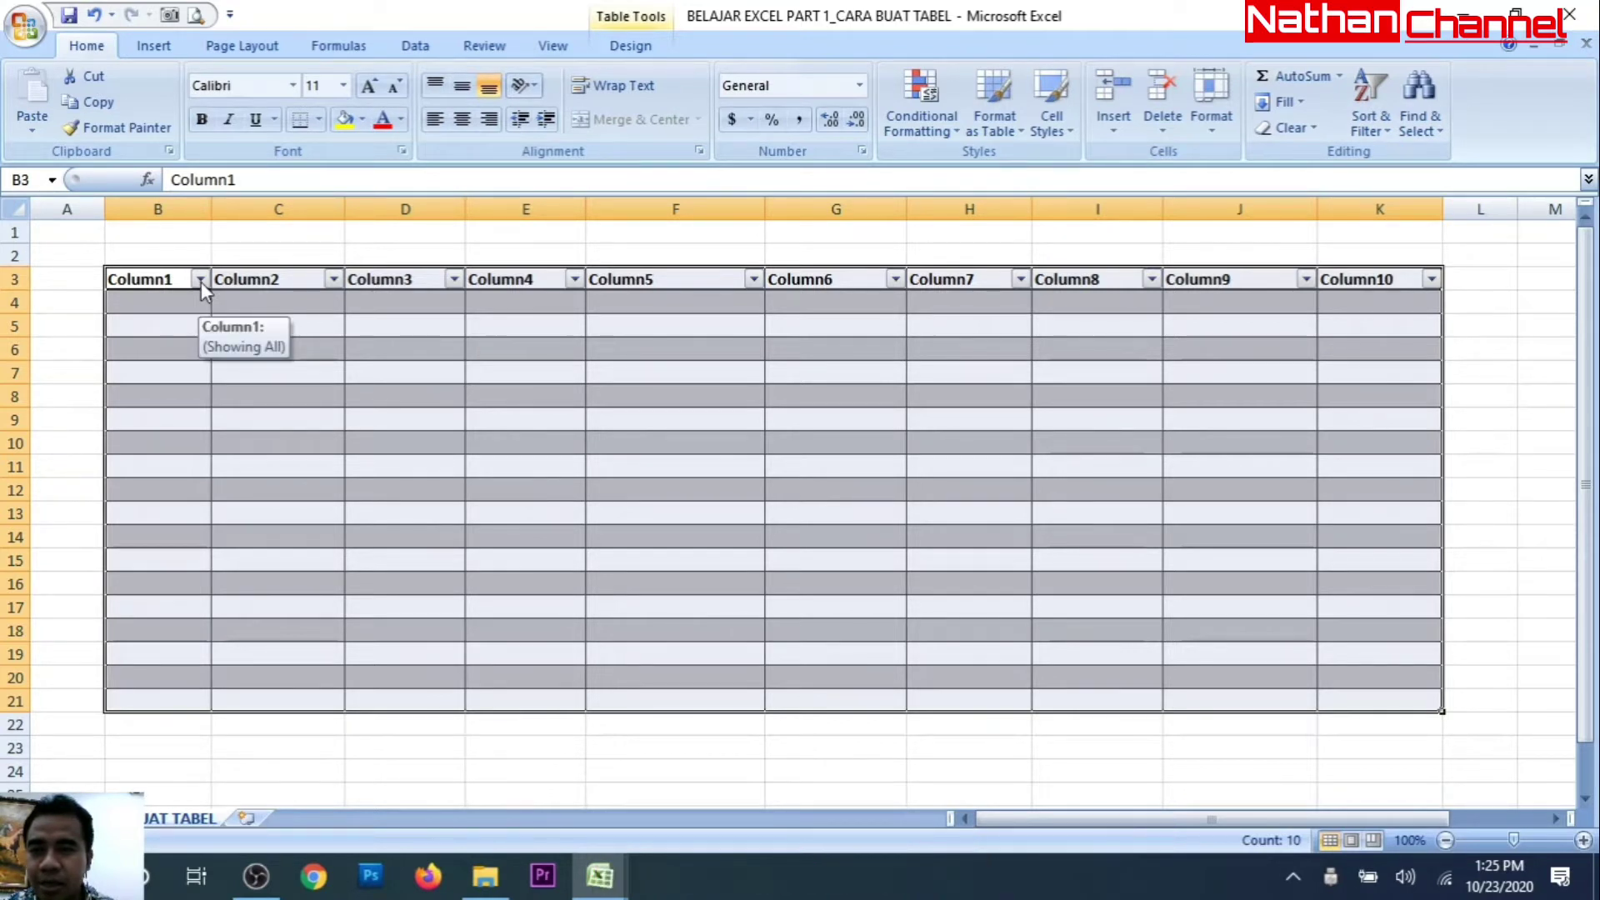
# Step: Turn off the filter arrows on the table's header row
pyautogui.click(1381, 134)
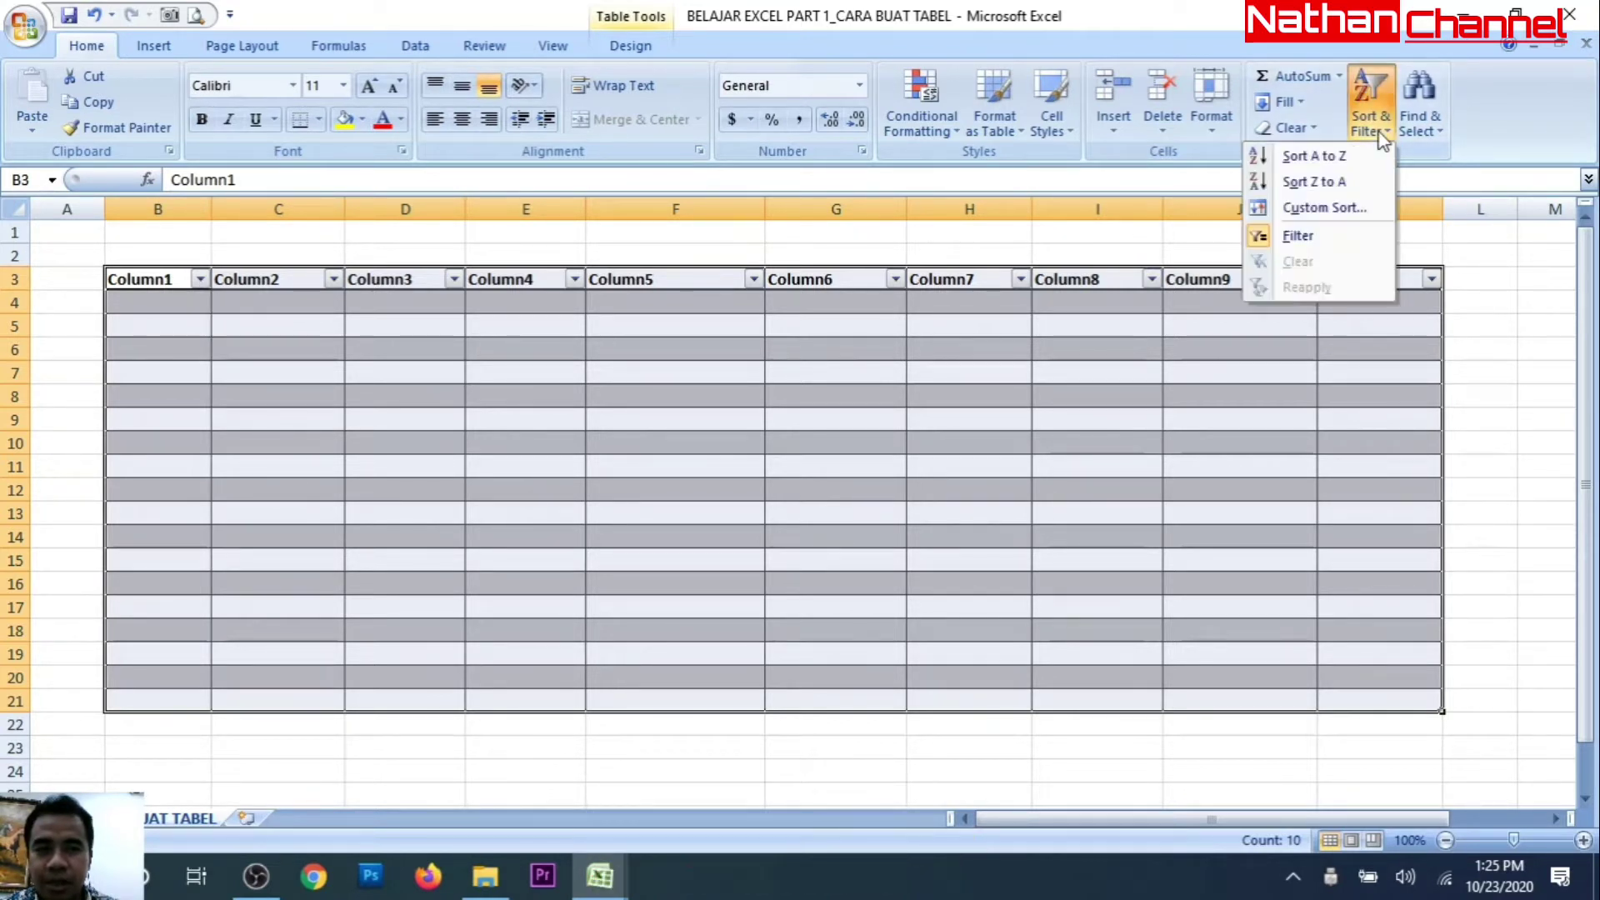
pyautogui.click(1291, 236)
pyautogui.click(70, 417)
# Step: Make header row 3 taller, then select the first data cell under Column1
pyautogui.moveTo(21, 290); pyautogui.dragTo(322, 294)
pyautogui.click(1424, 291)
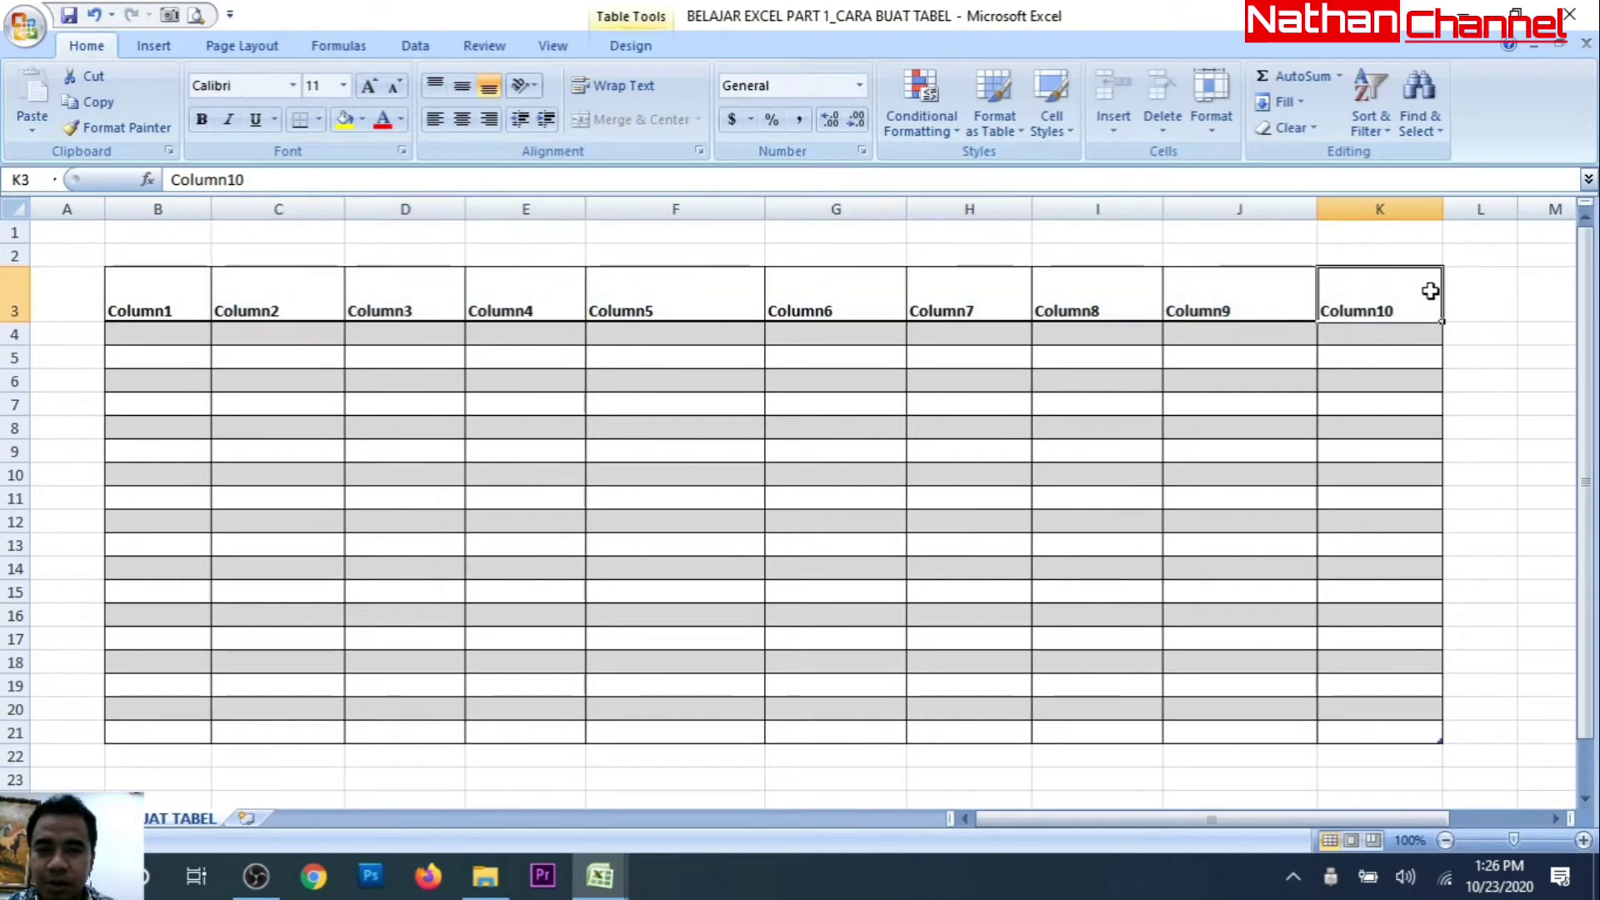
pyautogui.click(1472, 290)
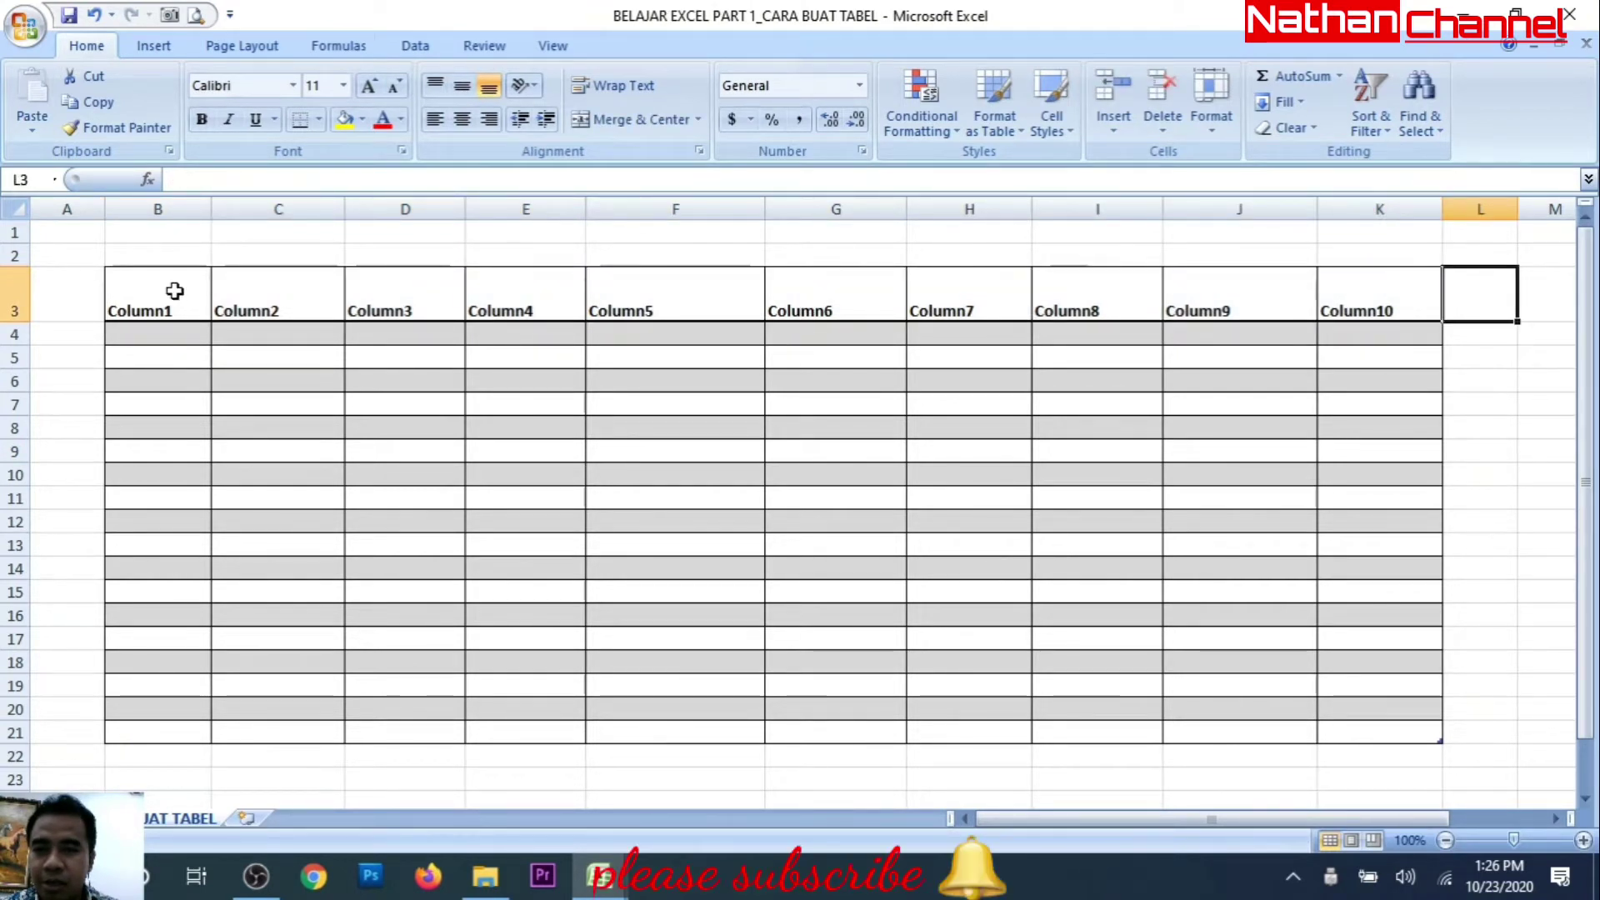
pyautogui.click(173, 291)
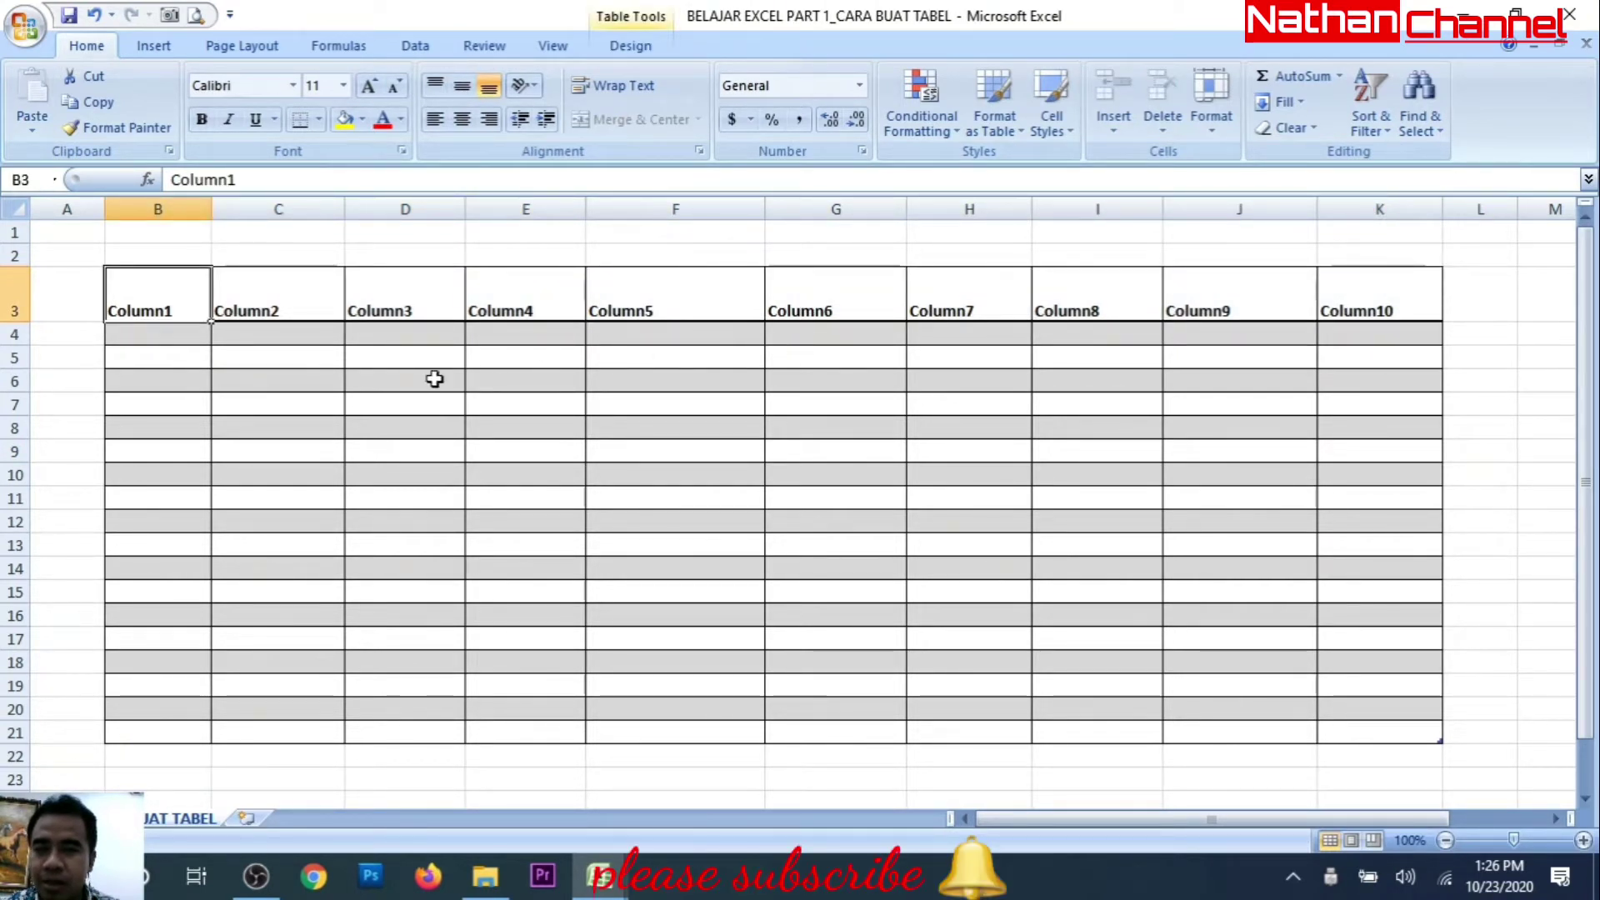
pyautogui.click(168, 346)
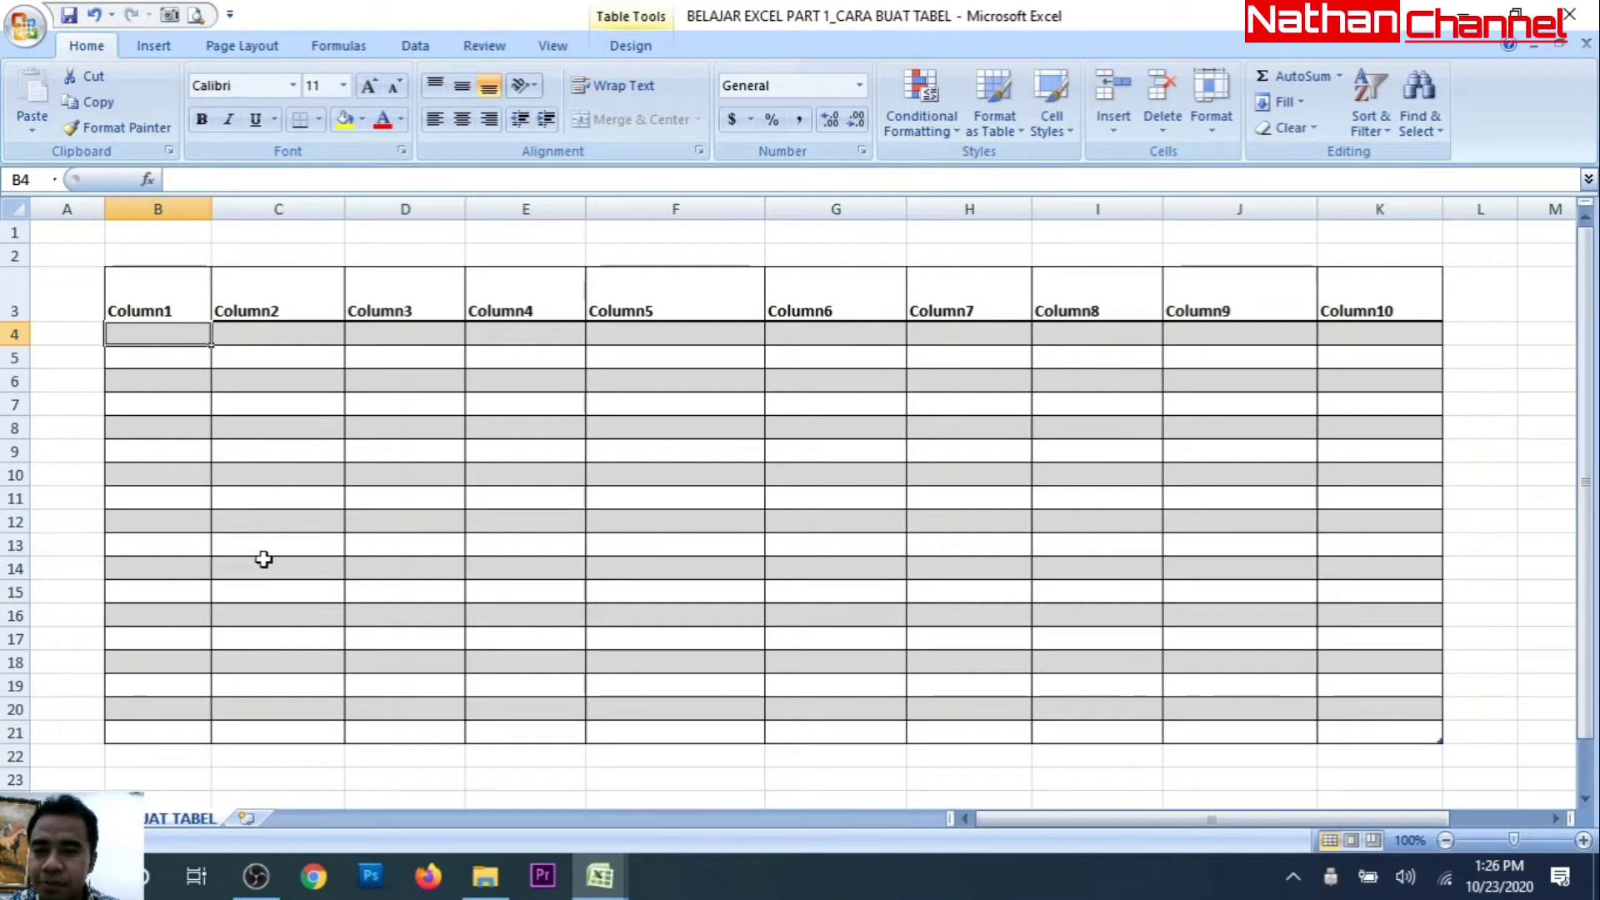
# Step: Insert a blank Sheet2 worksheet and select cell B3, leaving borders unchanged
pyautogui.click(247, 820)
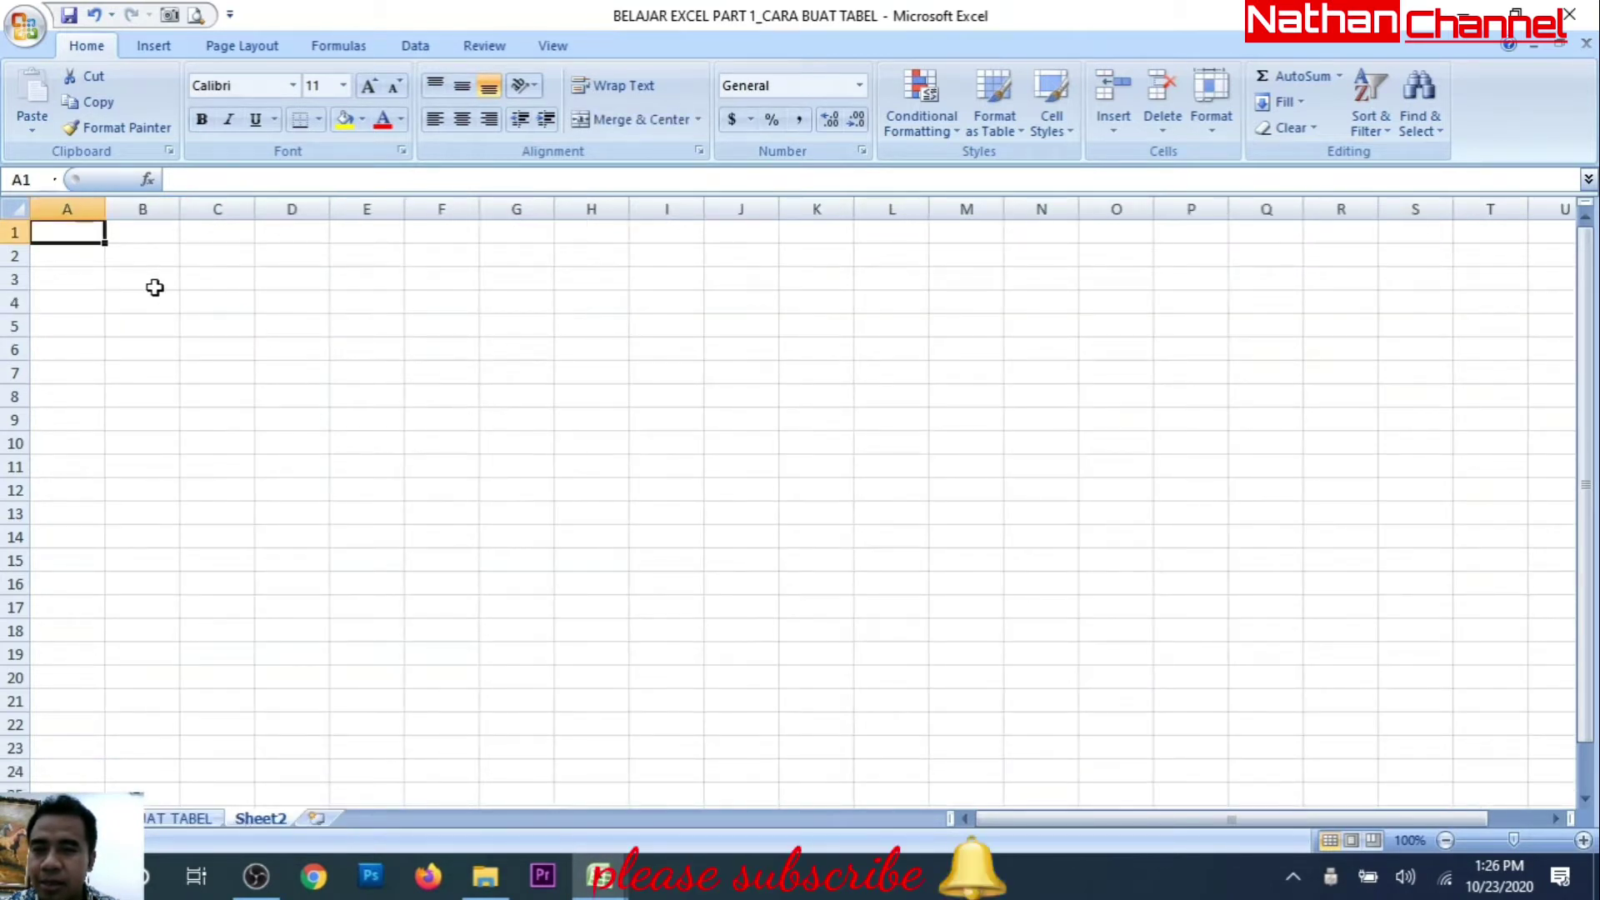
pyautogui.click(131, 276)
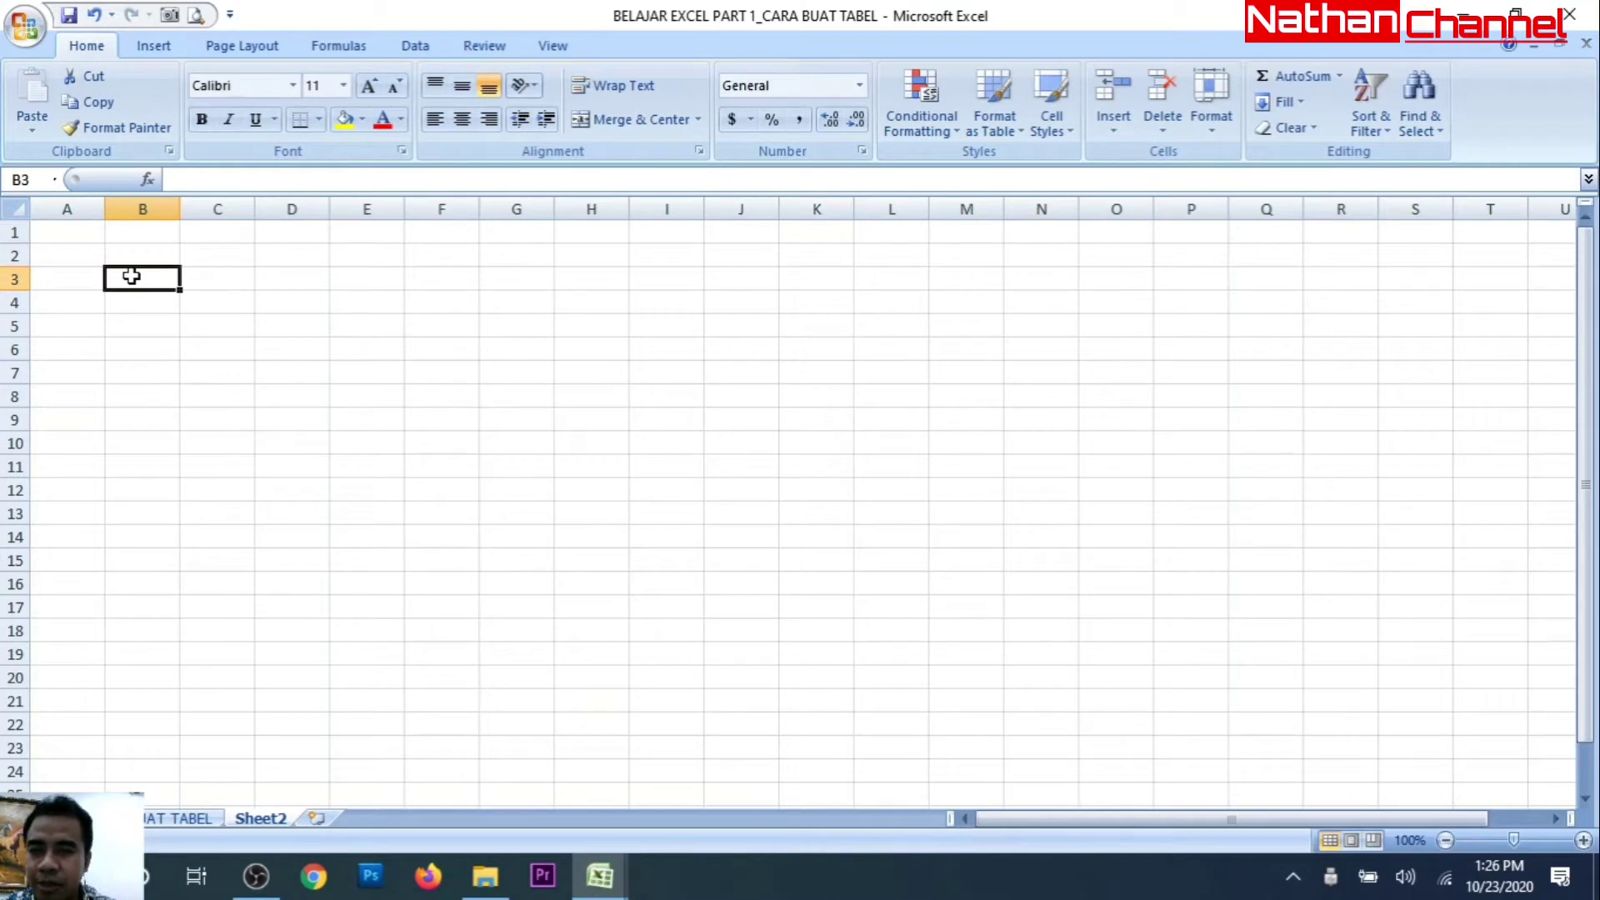
pyautogui.click(319, 121)
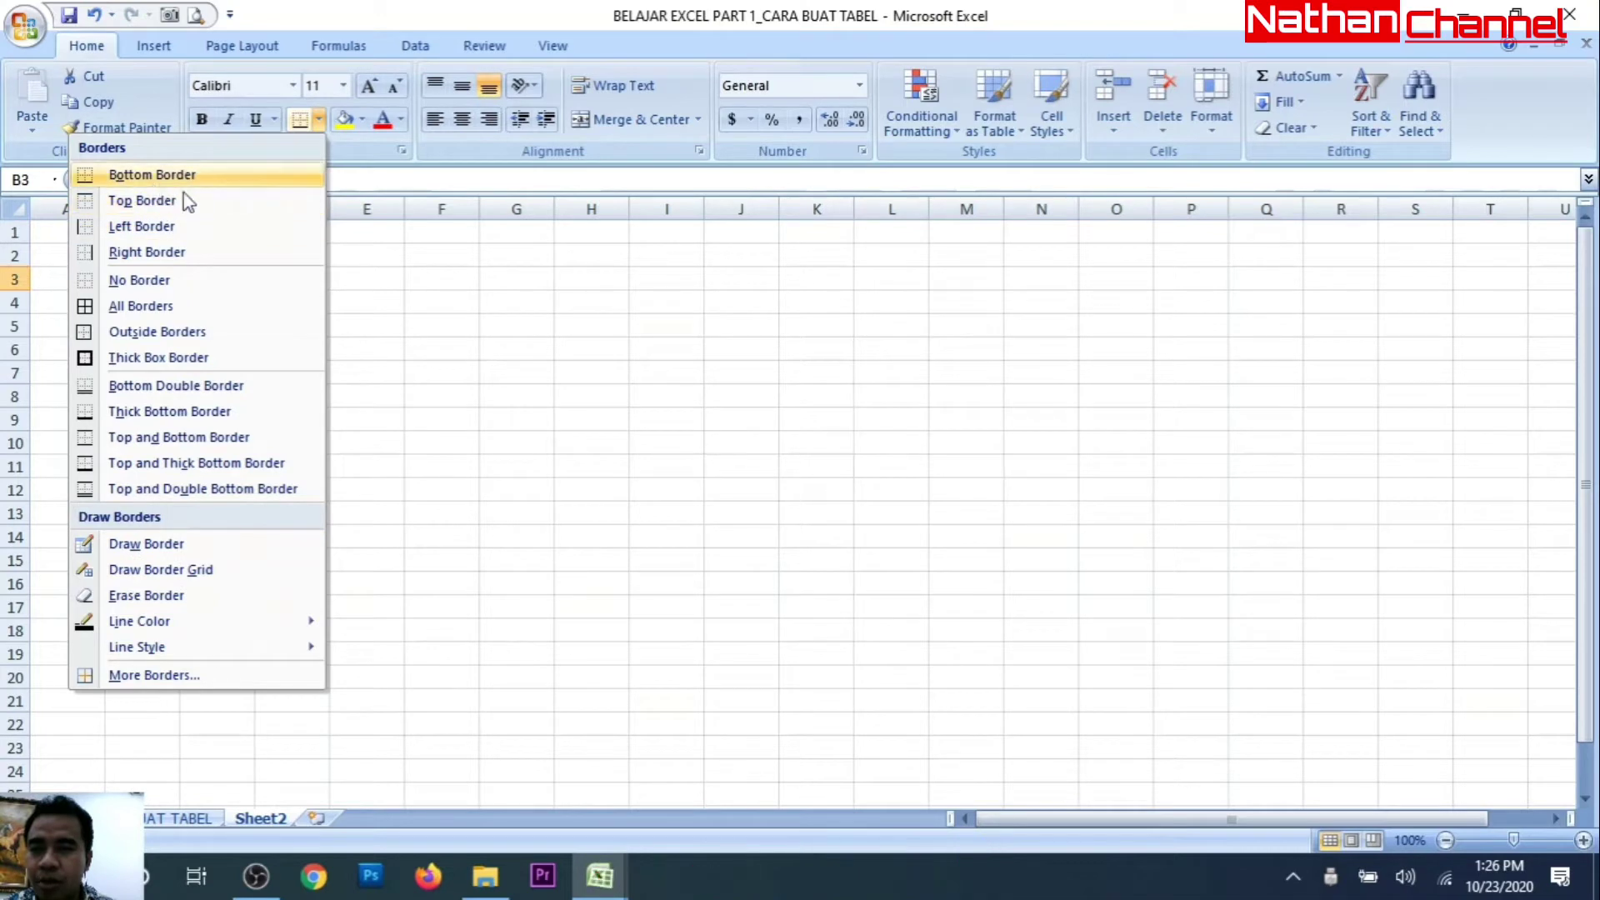
pyautogui.click(572, 357)
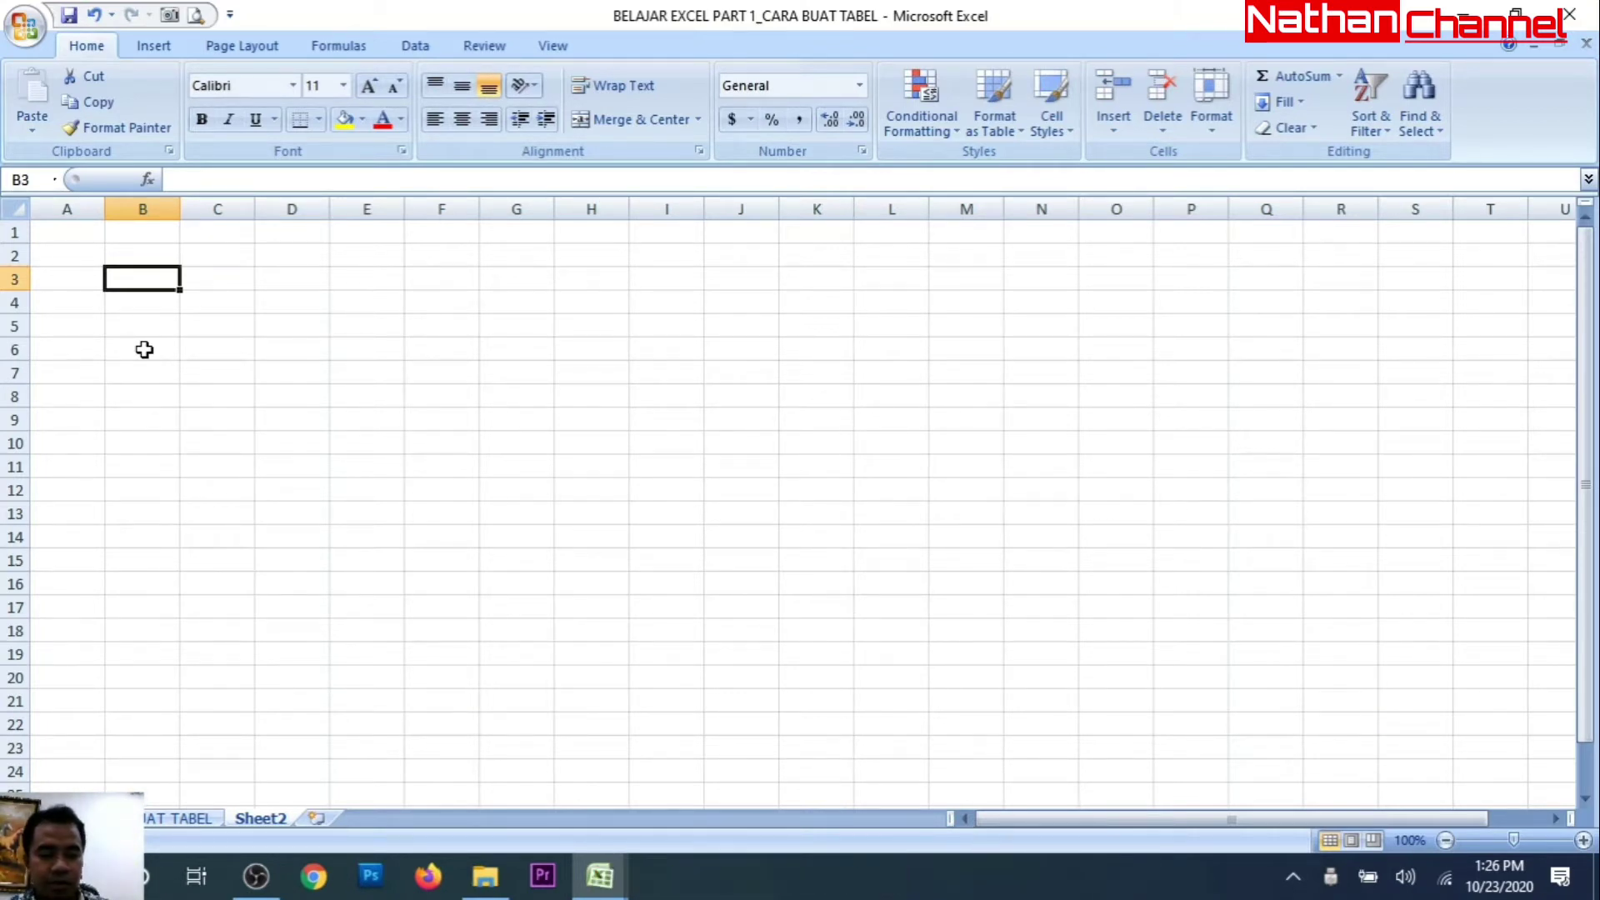
# Step: Enter the headers NOMOR, NAMA PEGAWAI and JENIS KELAMIN in B3:D3
pyautogui.write('NO')
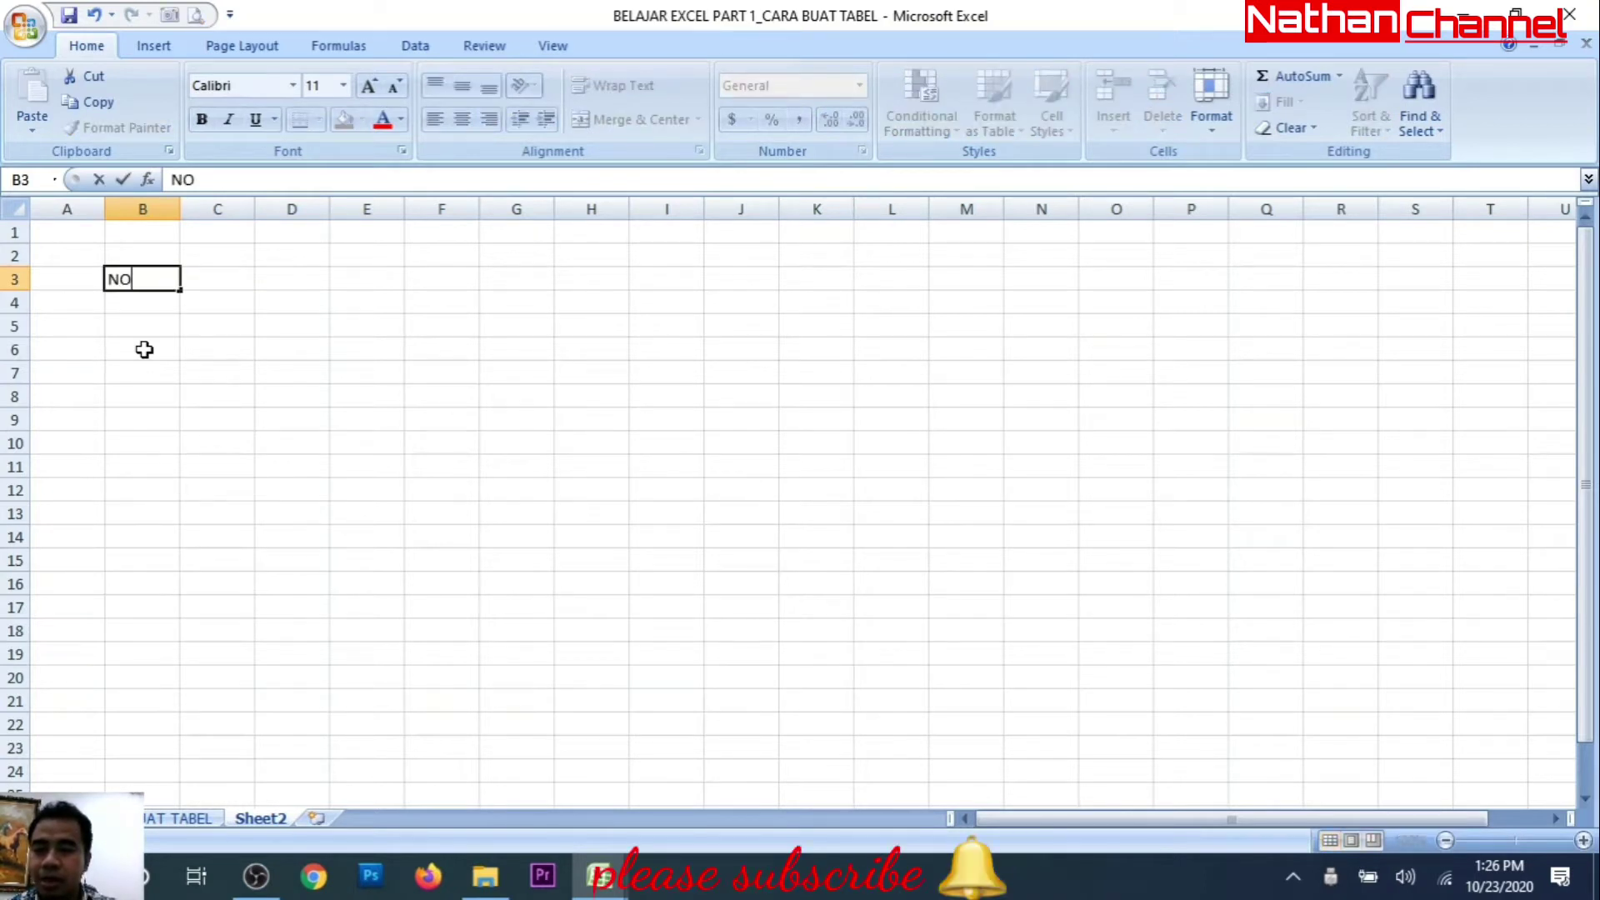
pyautogui.write('MOR')
pyautogui.press('Tab')
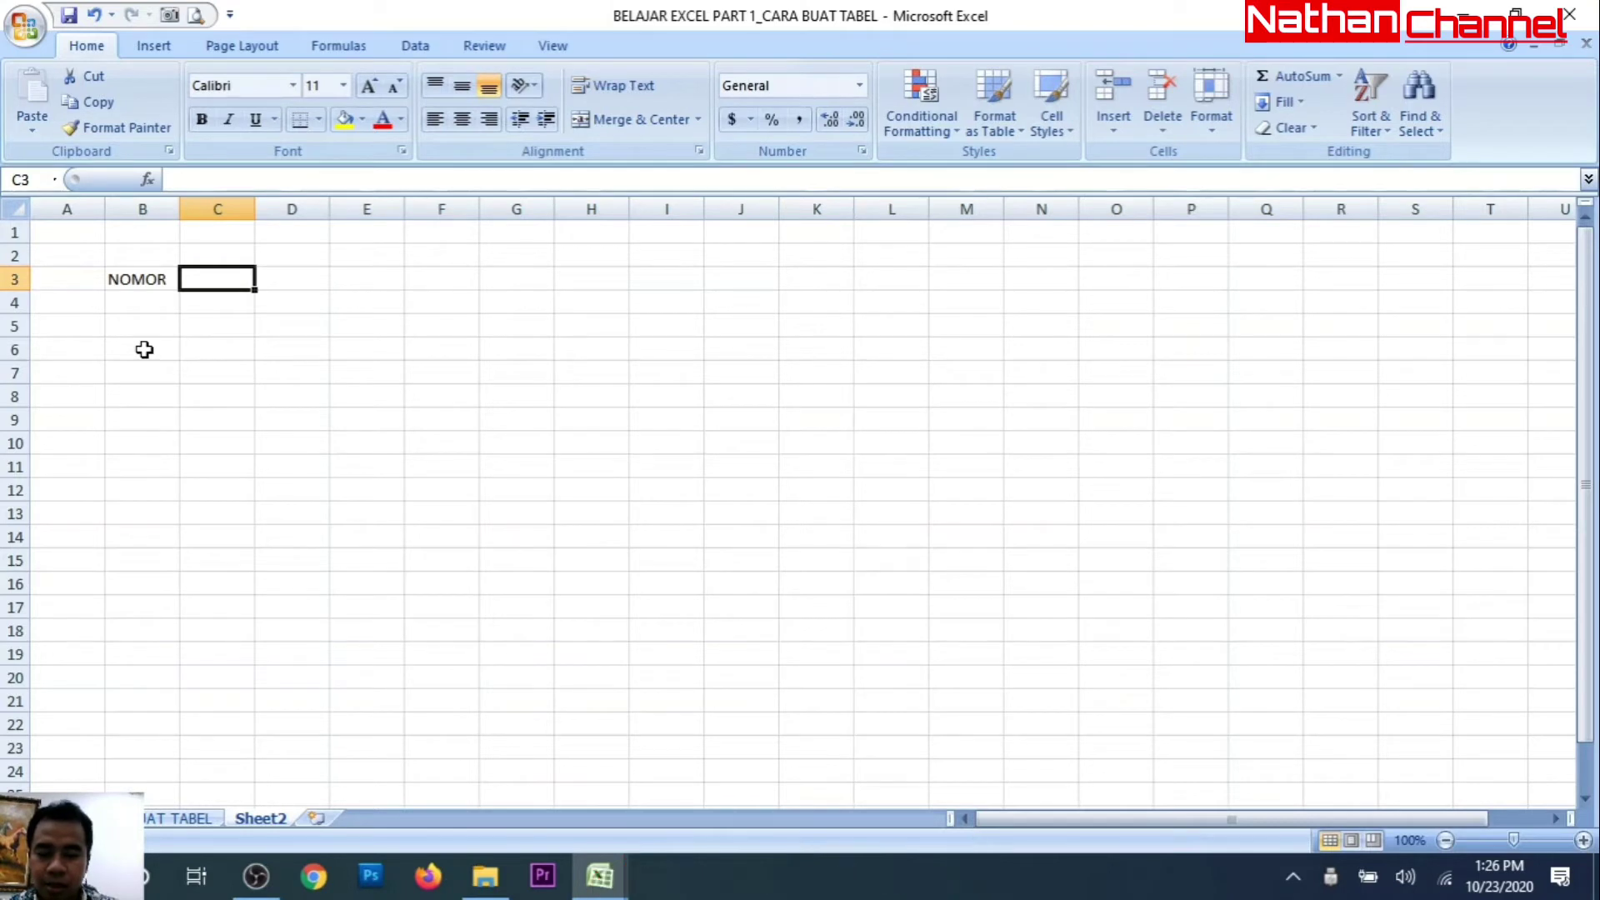
pyautogui.write('NAMA')
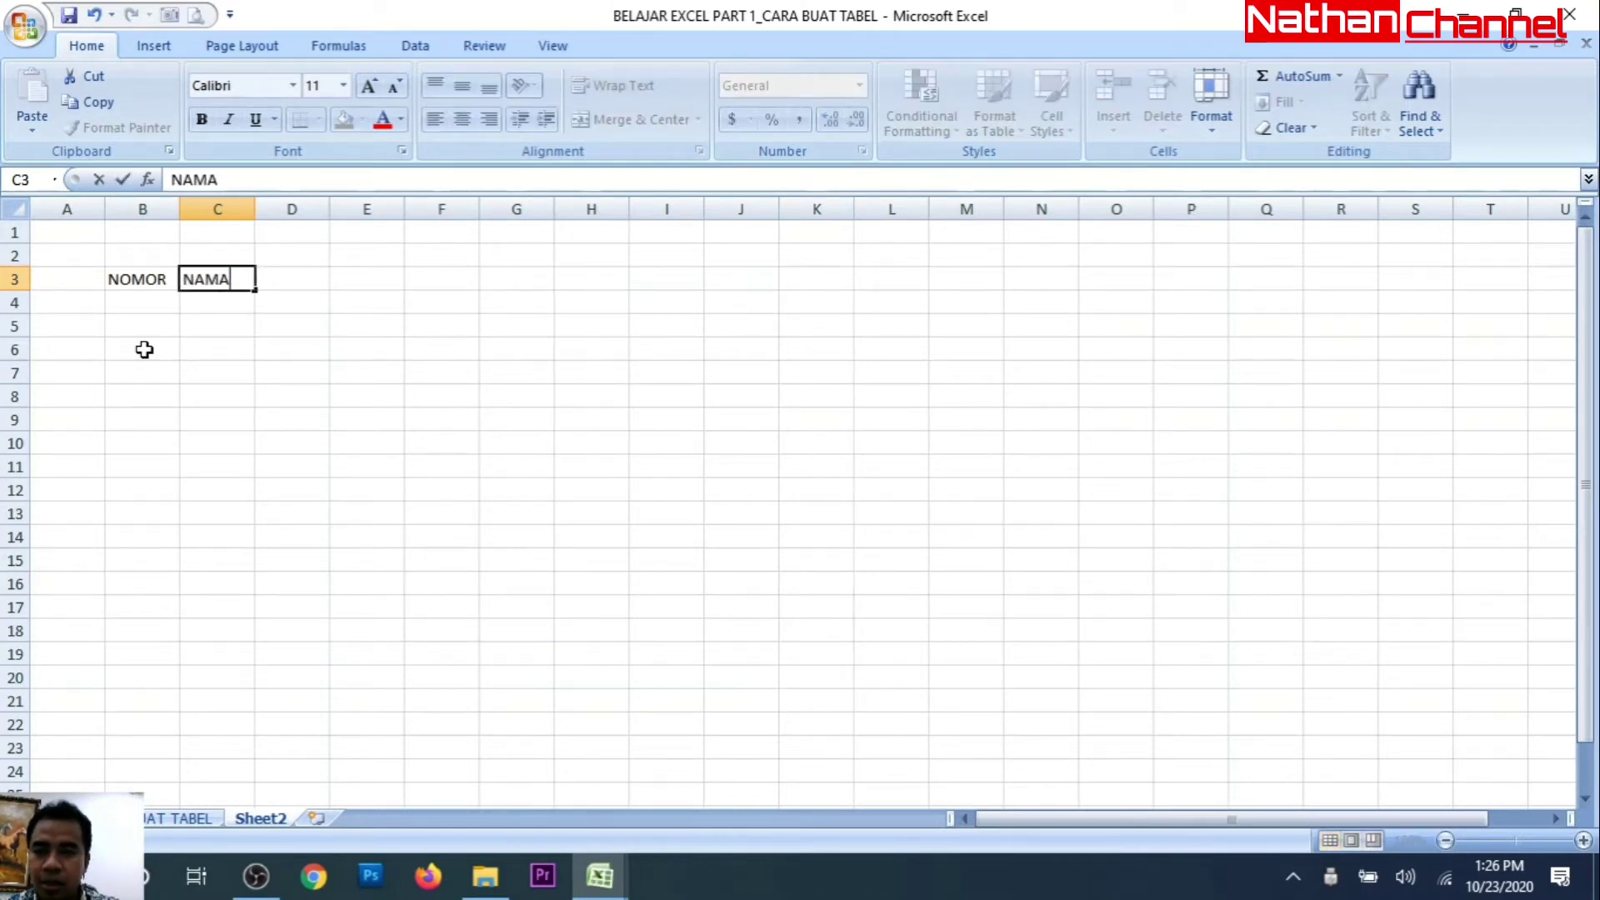
pyautogui.write(' PE')
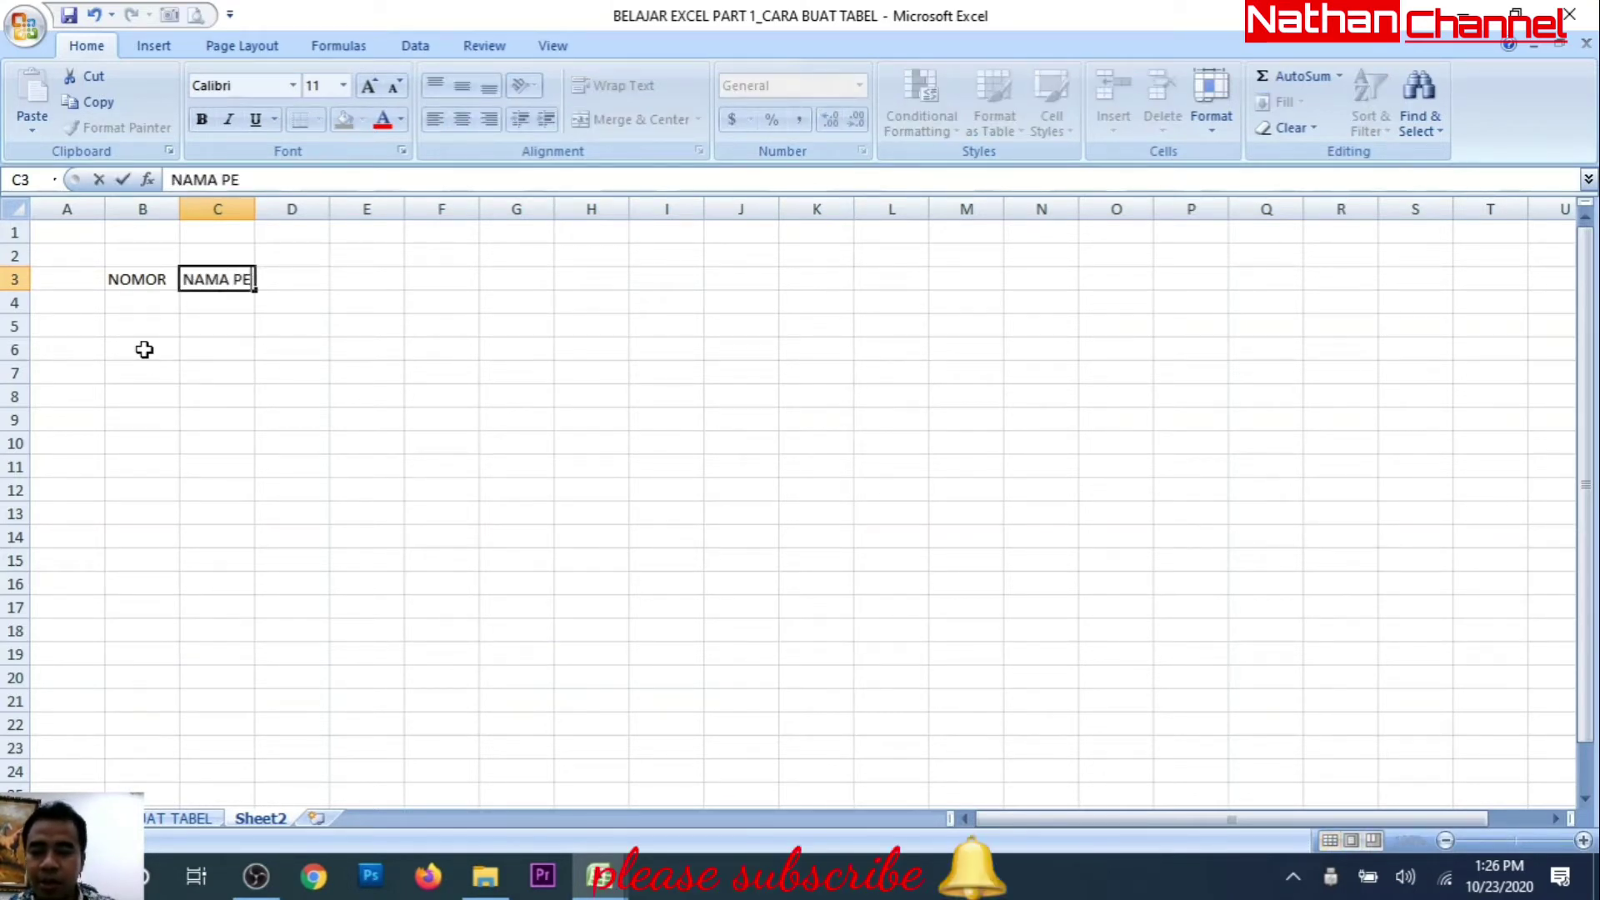
pyautogui.write('GAWAI')
pyautogui.press('Tab')
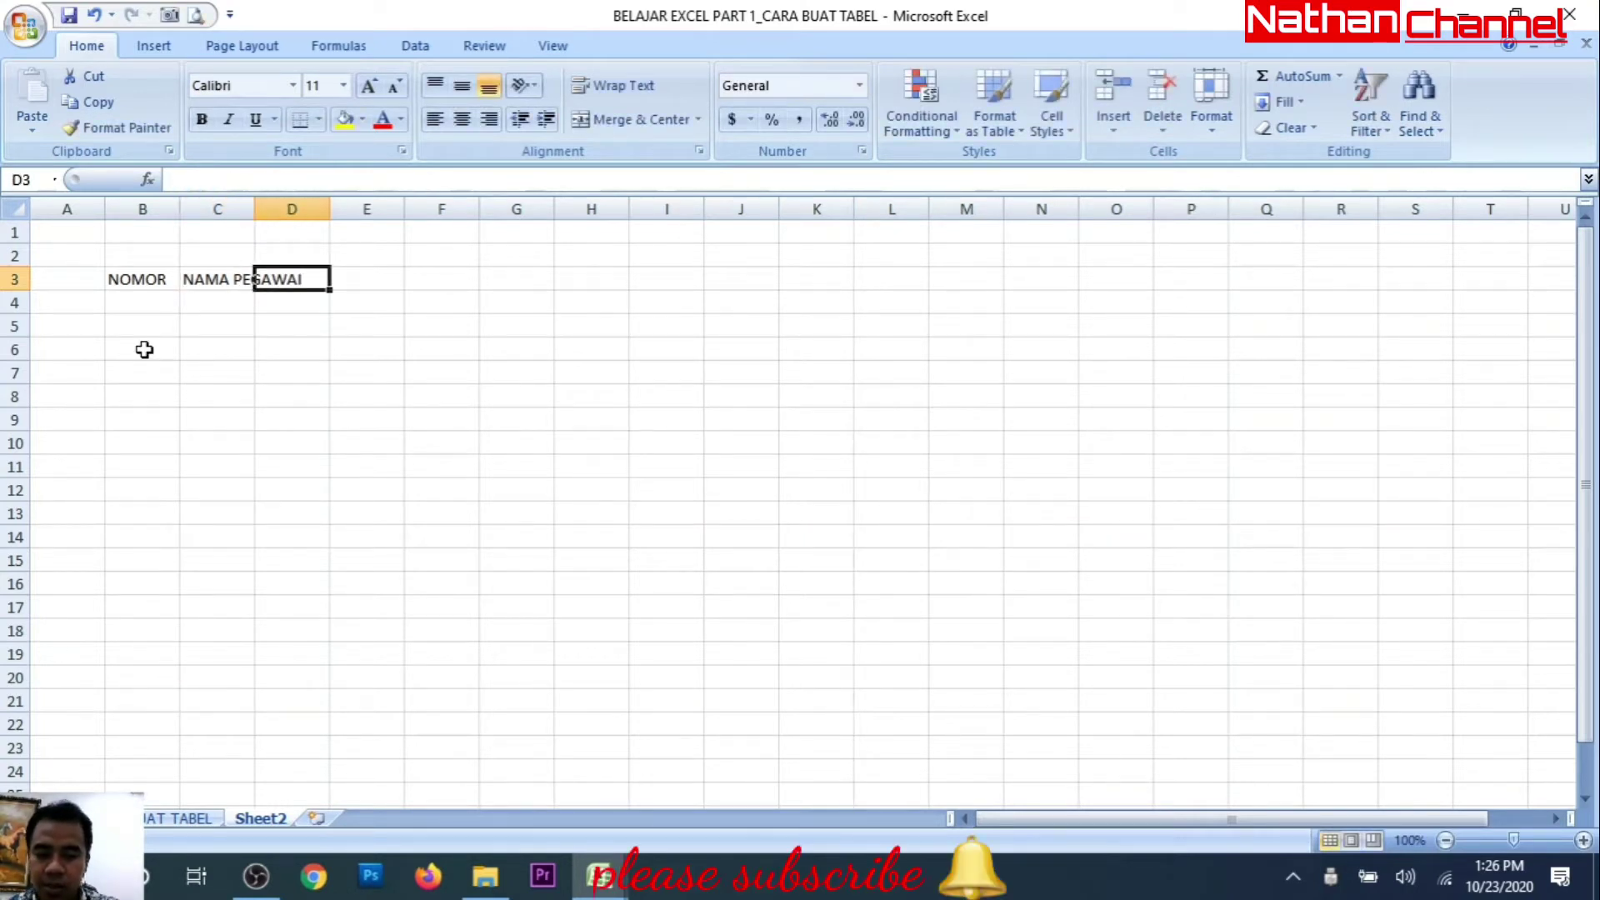
pyautogui.write('JENIS KELAMIN')
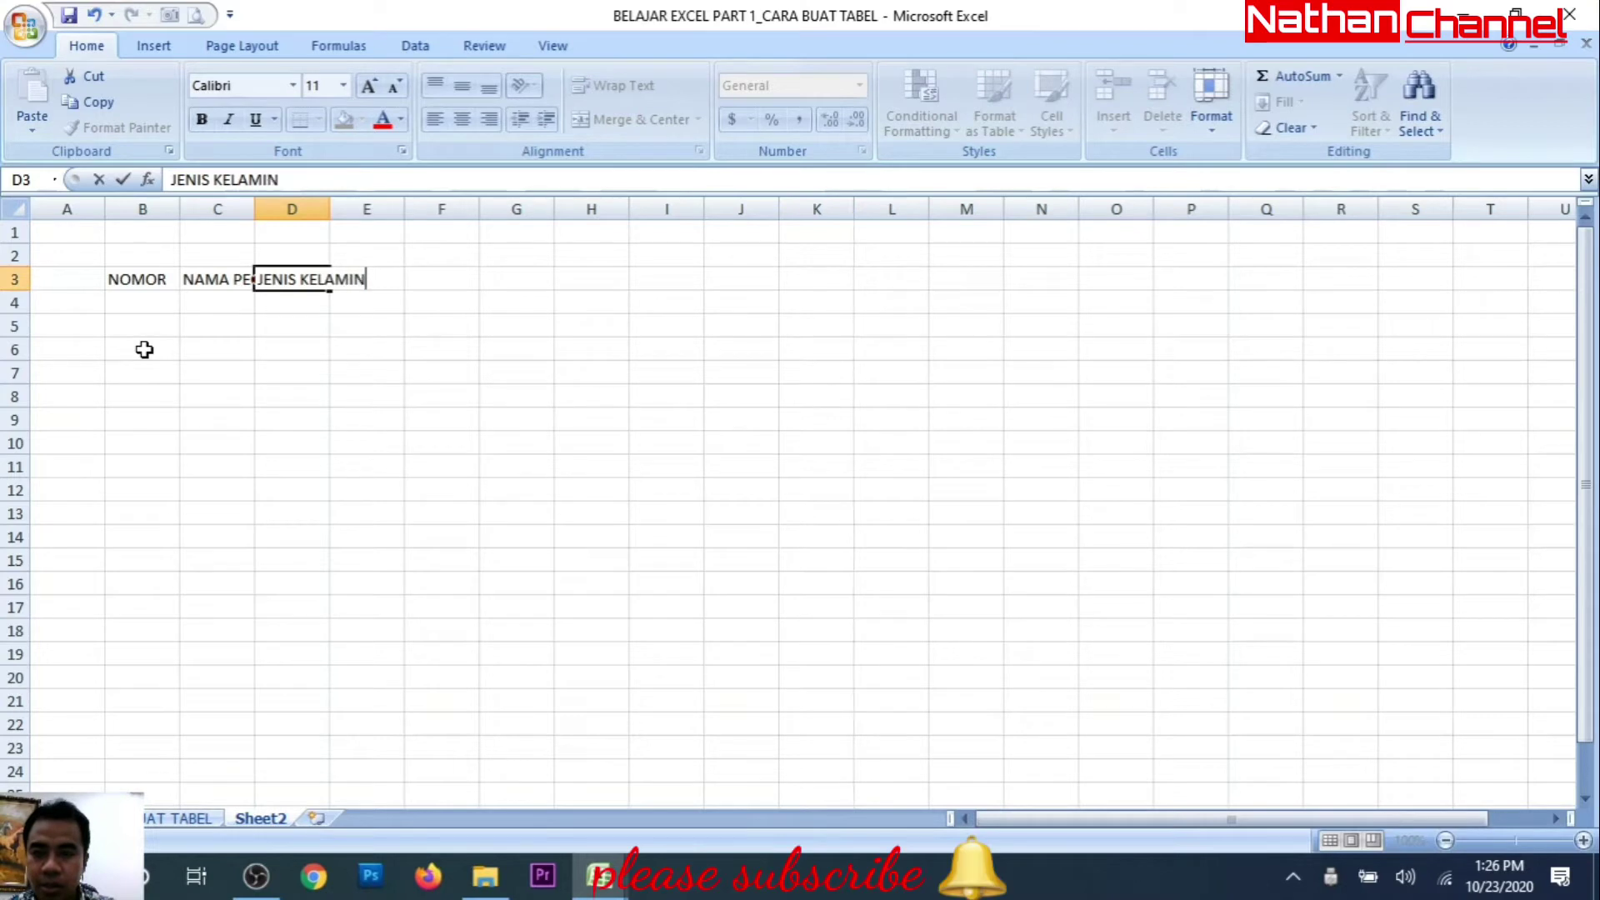
pyautogui.press('Tab')
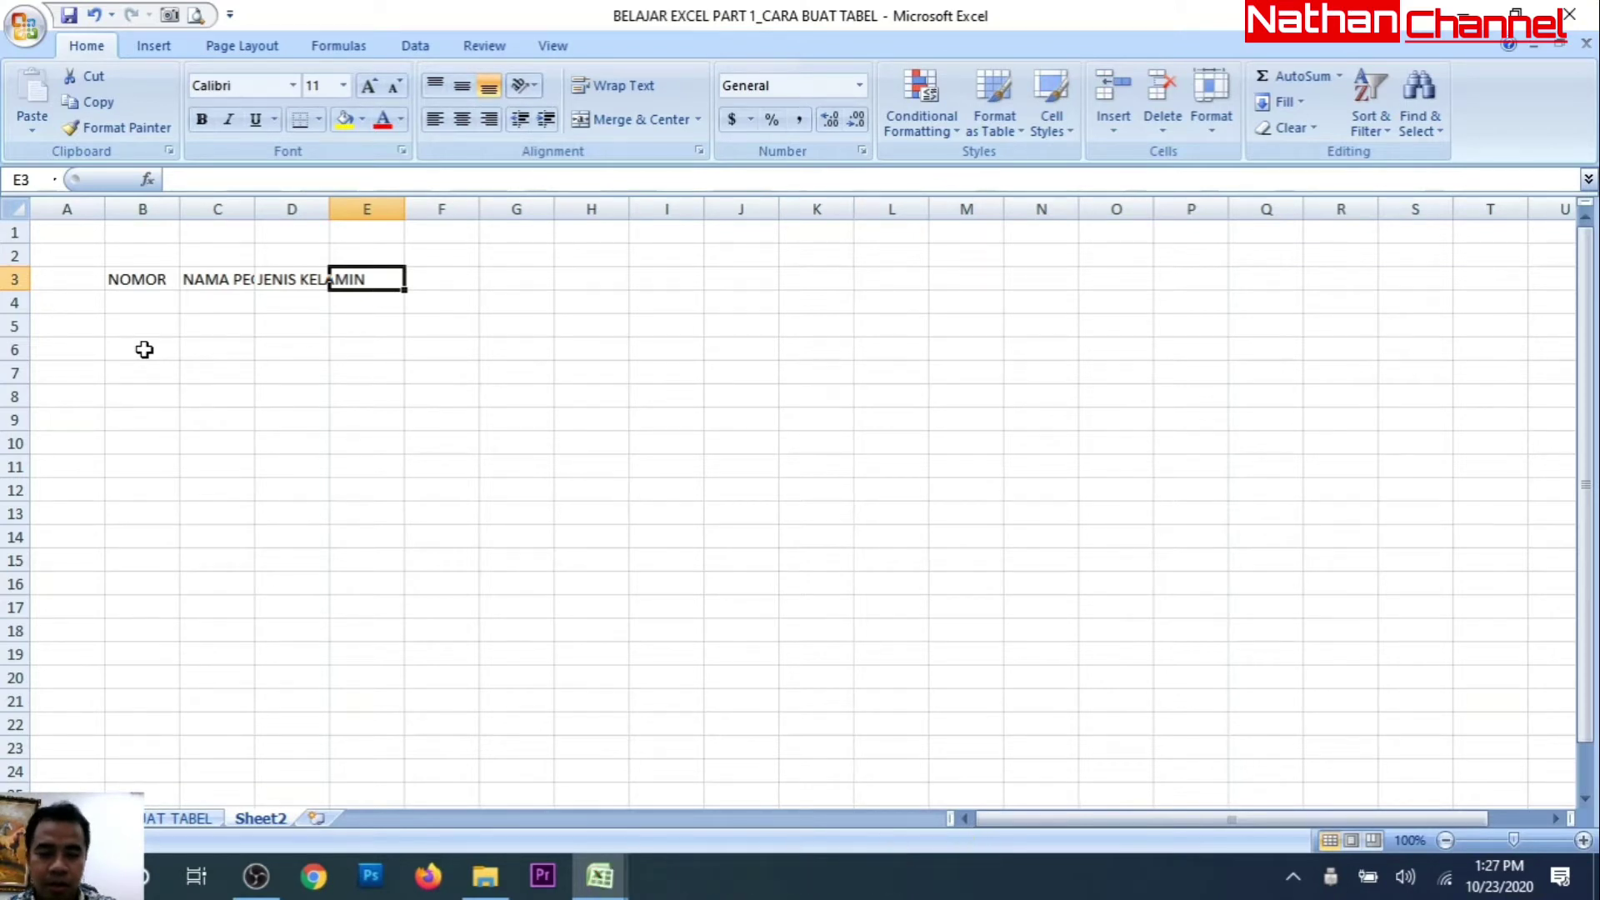
# Step: Enter the headers TARGET, PRODUK JUALAN MOTOR, TOTAL and RATA RATA JUALAN in E3:H3
pyautogui.write('TARG')
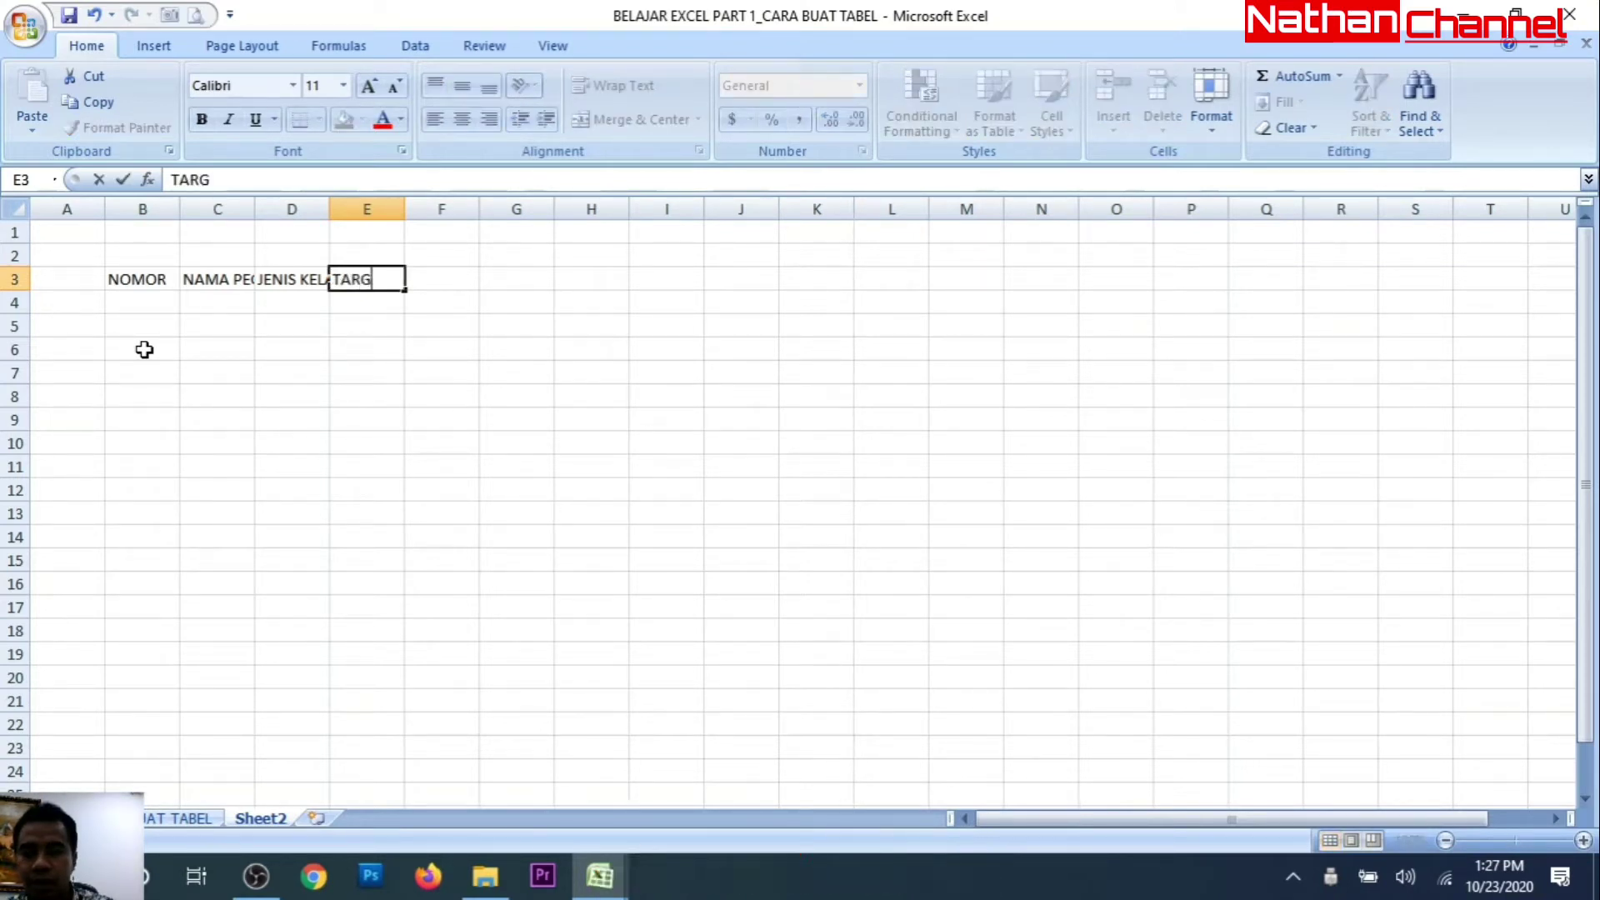
pyautogui.write('ET')
pyautogui.press('Tab')
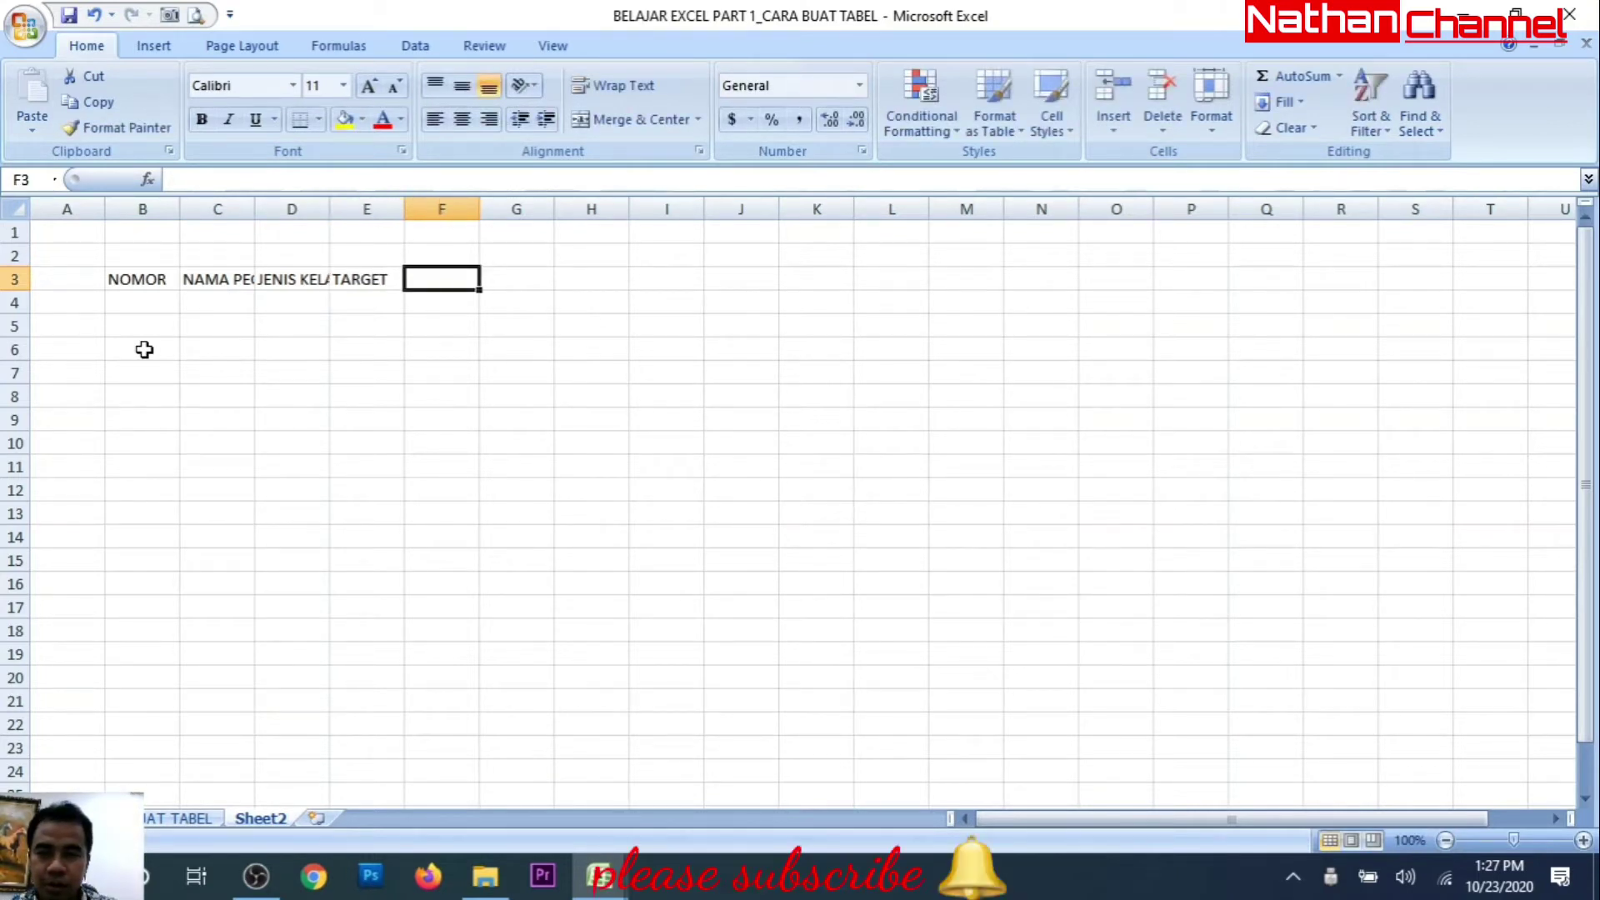
pyautogui.write('P')
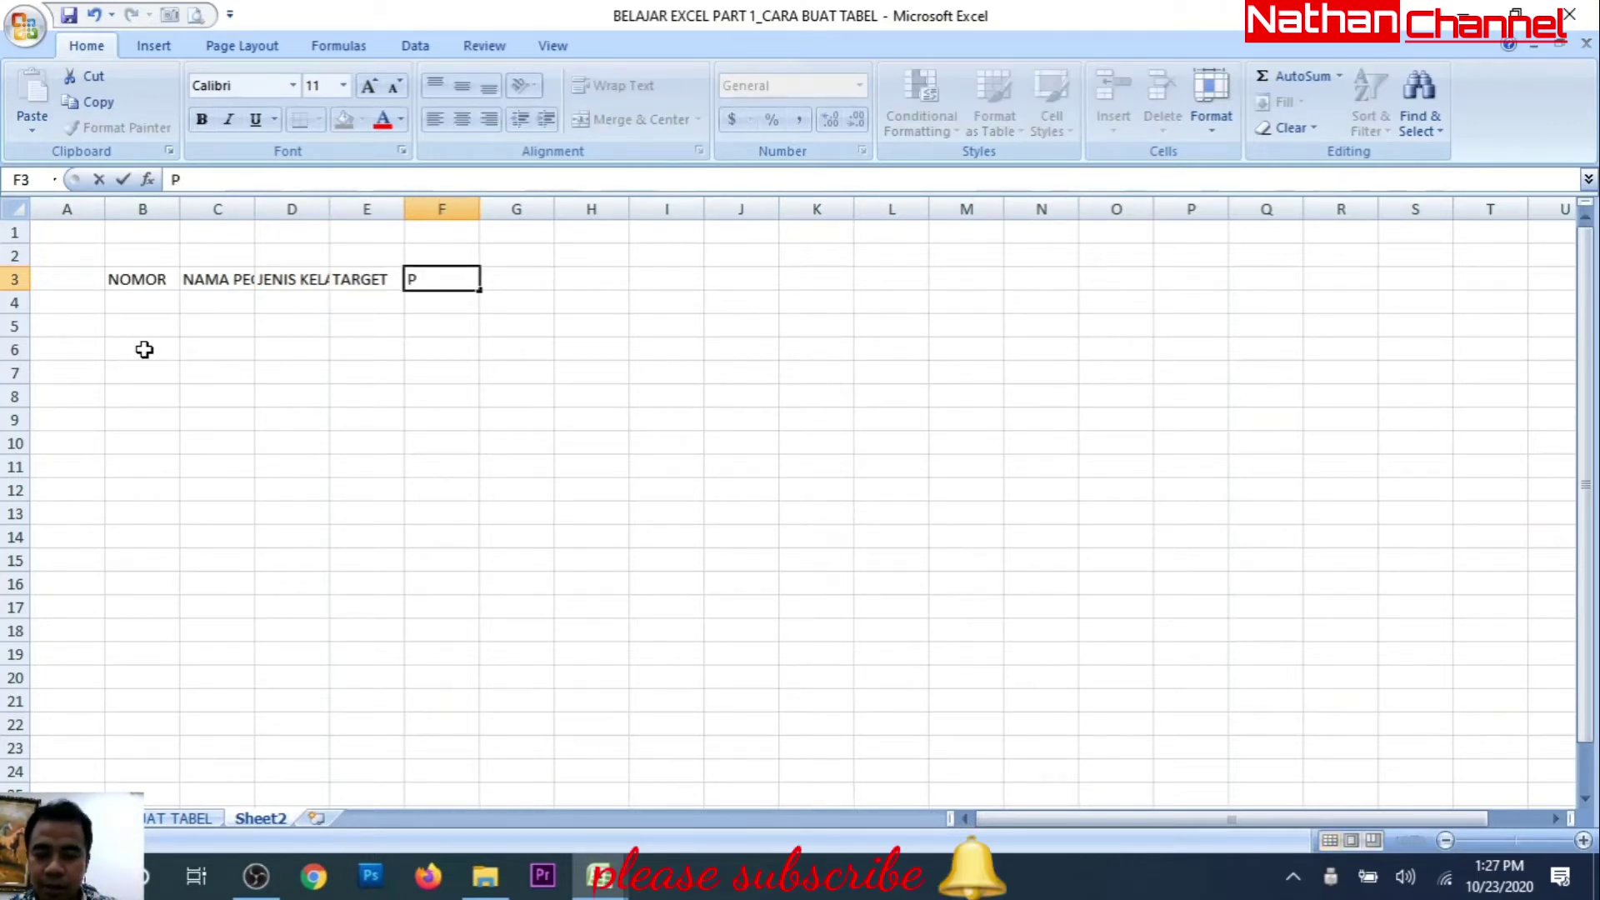
pyautogui.write('RODU')
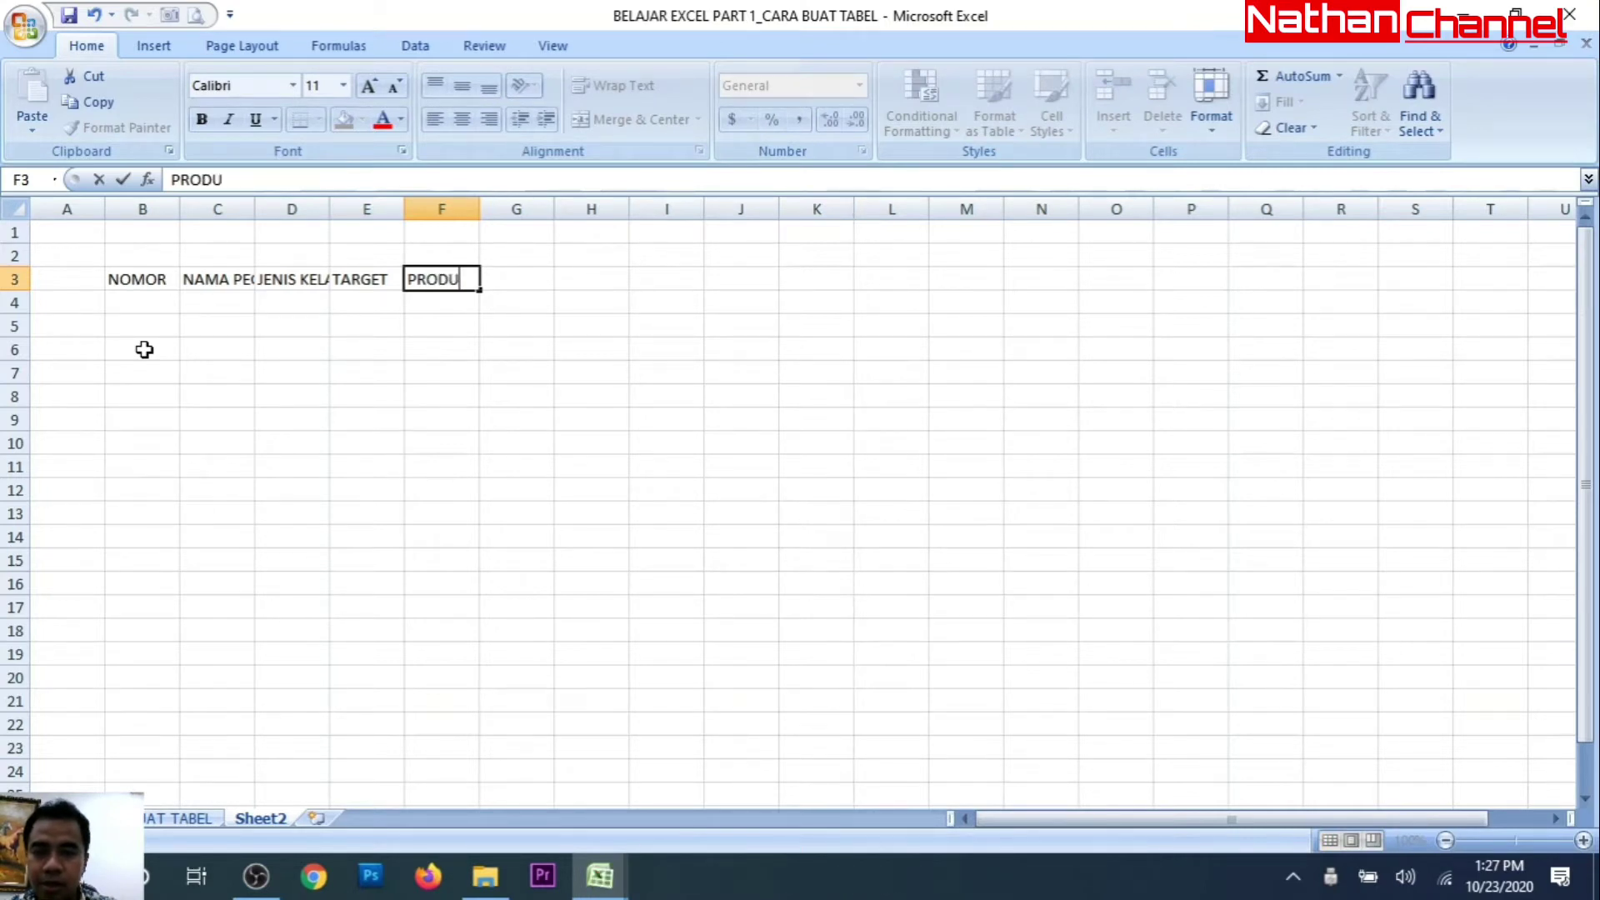
pyautogui.write('KJU')
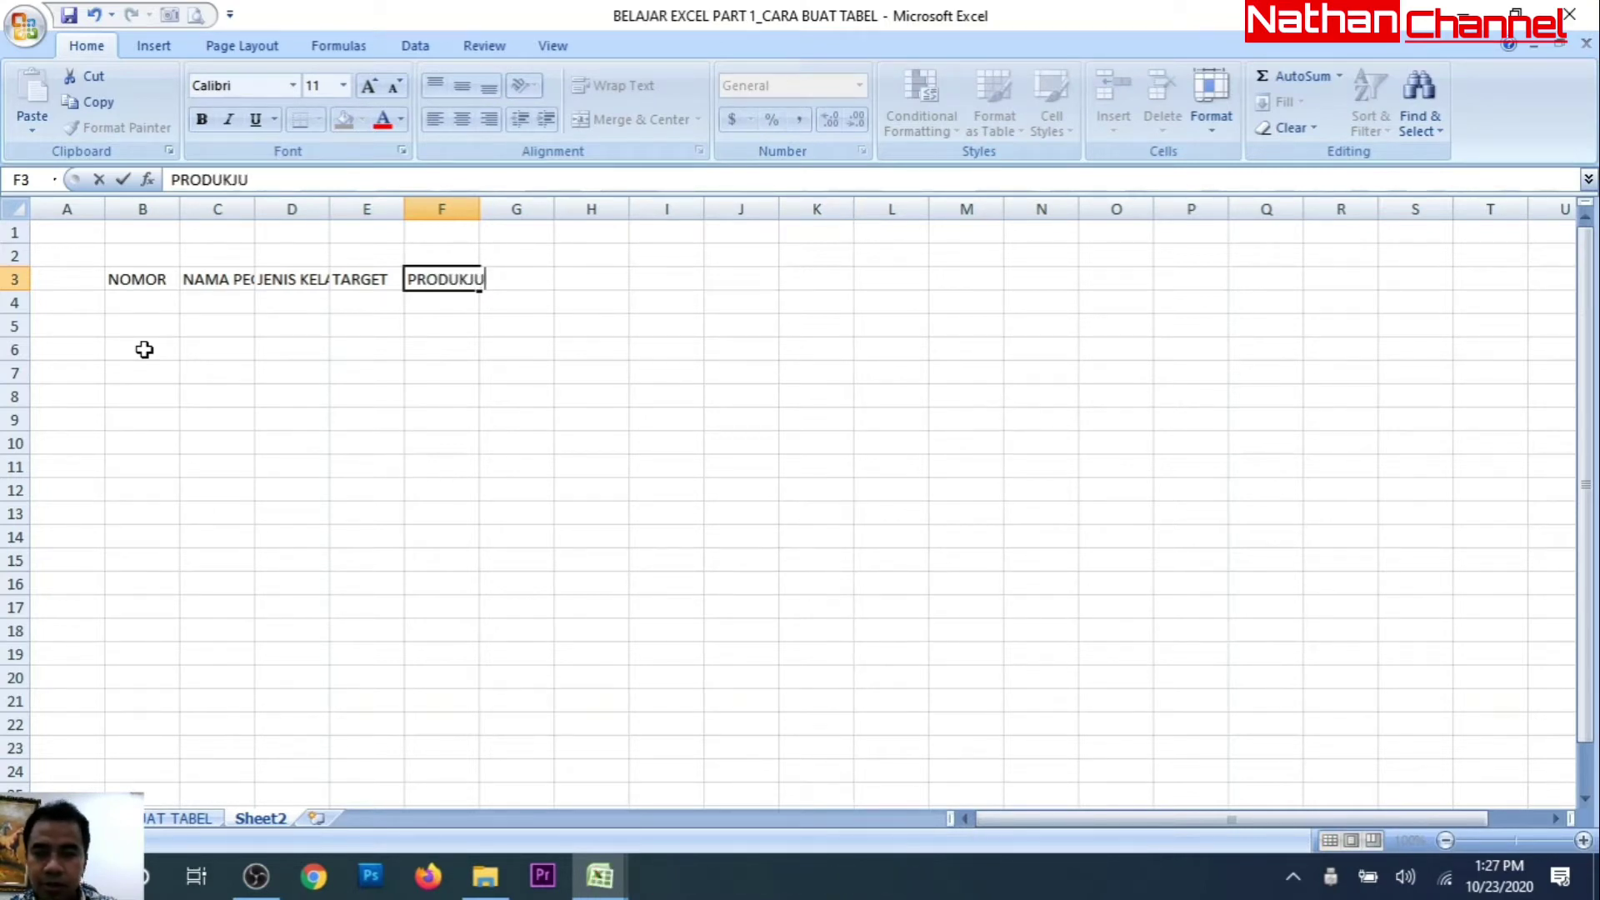
pyautogui.write('LA')
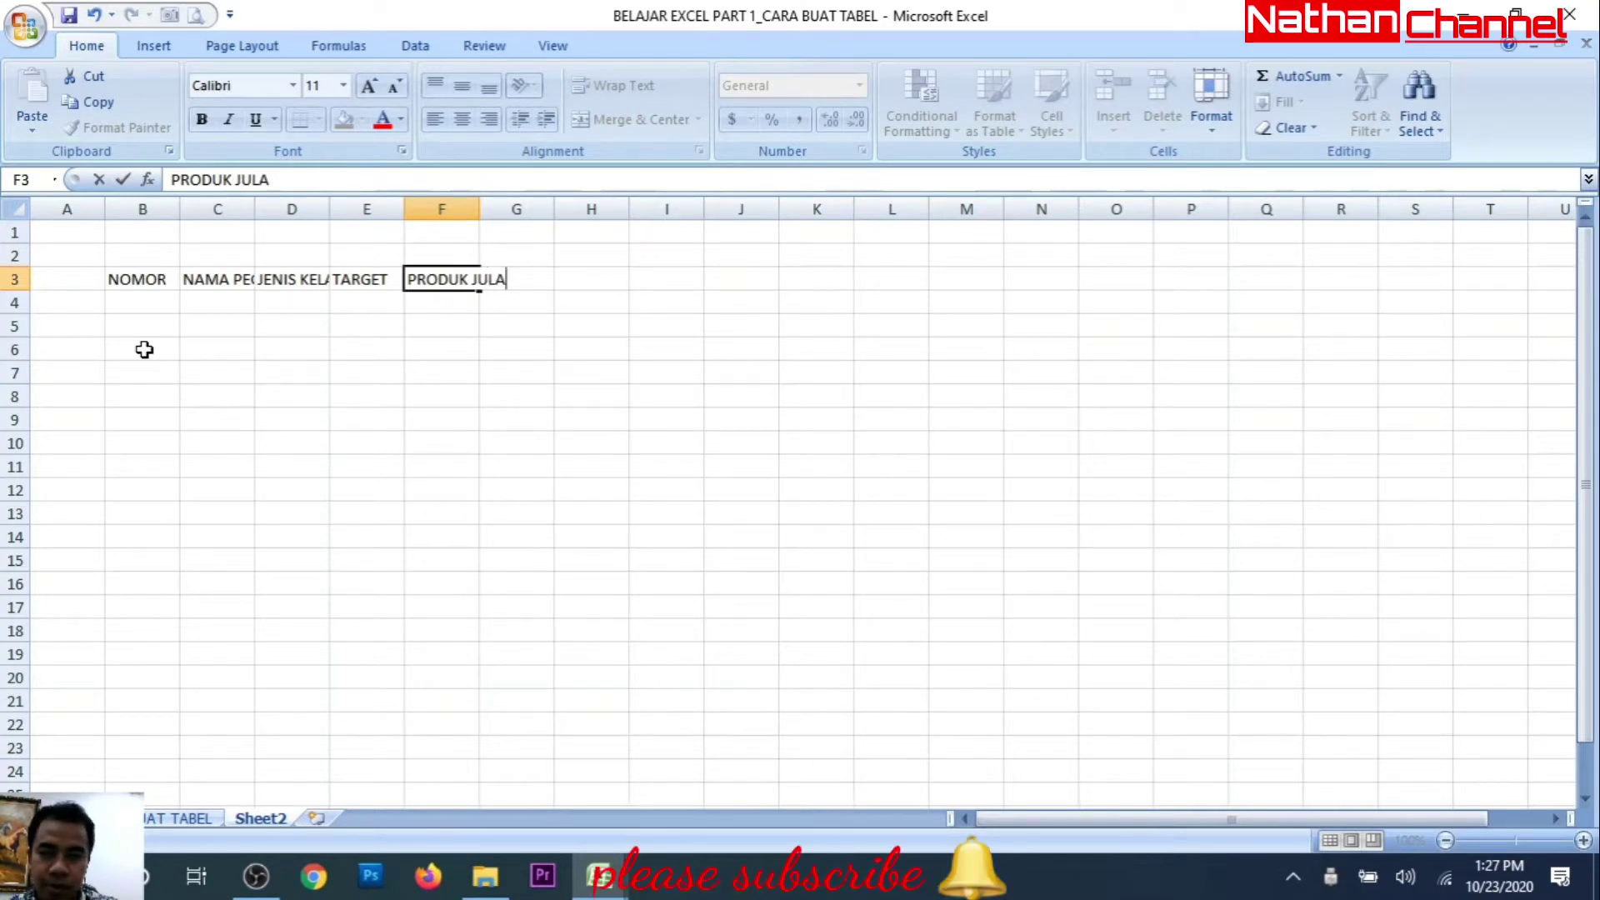
pyautogui.write('NALAN MOTOR')
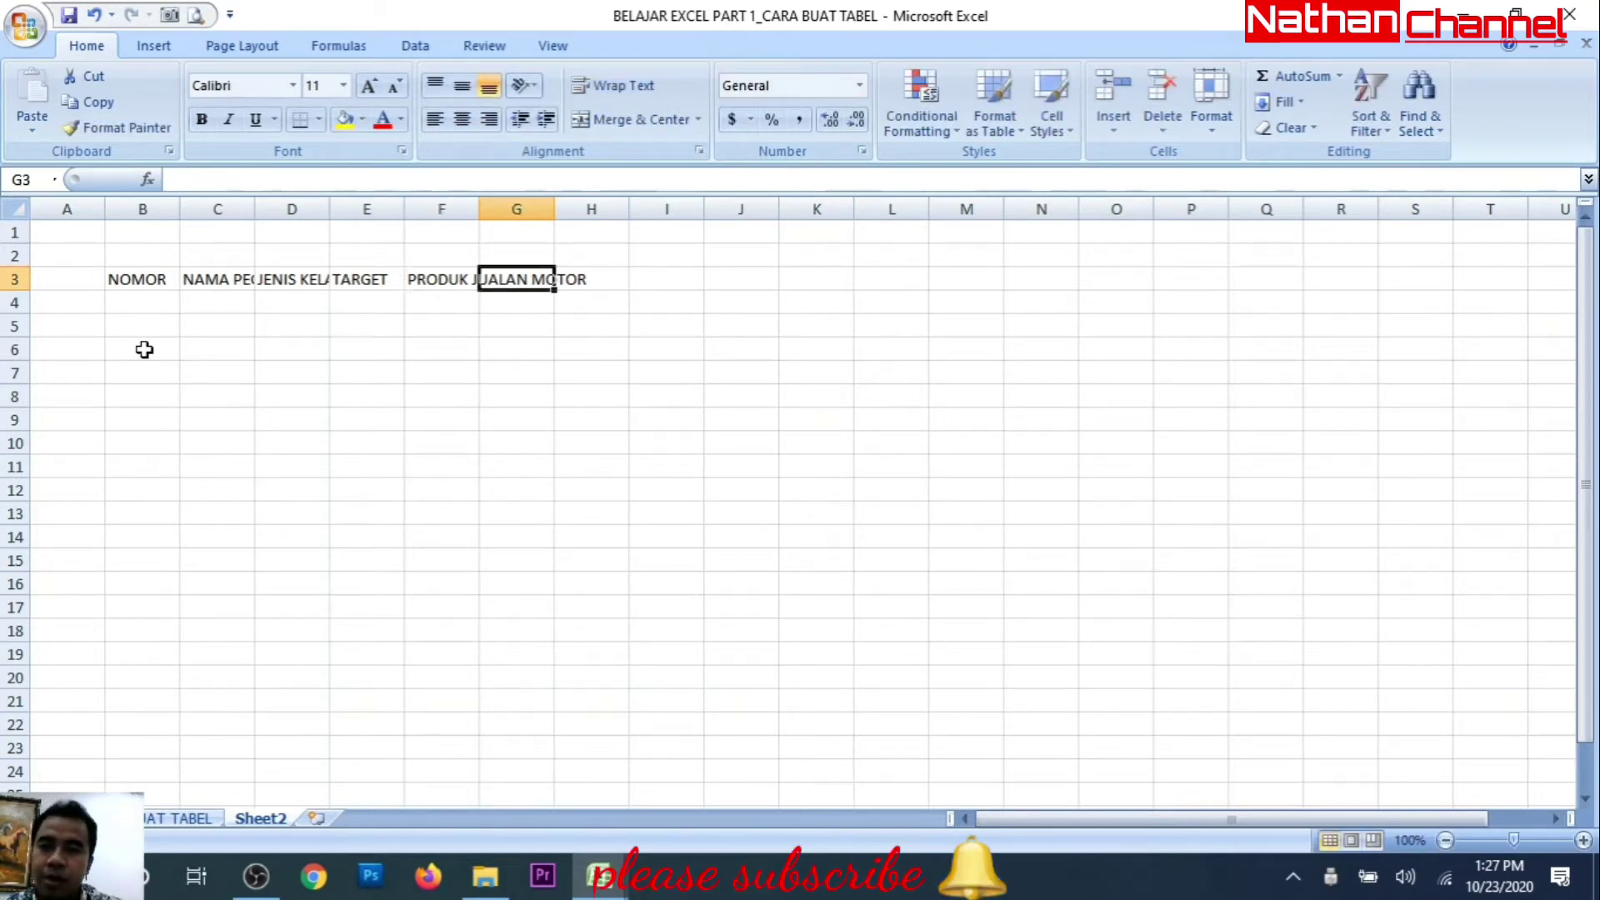
pyautogui.write('TOTAL')
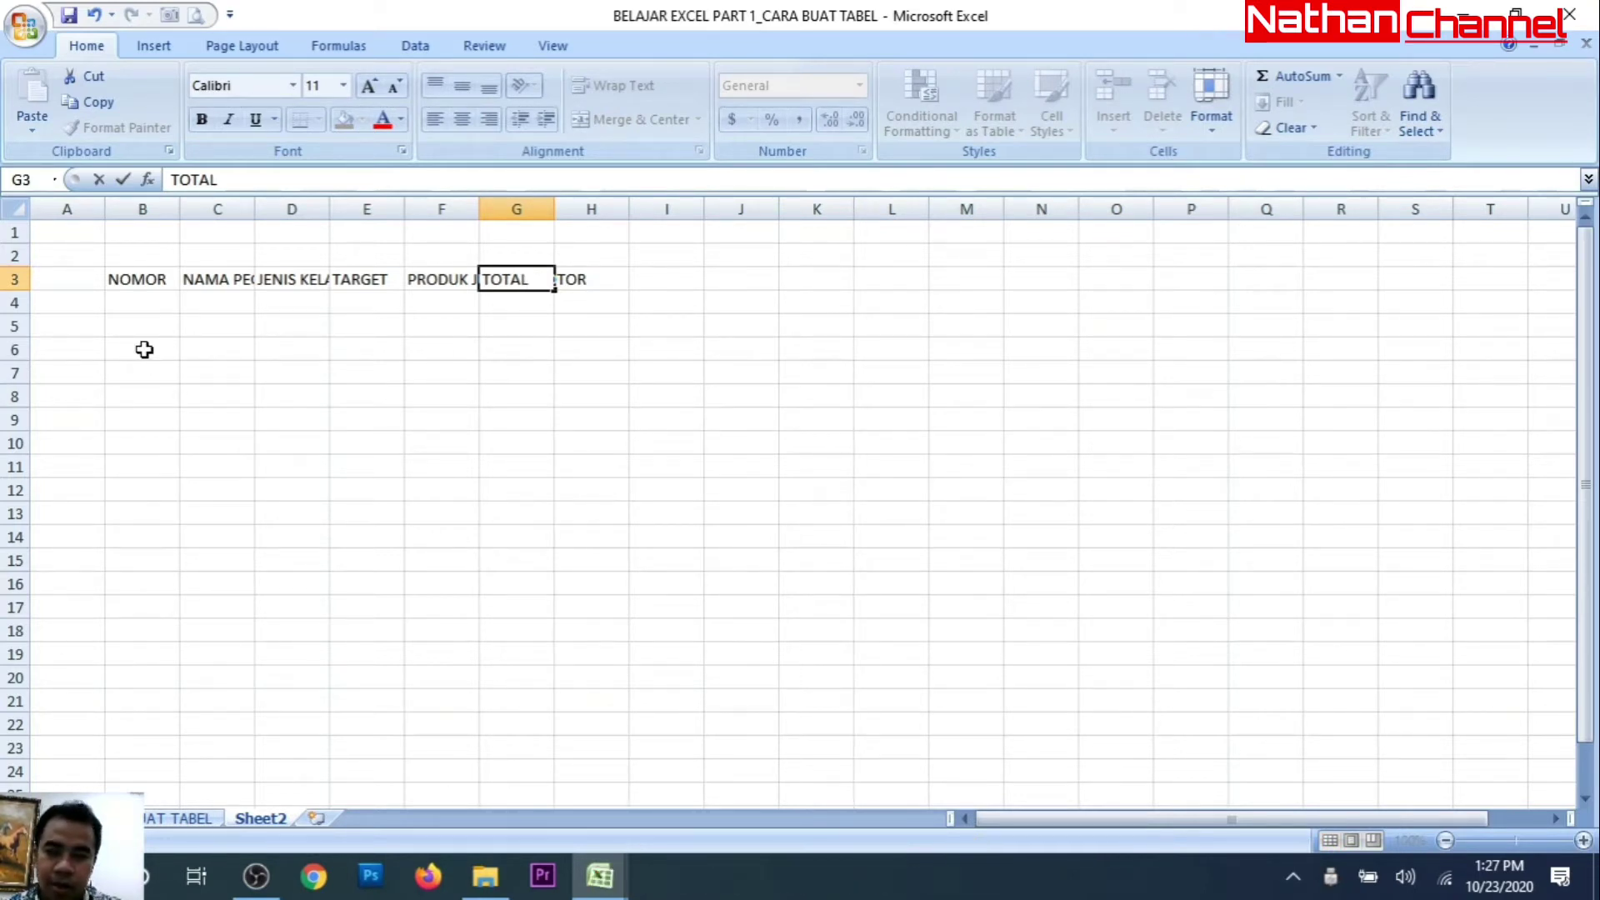
pyautogui.press('Tab')
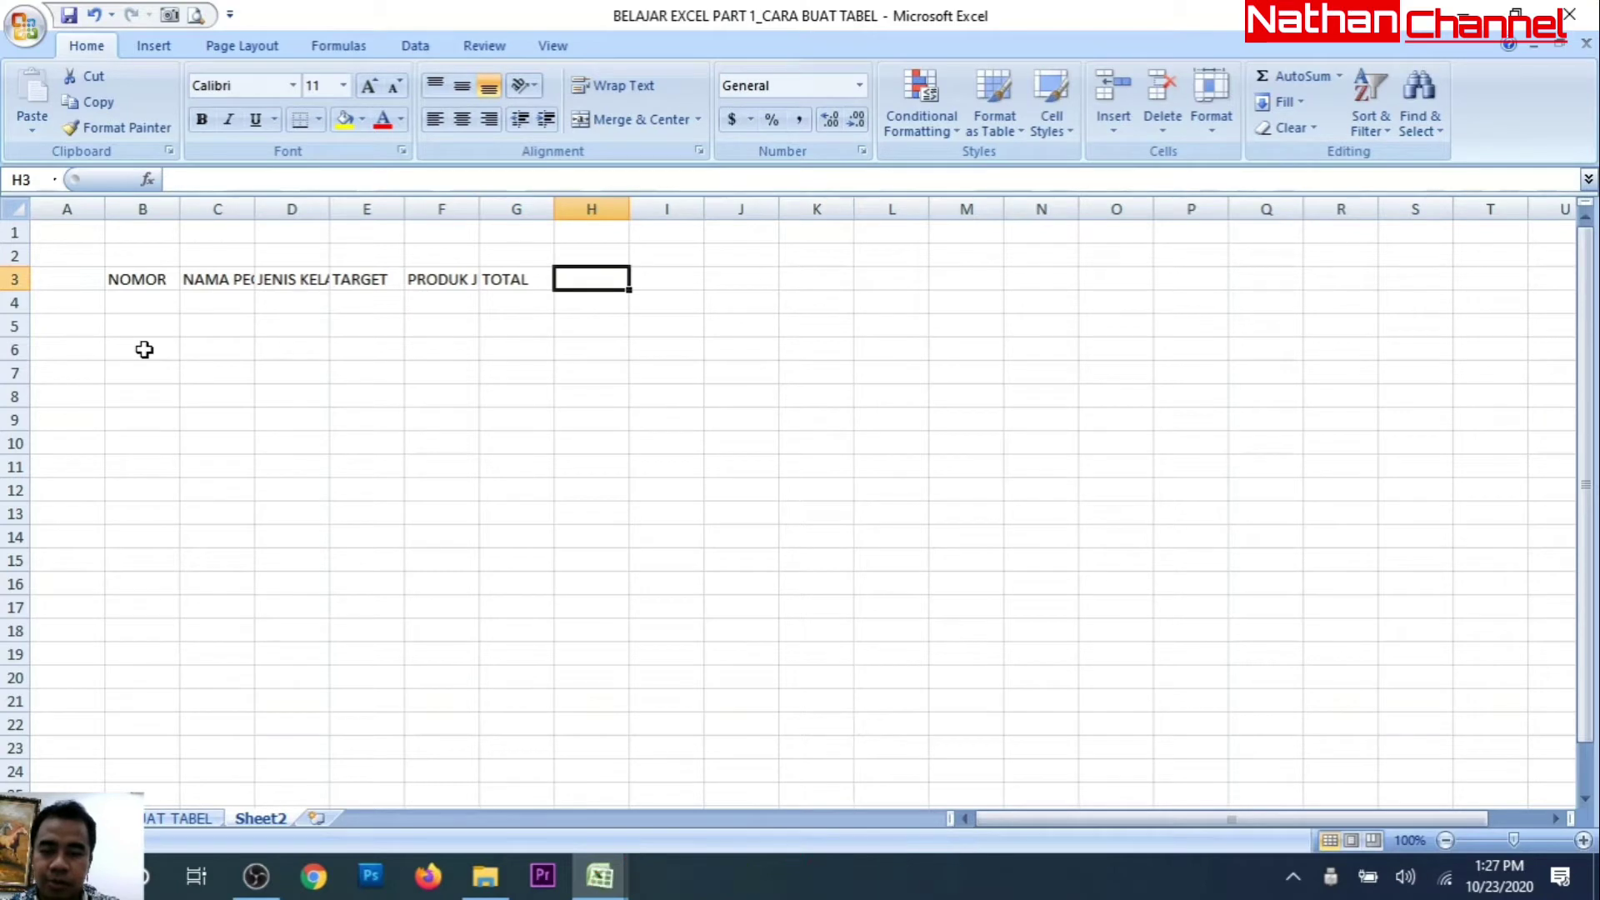
pyautogui.write('RATA ')
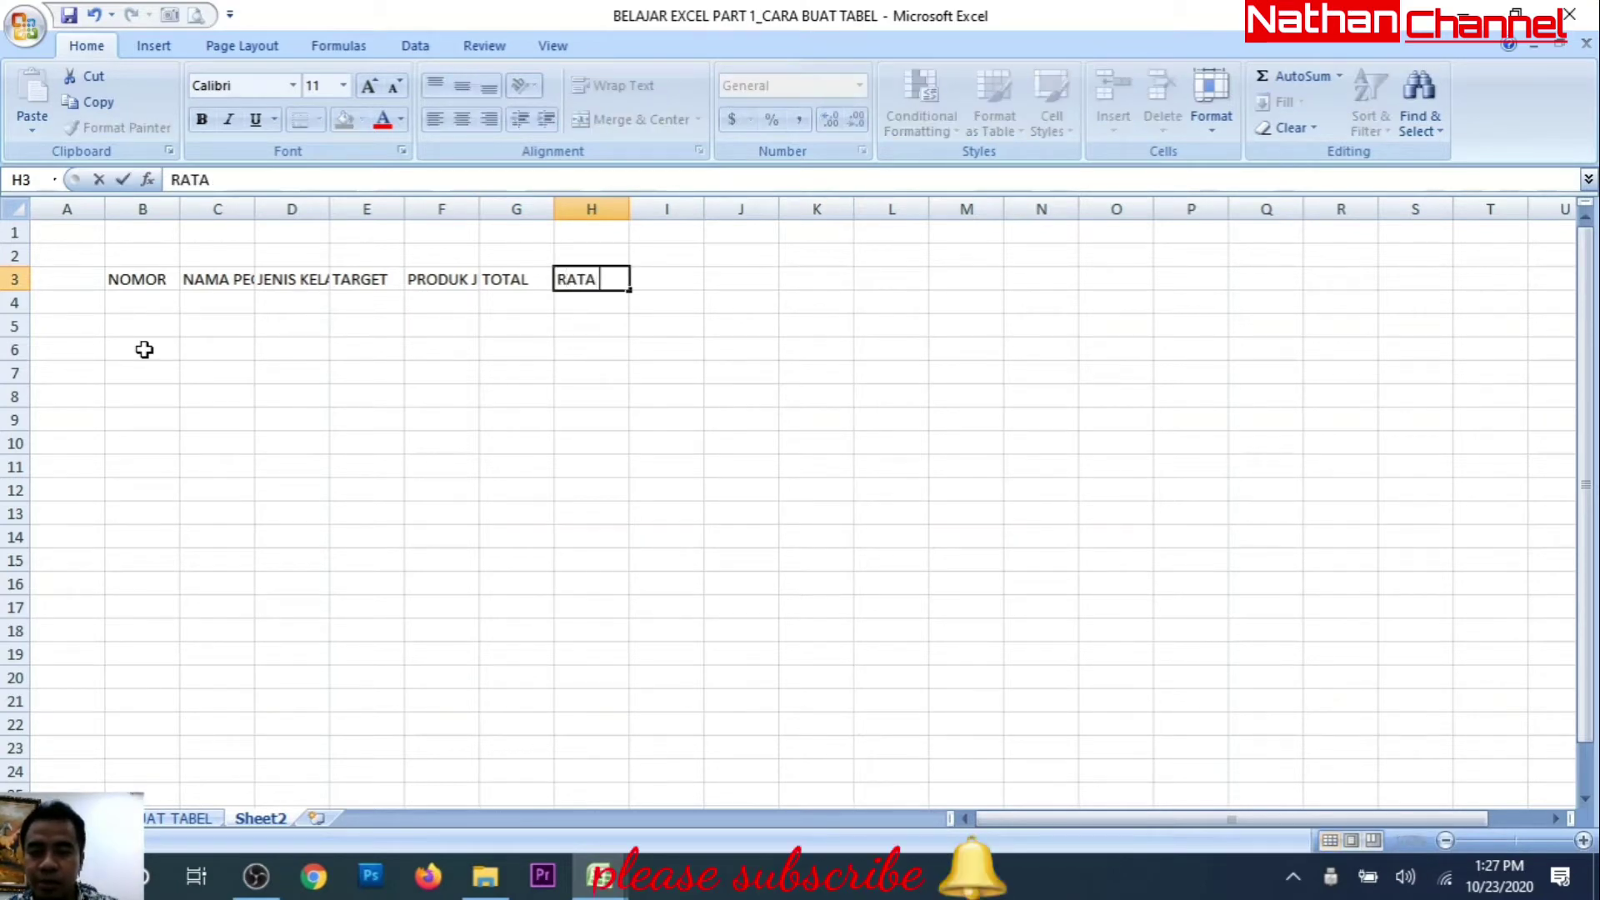
pyautogui.write('RATA')
pyautogui.write(' JU')
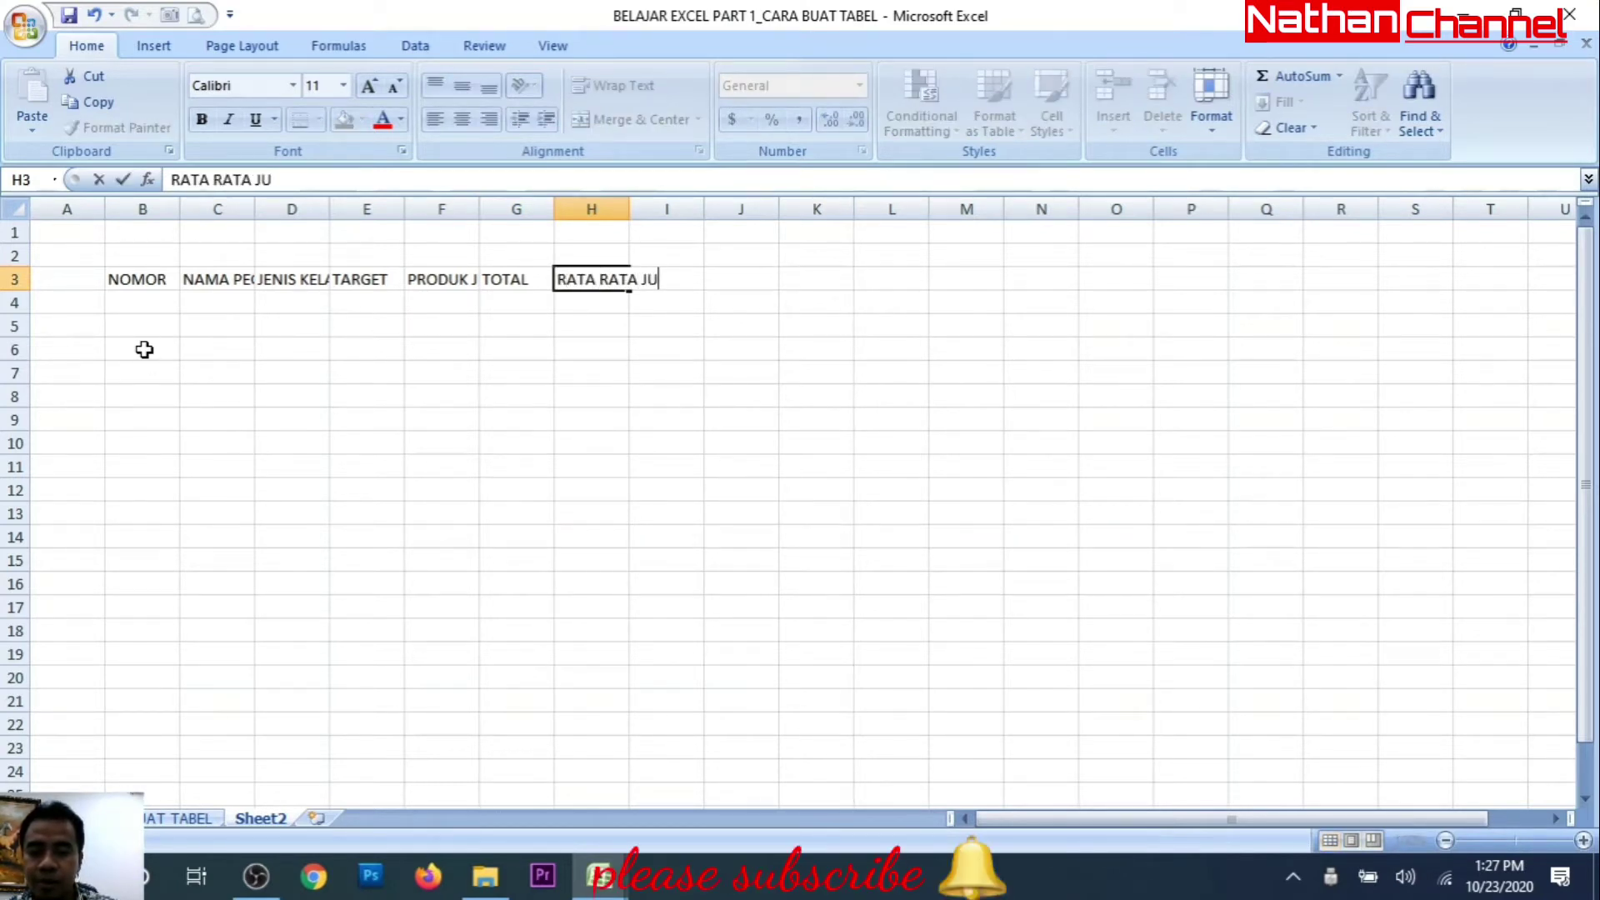
pyautogui.write('ALAN')
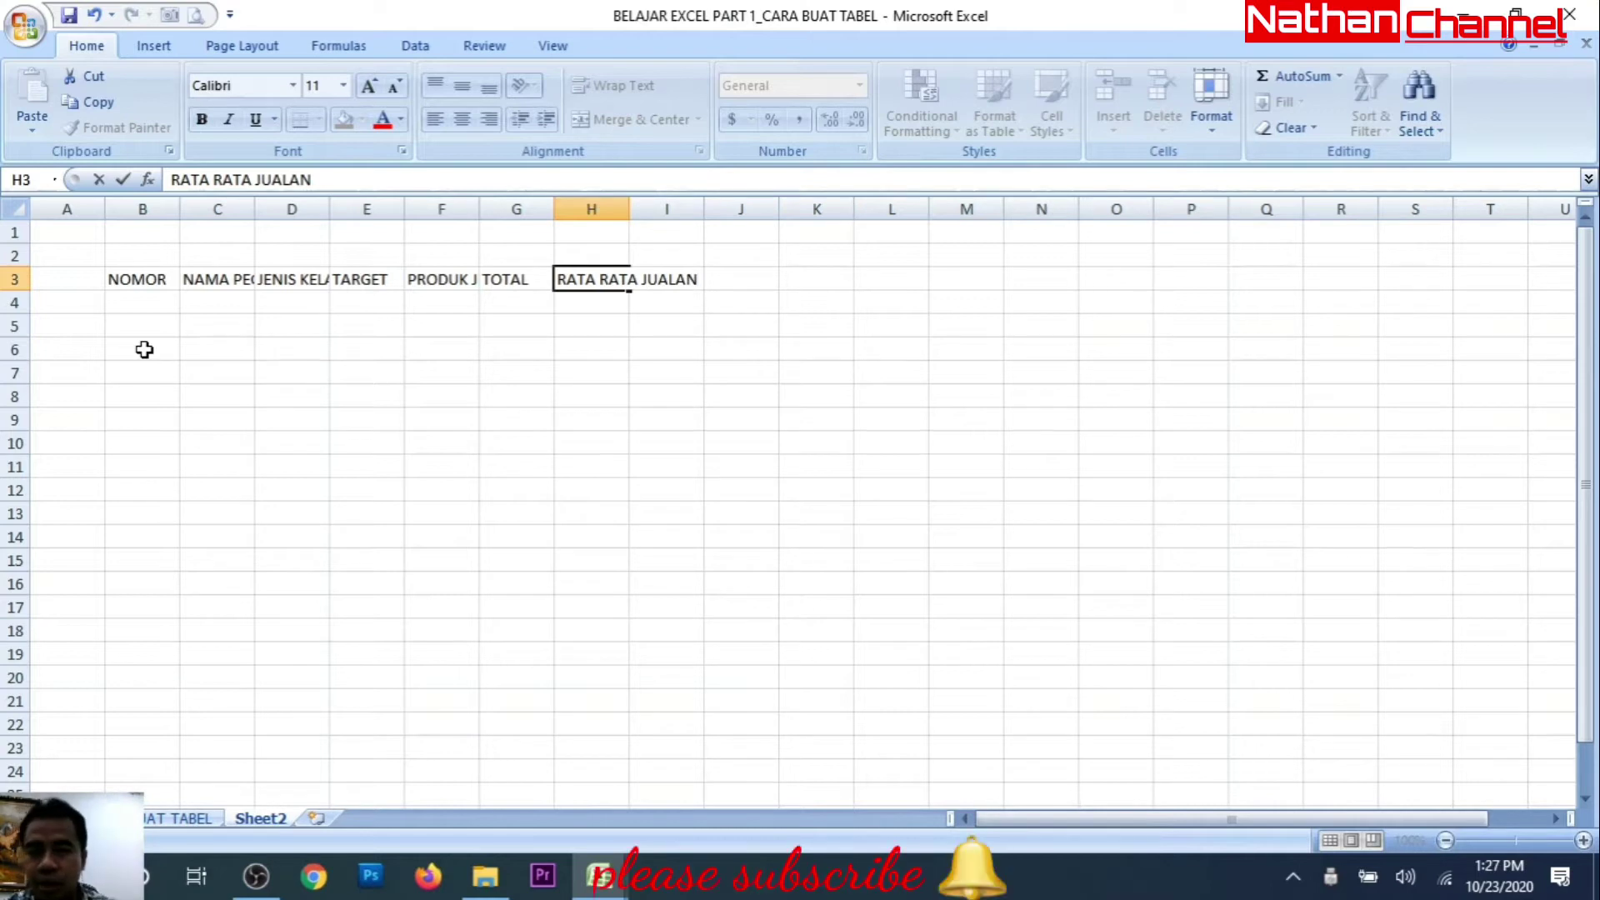
pyautogui.click(335, 392)
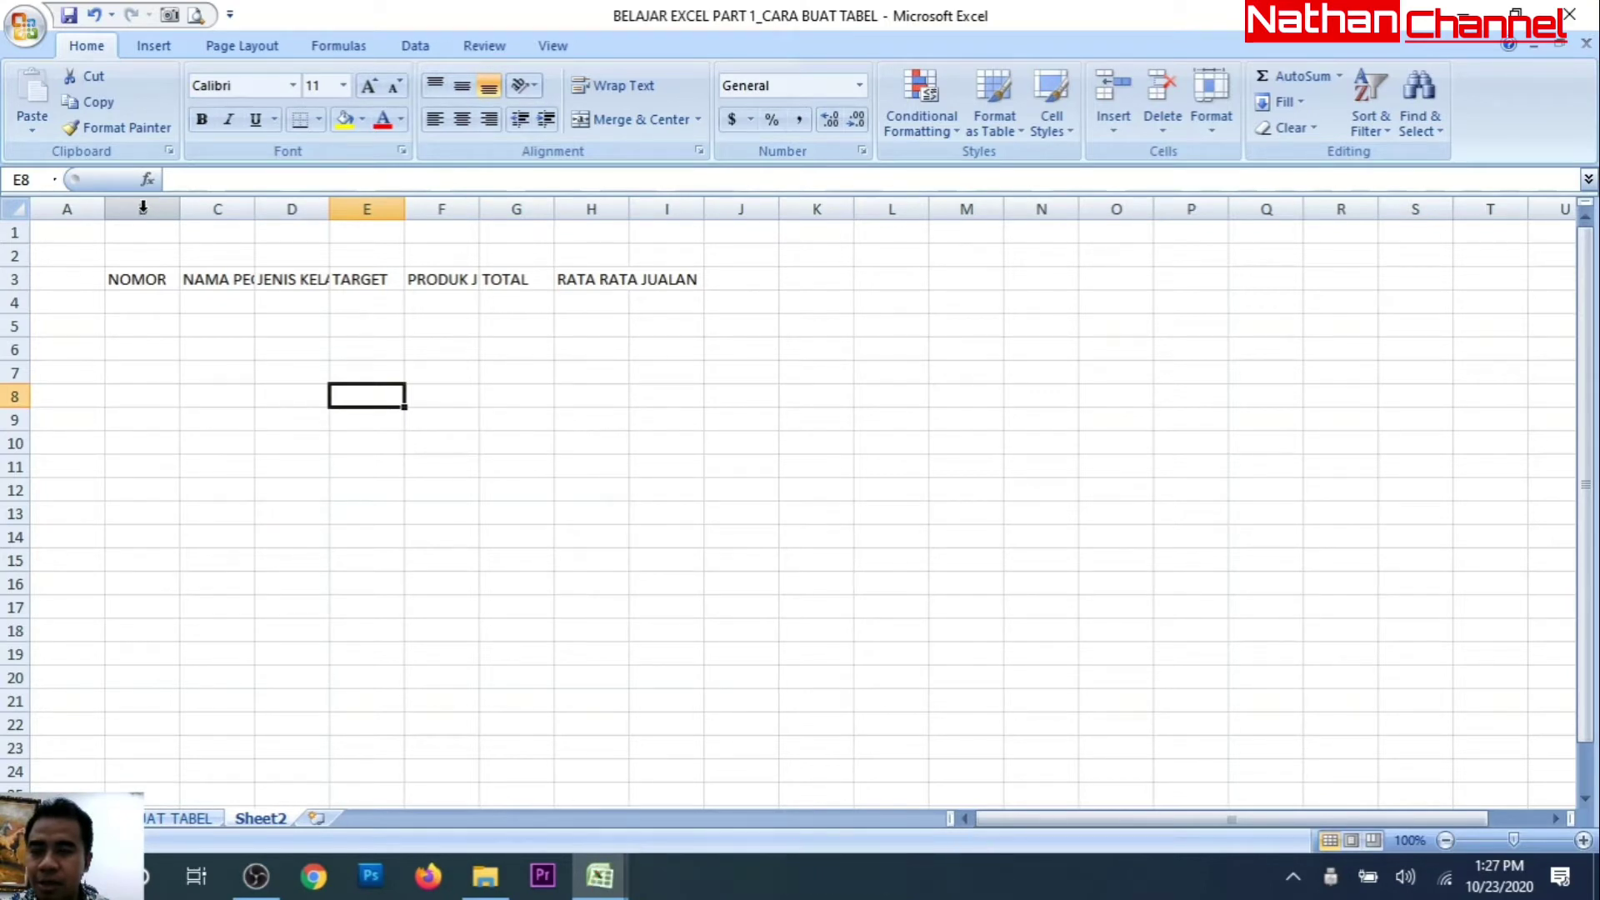
# Step: AutoFit columns B–I, widen B–H evenly, and make column F extra wide
pyautogui.moveTo(142, 208); pyautogui.dragTo(689, 217)
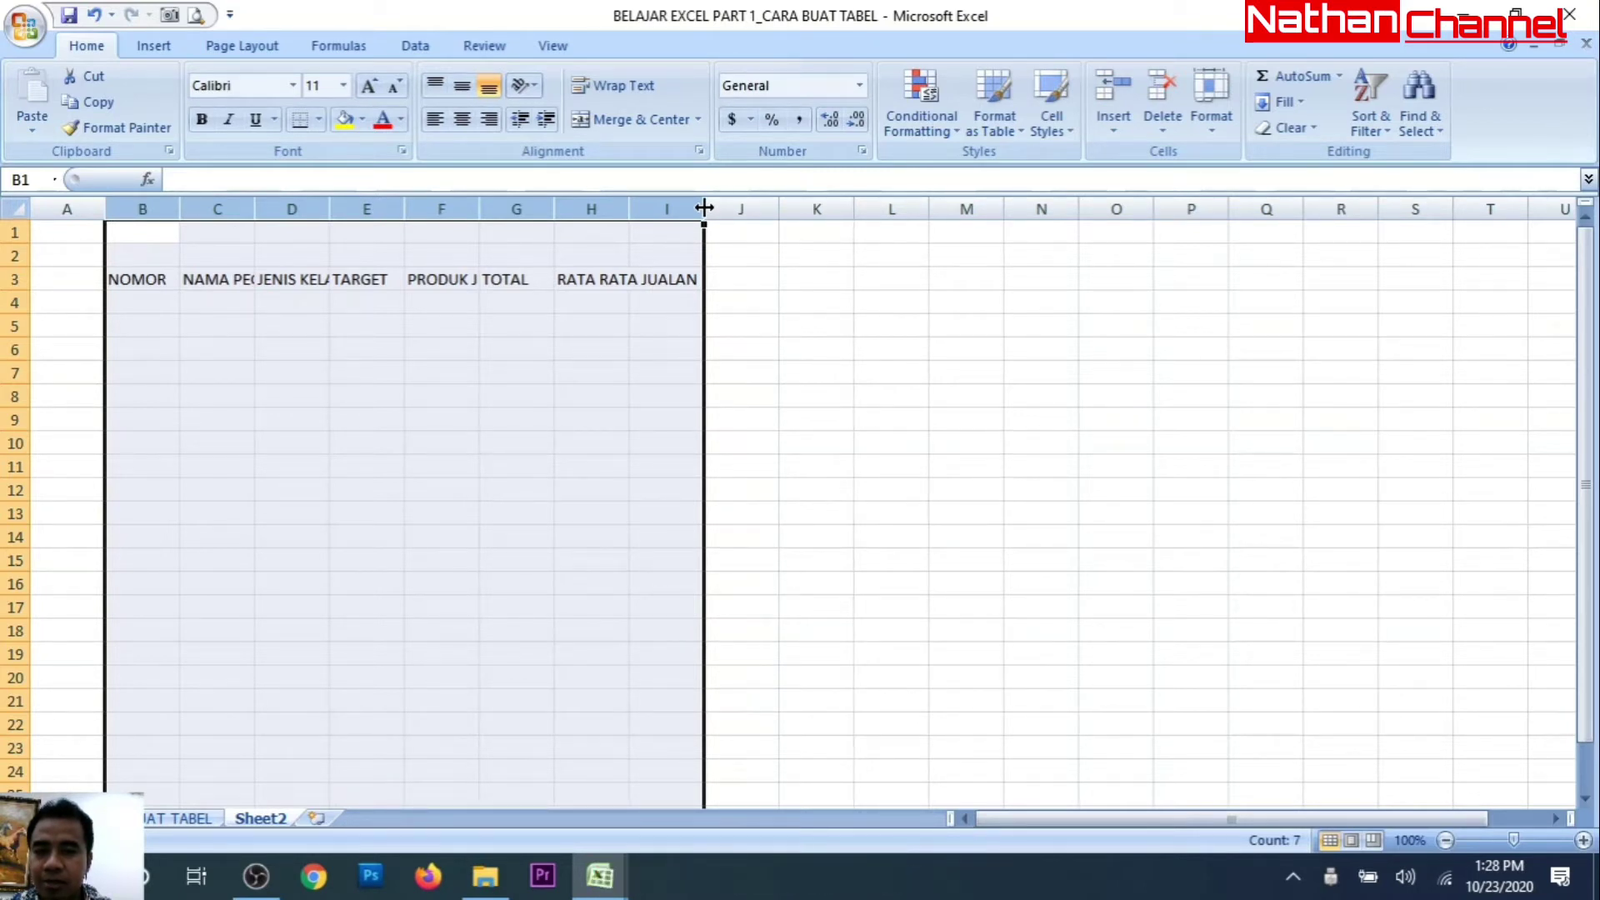
pyautogui.doubleClick(704, 207)
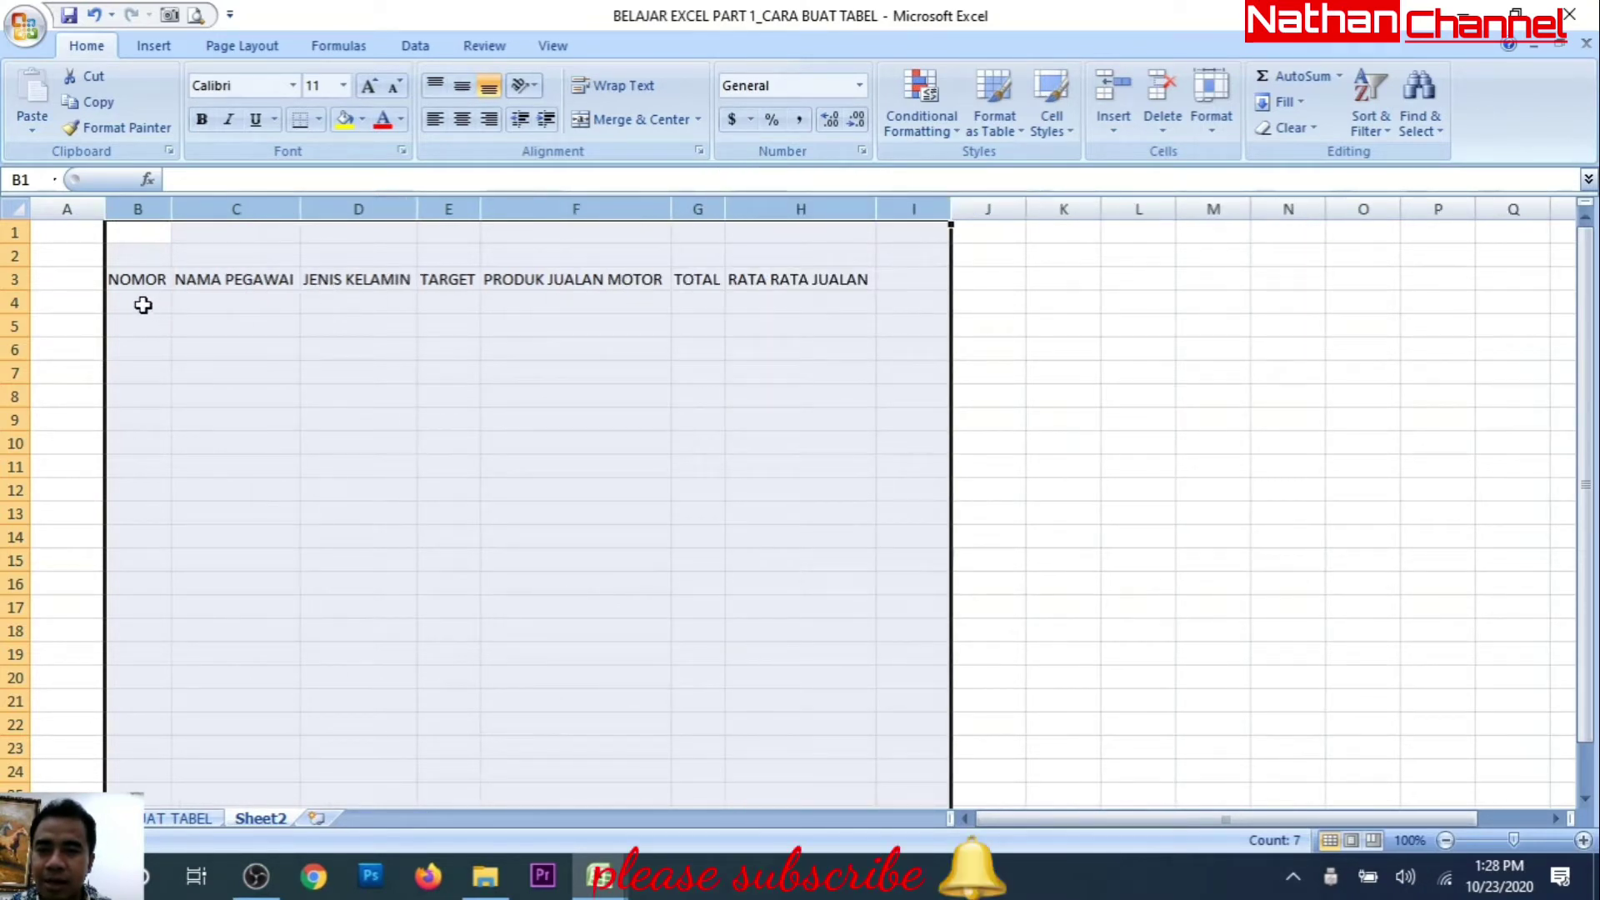
pyautogui.click(856, 302)
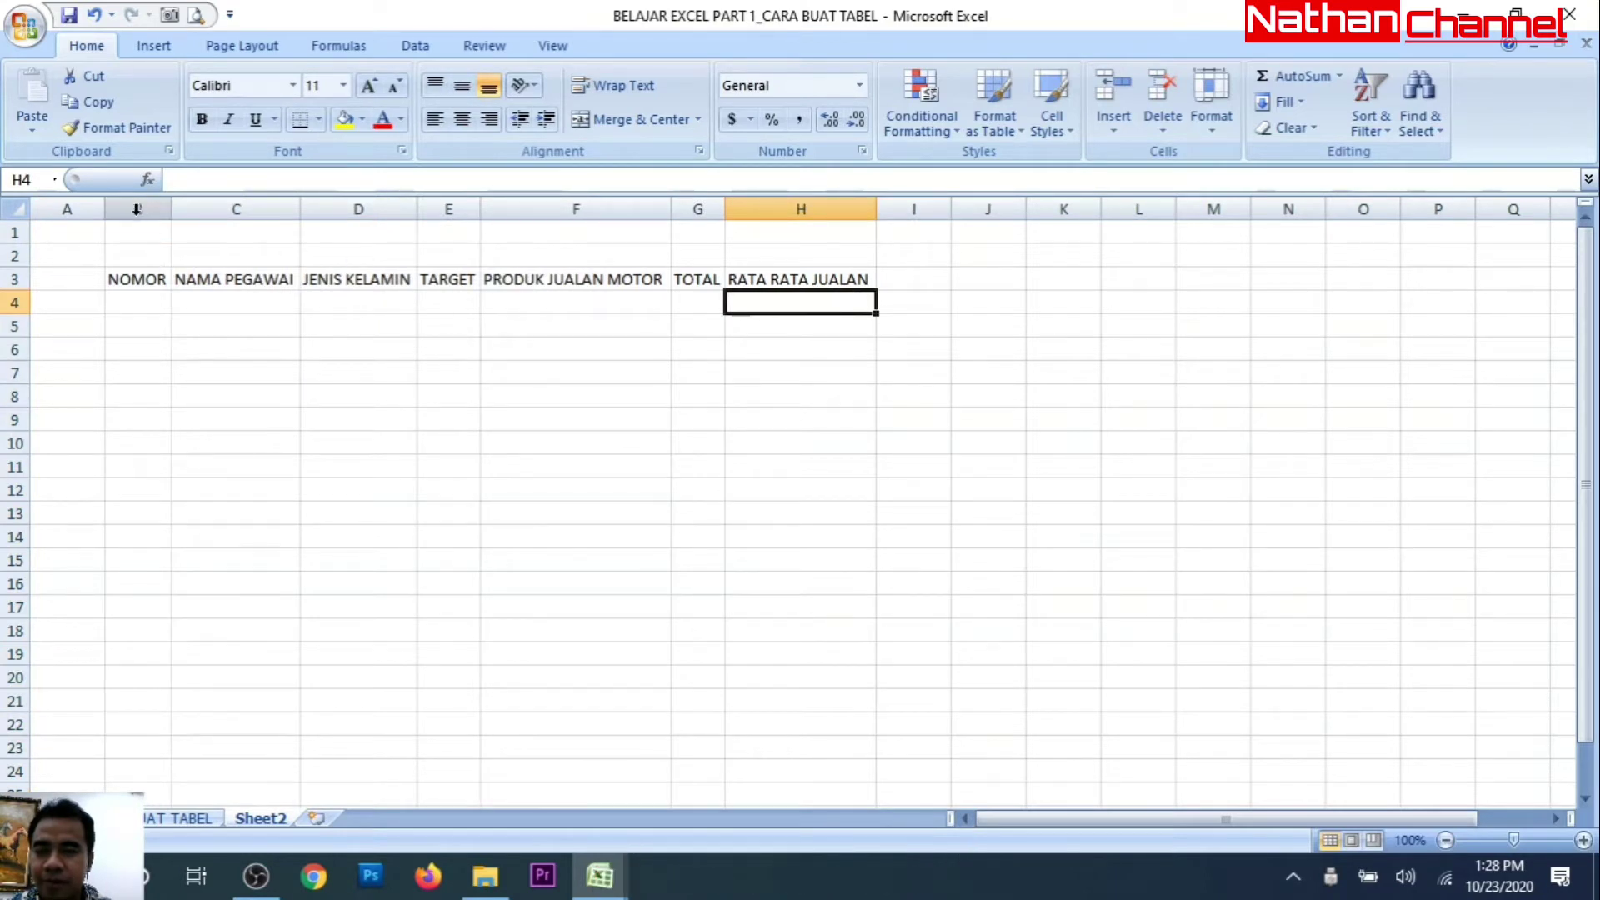
pyautogui.moveTo(138, 207); pyautogui.dragTo(800, 236)
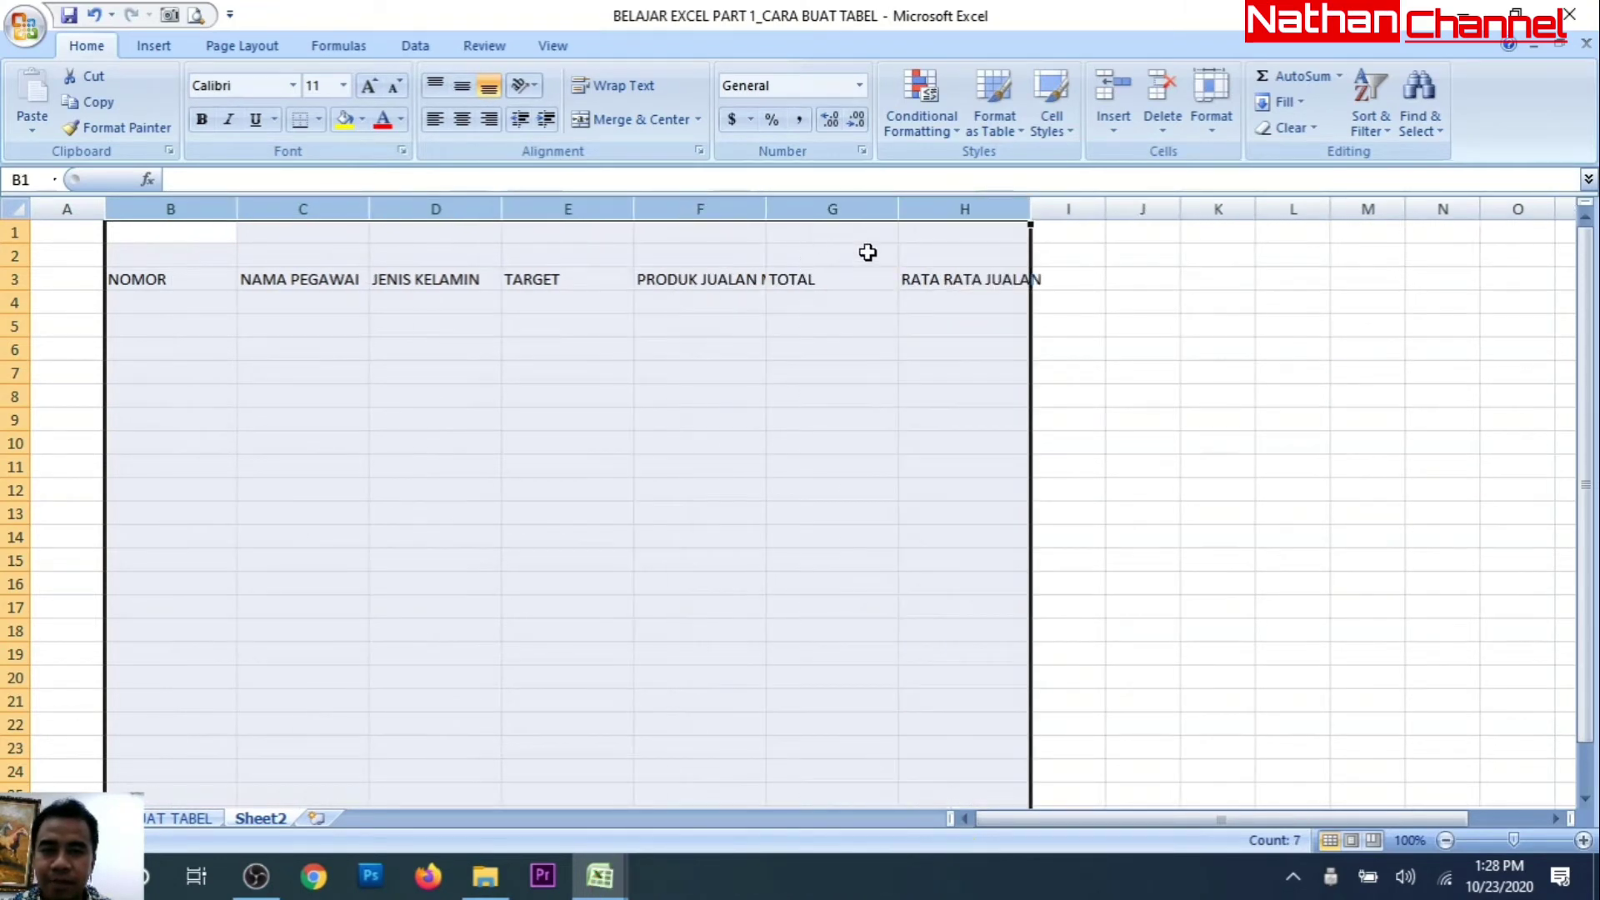
pyautogui.moveTo(1037, 217); pyautogui.dragTo(1060, 209)
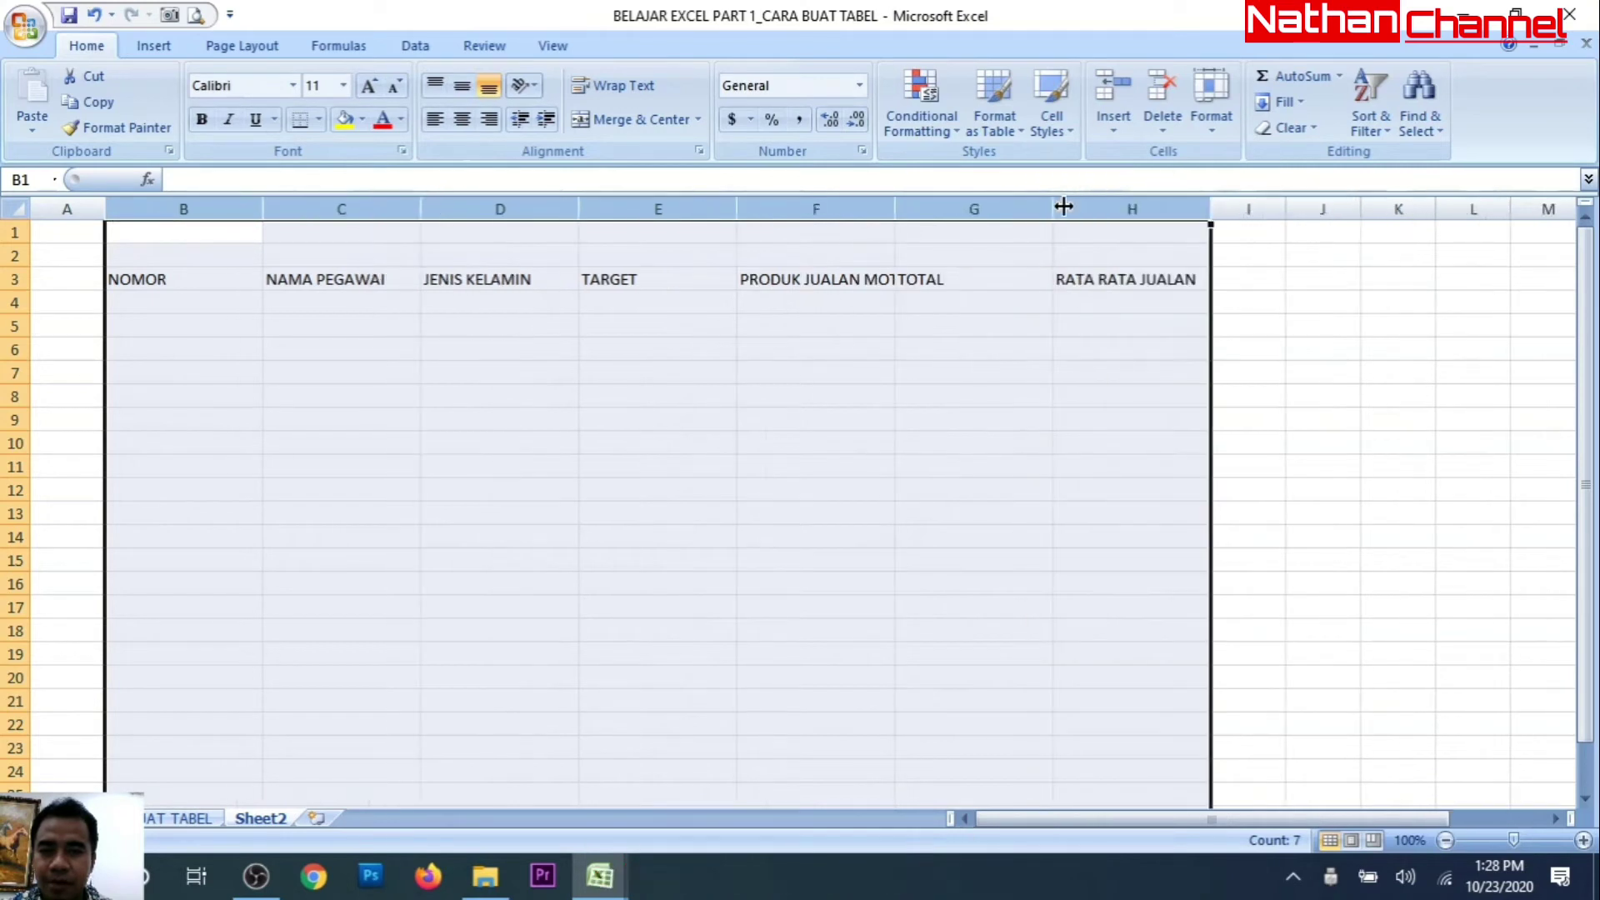
pyautogui.click(898, 353)
pyautogui.moveTo(895, 209); pyautogui.dragTo(970, 210)
pyautogui.click(792, 401)
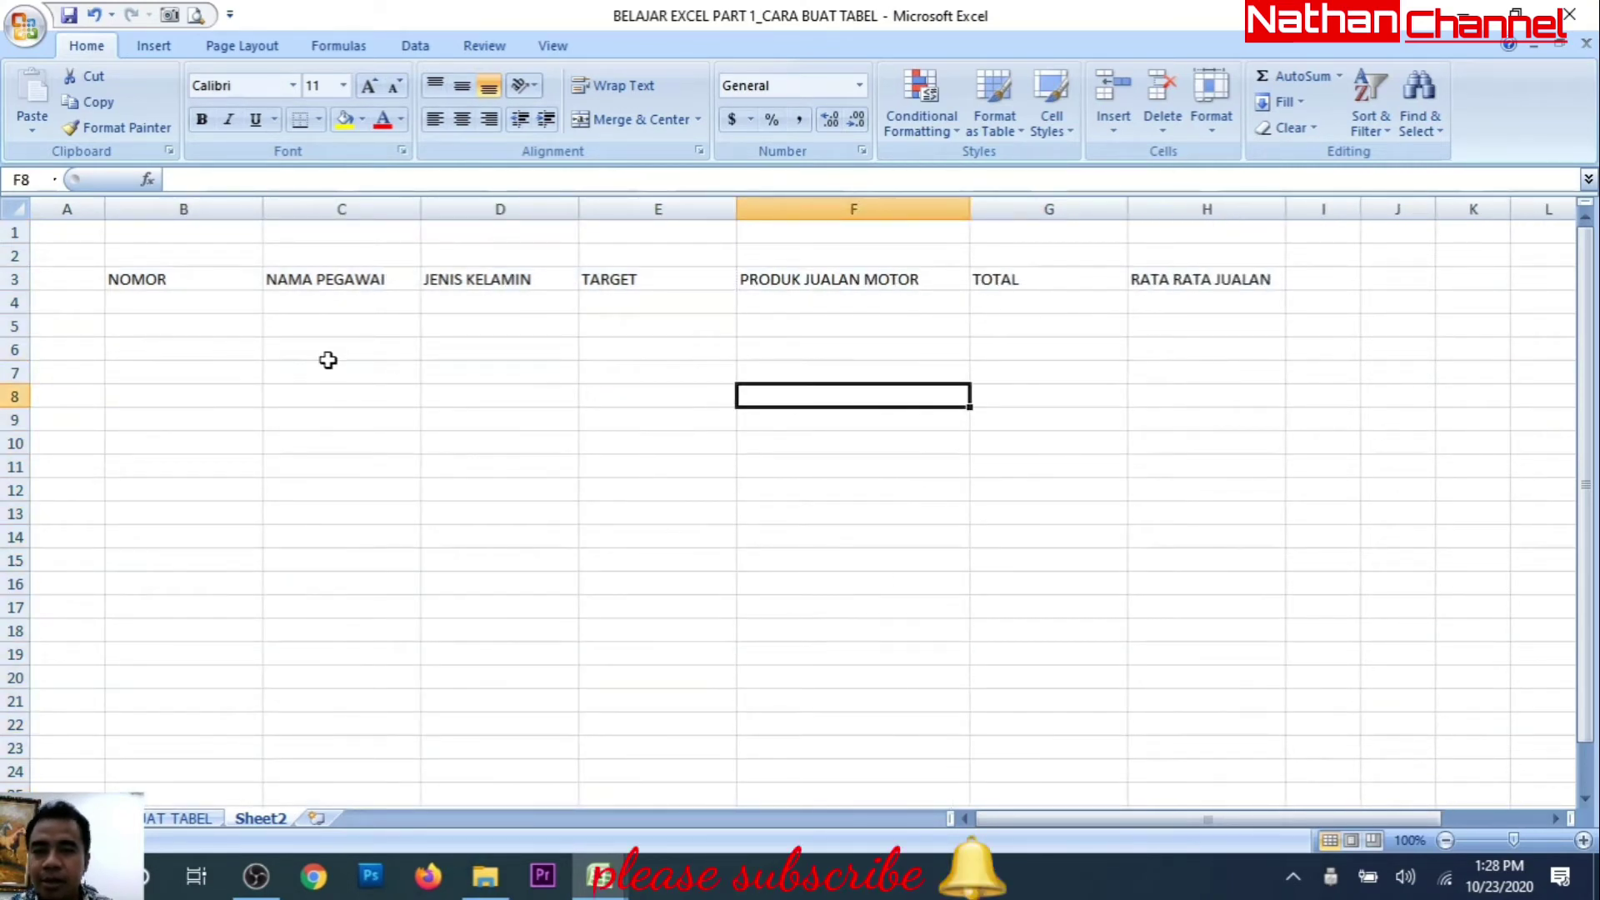
pyautogui.click(881, 303)
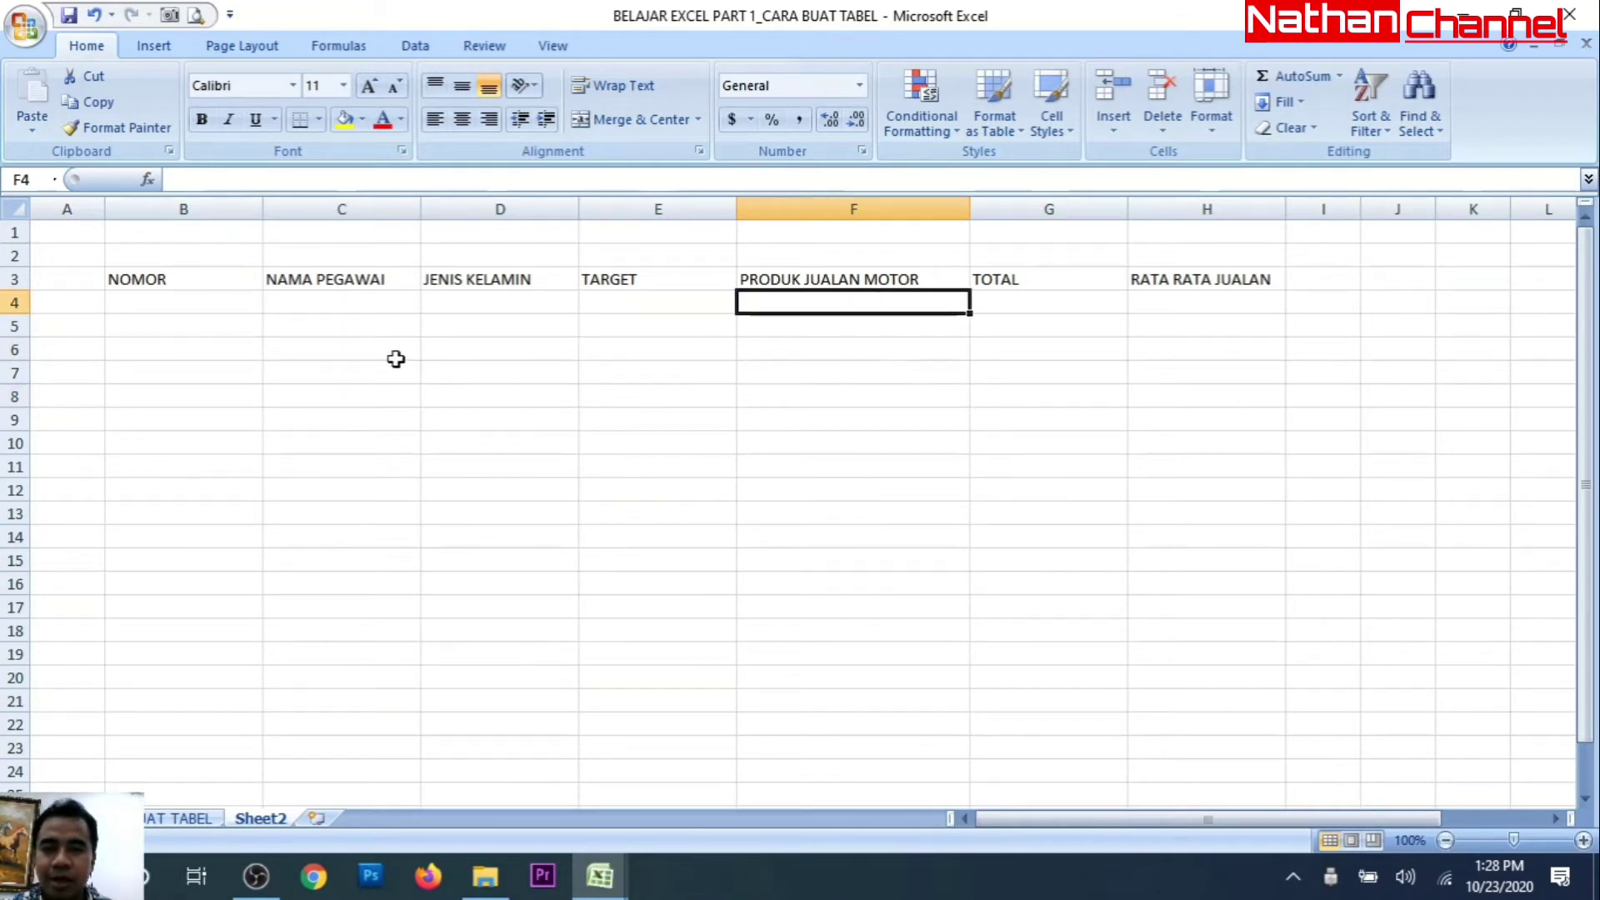
# Step: Type JANUARI into cell F4 beneath PRODUK JUALAN MOTOR
pyautogui.click(929, 324)
pyautogui.click(925, 302)
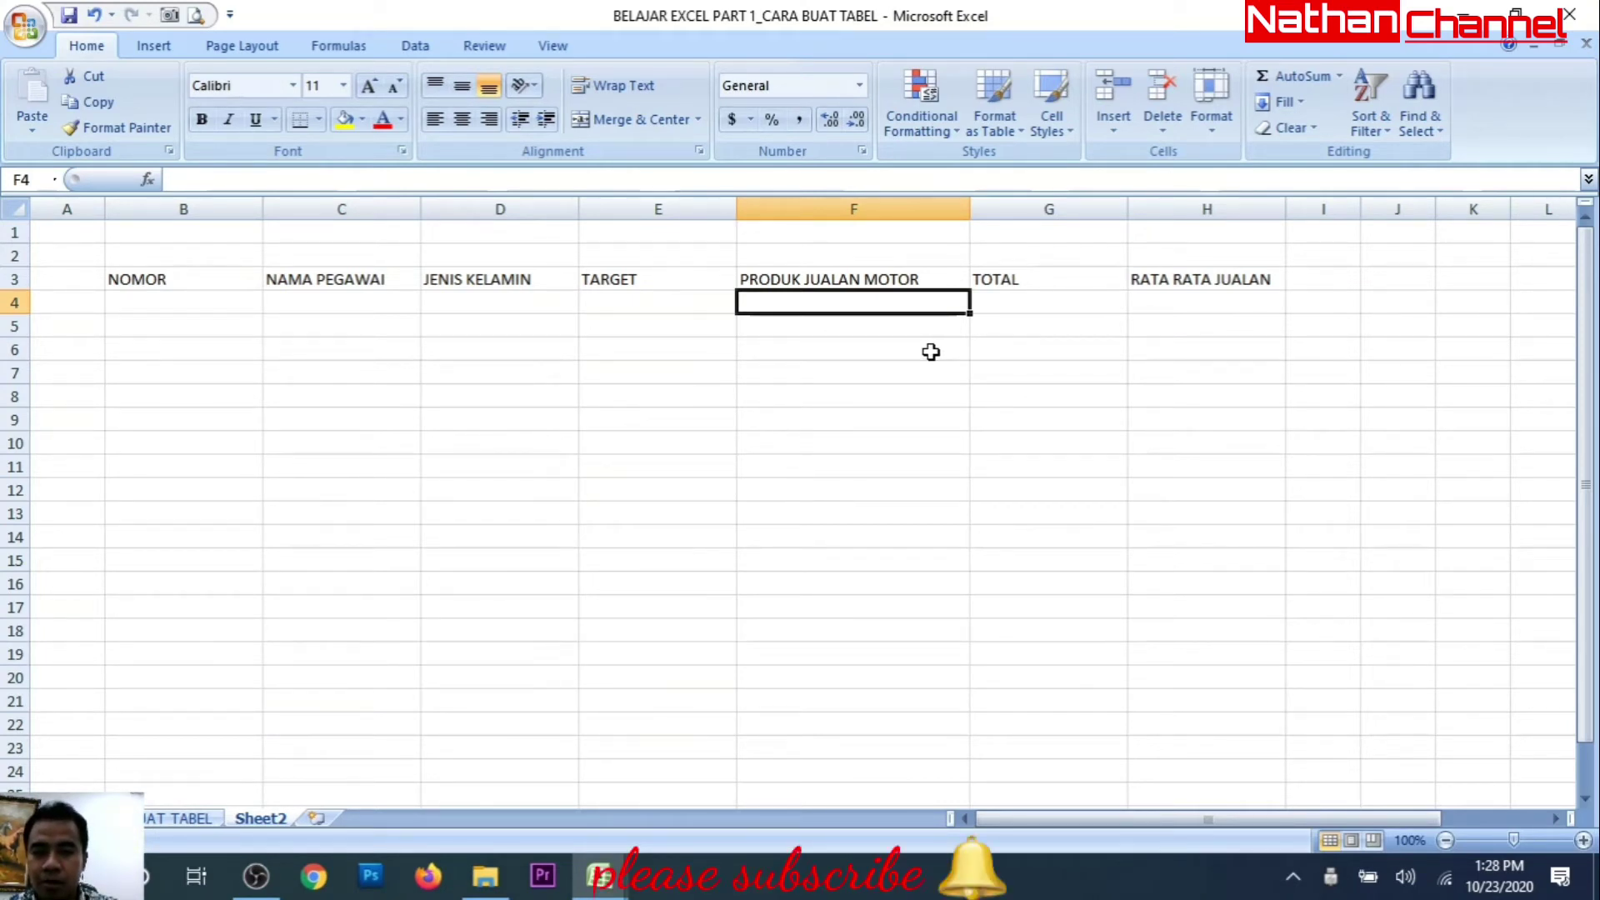
pyautogui.write('JANUARI')
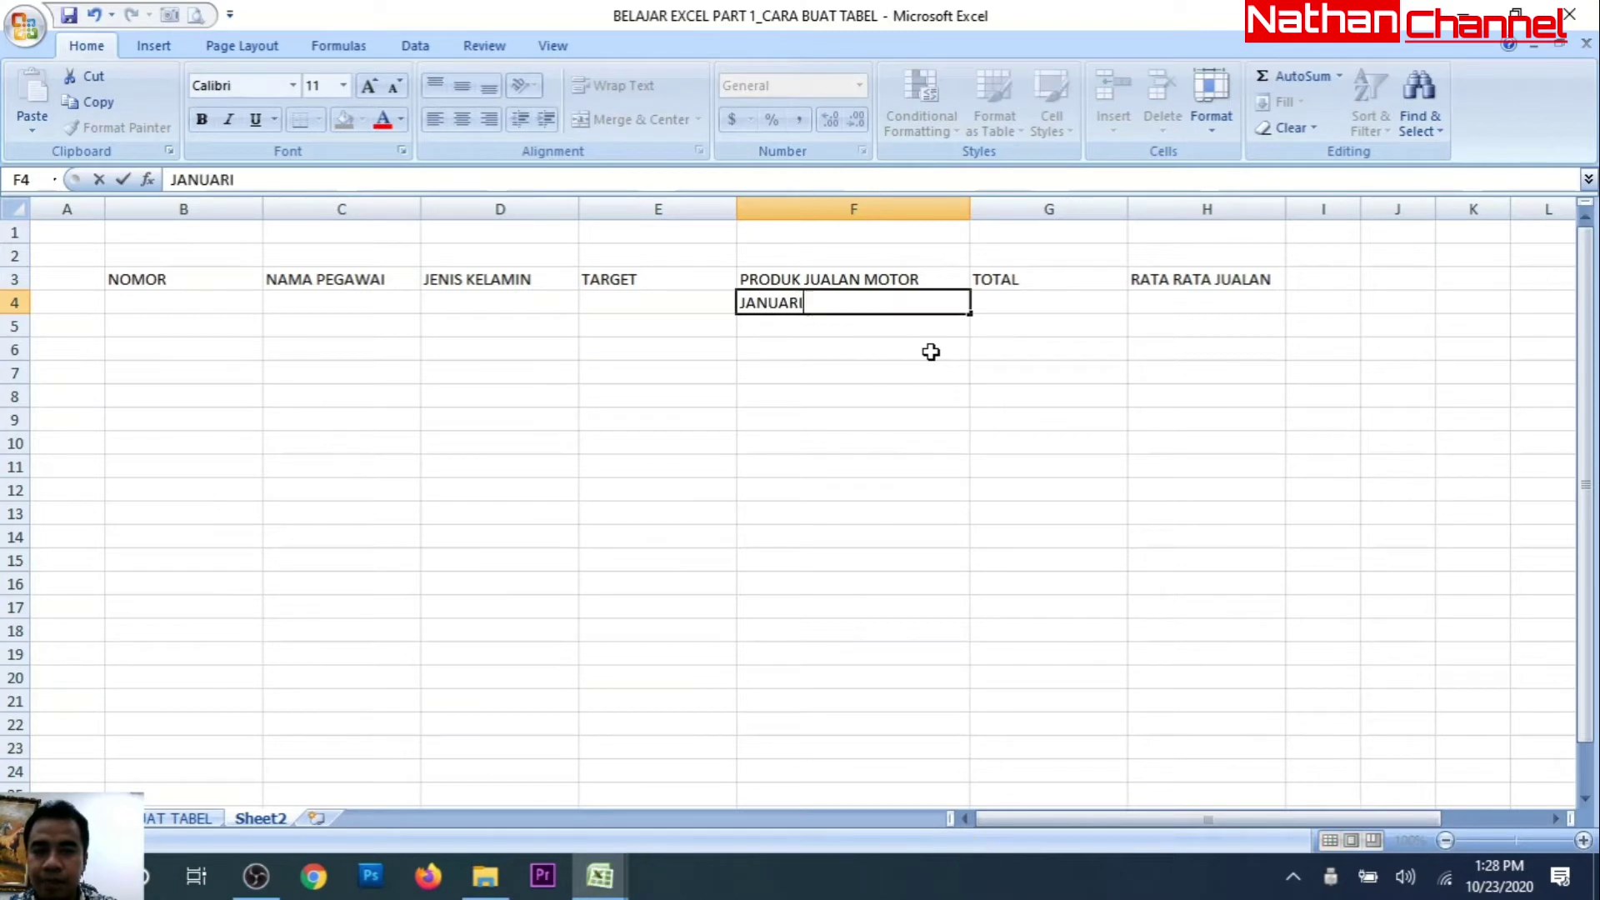
pyautogui.press('Tab')
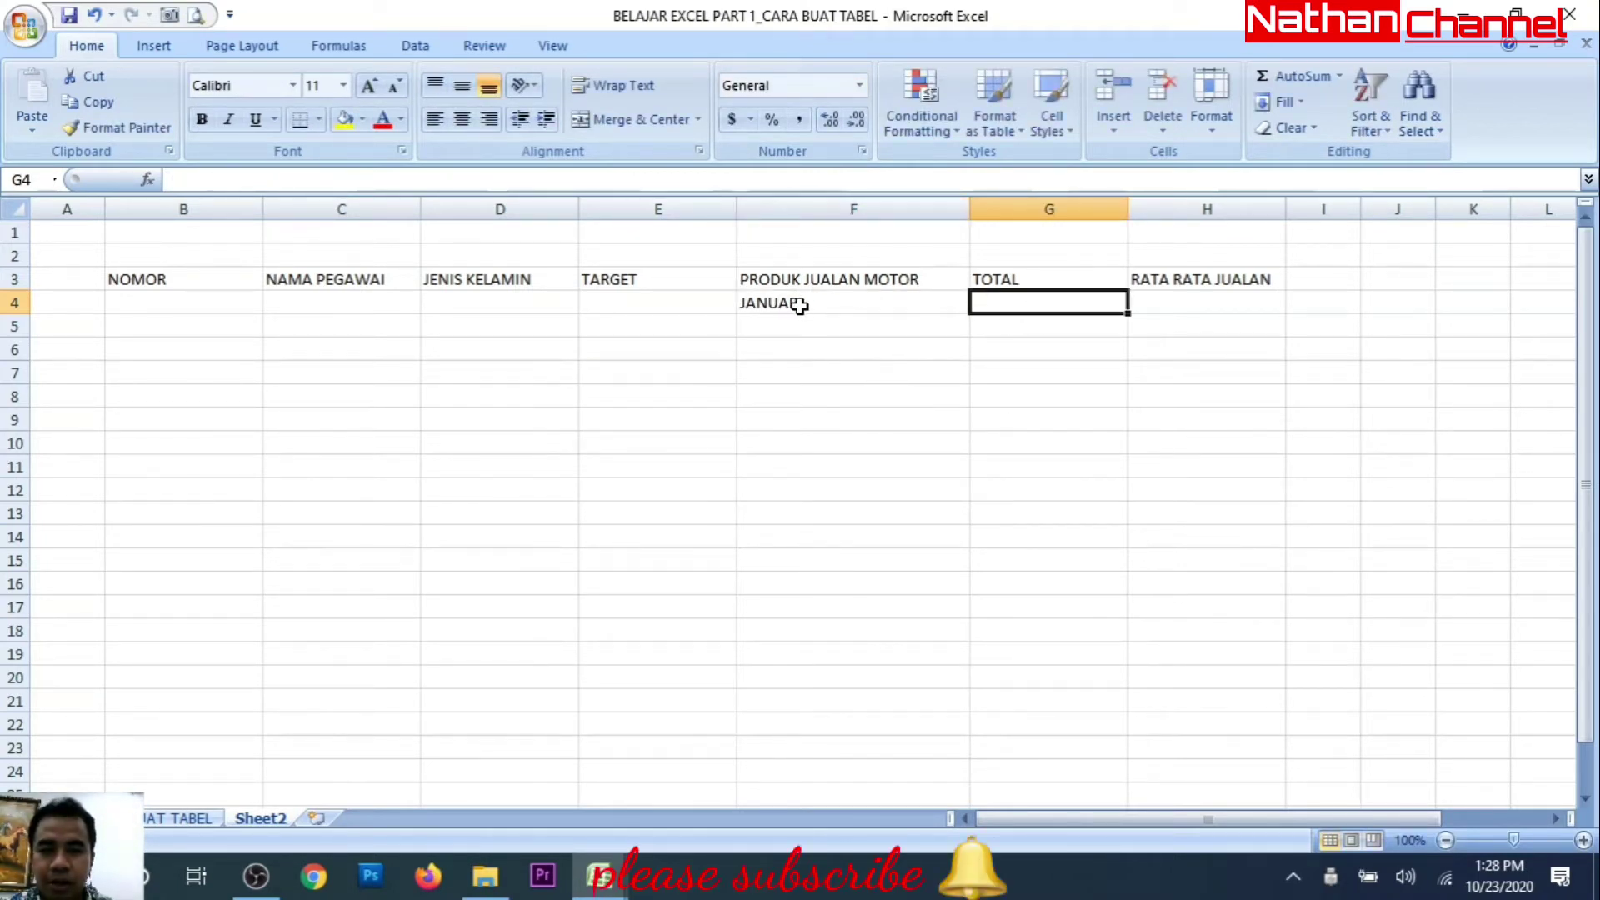
pyautogui.click(1067, 278)
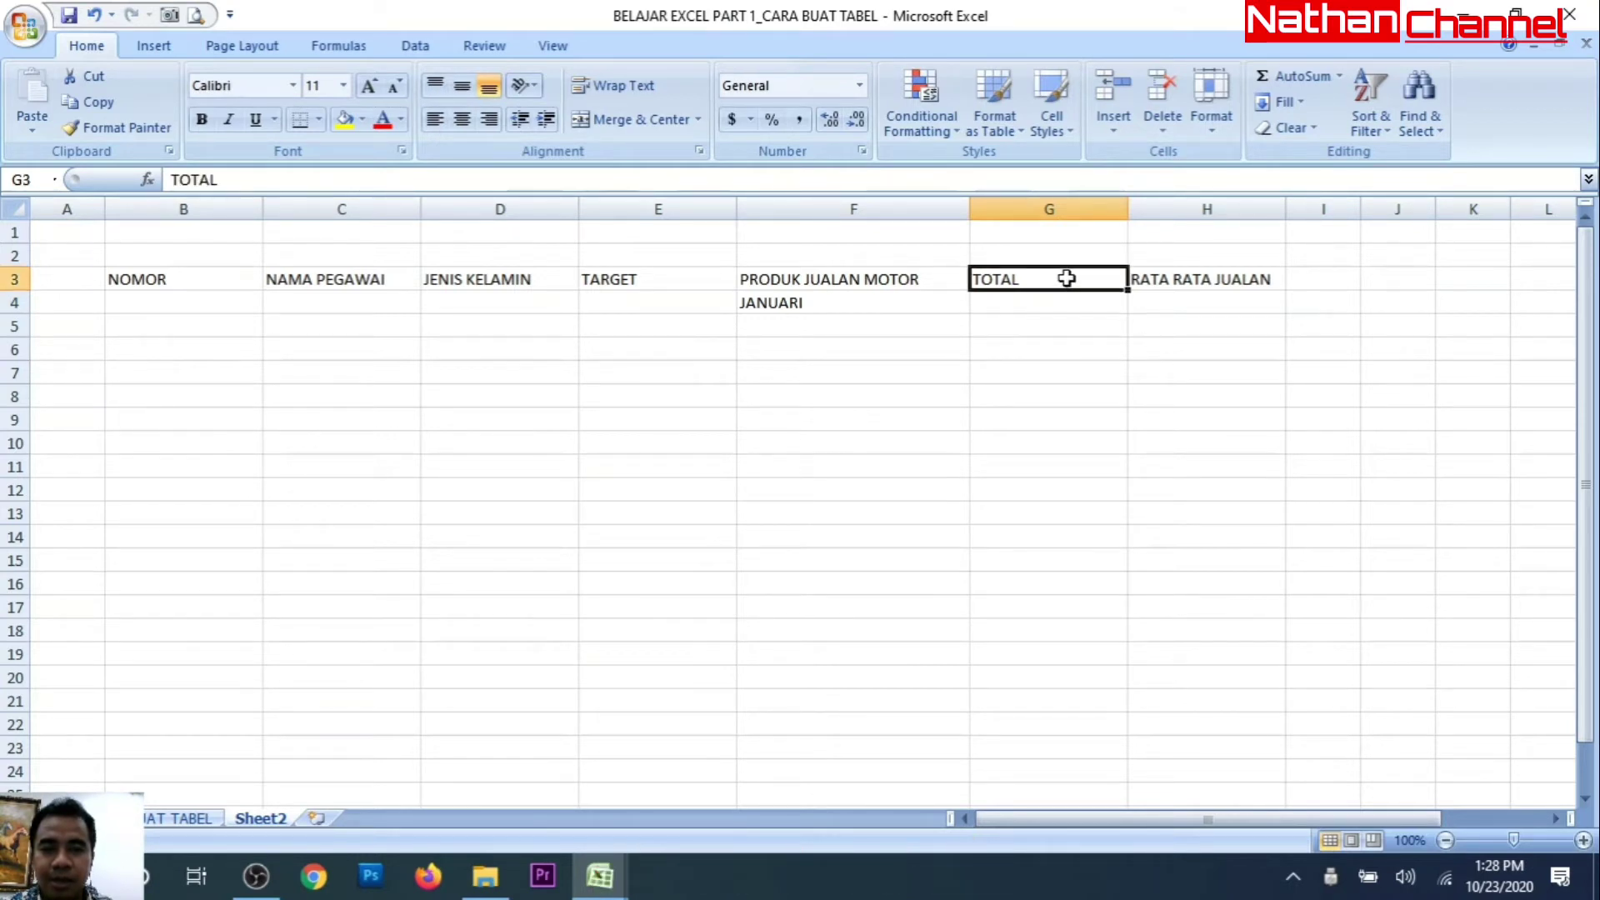
pyautogui.click(1012, 203)
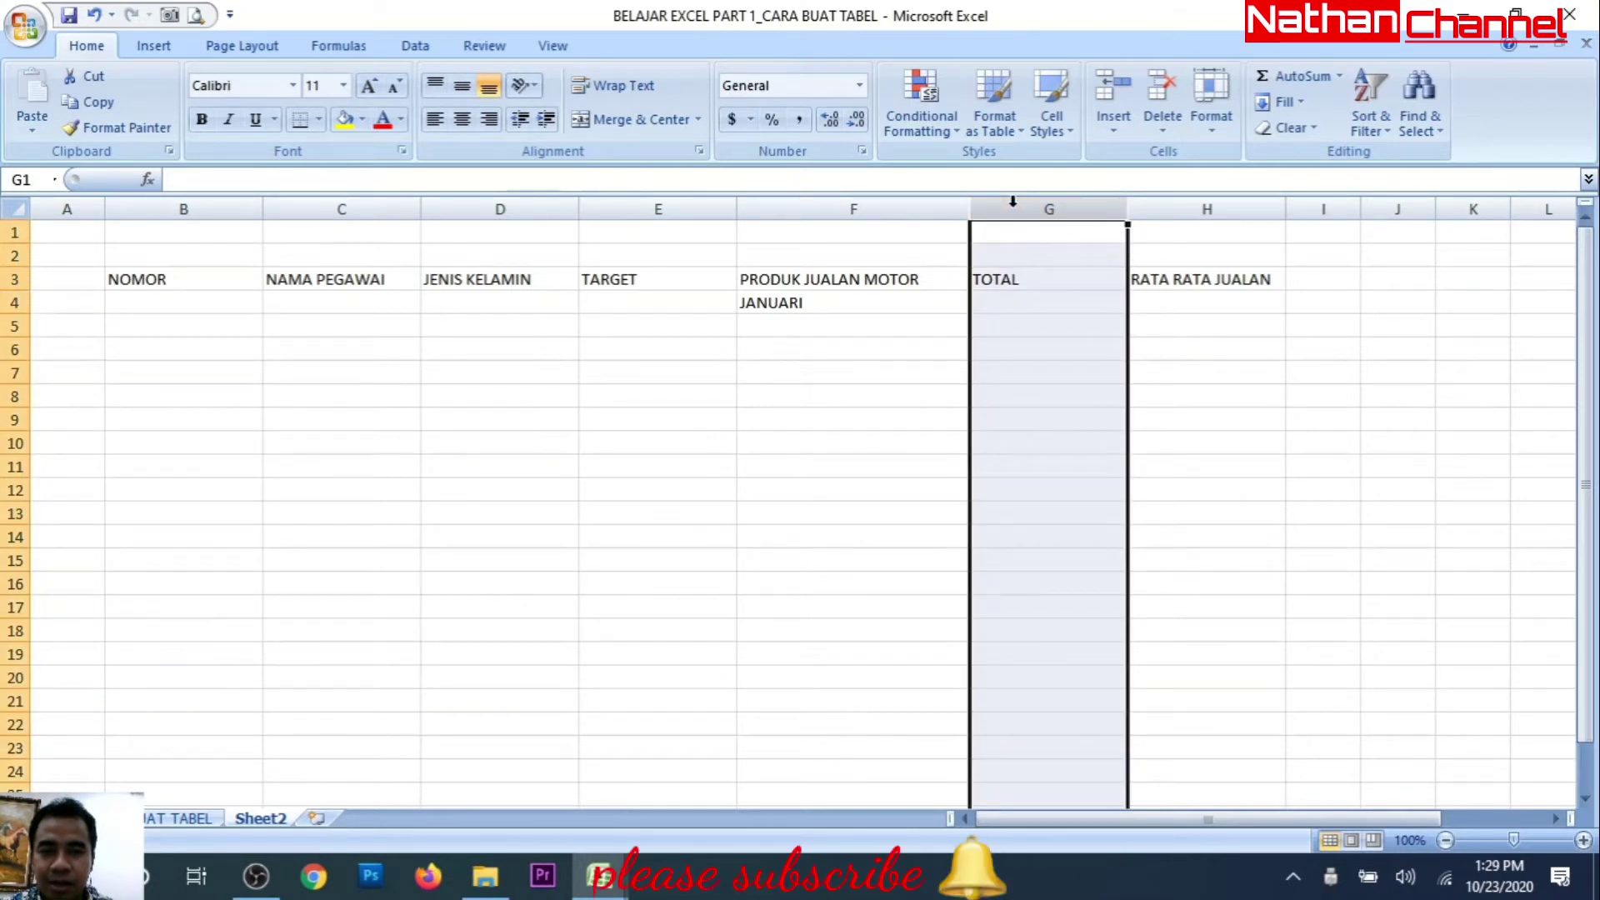
# Step: Insert two blank columns, G and H, before the TOTAL column
pyautogui.rightClick(1013, 204)
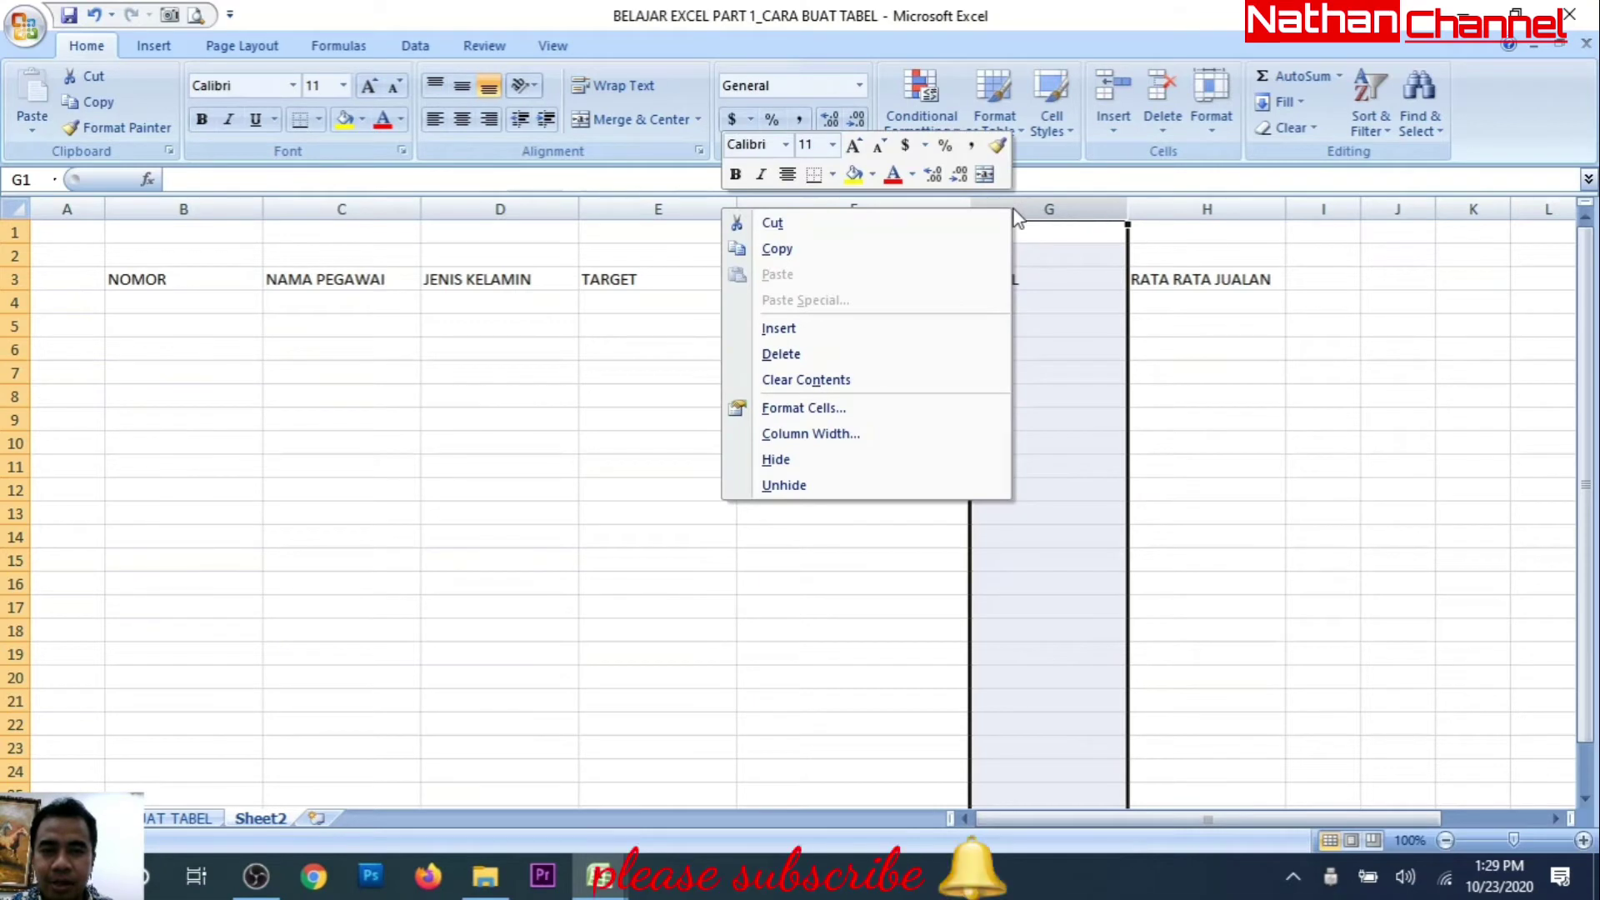
pyautogui.click(865, 333)
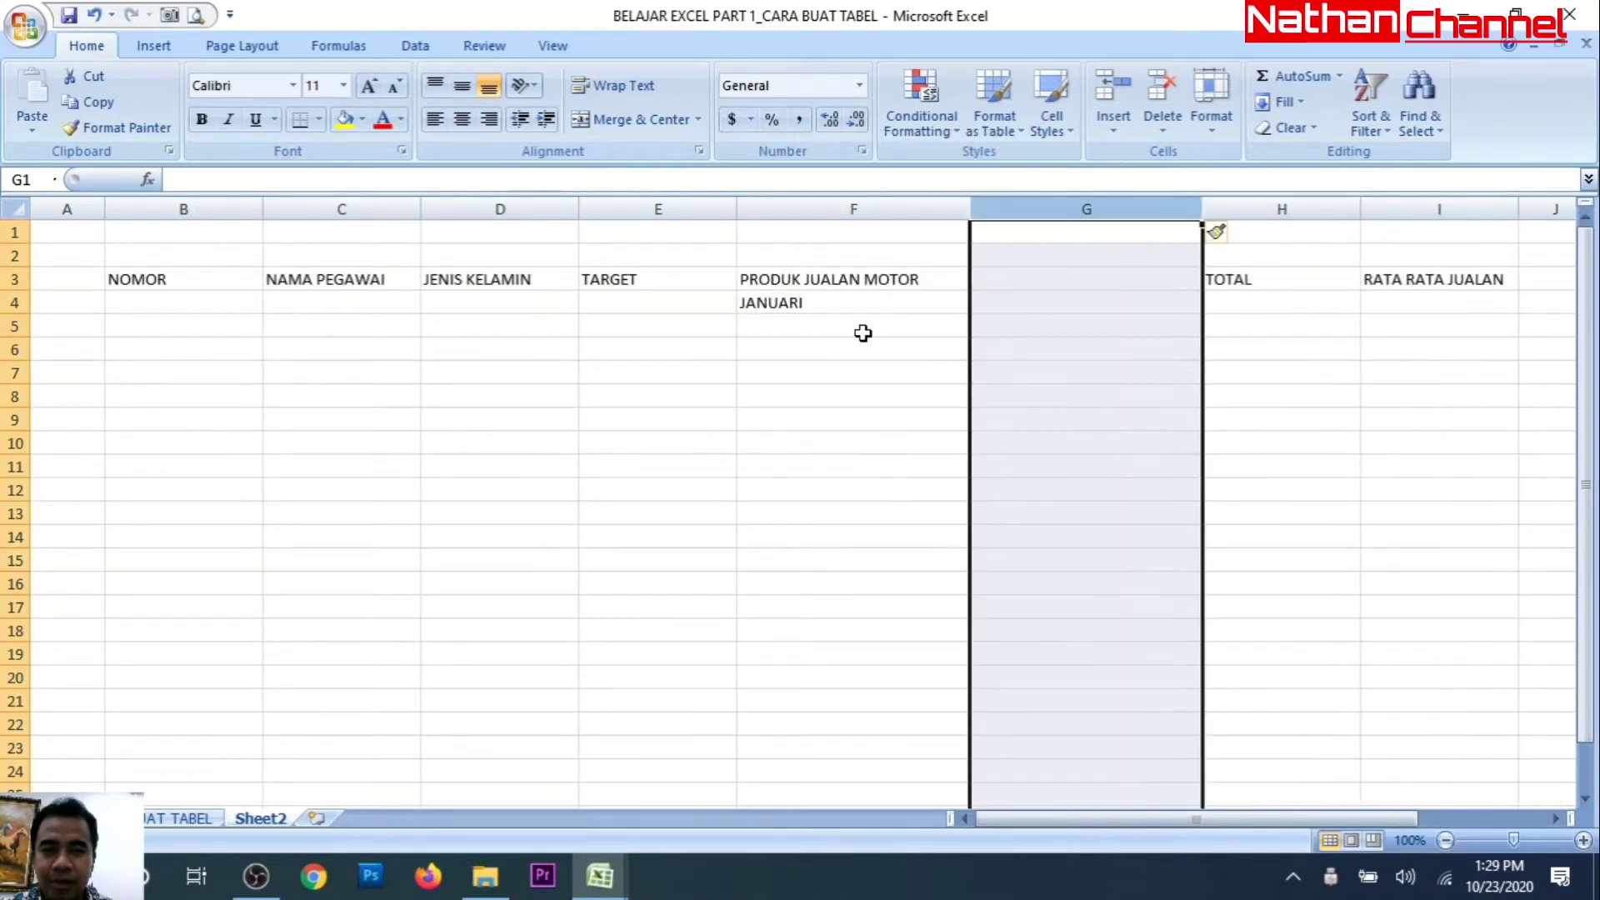
pyautogui.rightClick(1119, 210)
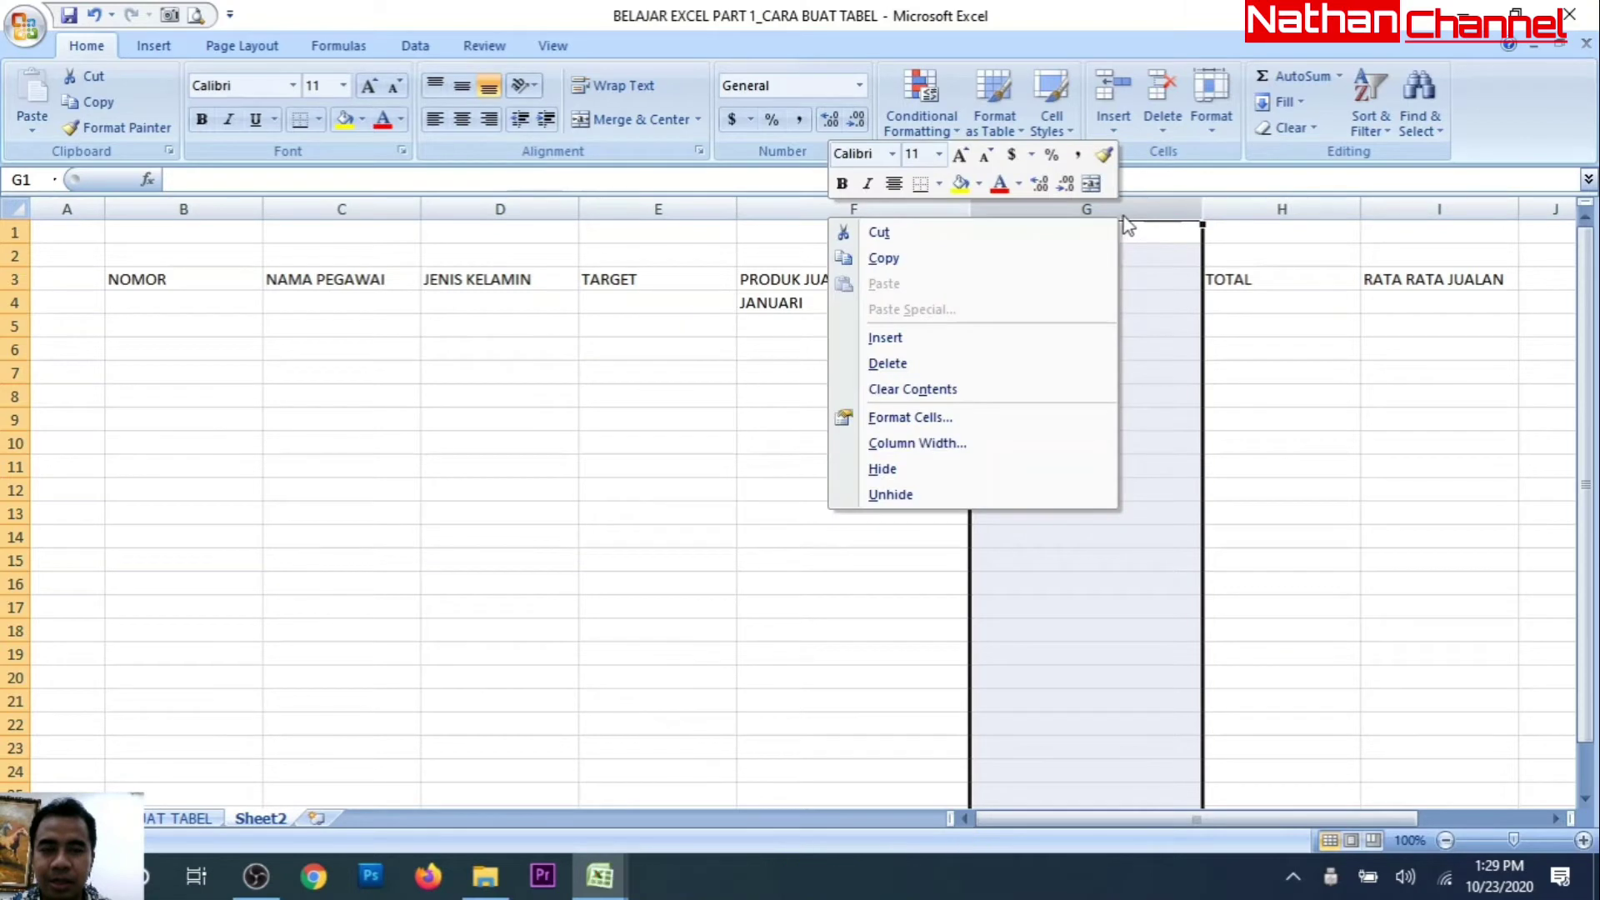
pyautogui.click(1084, 209)
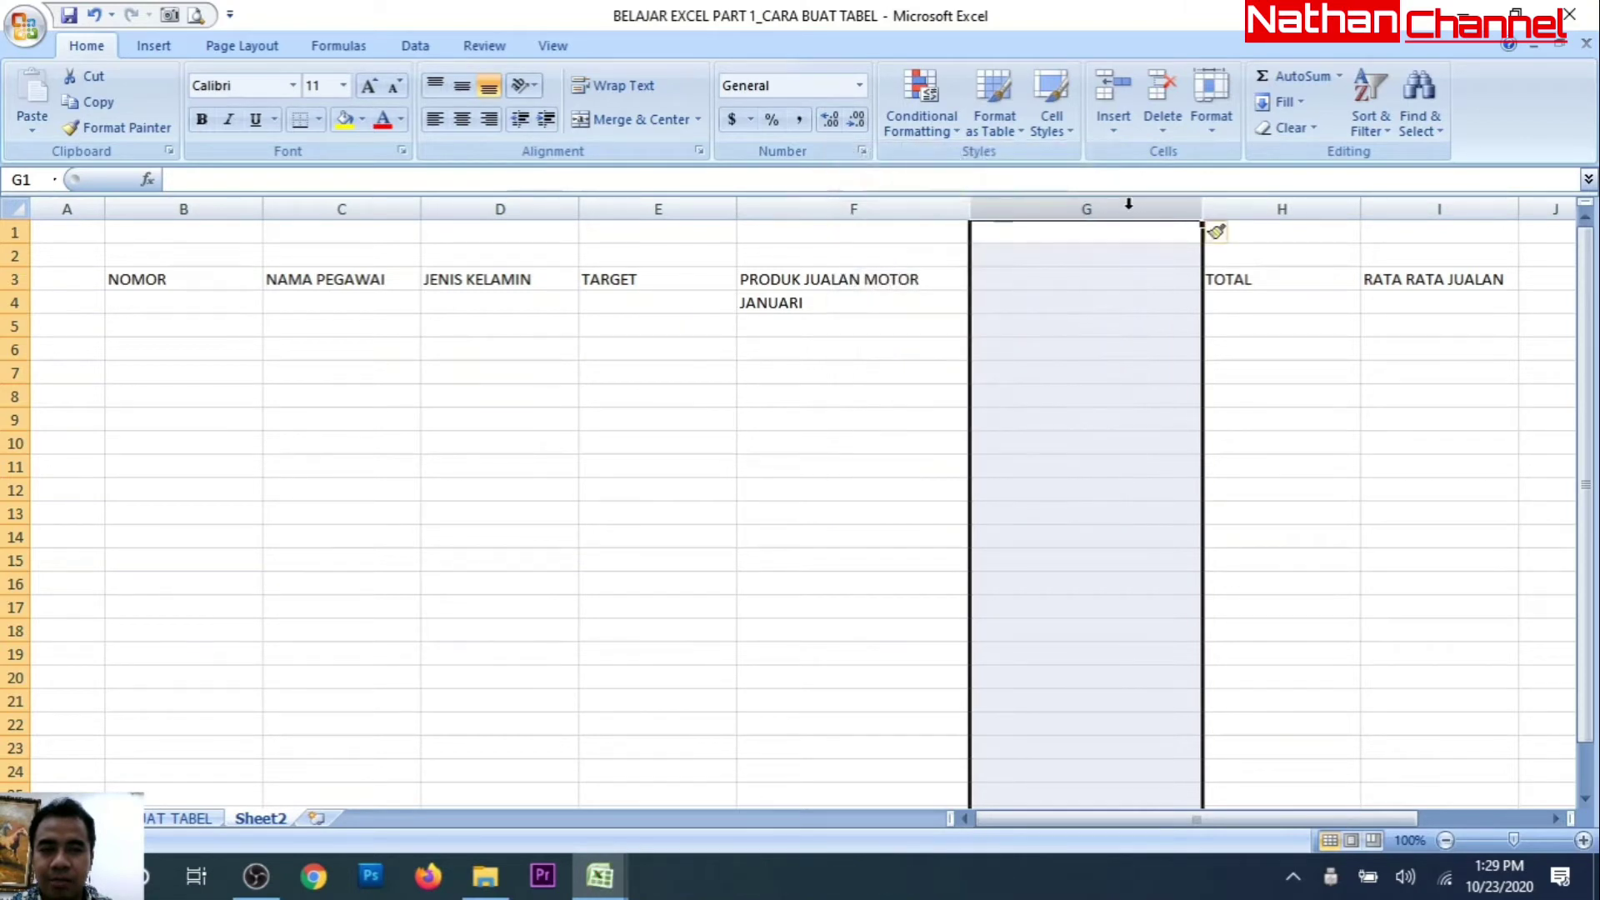
pyautogui.rightClick(1111, 209)
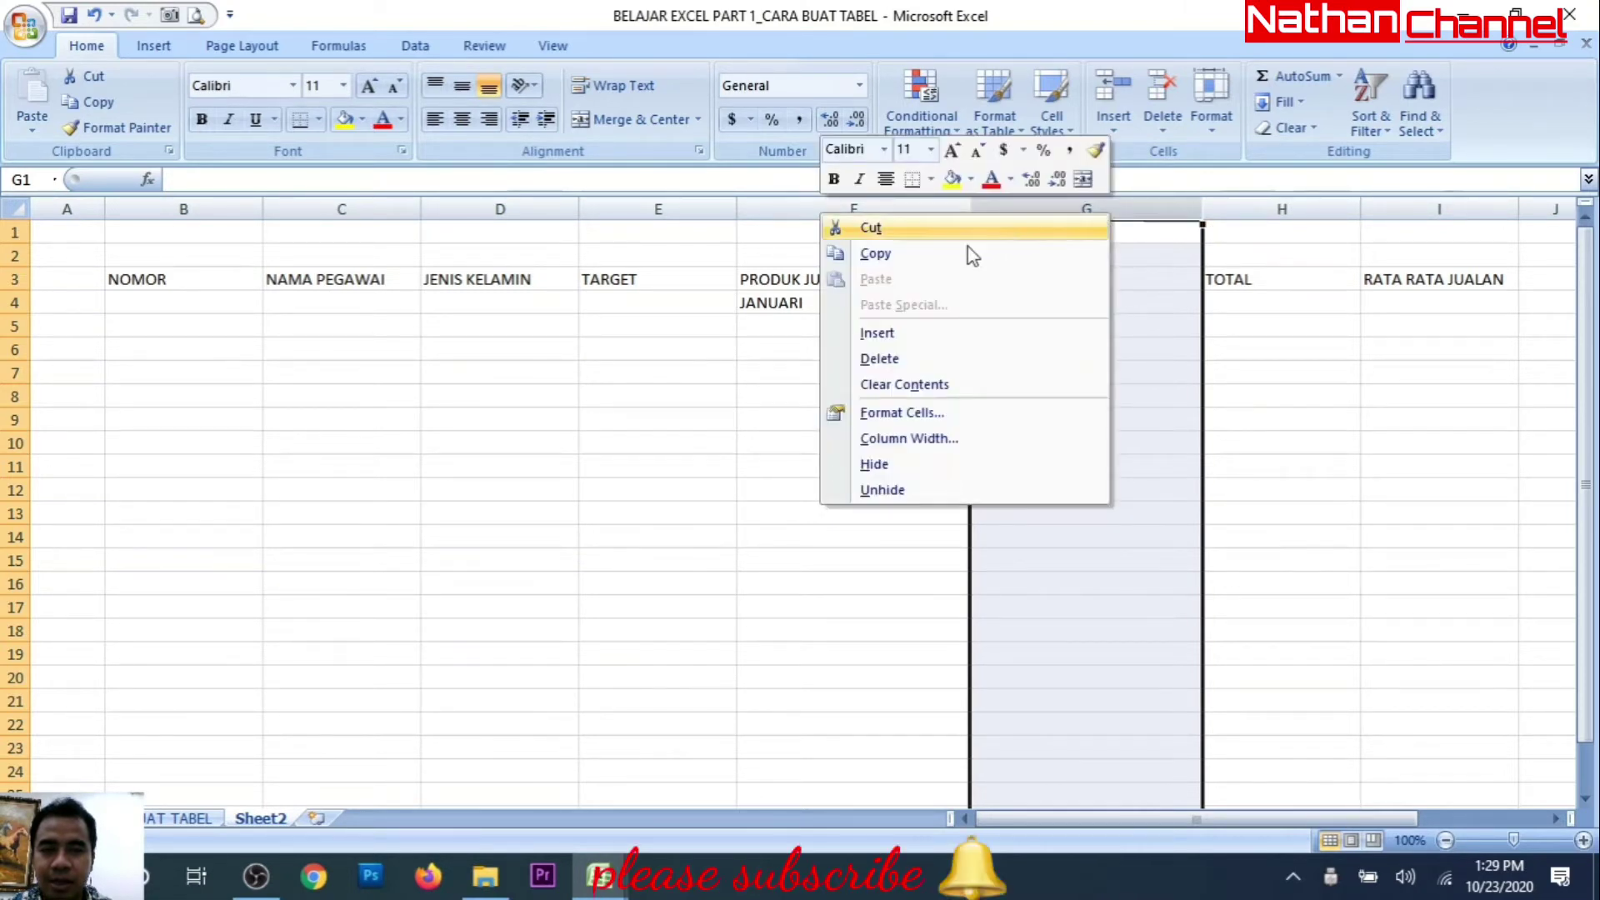
pyautogui.click(910, 333)
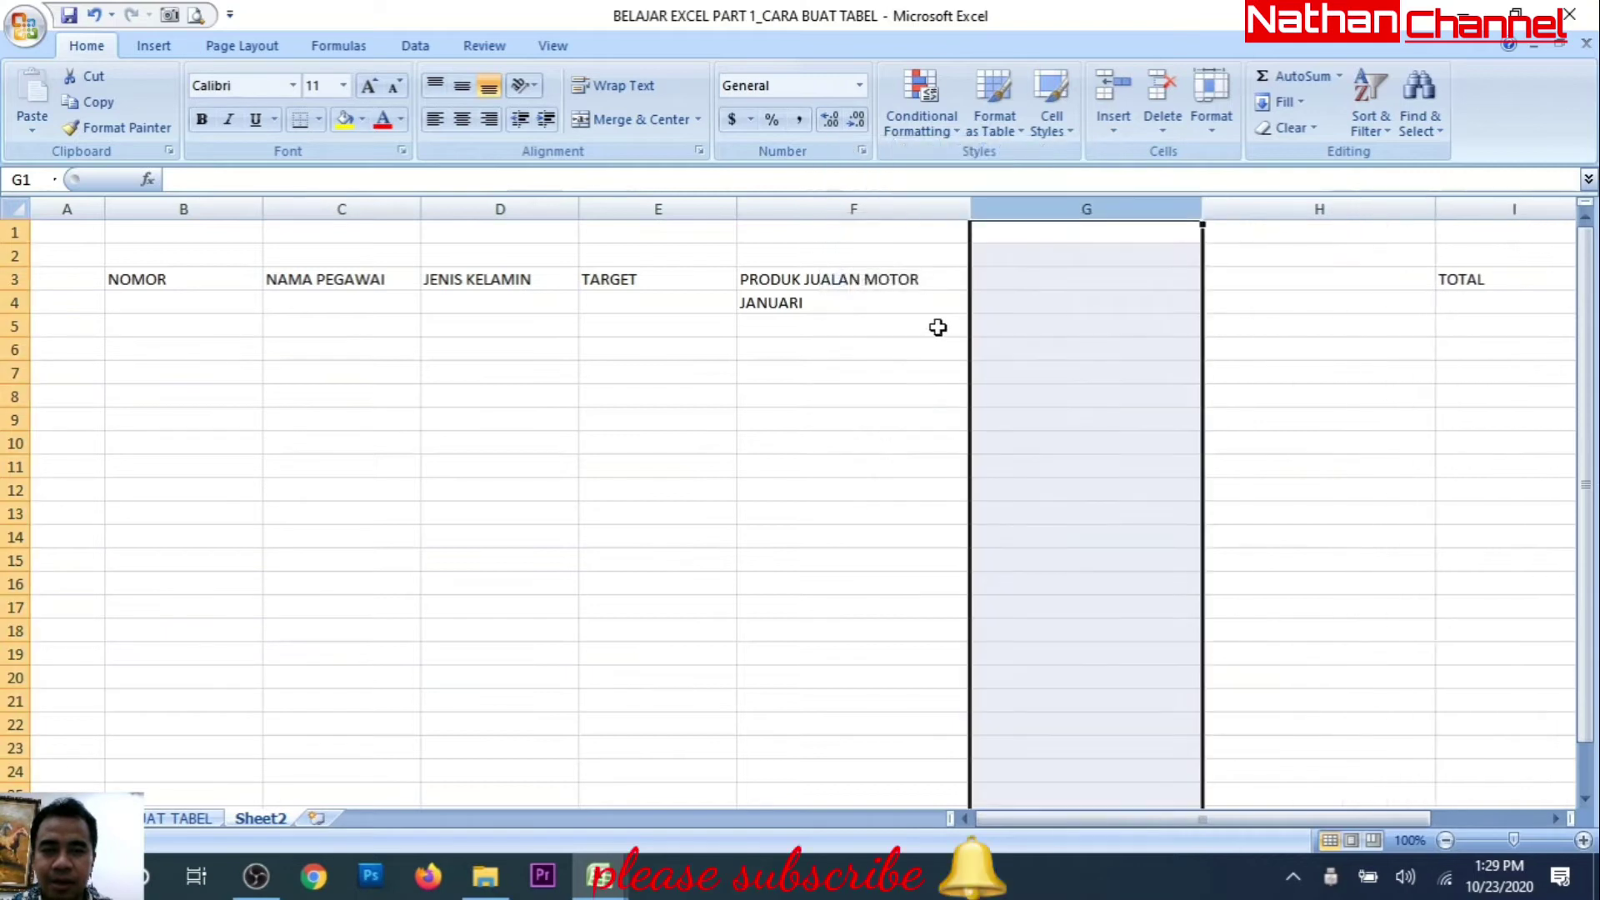
# Step: Narrow columns G, H and F to fit monthly figures
pyautogui.click(1212, 305)
pyautogui.moveTo(1203, 208); pyautogui.dragTo(1077, 209)
pyautogui.moveTo(1312, 210); pyautogui.dragTo(1215, 210)
pyautogui.moveTo(972, 212); pyautogui.dragTo(850, 210)
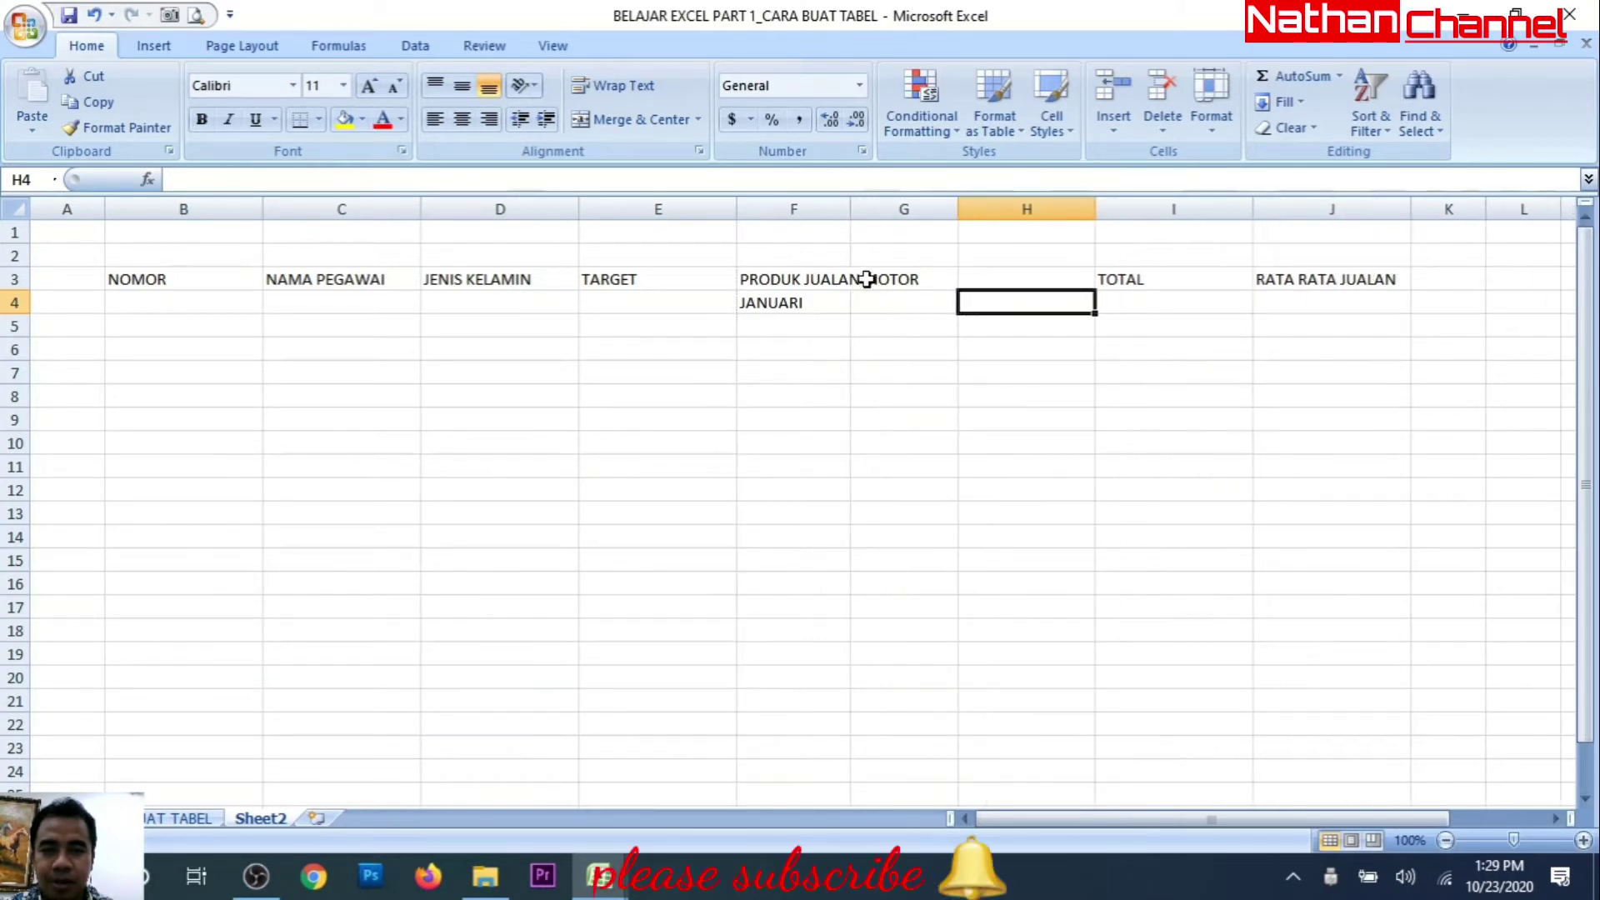
# Step: Enter FEBRUARI in G4 and MARET in H4 next to JANUARI
pyautogui.click(872, 300)
pyautogui.write('M')
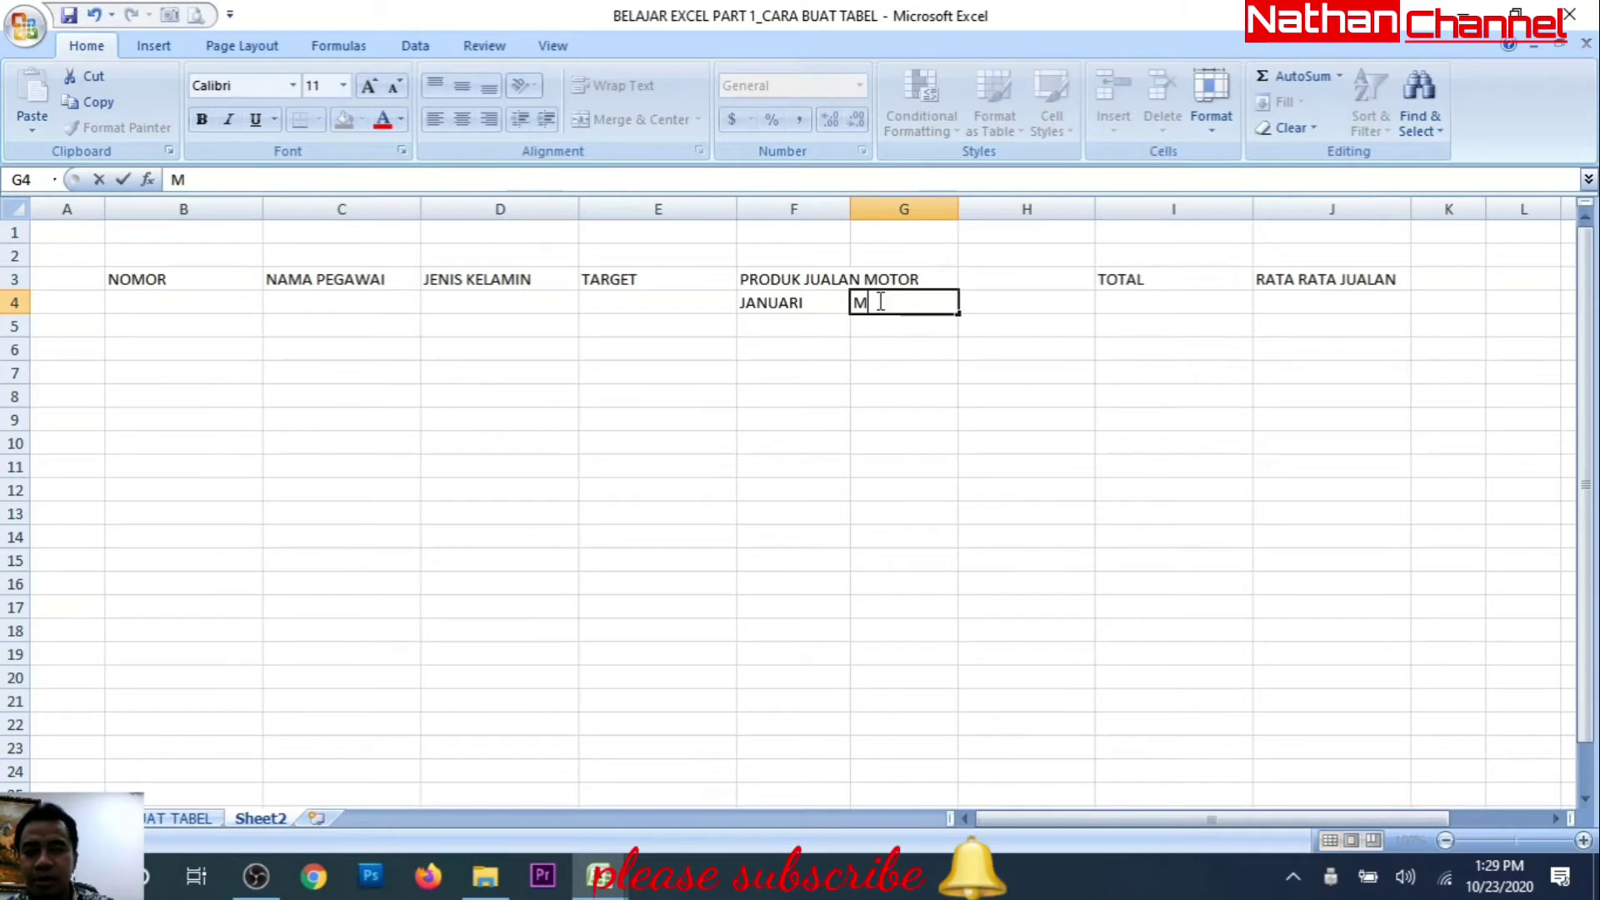
pyautogui.press('BackSpace')
pyautogui.write('FEBRUA')
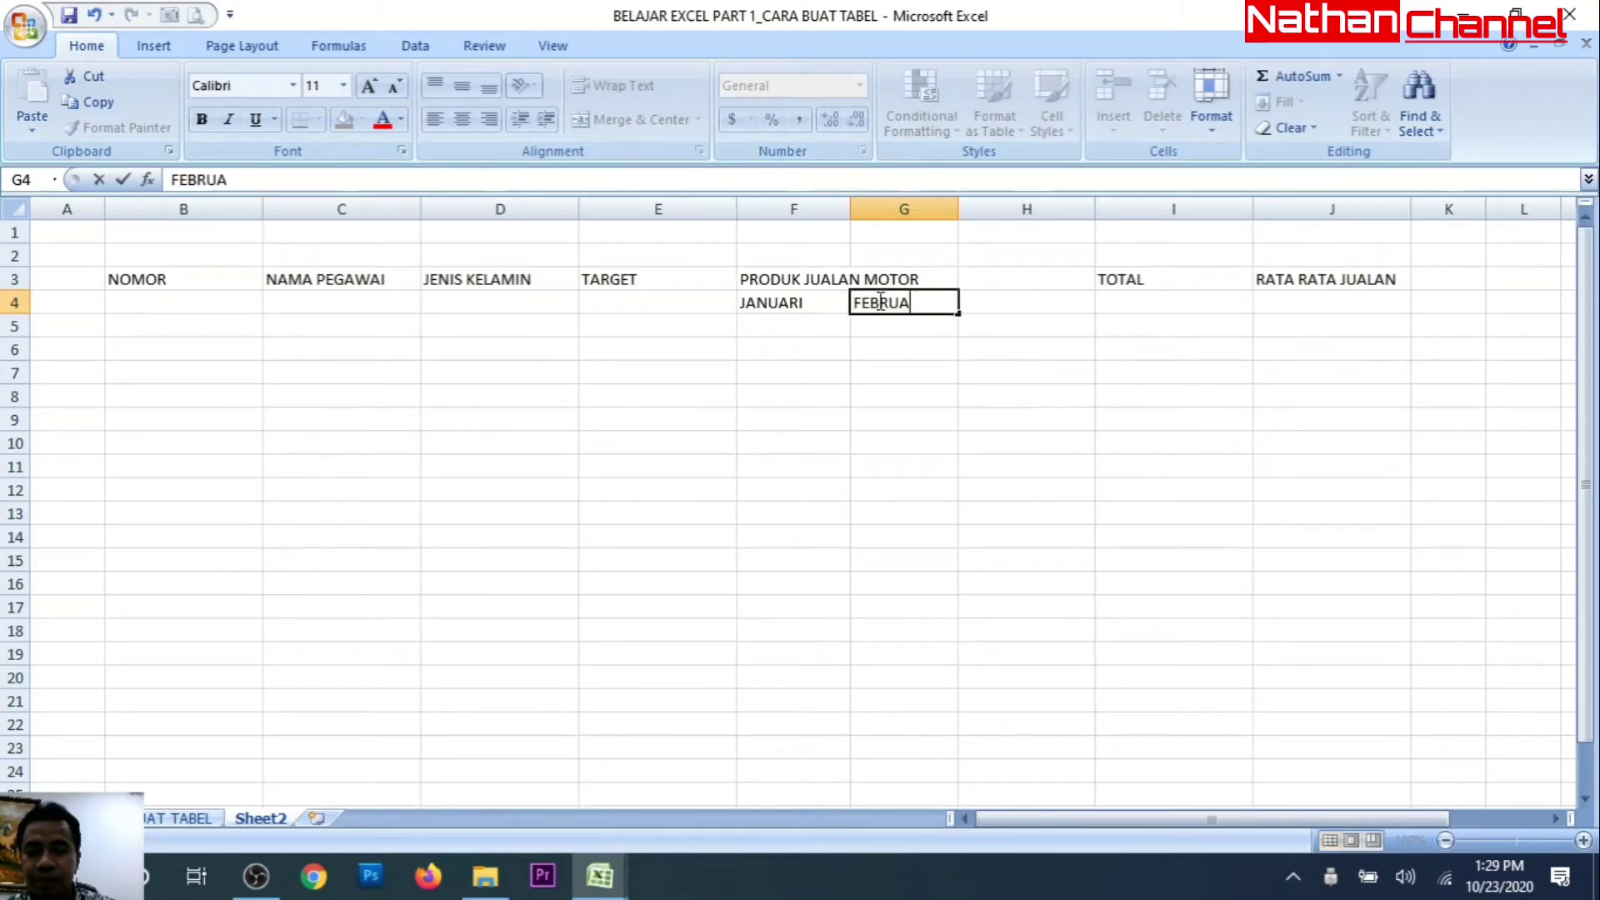
pyautogui.write('RI')
pyautogui.press('Tab')
pyautogui.write('MARET')
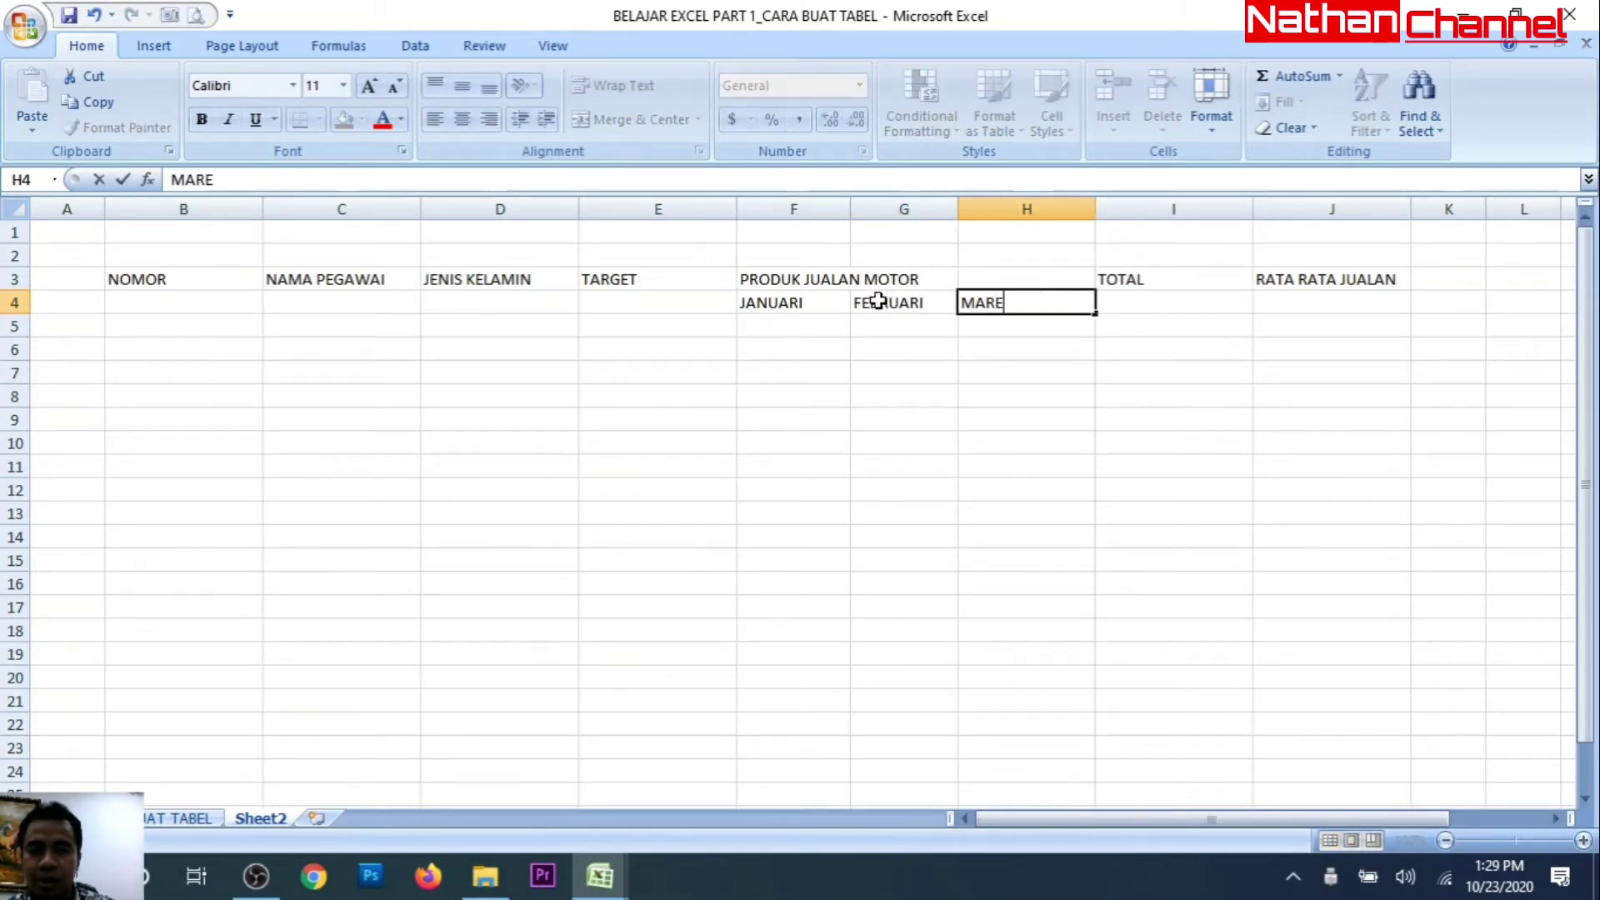
pyautogui.click(918, 403)
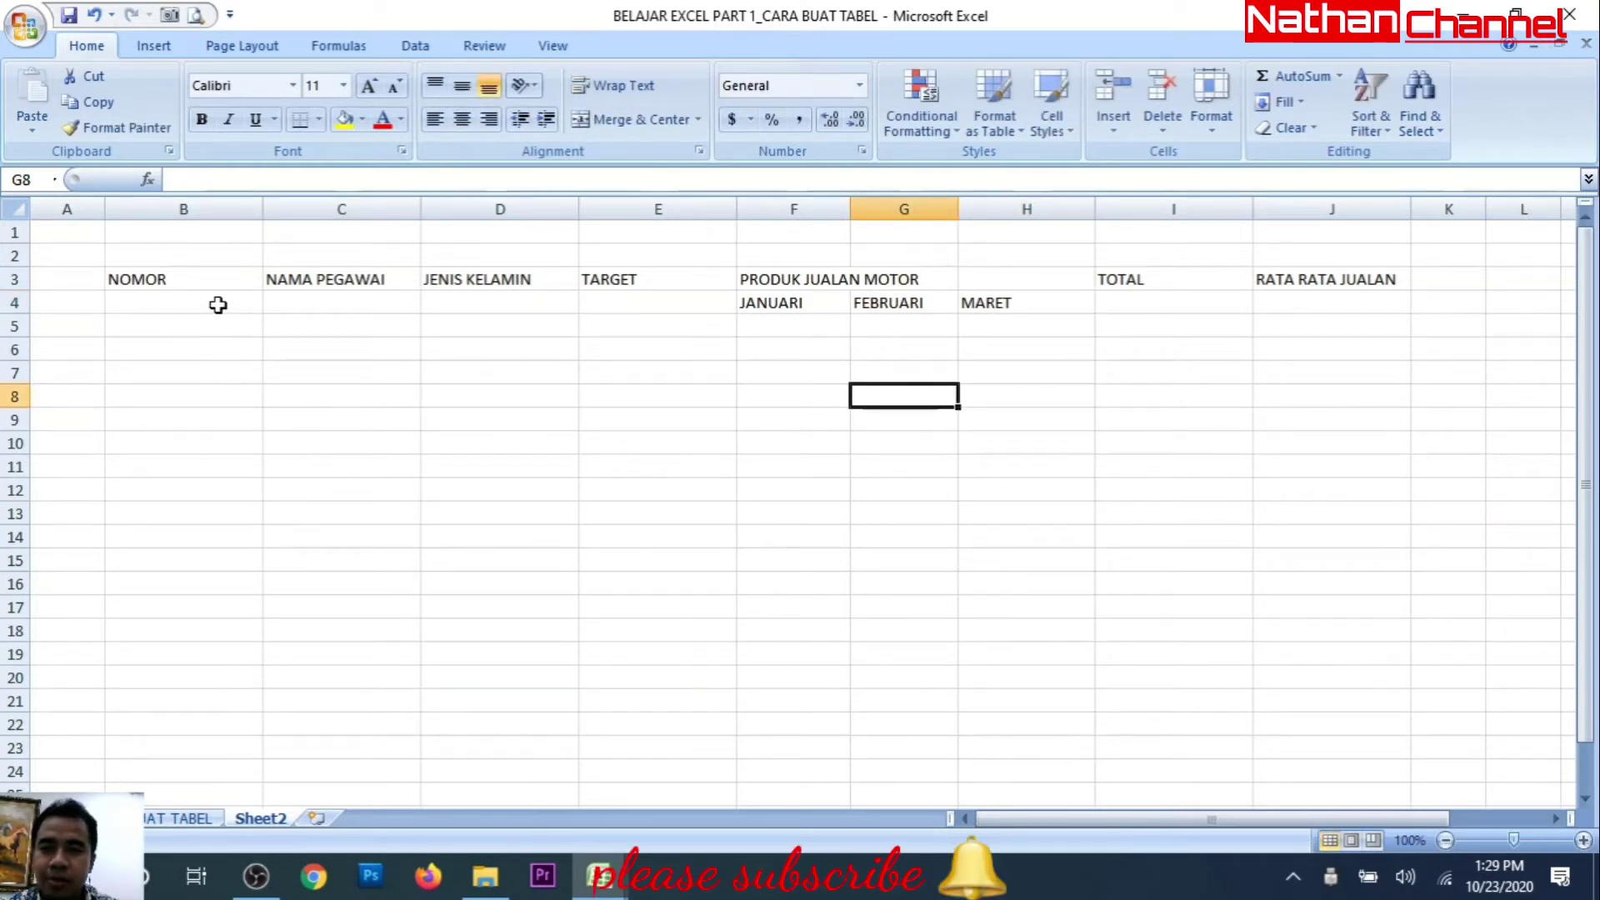
pyautogui.click(217, 305)
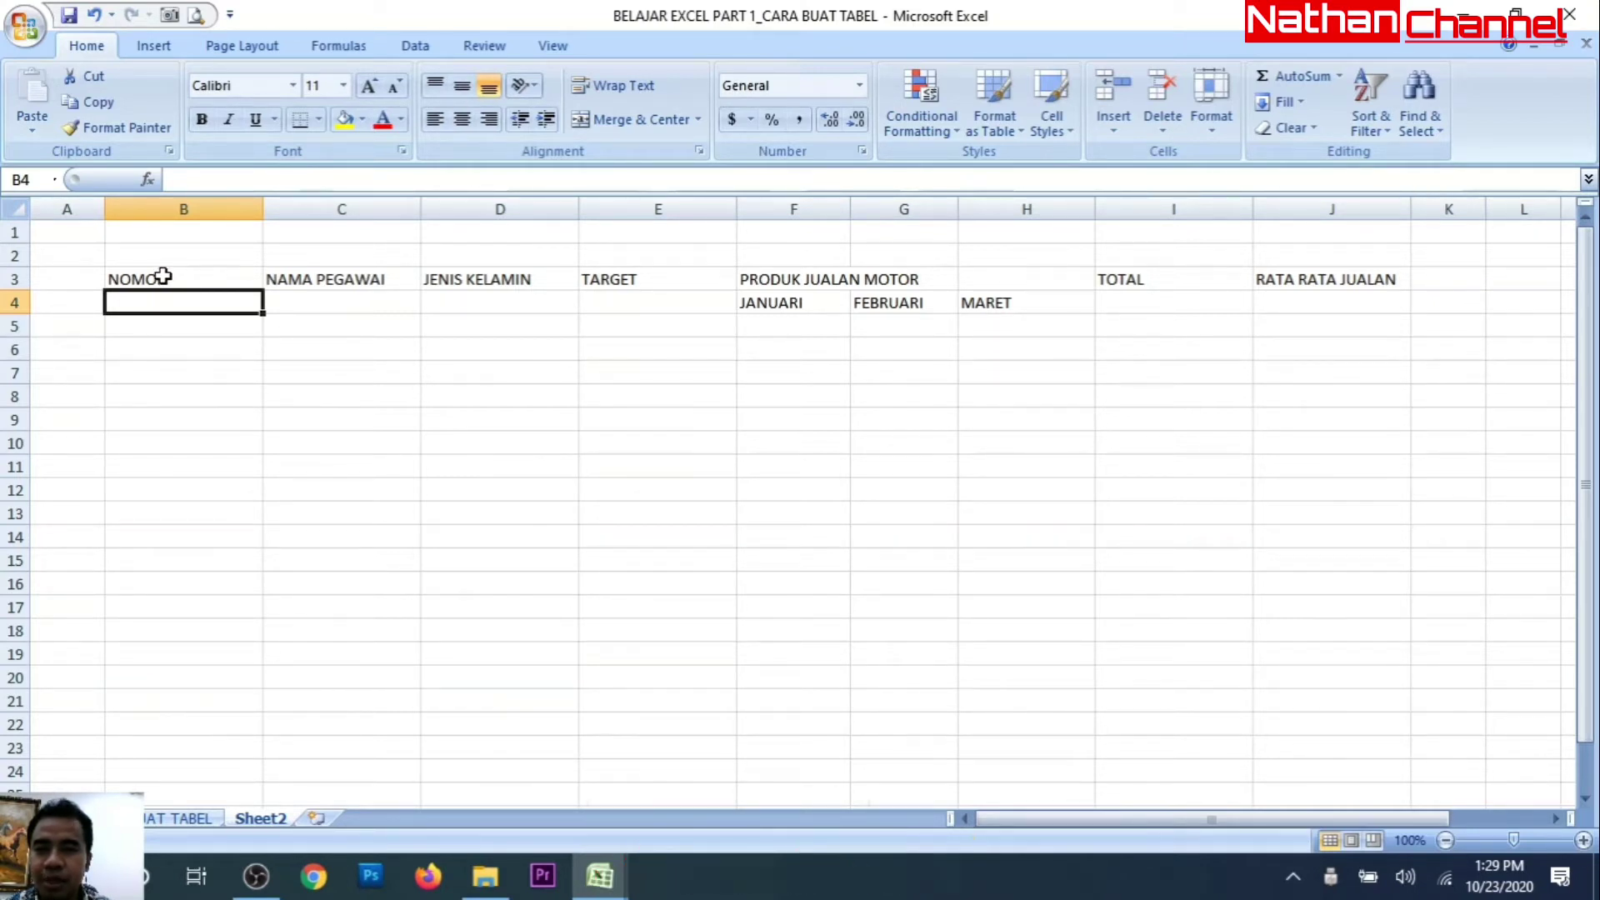
# Step: Select the table range B3:J20, from NOMOR down to row 20
pyautogui.moveTo(162, 276); pyautogui.dragTo(1236, 304)
pyautogui.moveTo(137, 277); pyautogui.dragTo(1305, 682)
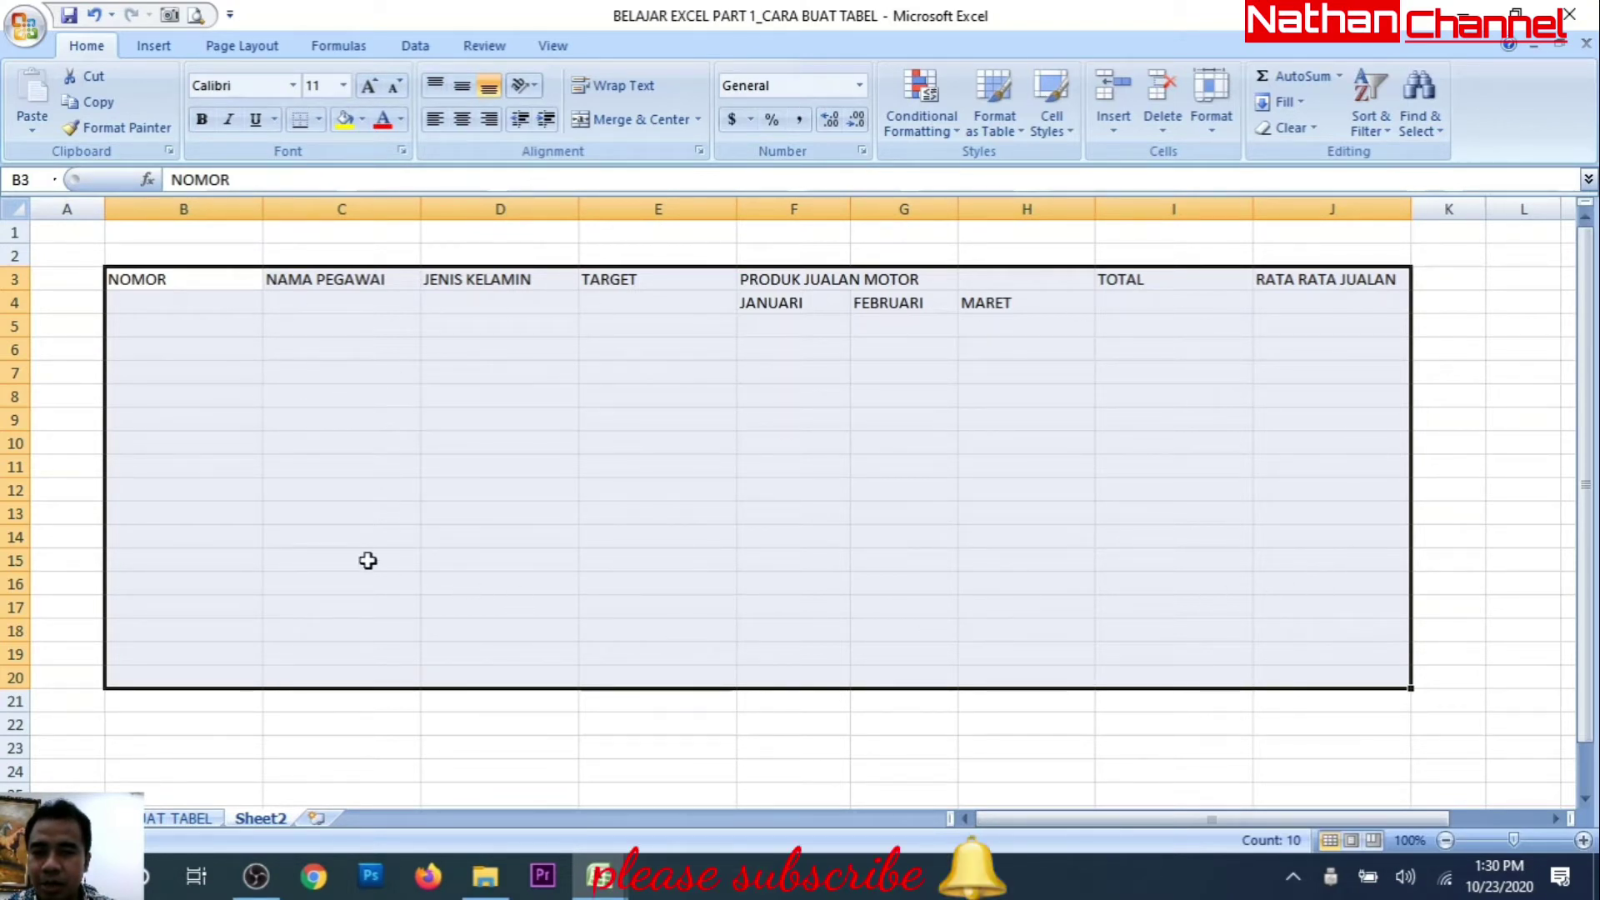
# Step: Bring up the Border settings in Format Cells for B3:J20 and clear the preview
pyautogui.rightClick(465, 398)
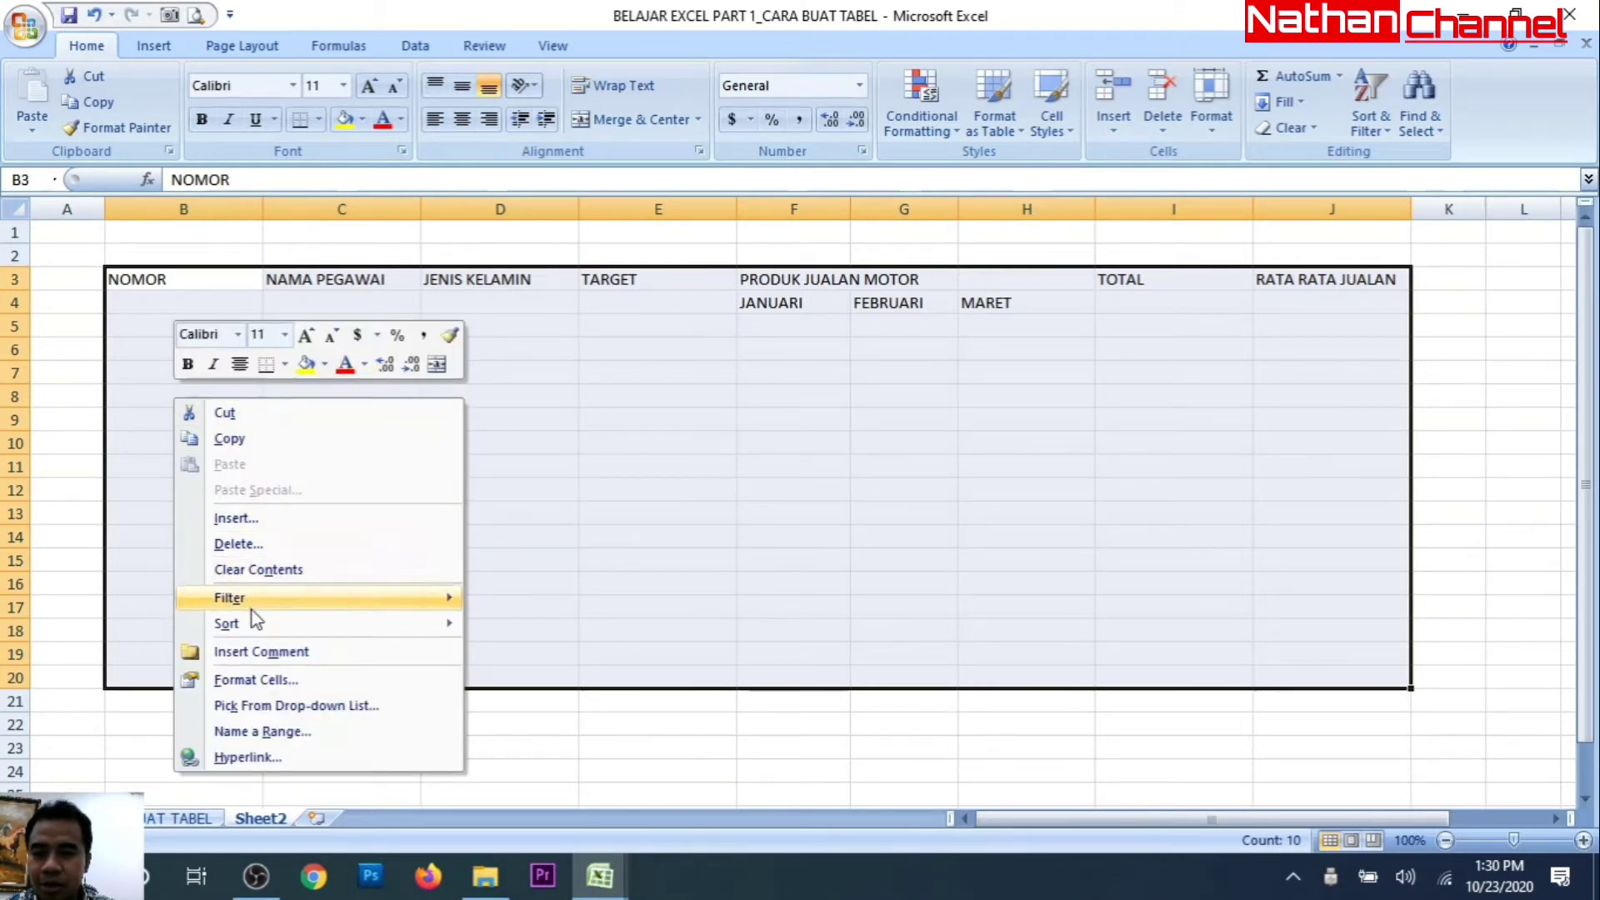
pyautogui.click(250, 679)
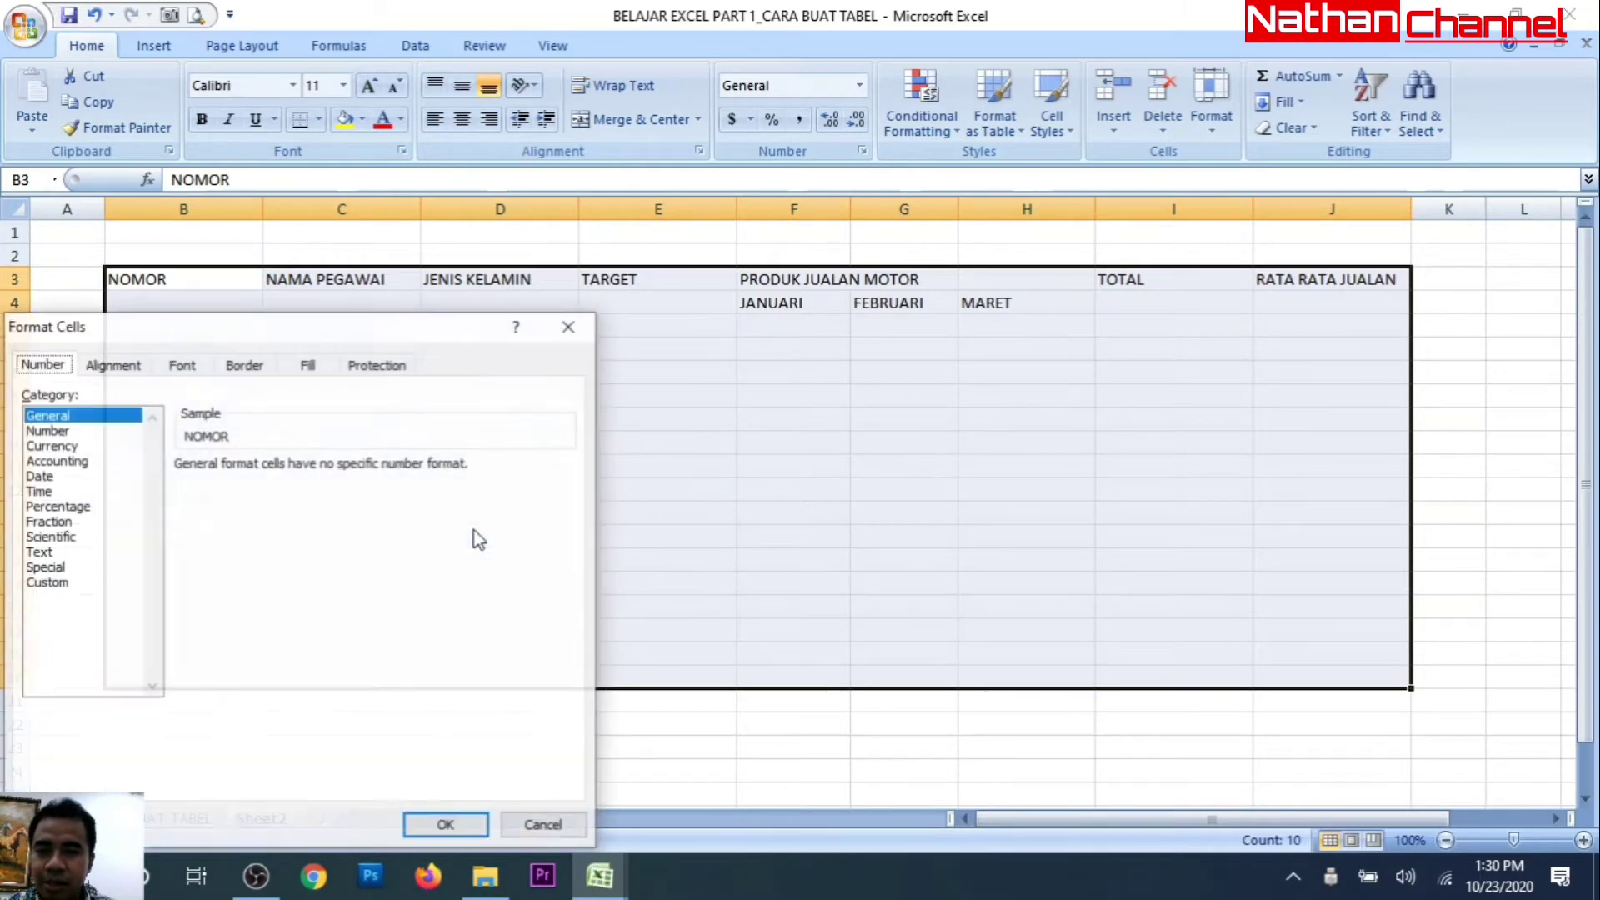
pyautogui.moveTo(367, 332); pyautogui.dragTo(1357, 163)
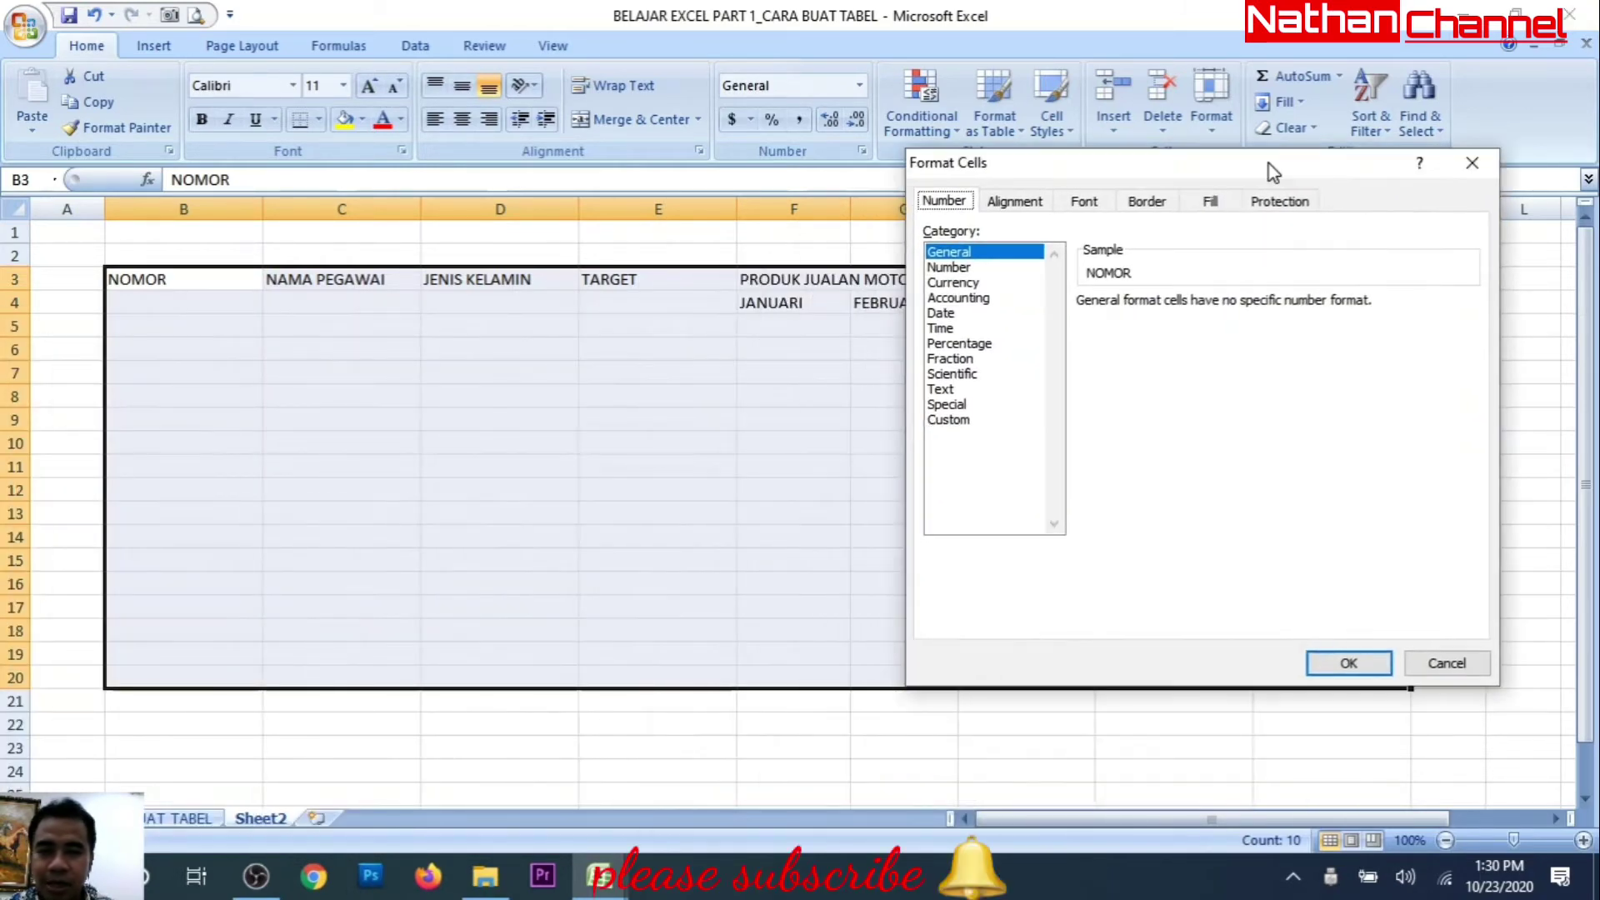
pyautogui.click(1140, 205)
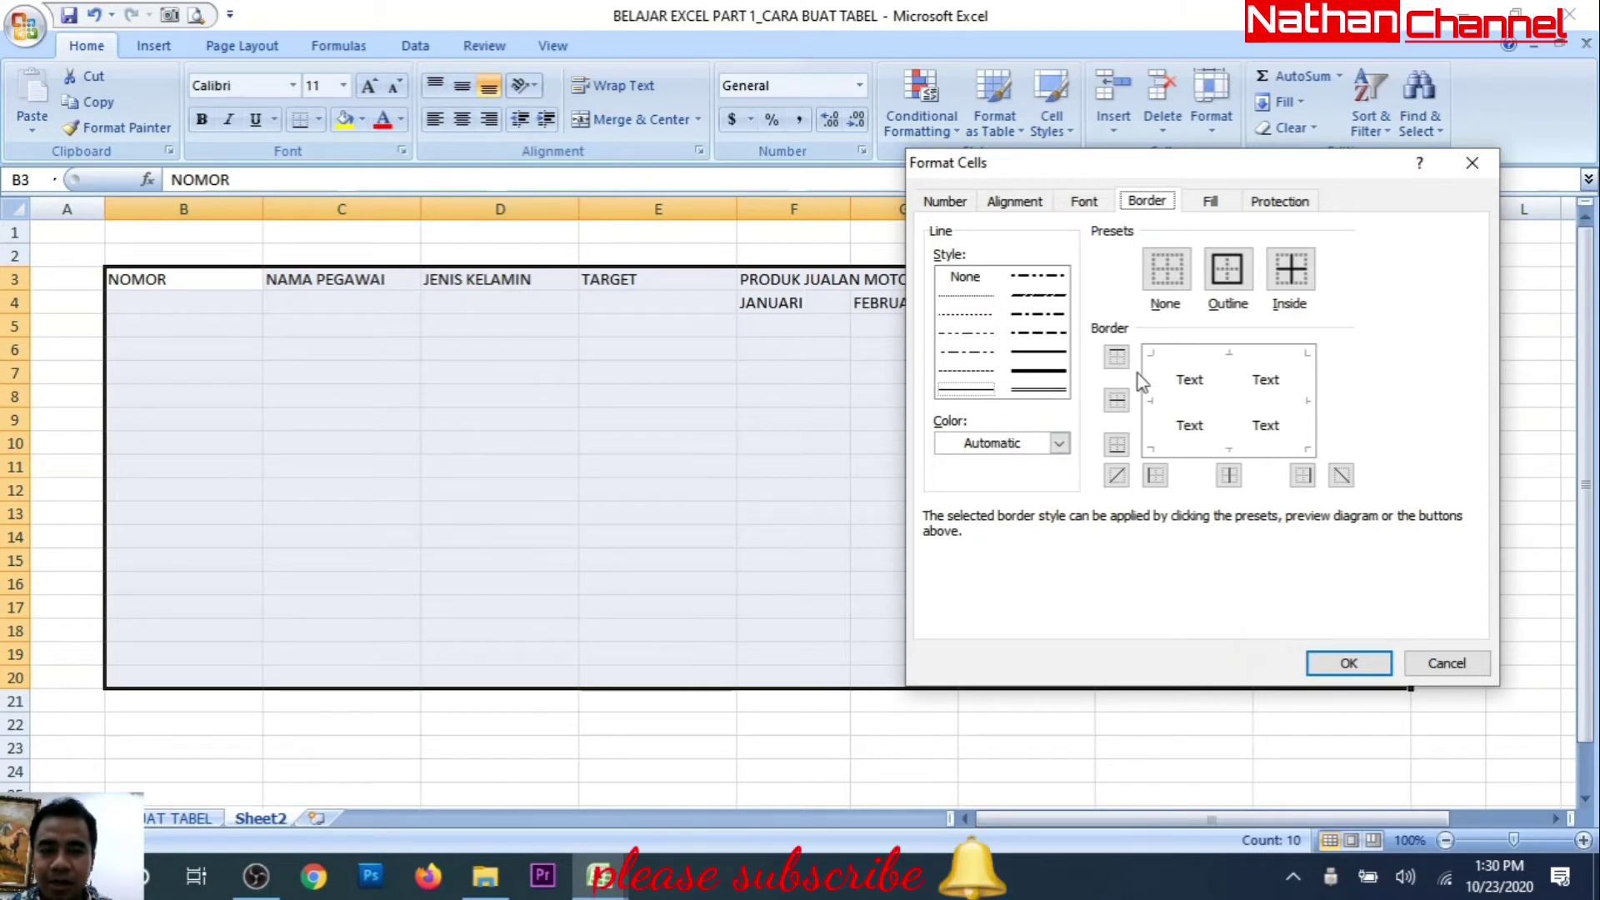
pyautogui.click(1240, 278)
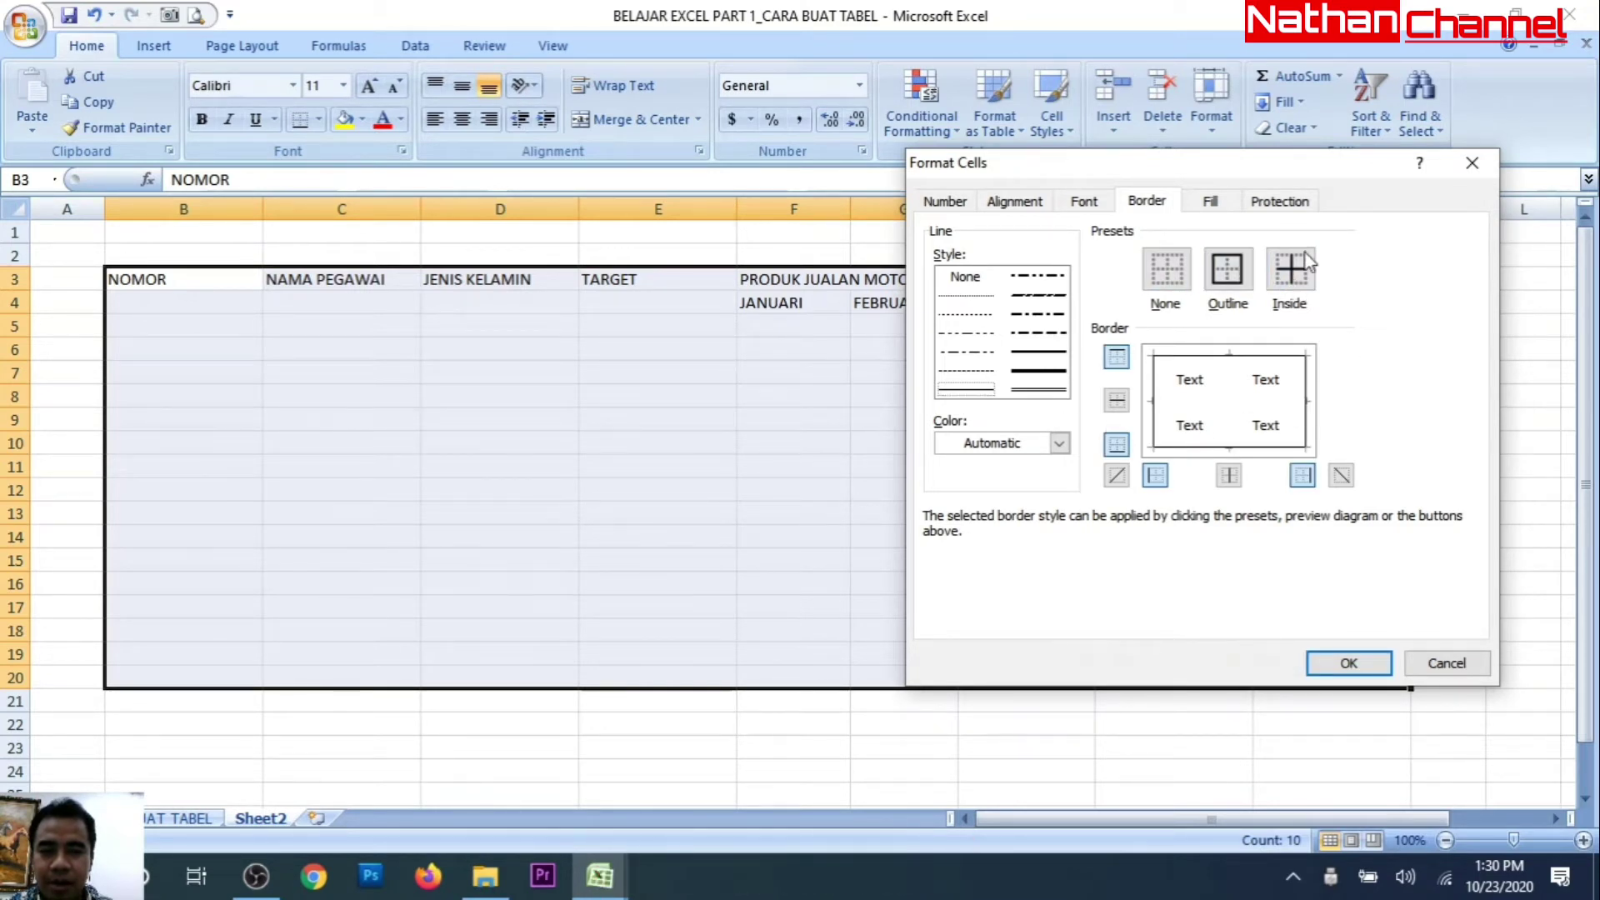
pyautogui.click(1226, 272)
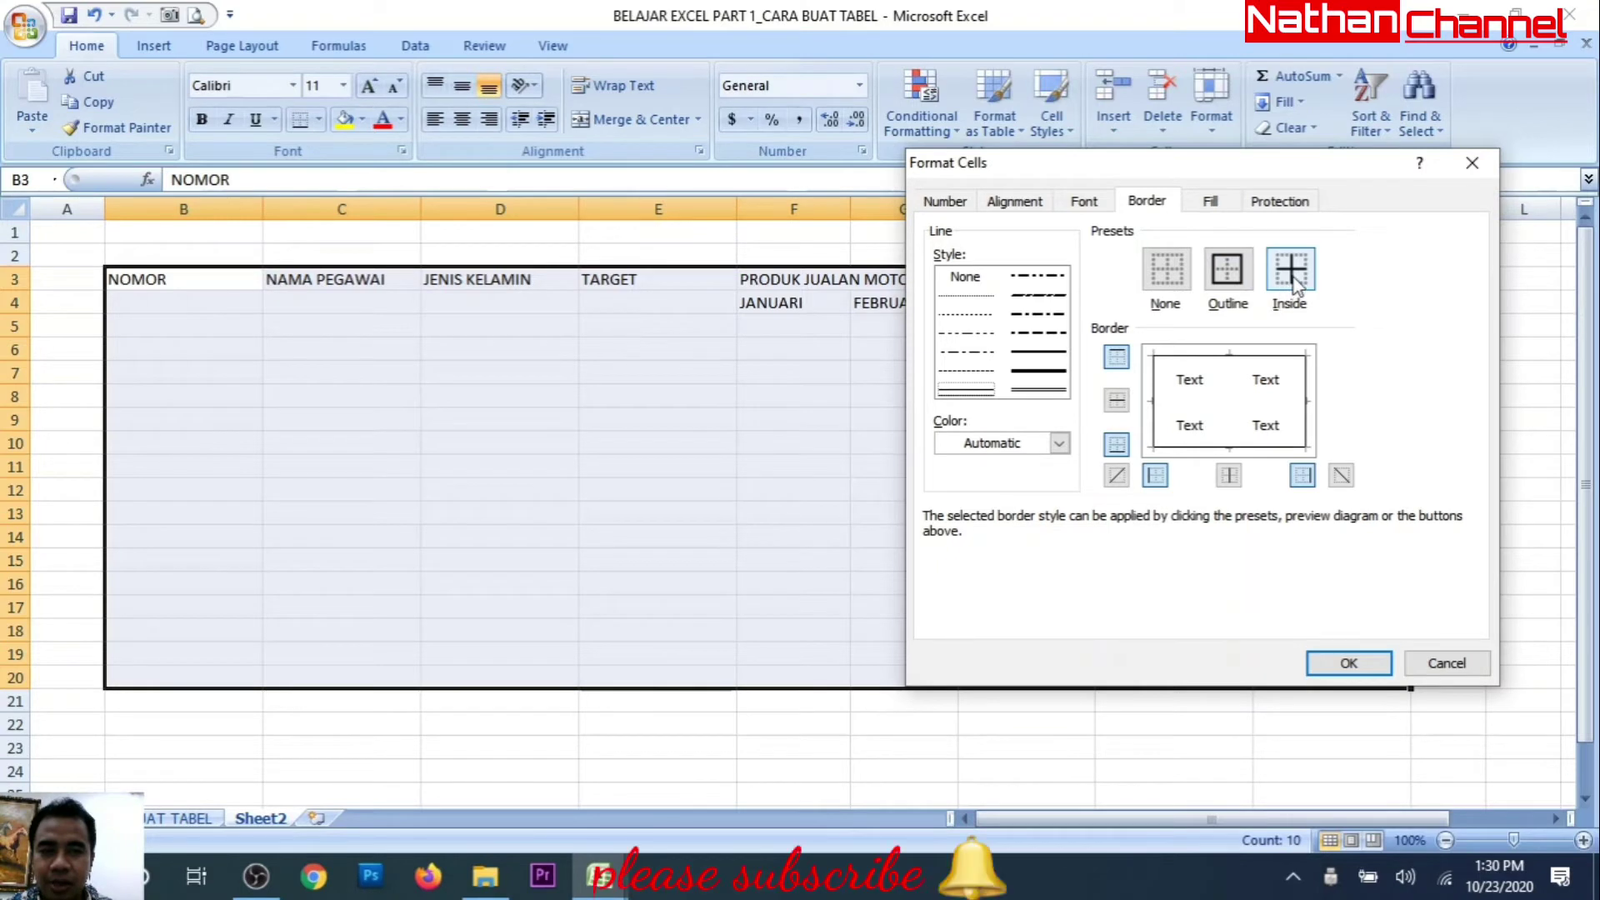
pyautogui.click(1165, 269)
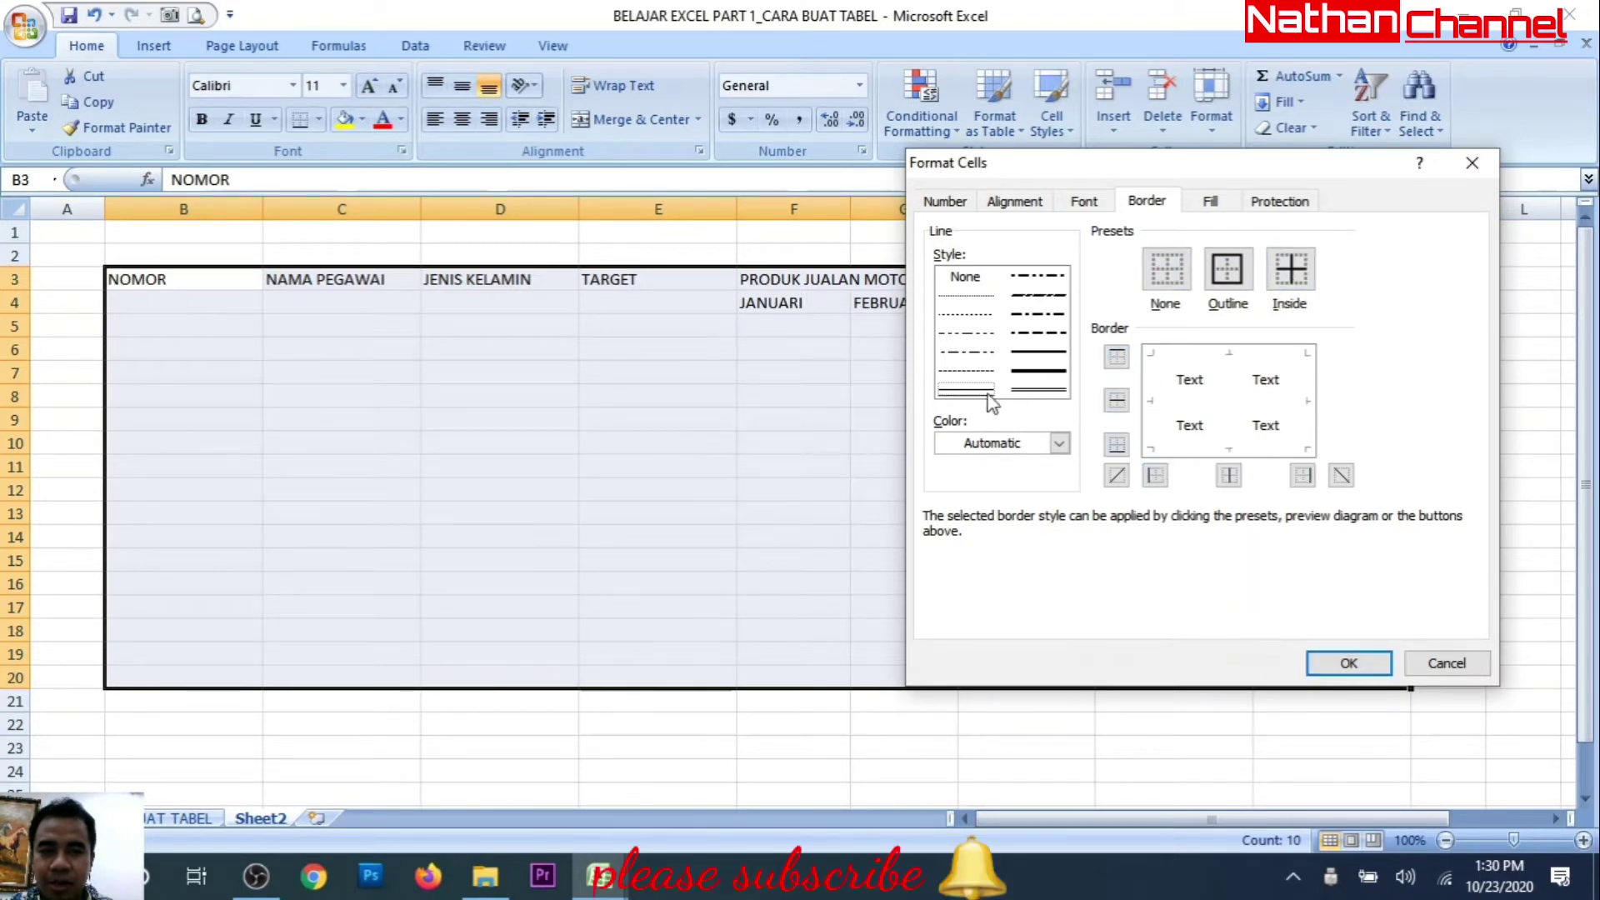
# Step: Apply outline and inside thin gridlines to every cell of B3:J20
pyautogui.click(1175, 355)
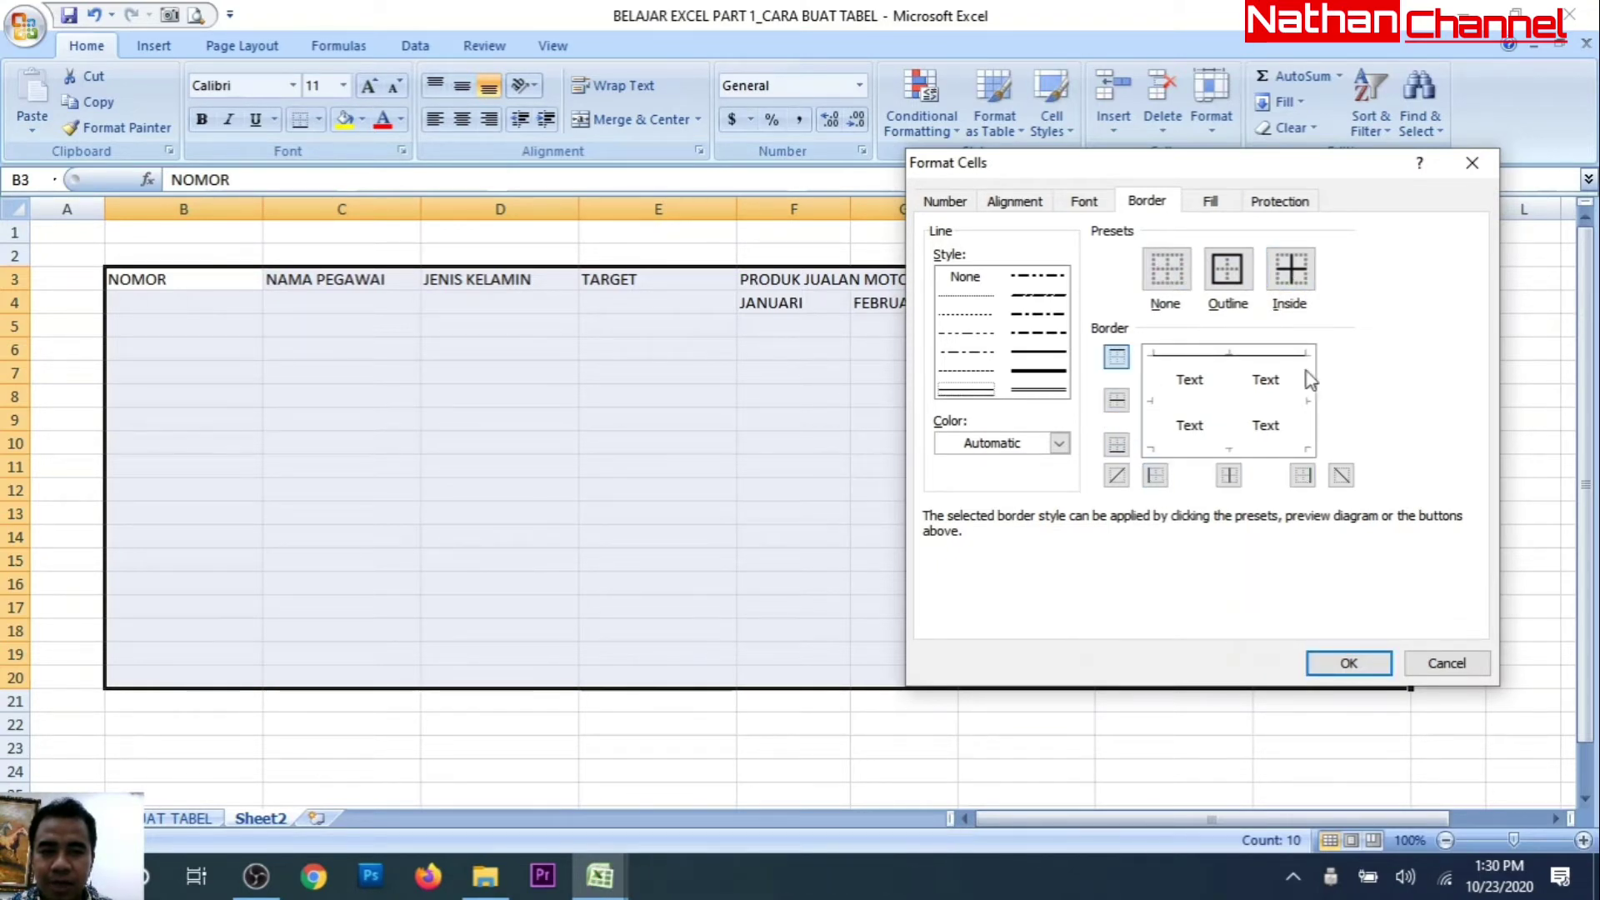
pyautogui.click(1228, 405)
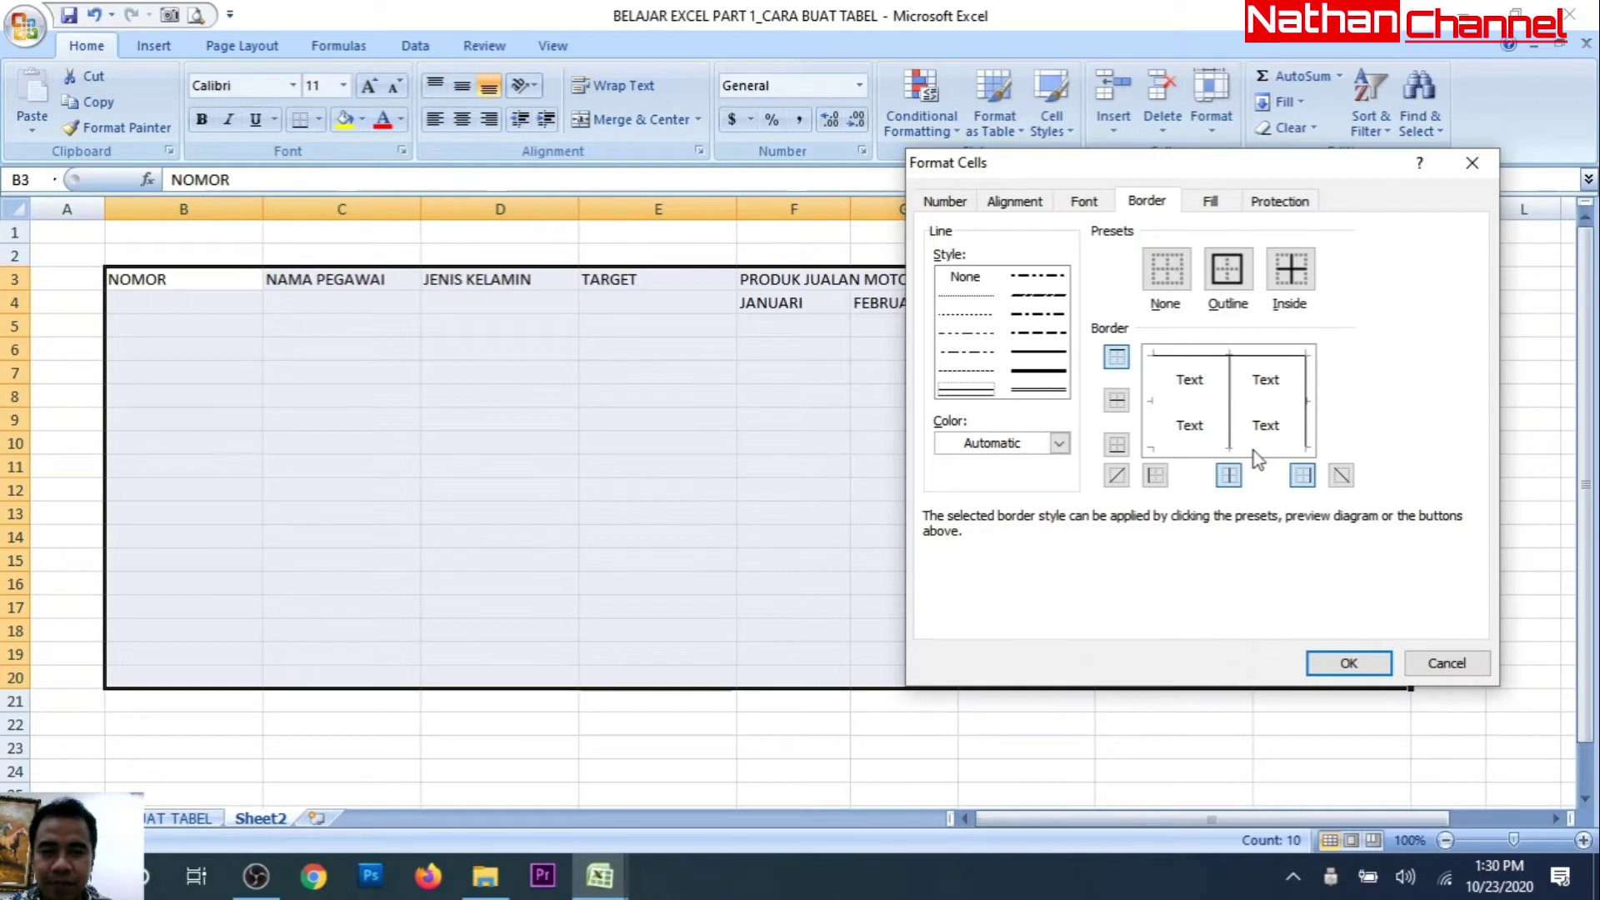
pyautogui.click(1116, 445)
pyautogui.click(1148, 406)
pyautogui.click(1257, 403)
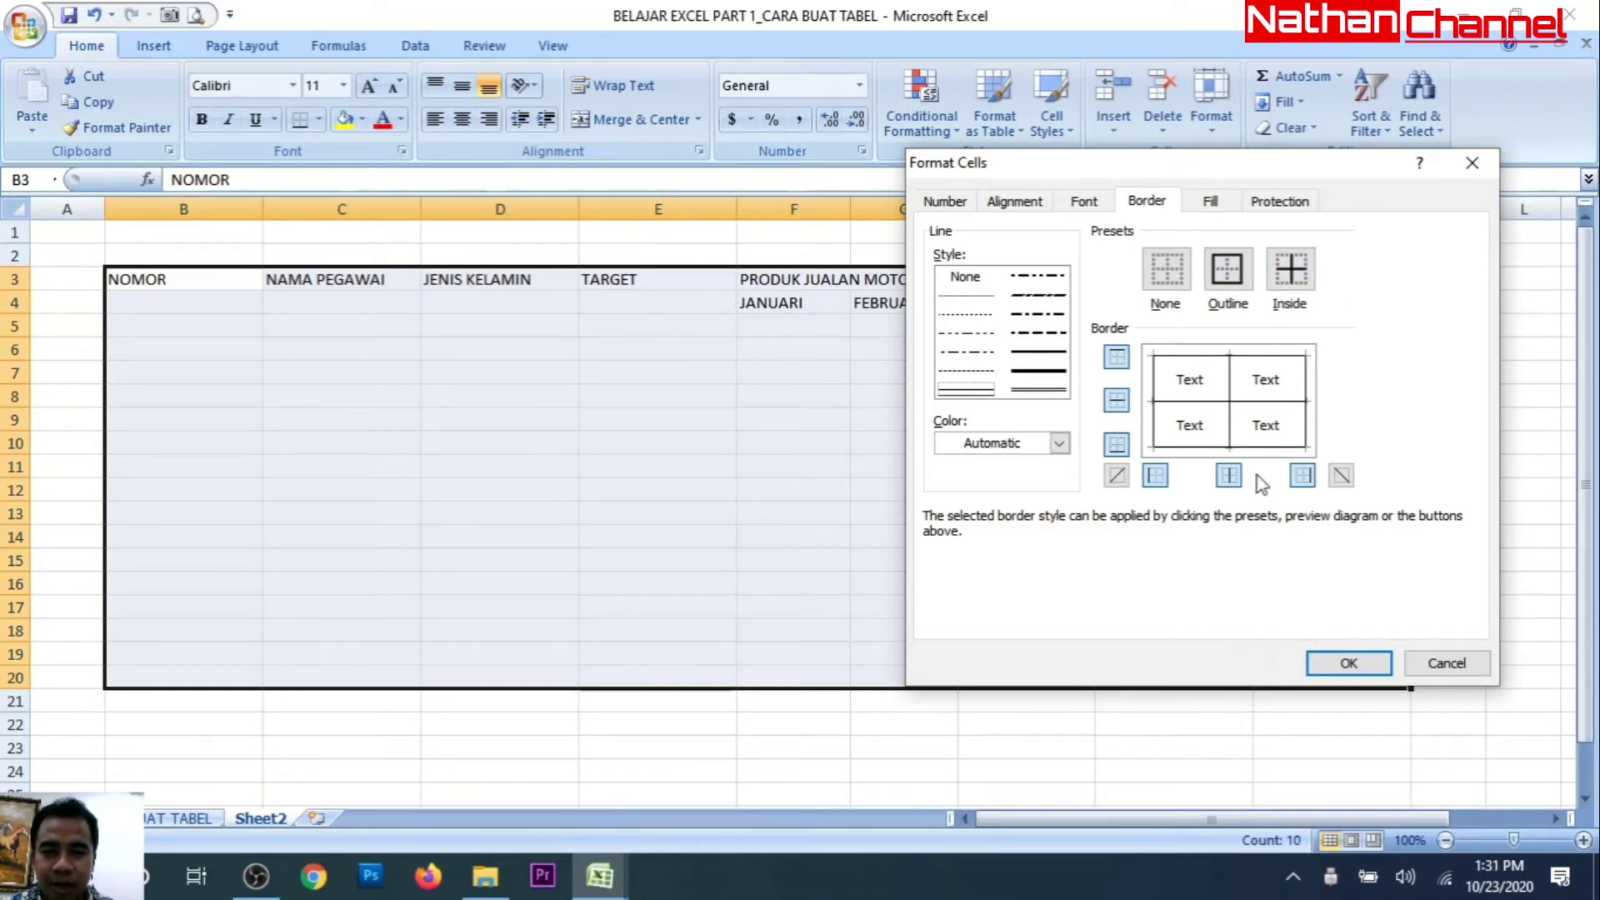
pyautogui.click(1349, 663)
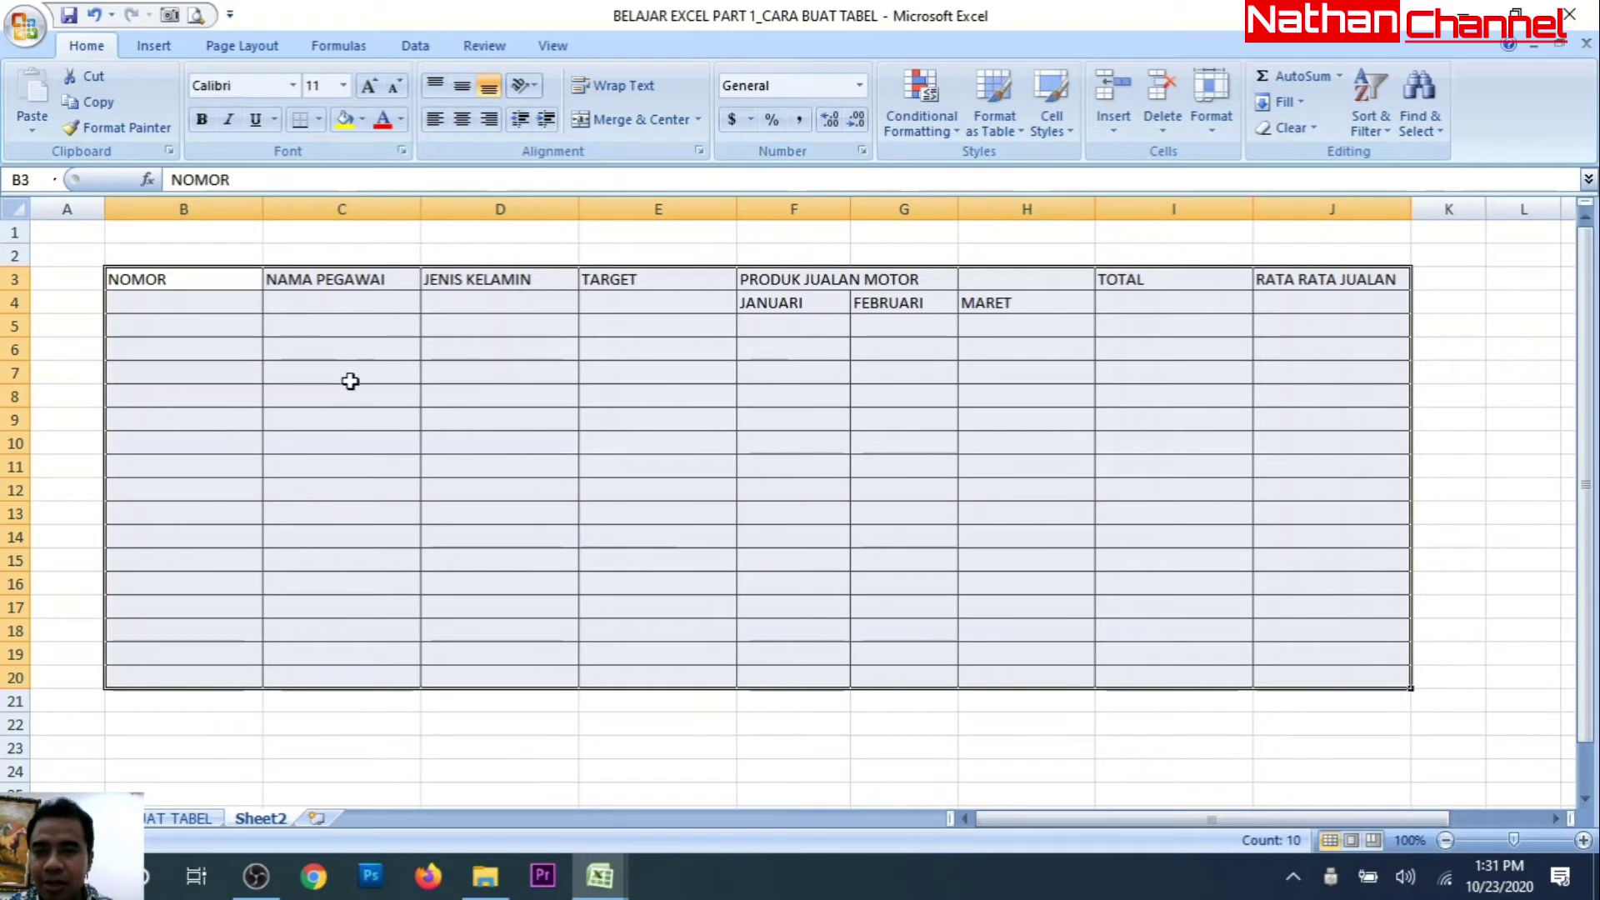
pyautogui.click(153, 46)
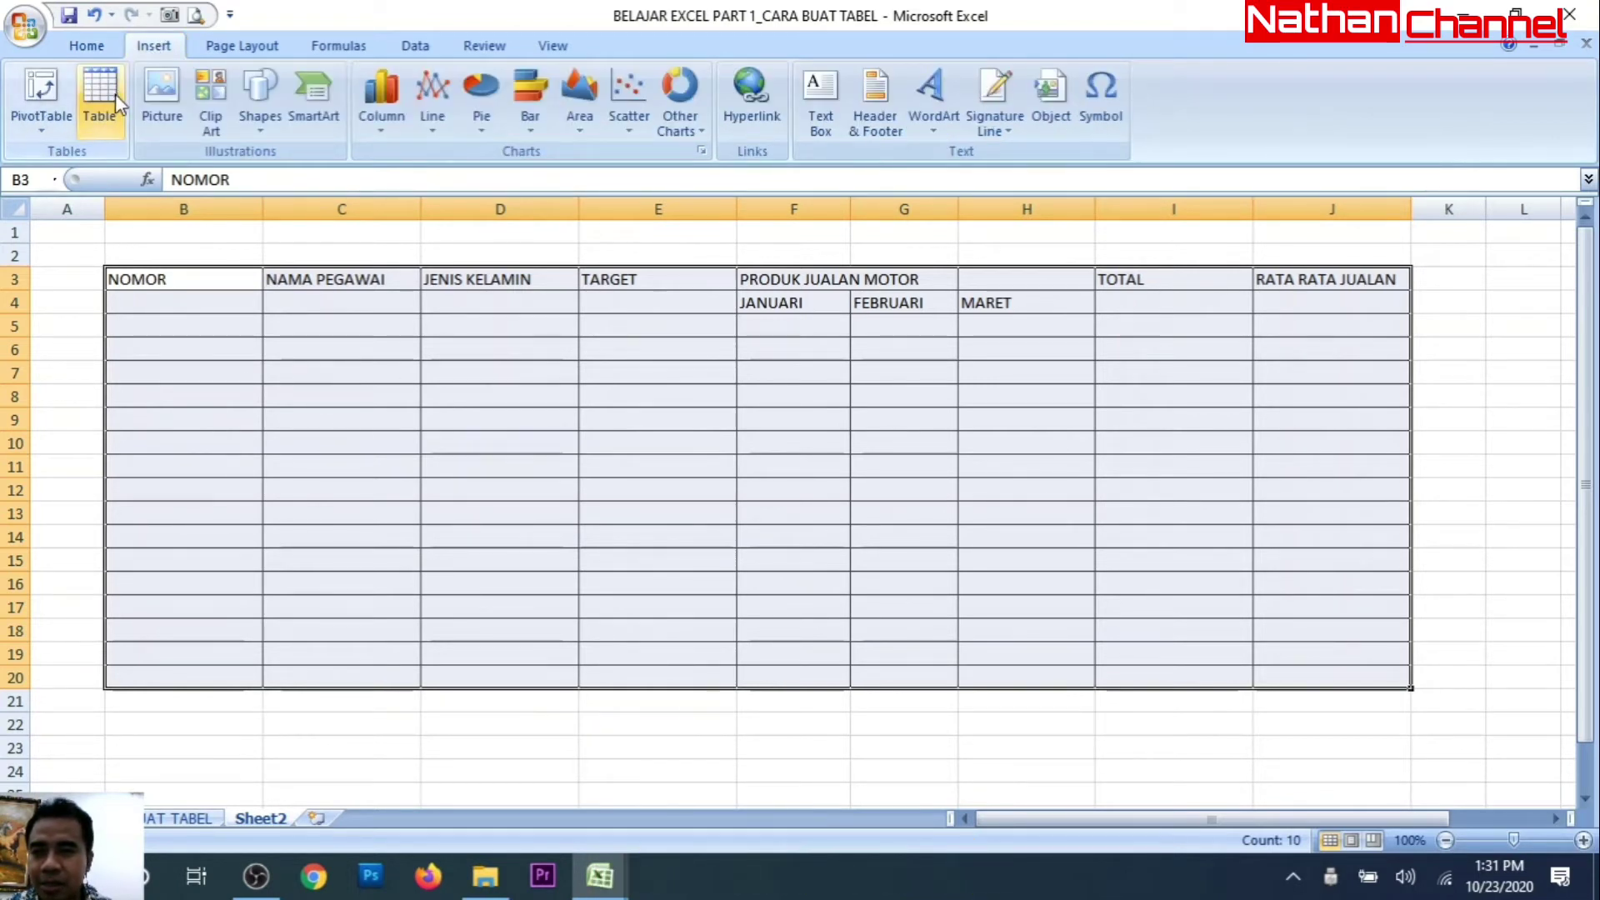
pyautogui.click(296, 398)
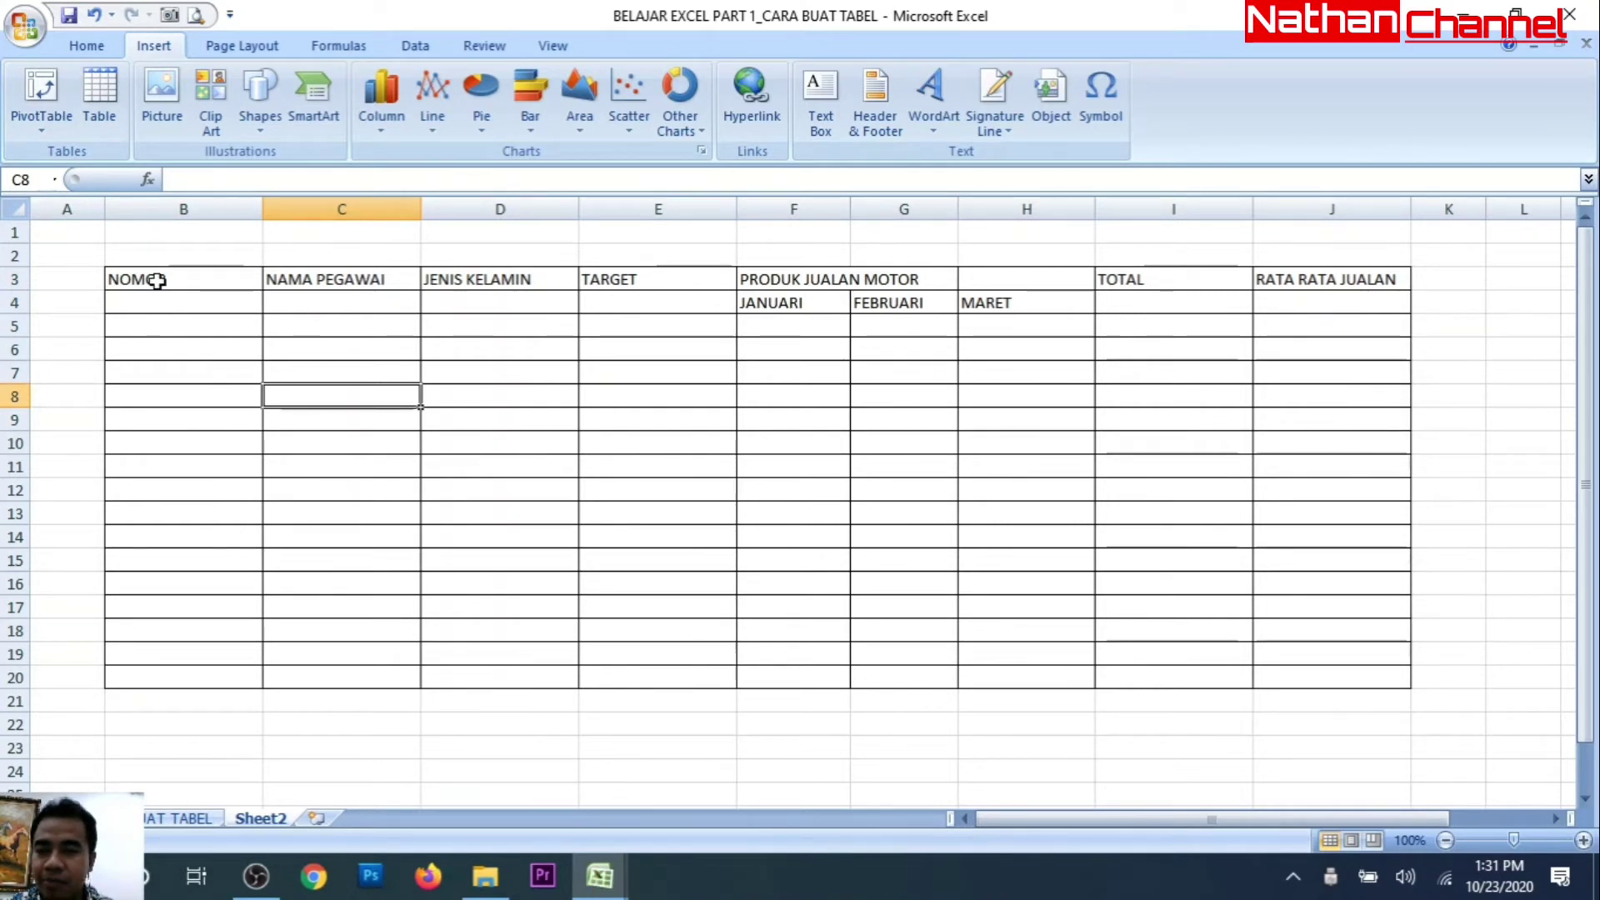
pyautogui.click(88, 49)
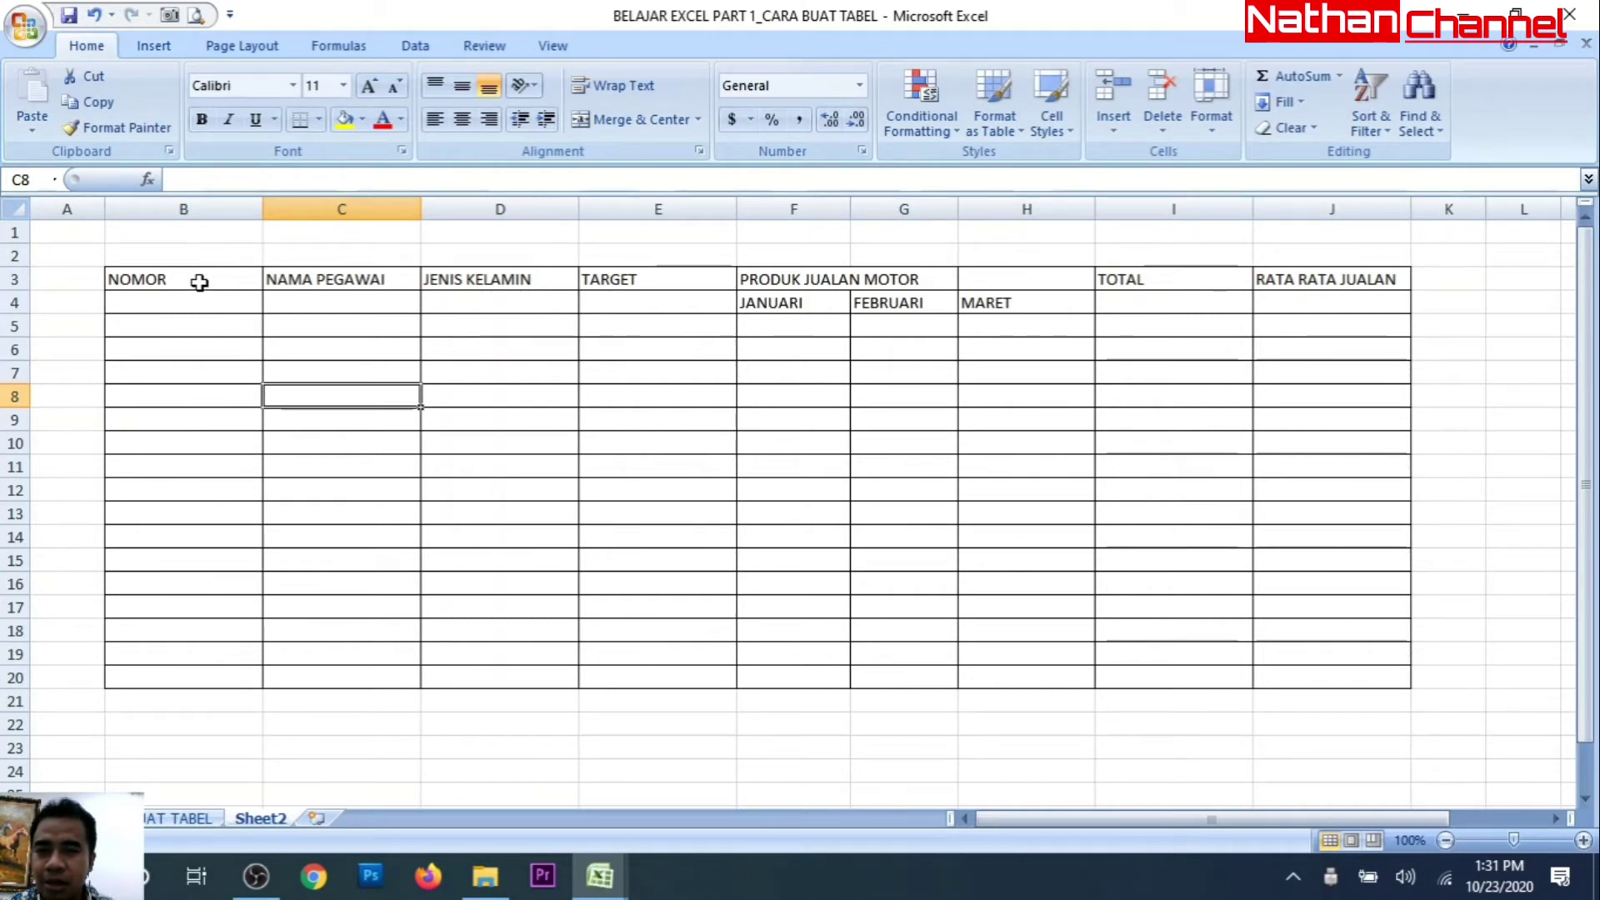
pyautogui.click(804, 305)
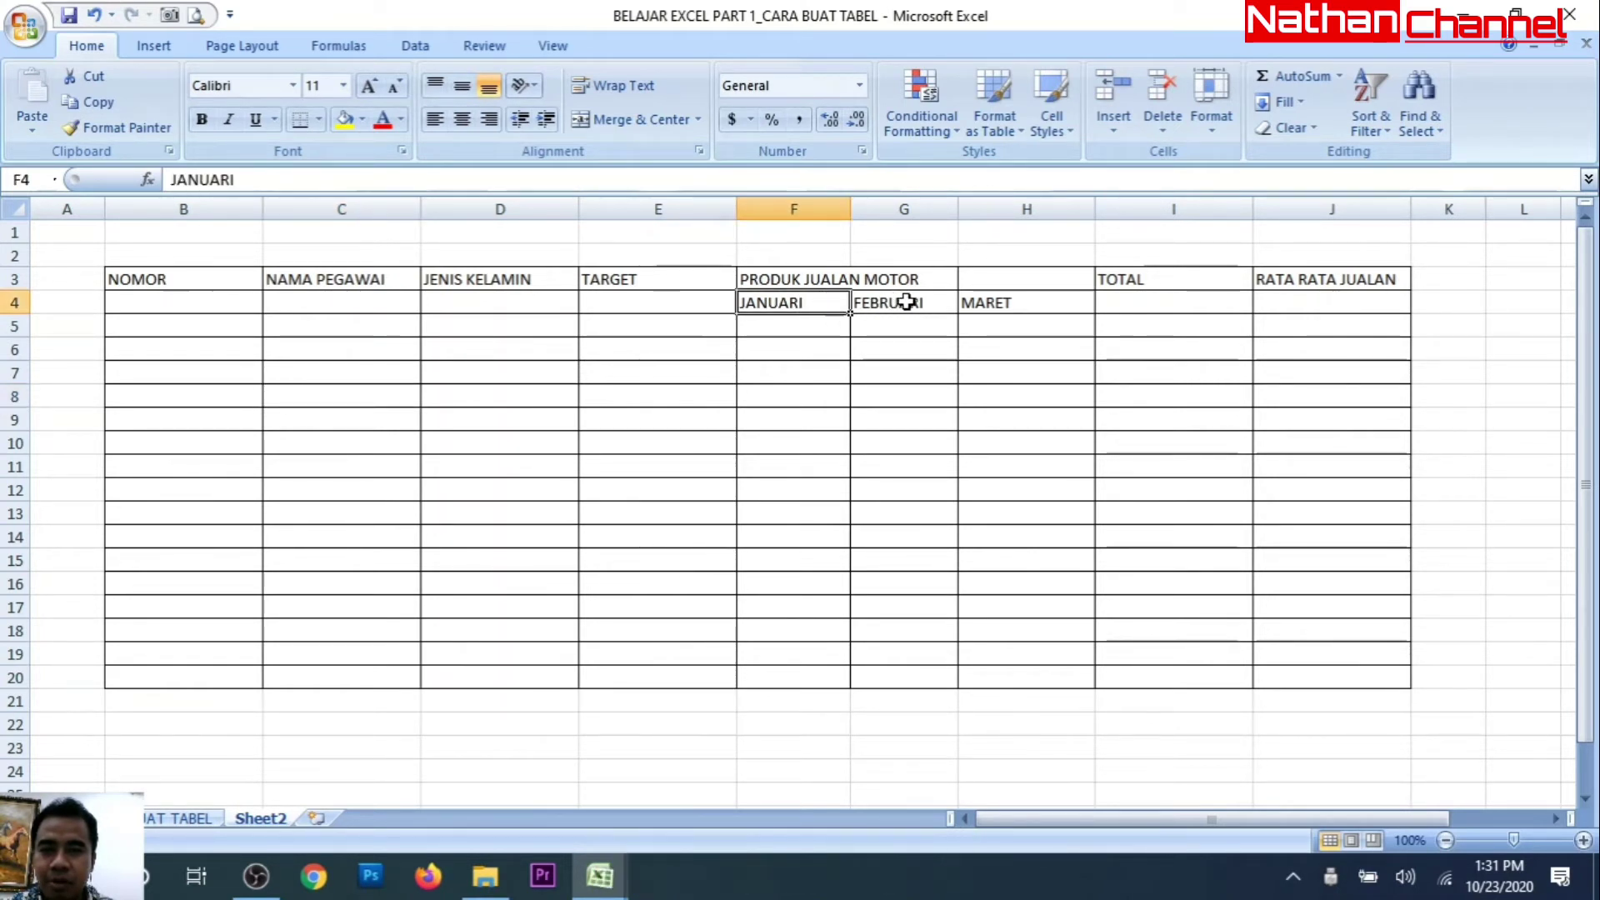
pyautogui.click(990, 303)
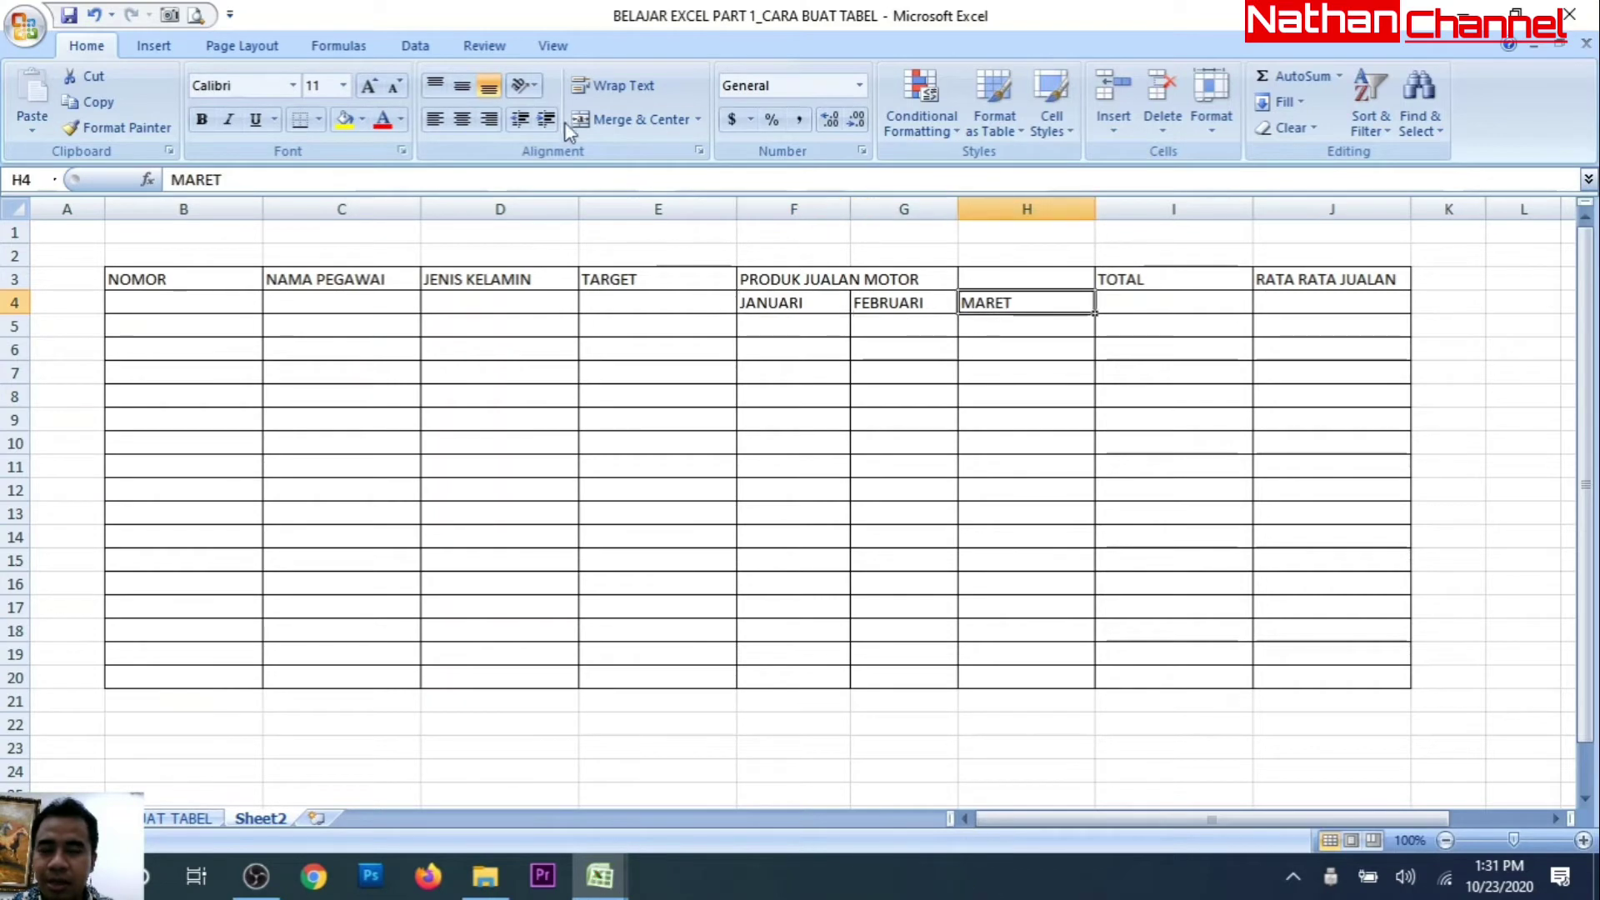
pyautogui.click(174, 281)
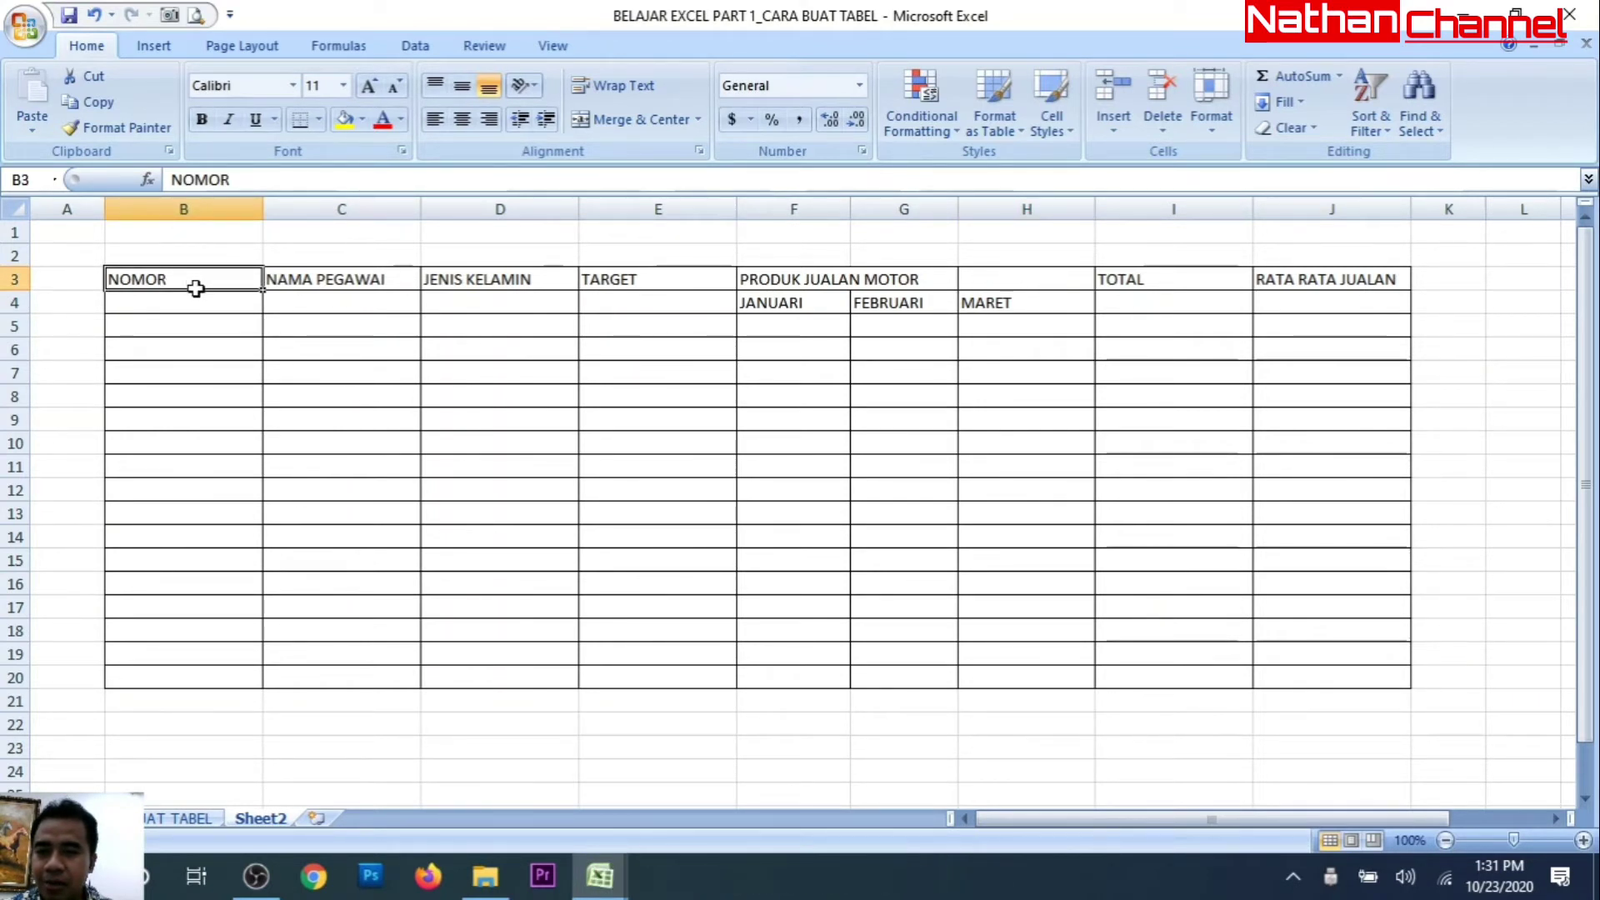
# Step: Merge & Center B3:B4 and middle-align the NOMOR header
pyautogui.moveTo(195, 289); pyautogui.dragTo(193, 297)
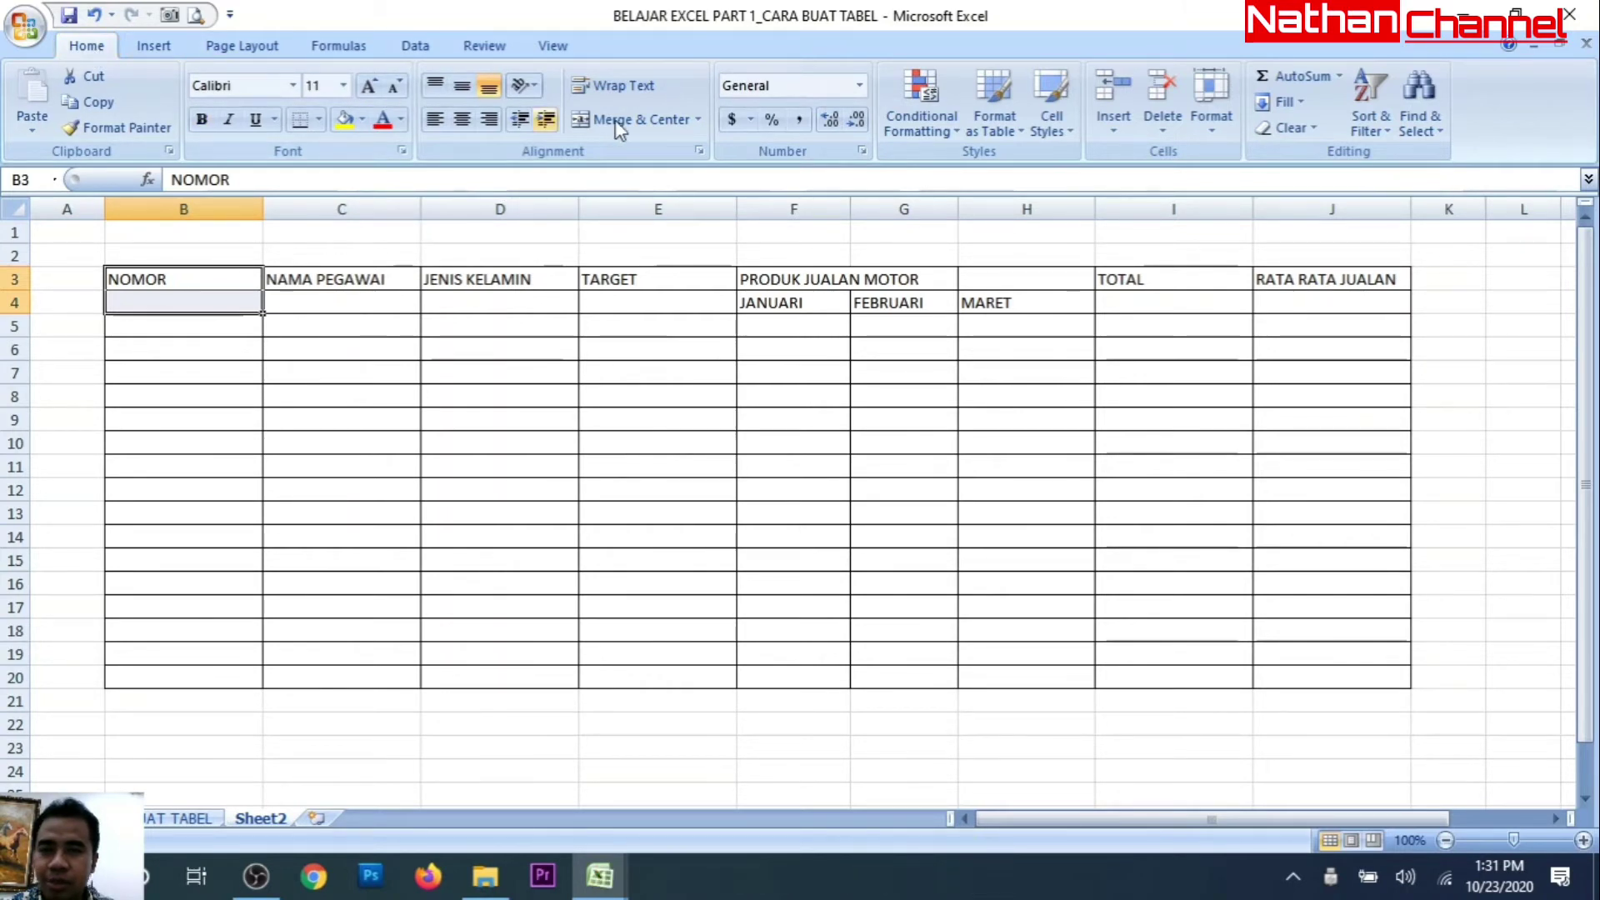
pyautogui.click(696, 121)
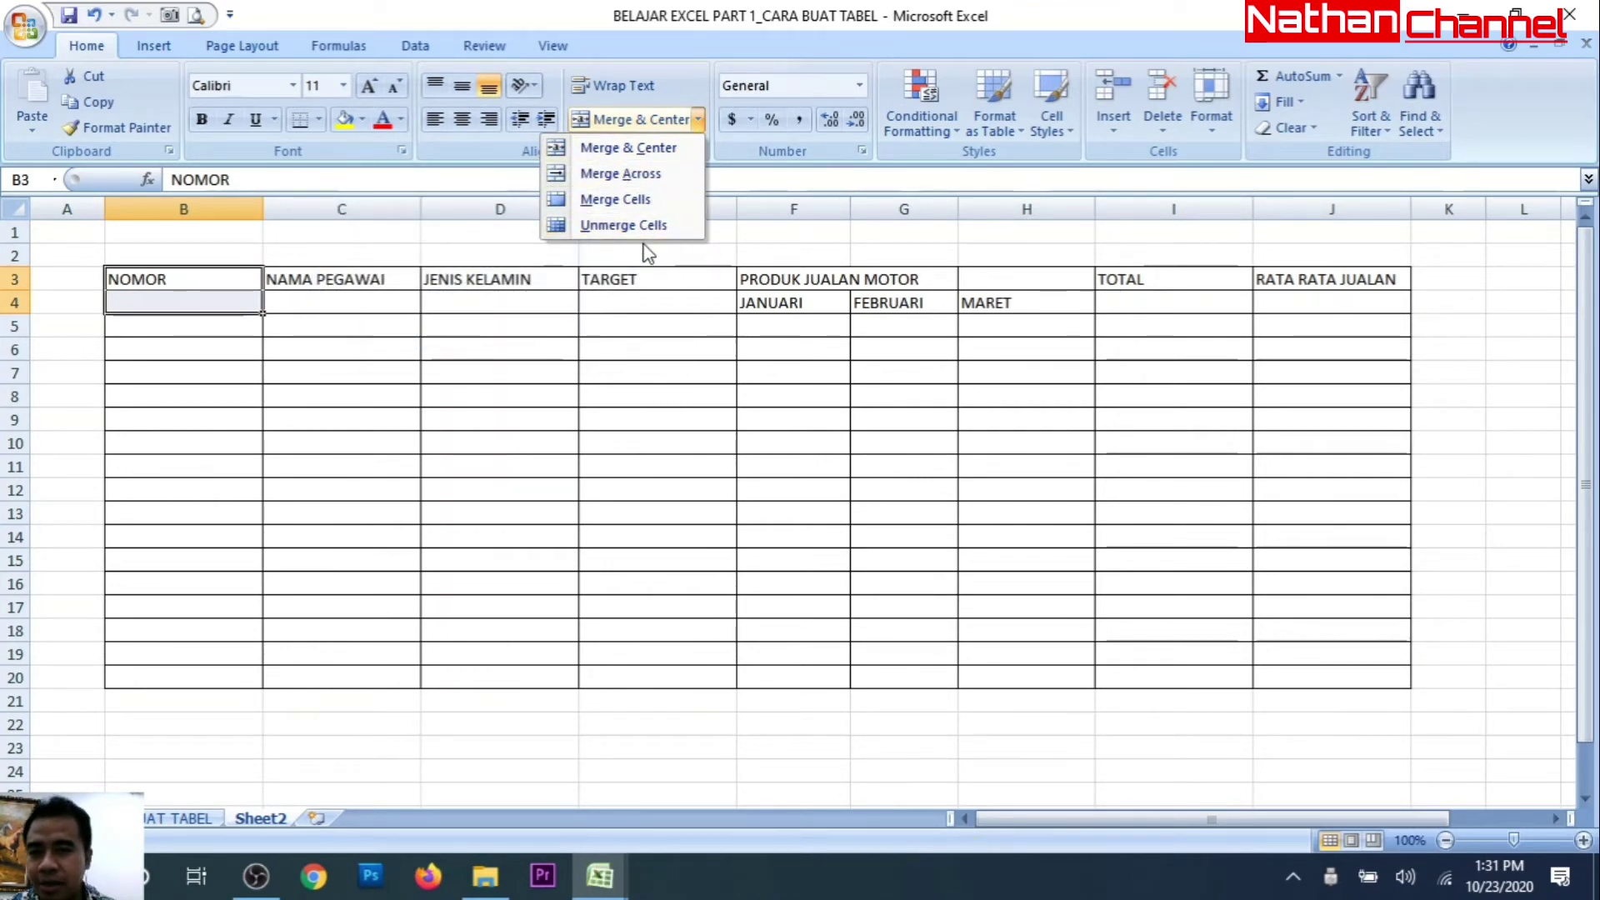
pyautogui.click(649, 155)
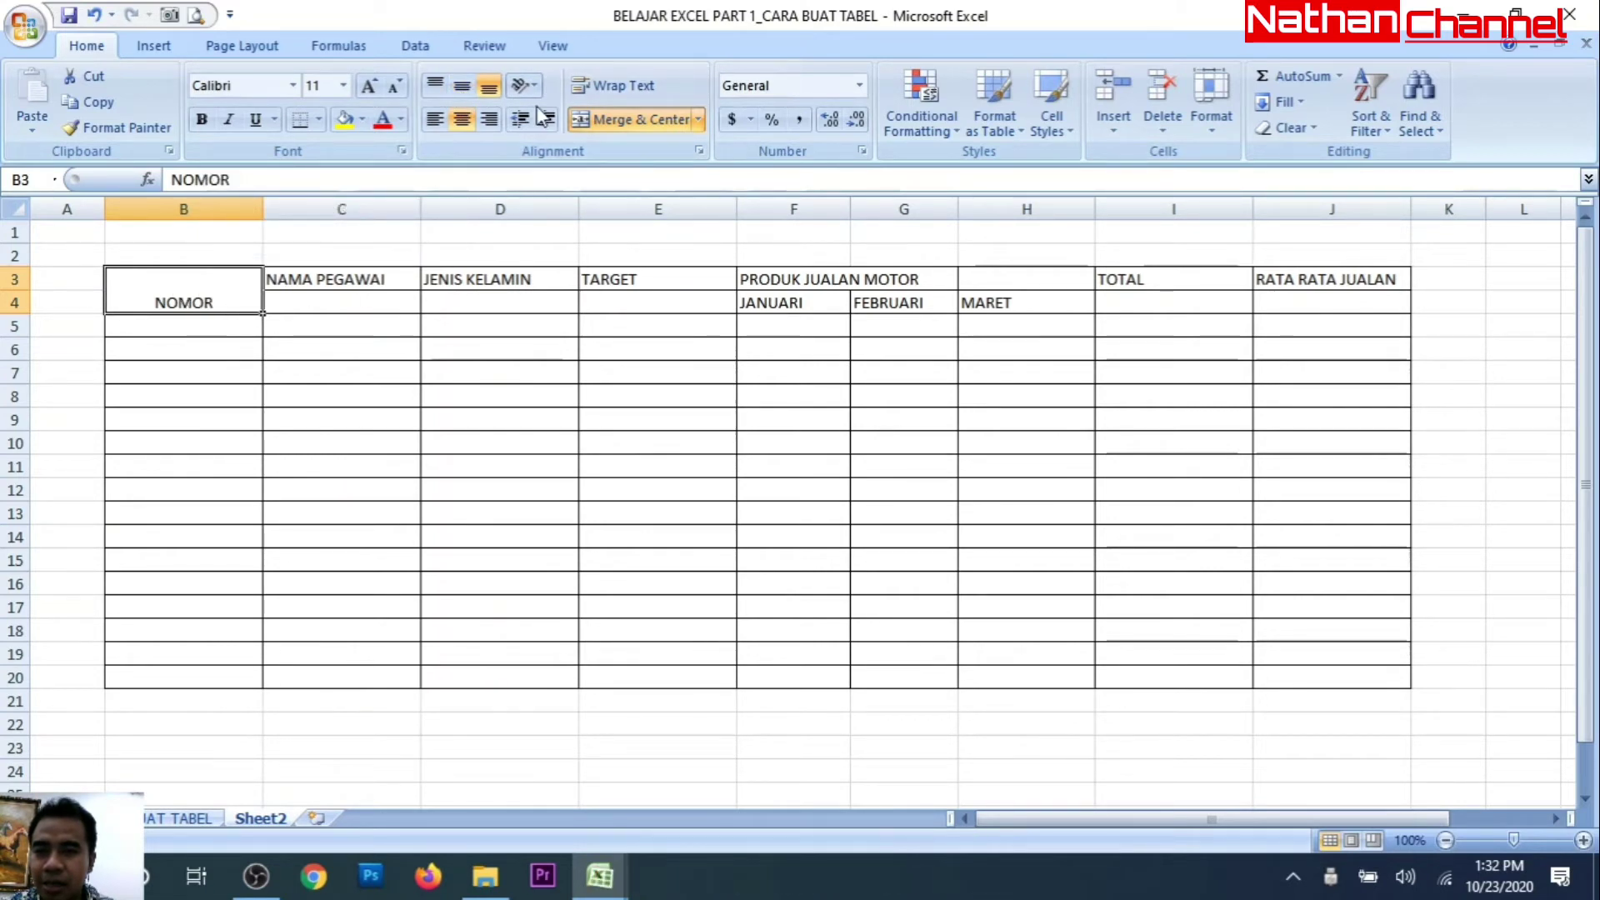
pyautogui.click(466, 93)
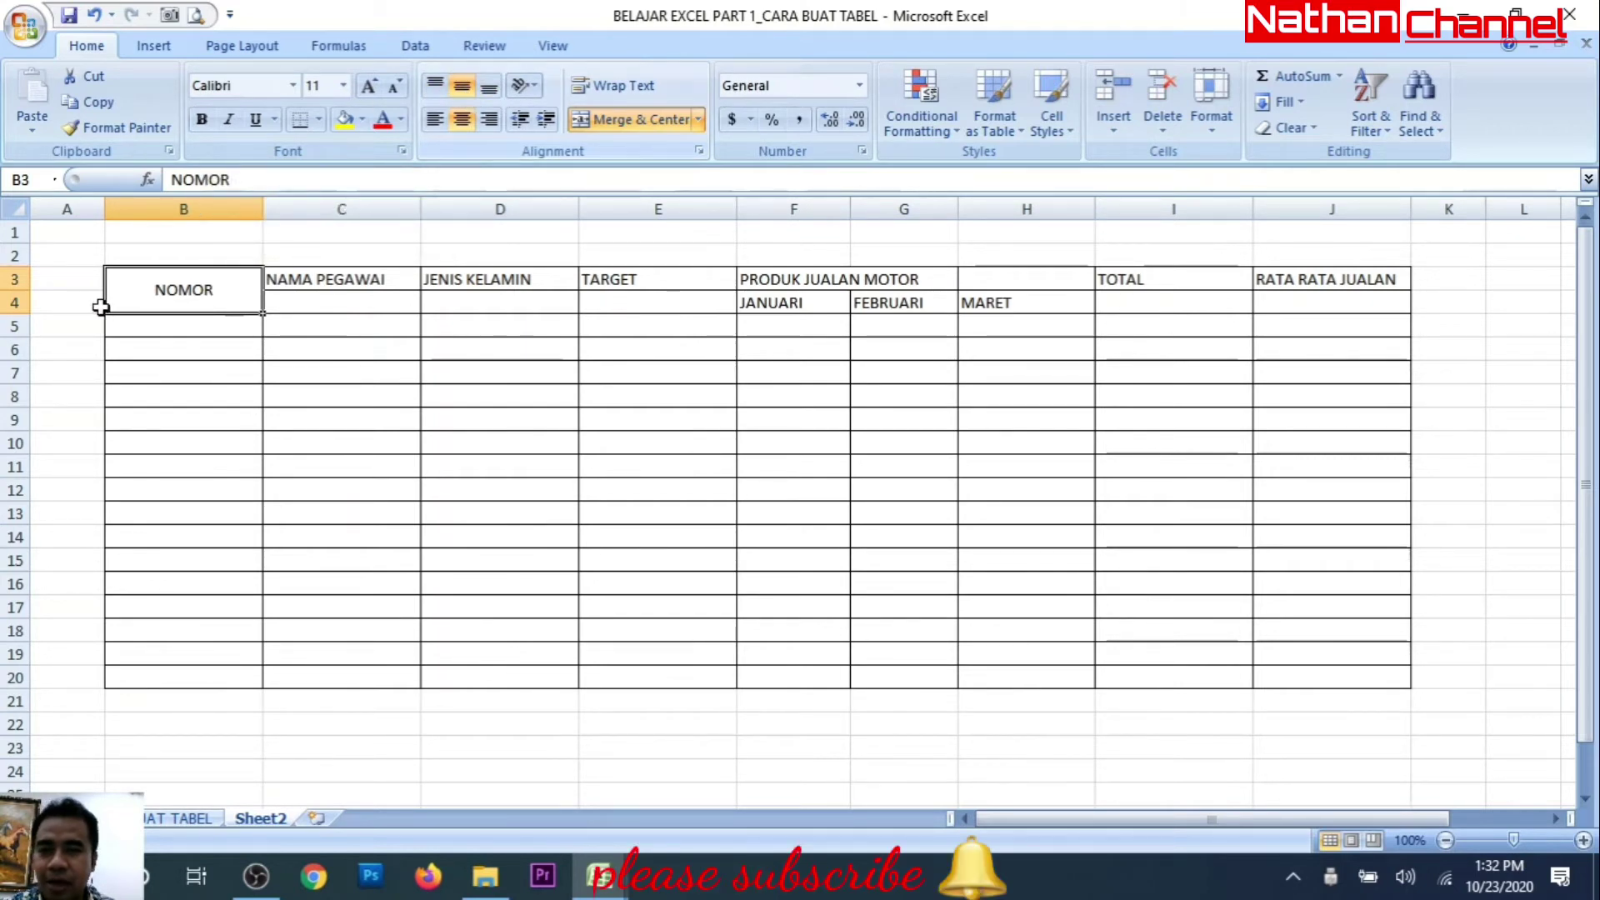
# Step: Merge and centre the NAMA PEGAWAI, JENIS KELAMIN and TARGET headers across rows 3–4
pyautogui.click(217, 345)
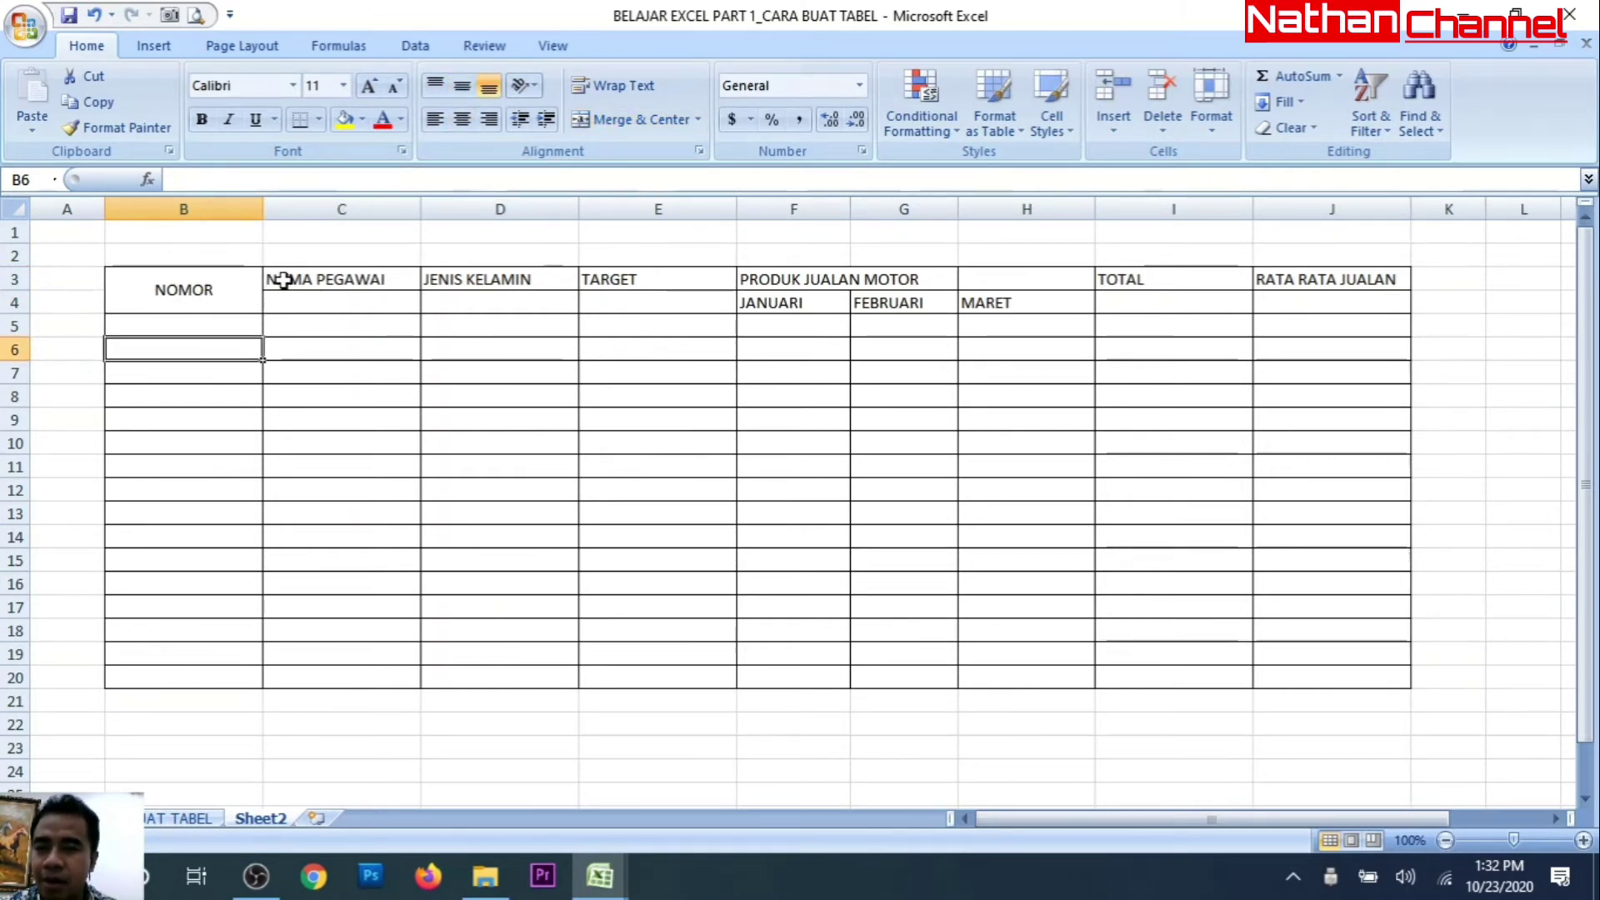
pyautogui.moveTo(327, 277); pyautogui.dragTo(325, 305)
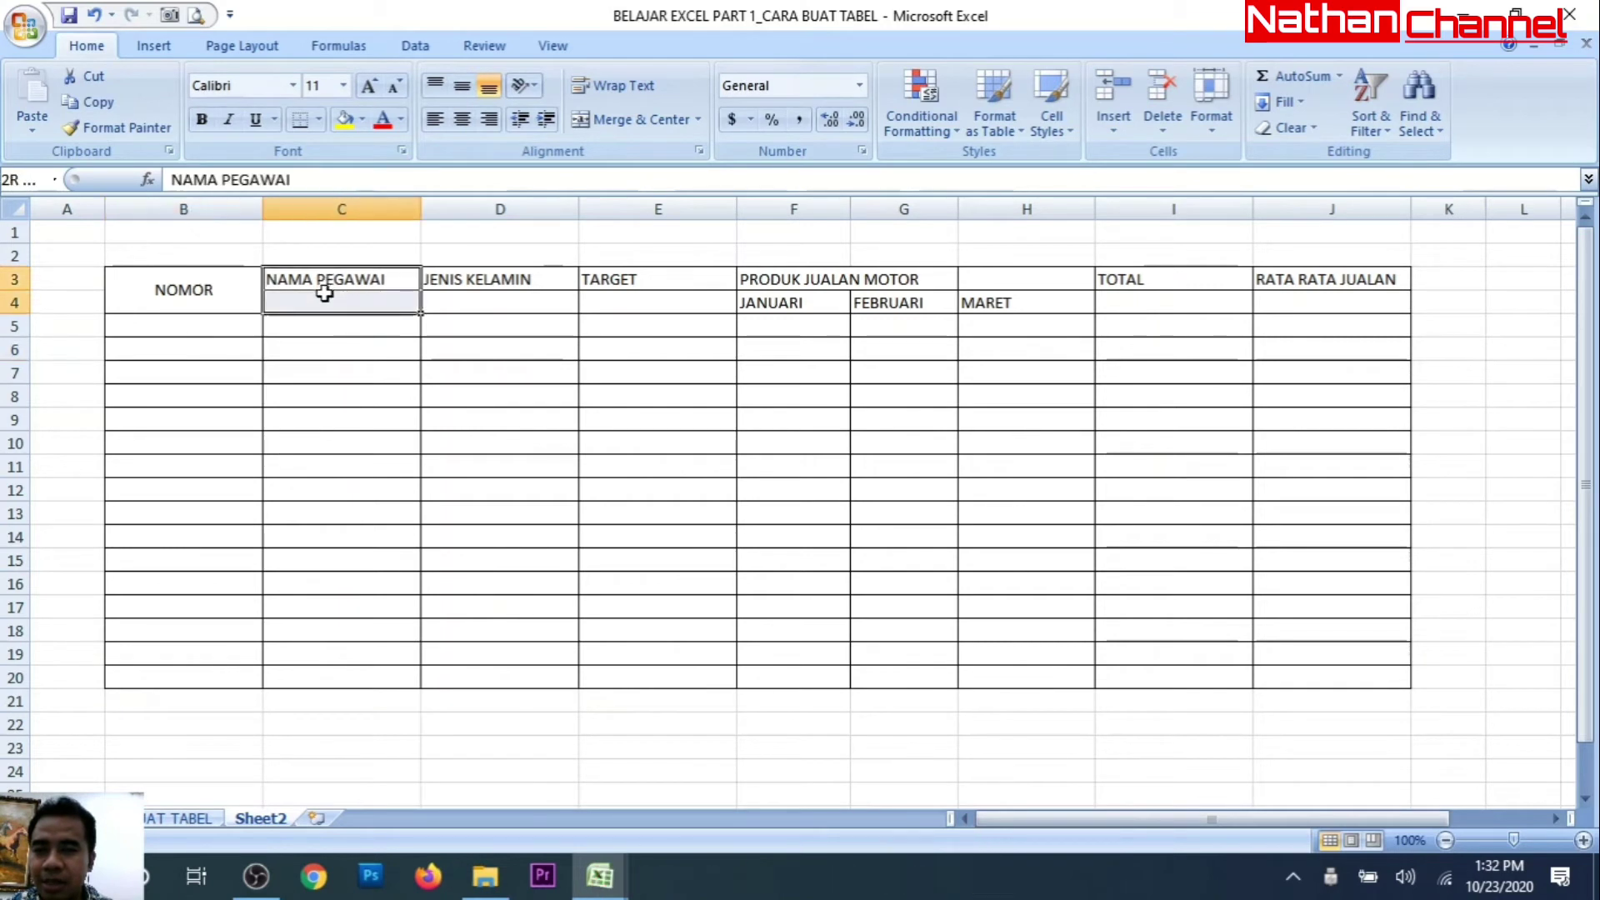
pyautogui.click(624, 127)
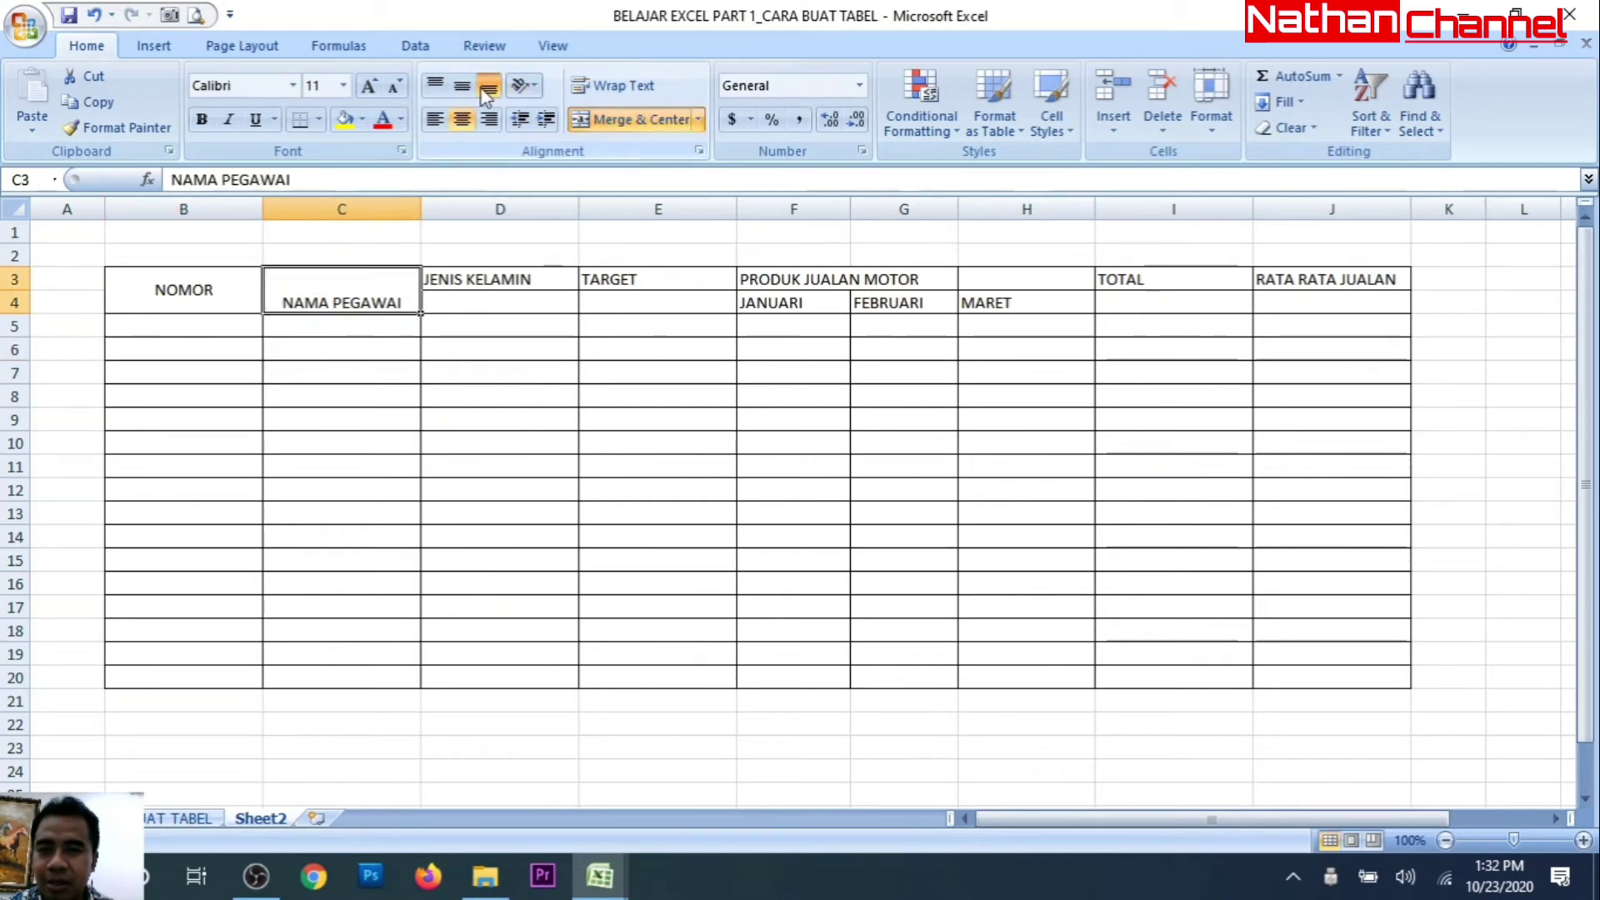
pyautogui.click(462, 88)
pyautogui.moveTo(500, 278); pyautogui.dragTo(508, 300)
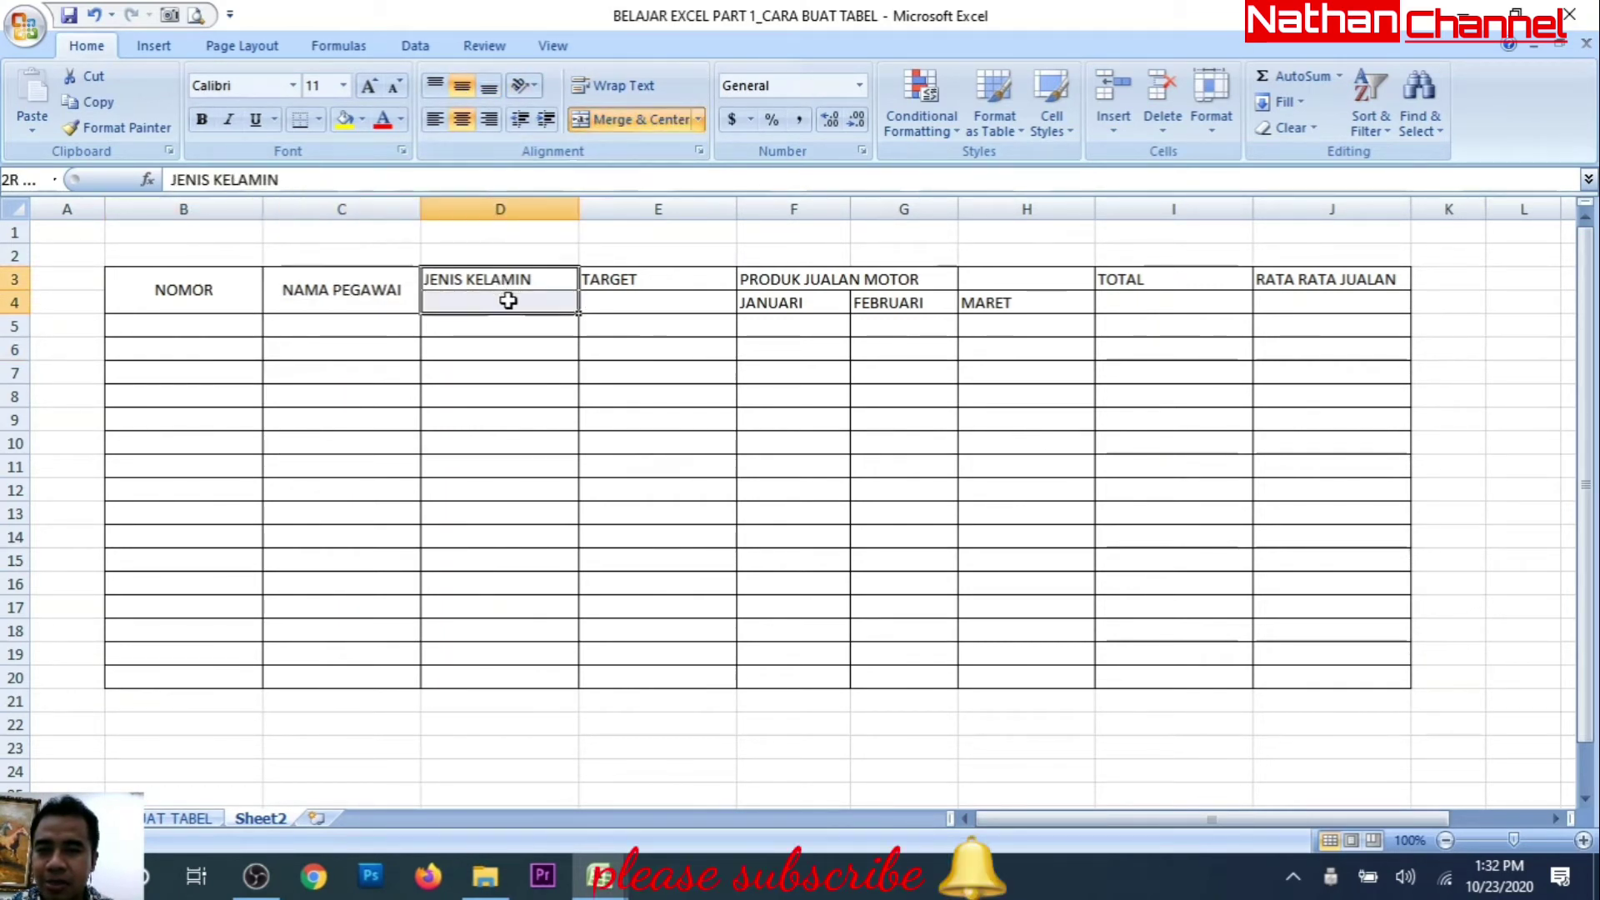
pyautogui.click(623, 121)
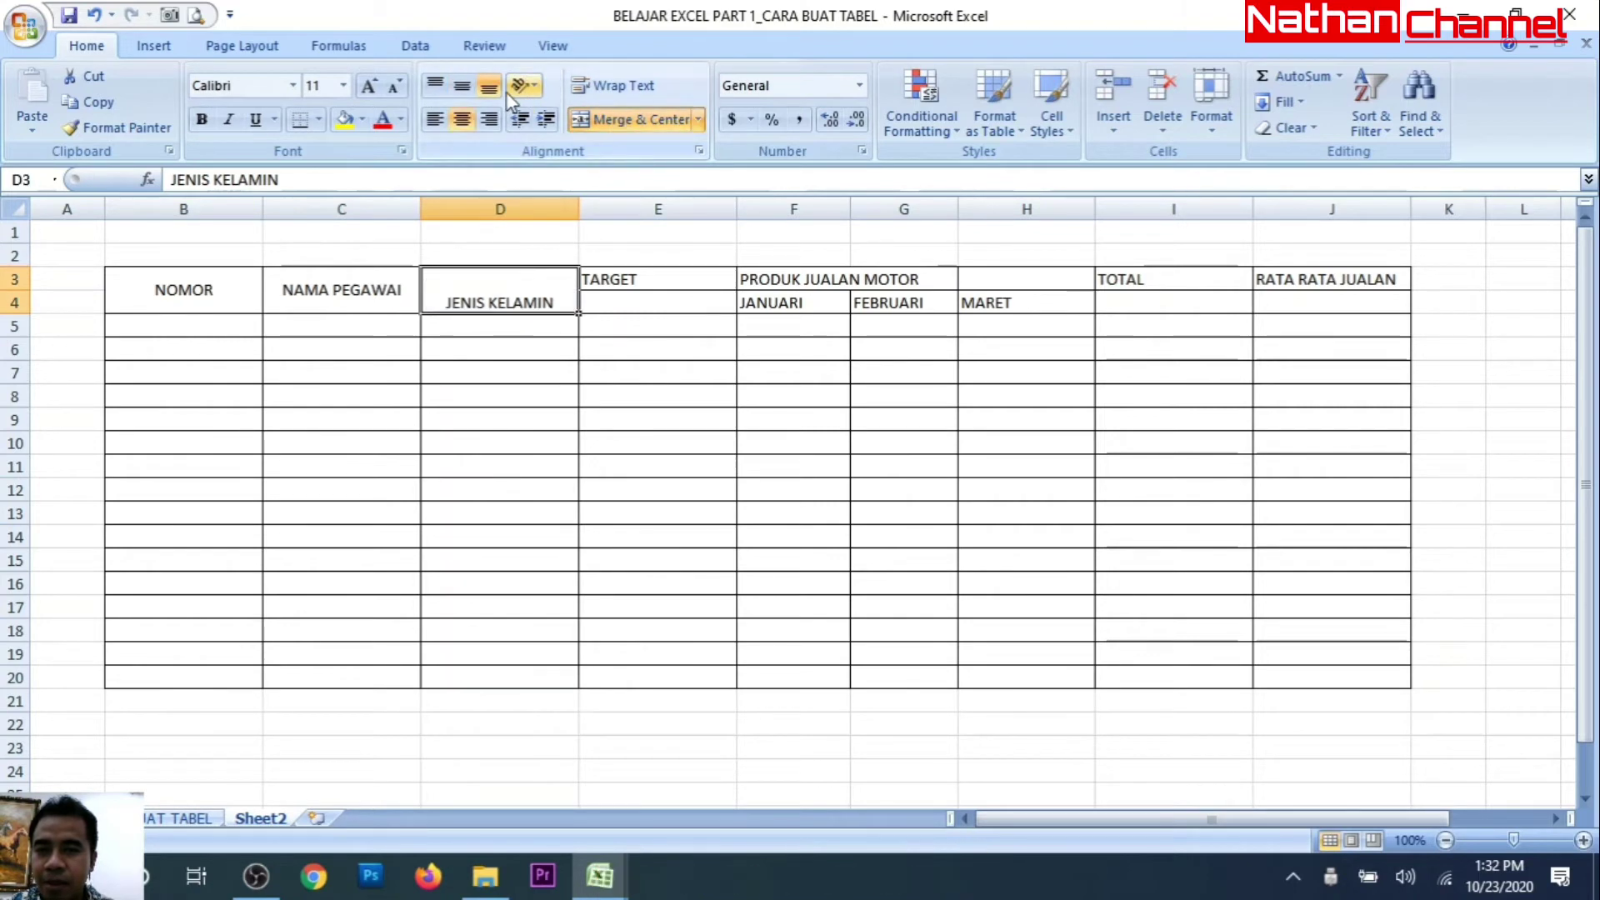
pyautogui.click(461, 85)
pyautogui.moveTo(610, 268); pyautogui.dragTo(611, 293)
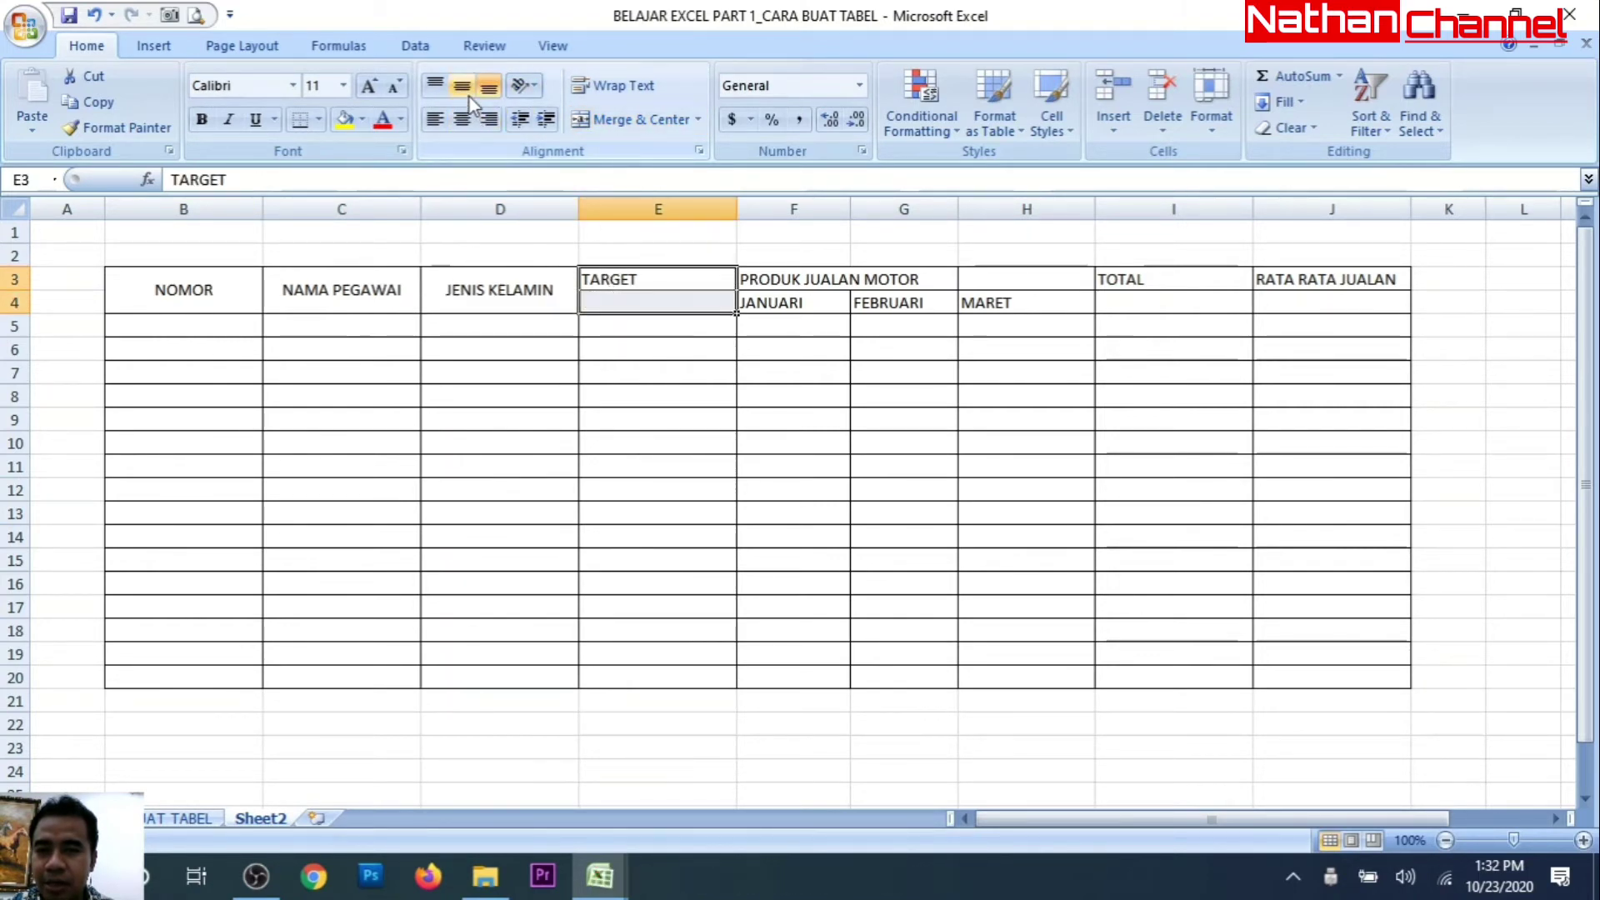
pyautogui.click(582, 125)
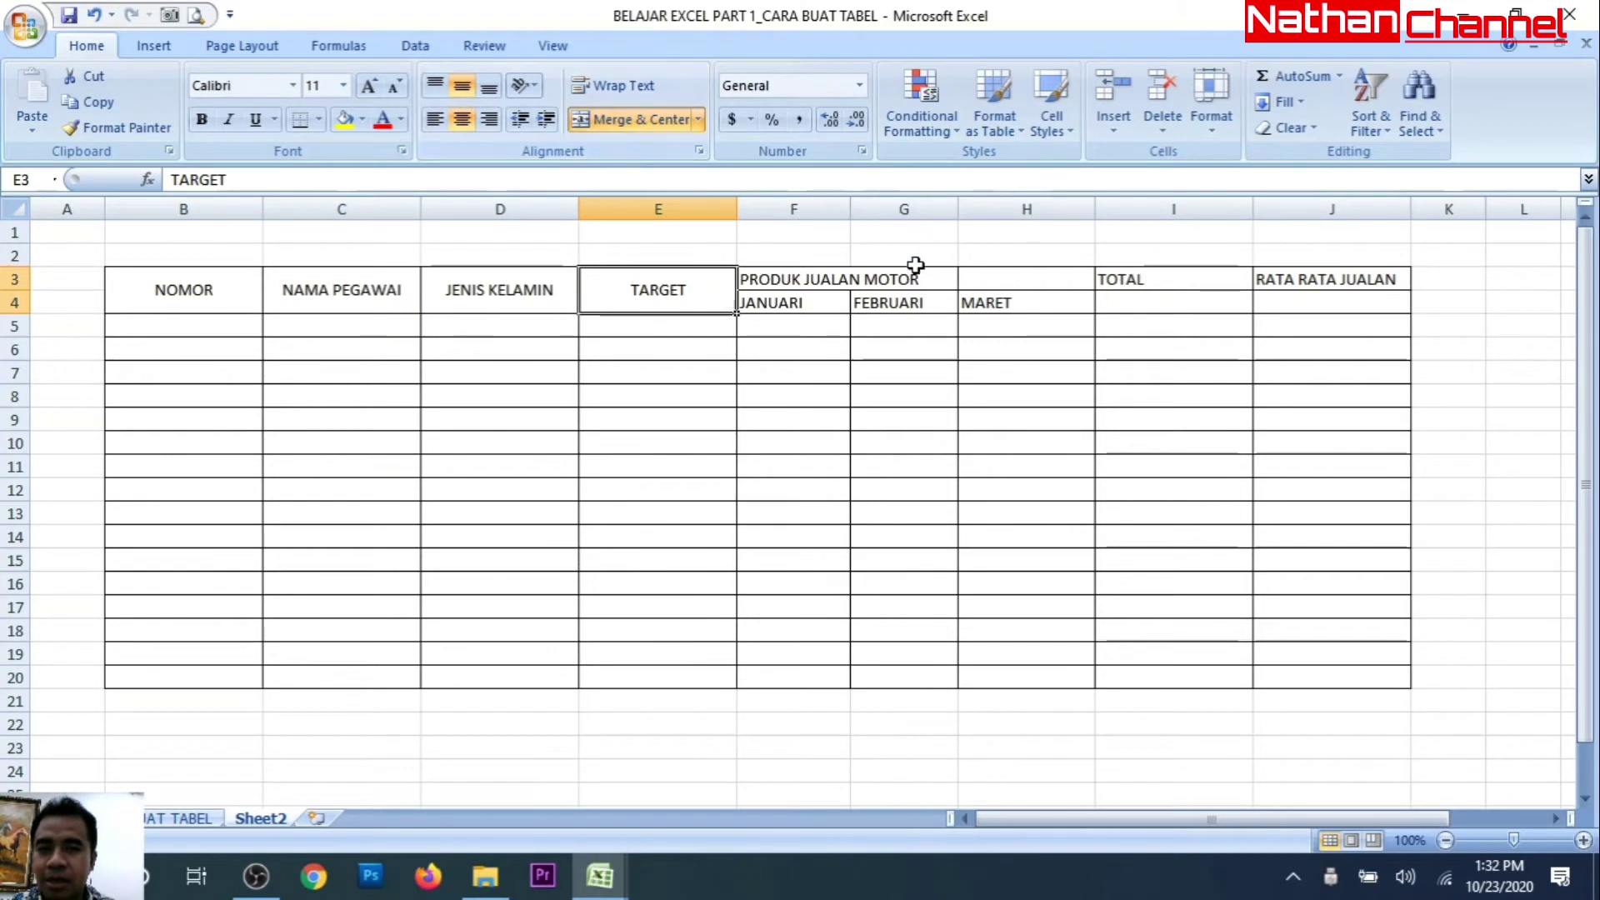
pyautogui.click(800, 260)
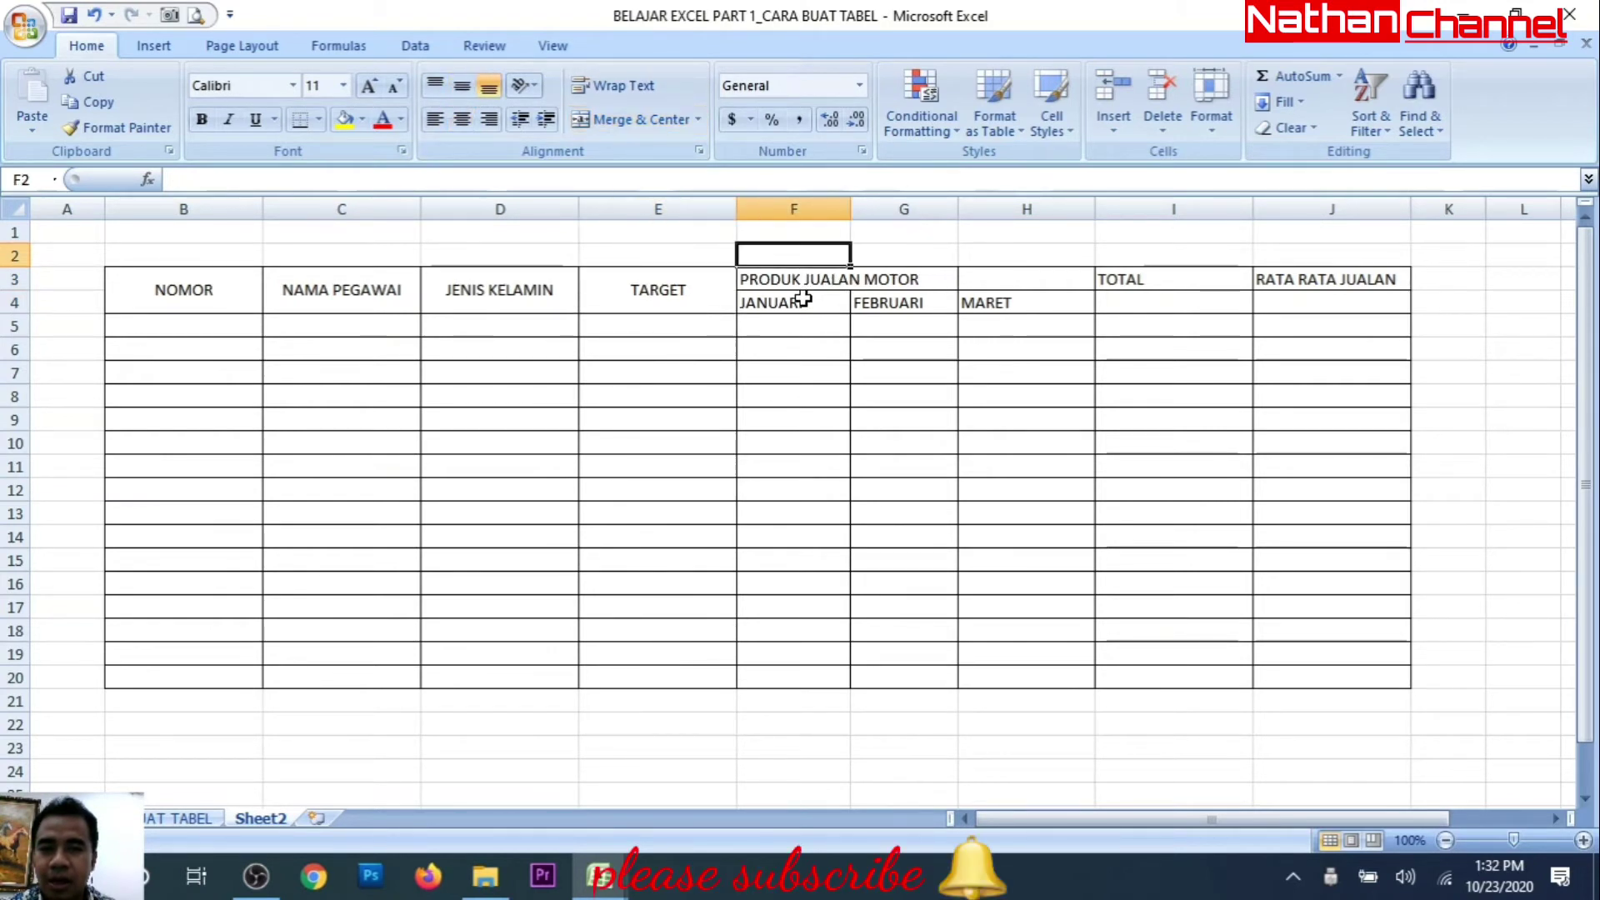
# Step: Centre the month names in F4:H4 and merge PRODUK JUALAN MOTOR across F3:H3
pyautogui.moveTo(803, 298); pyautogui.dragTo(1008, 290)
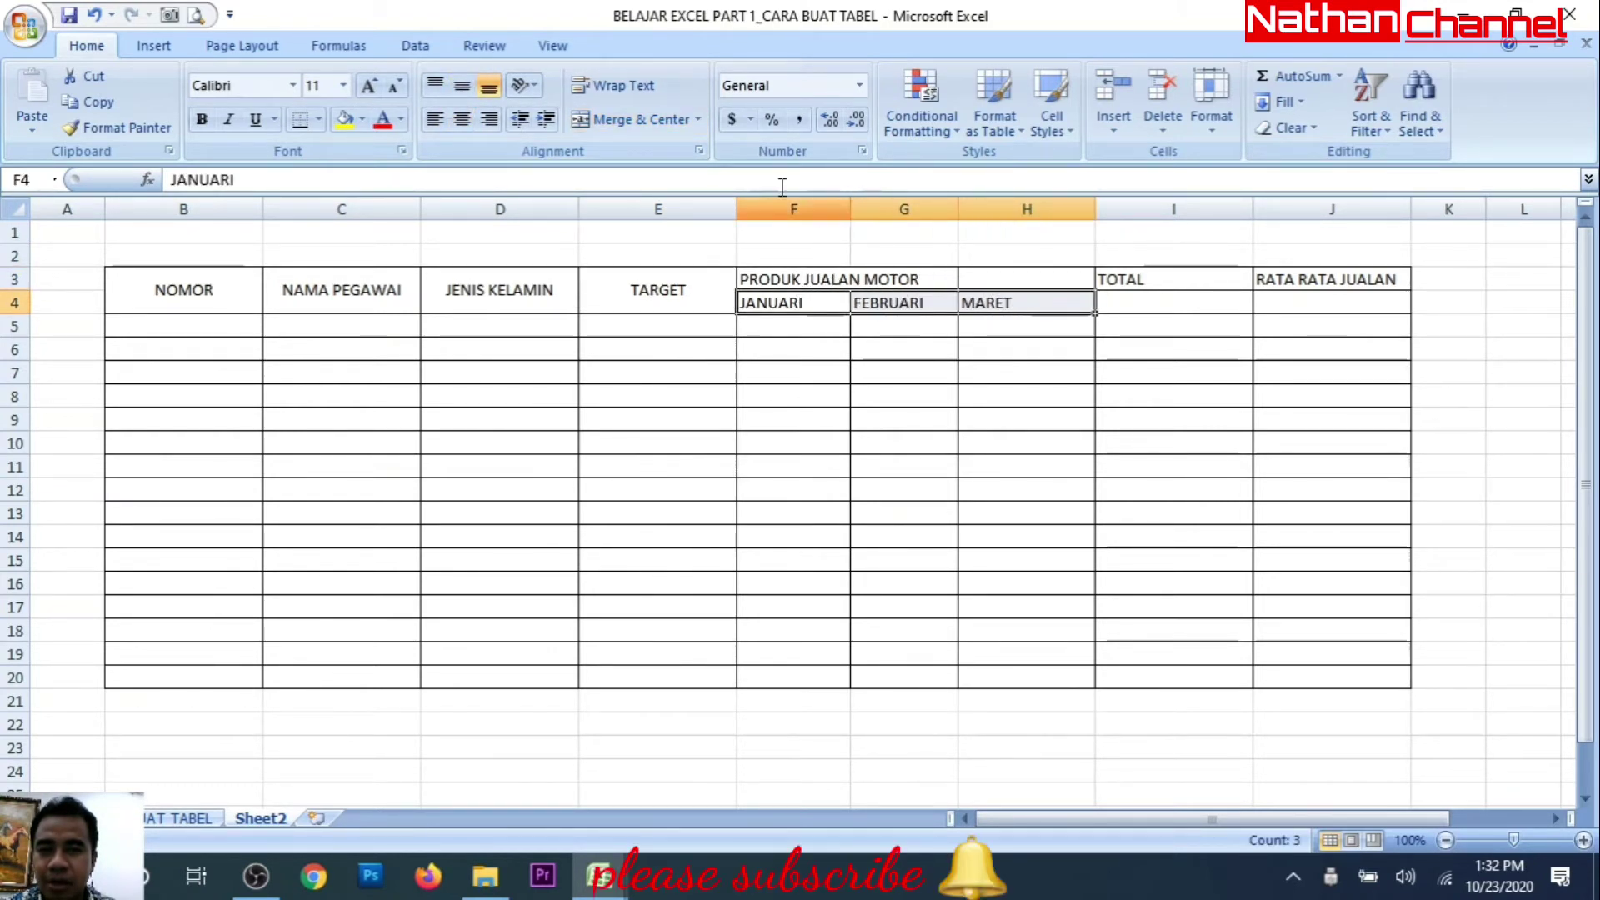
pyautogui.click(460, 120)
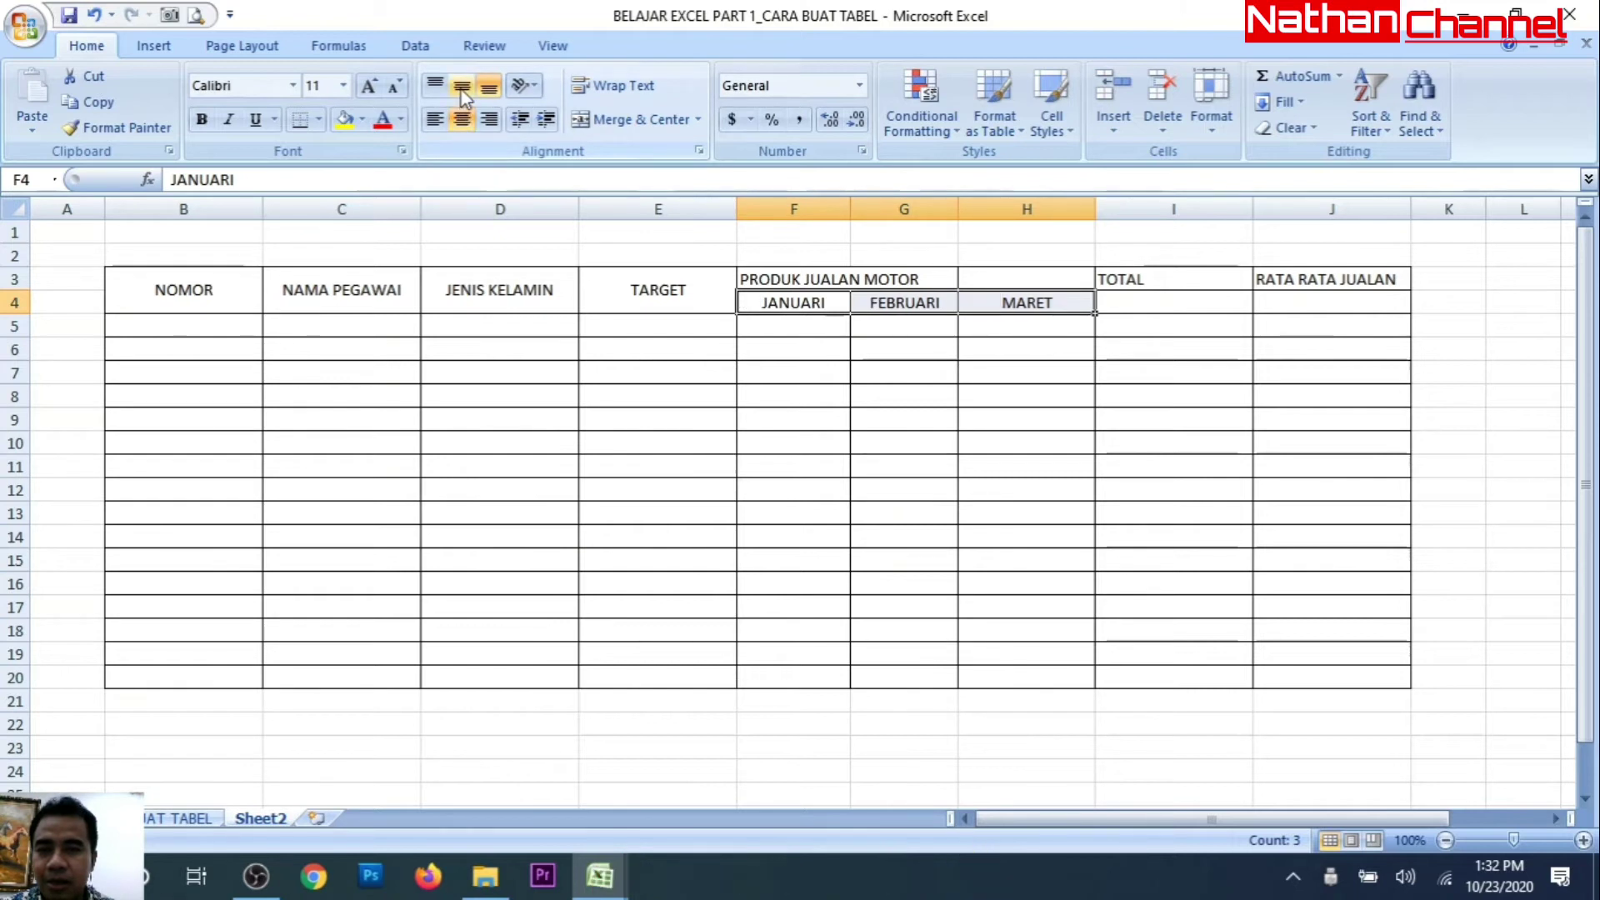
pyautogui.click(805, 344)
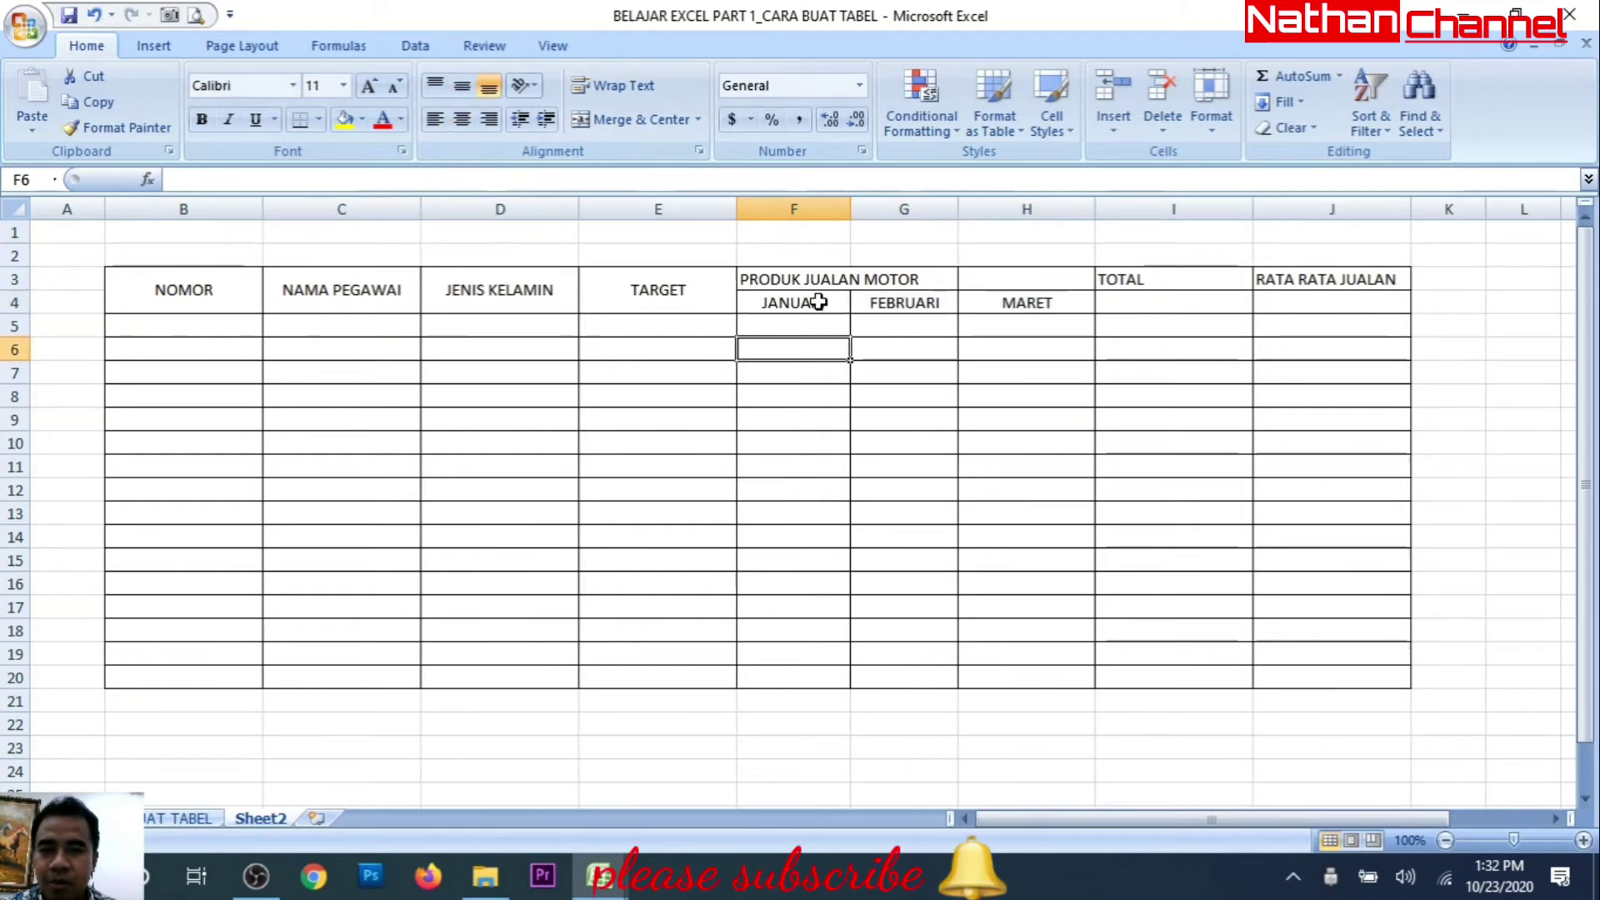
pyautogui.click(777, 280)
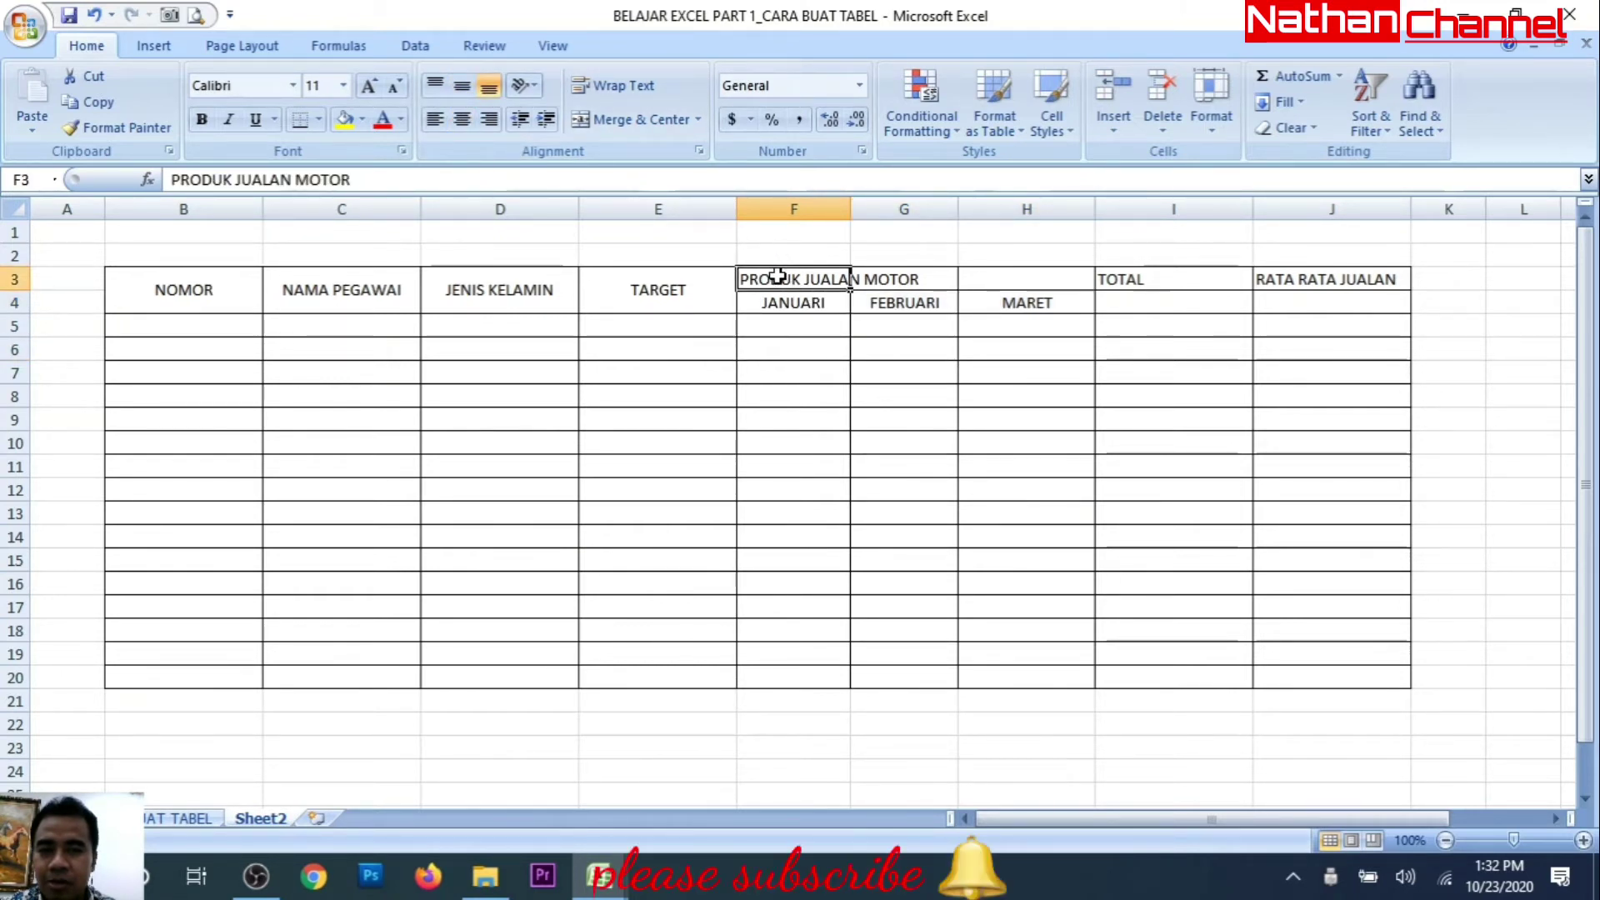
pyautogui.moveTo(777, 277); pyautogui.dragTo(1008, 279)
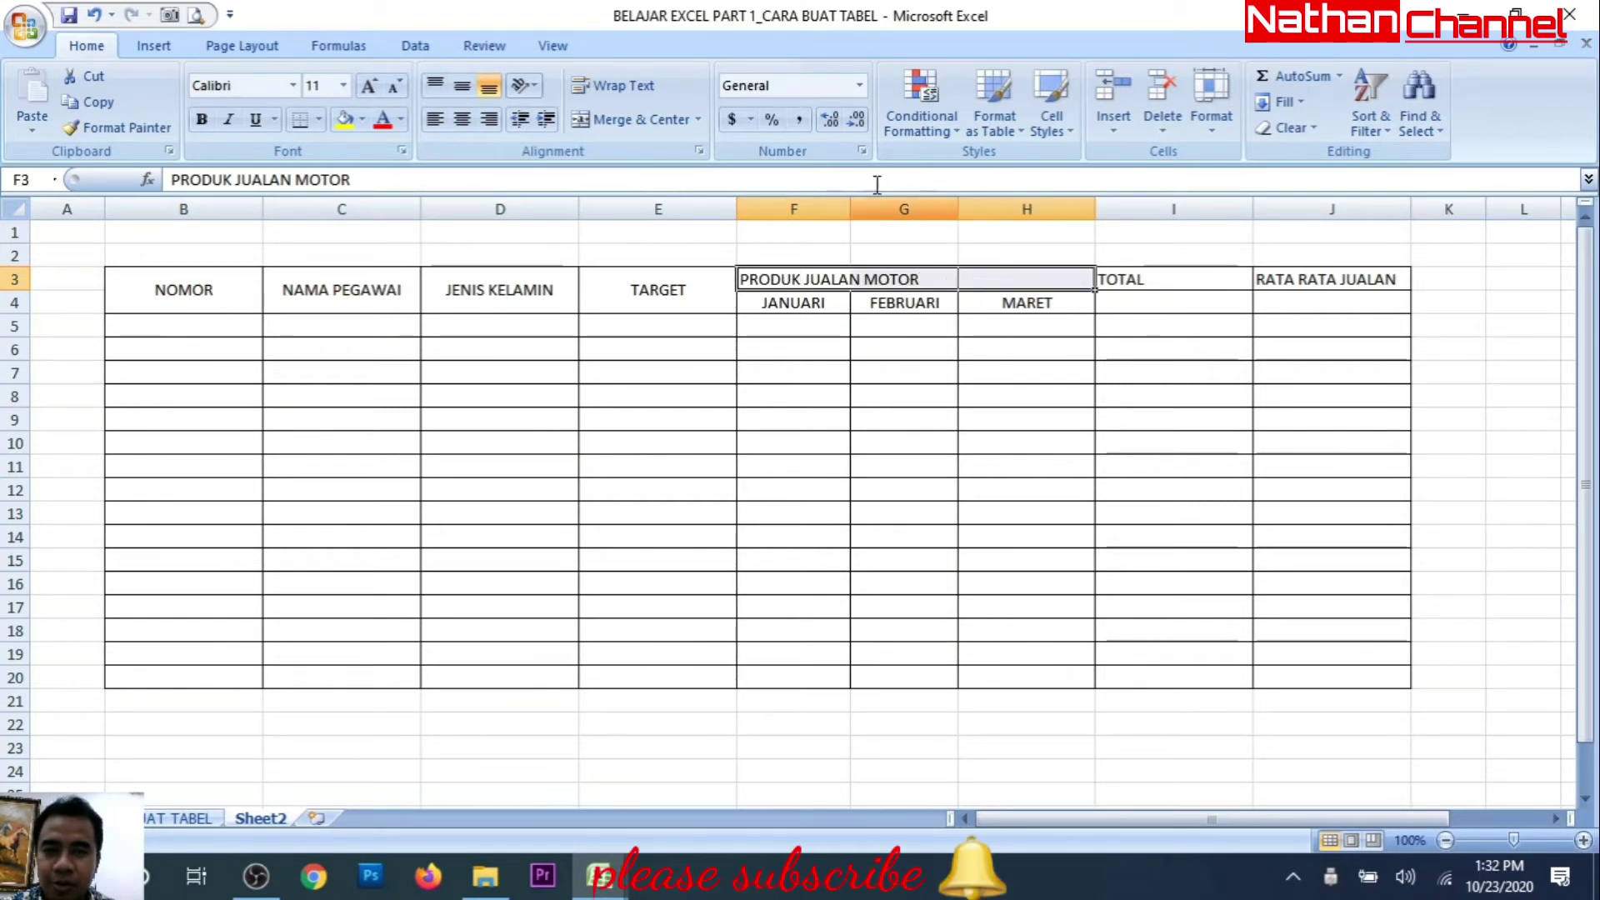
pyautogui.click(643, 122)
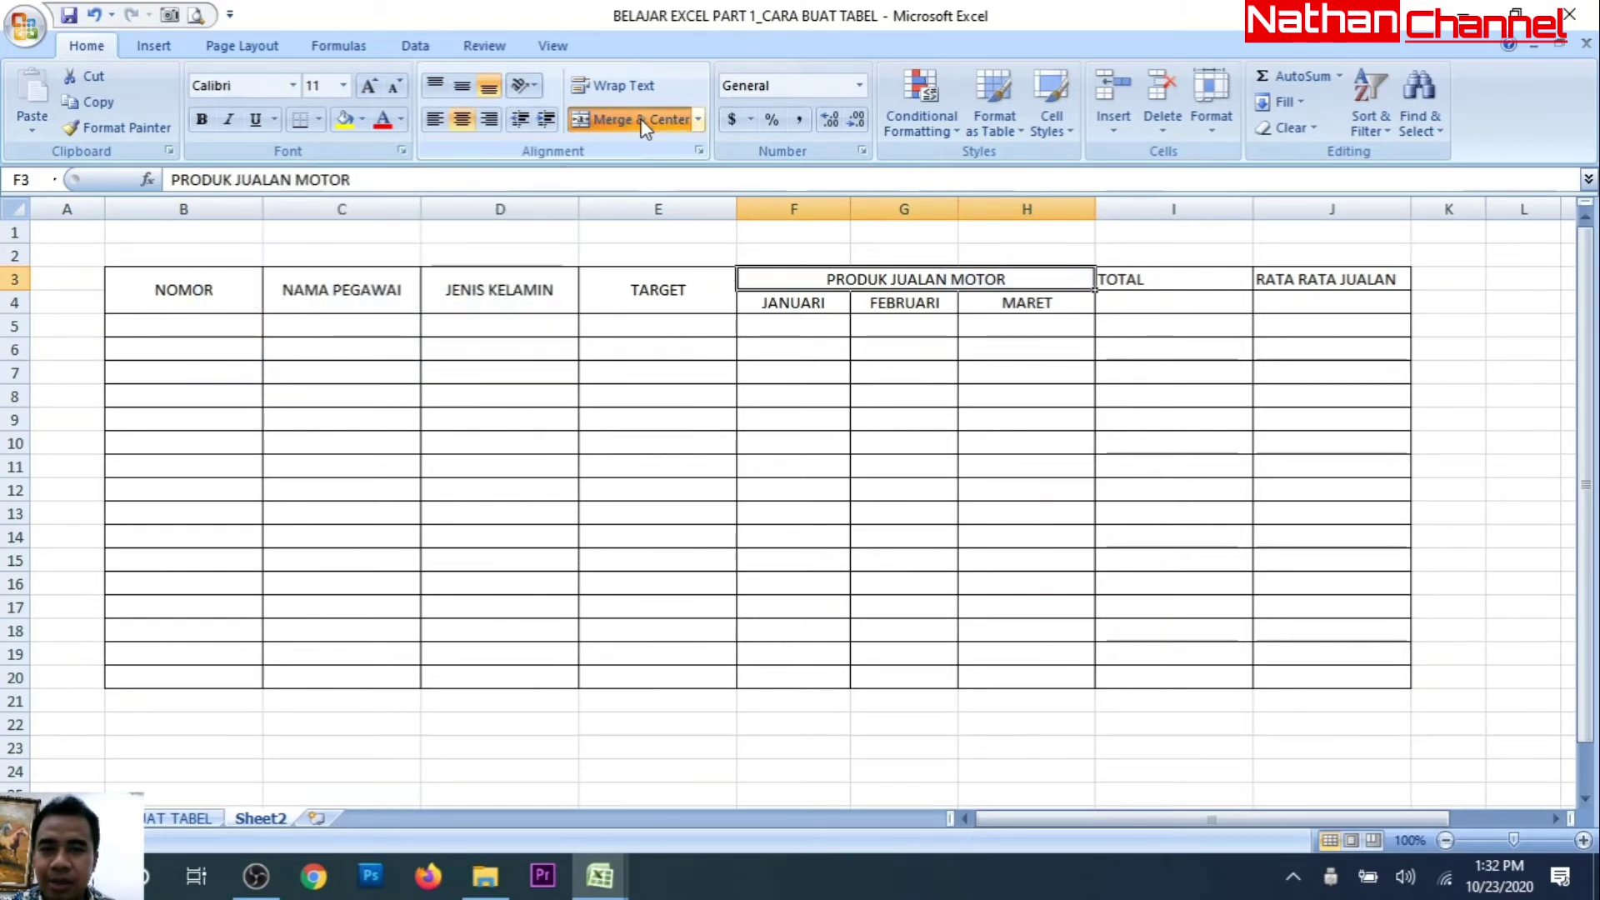
# Step: Merge and middle-align the TOTAL (I3:I4) and RATA RATA JUALAN (J3:J4) headers
pyautogui.click(1190, 280)
pyautogui.moveTo(1190, 280); pyautogui.dragTo(1189, 296)
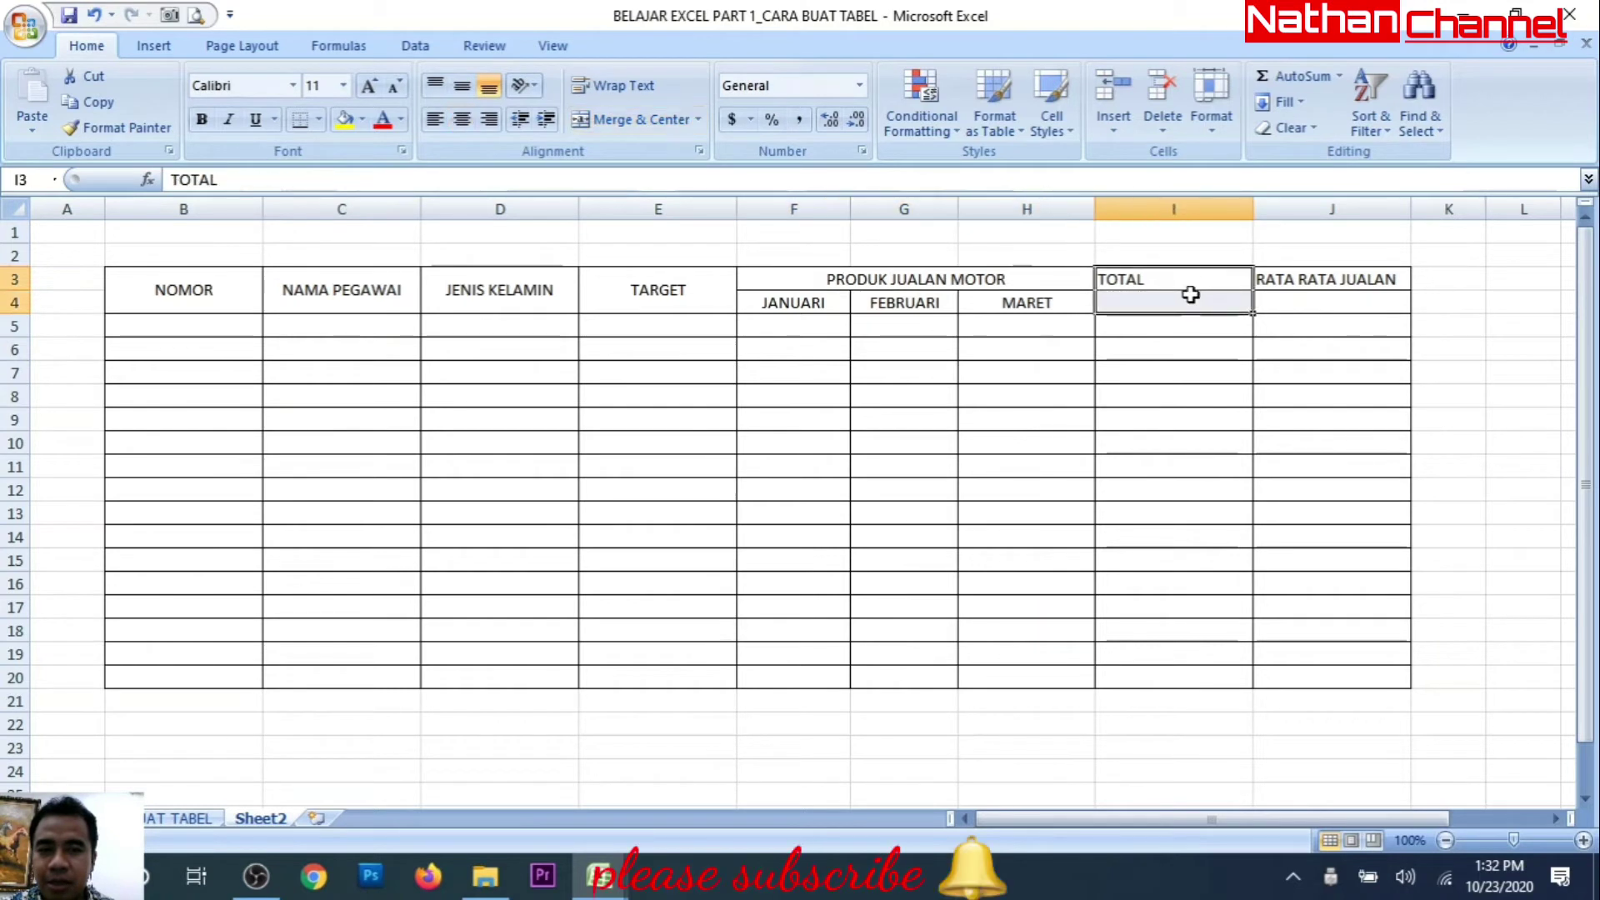
pyautogui.click(643, 122)
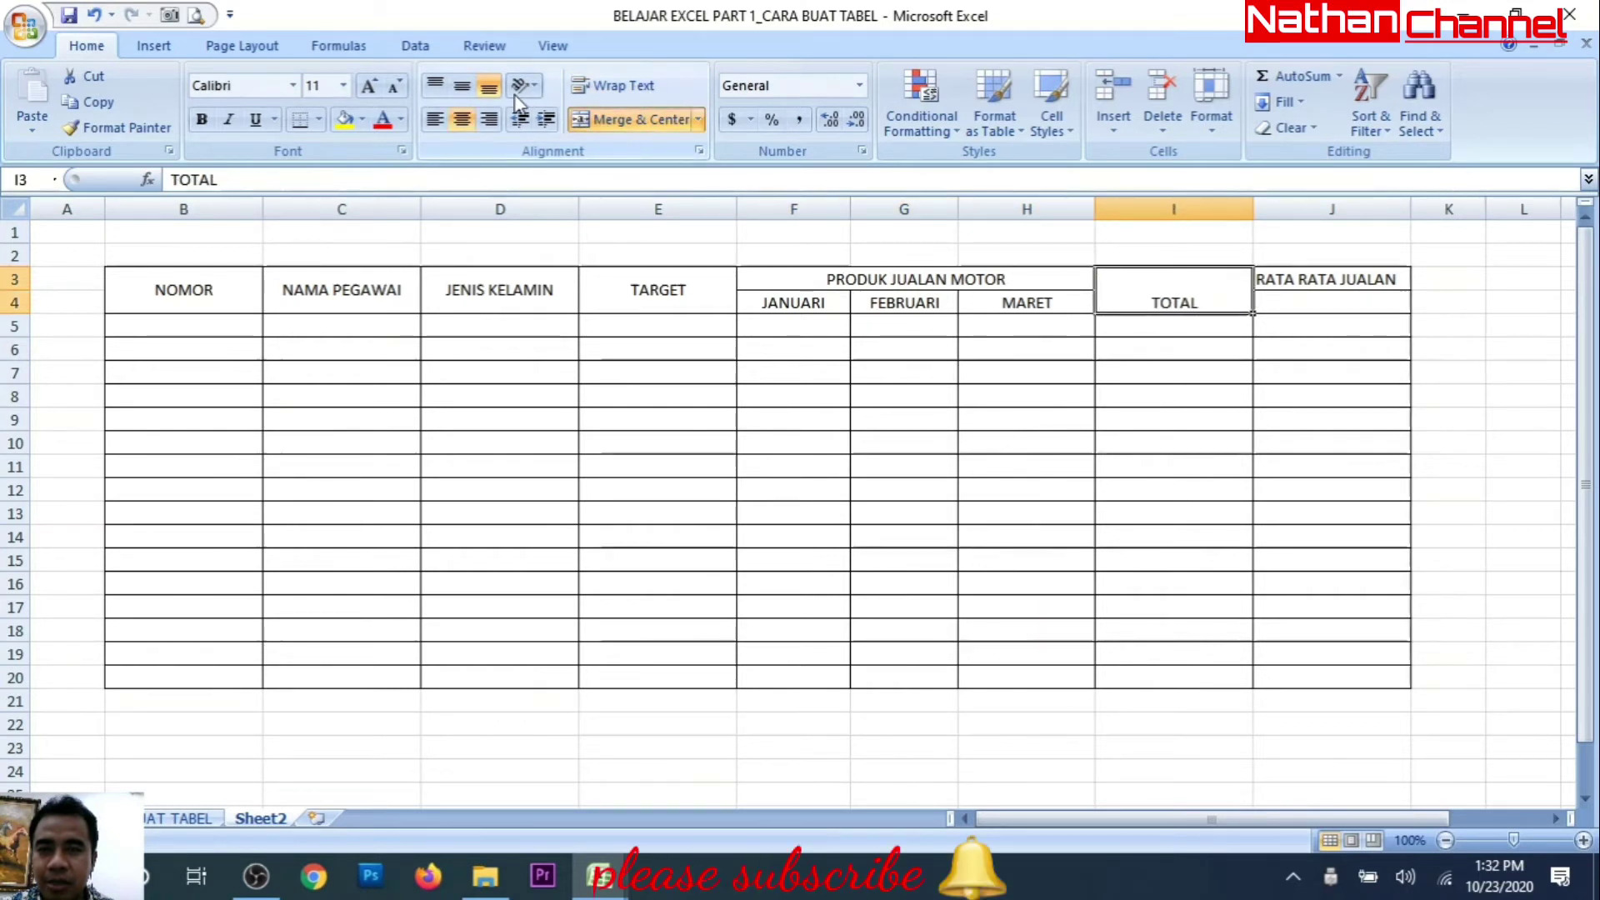
pyautogui.click(461, 86)
pyautogui.moveTo(1320, 280); pyautogui.dragTo(1325, 303)
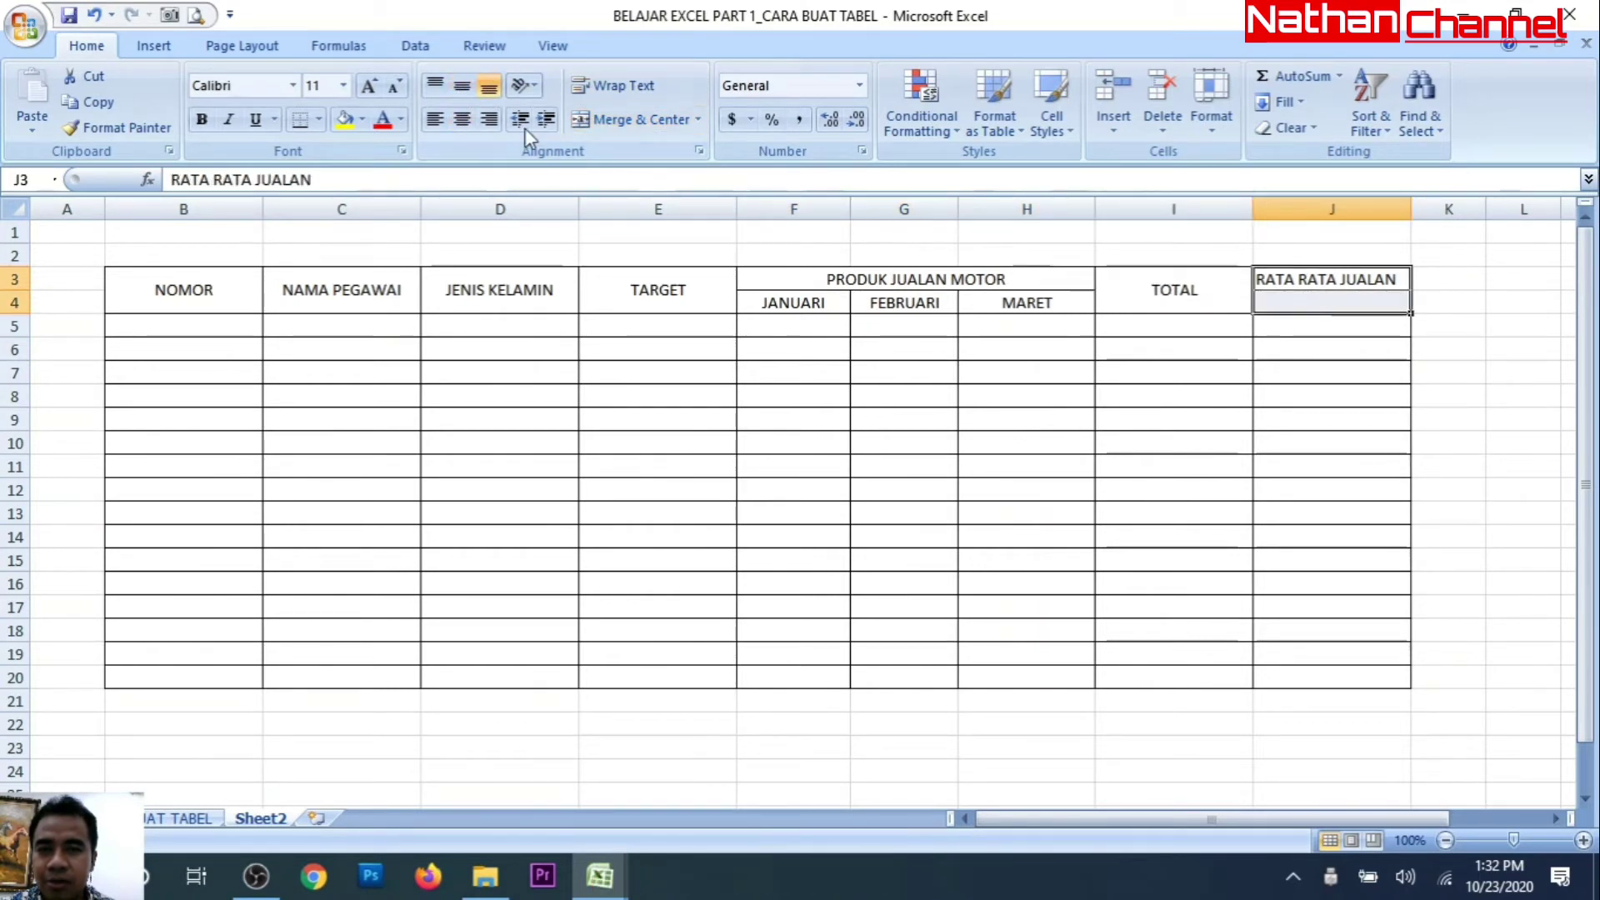
pyautogui.click(461, 85)
pyautogui.click(616, 119)
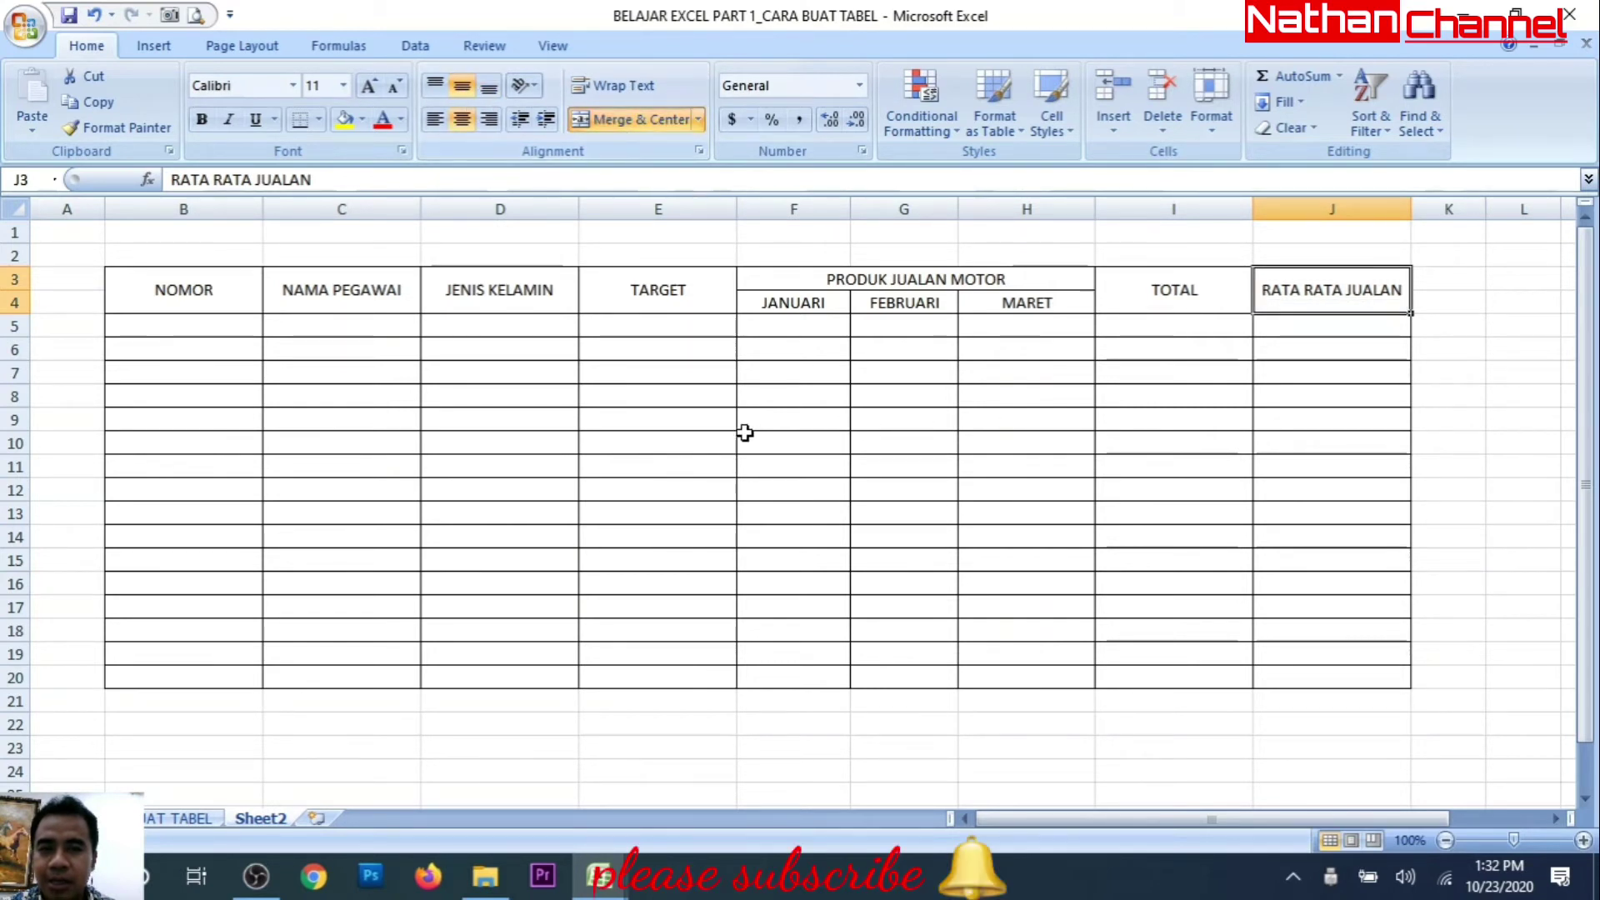
pyautogui.click(503, 460)
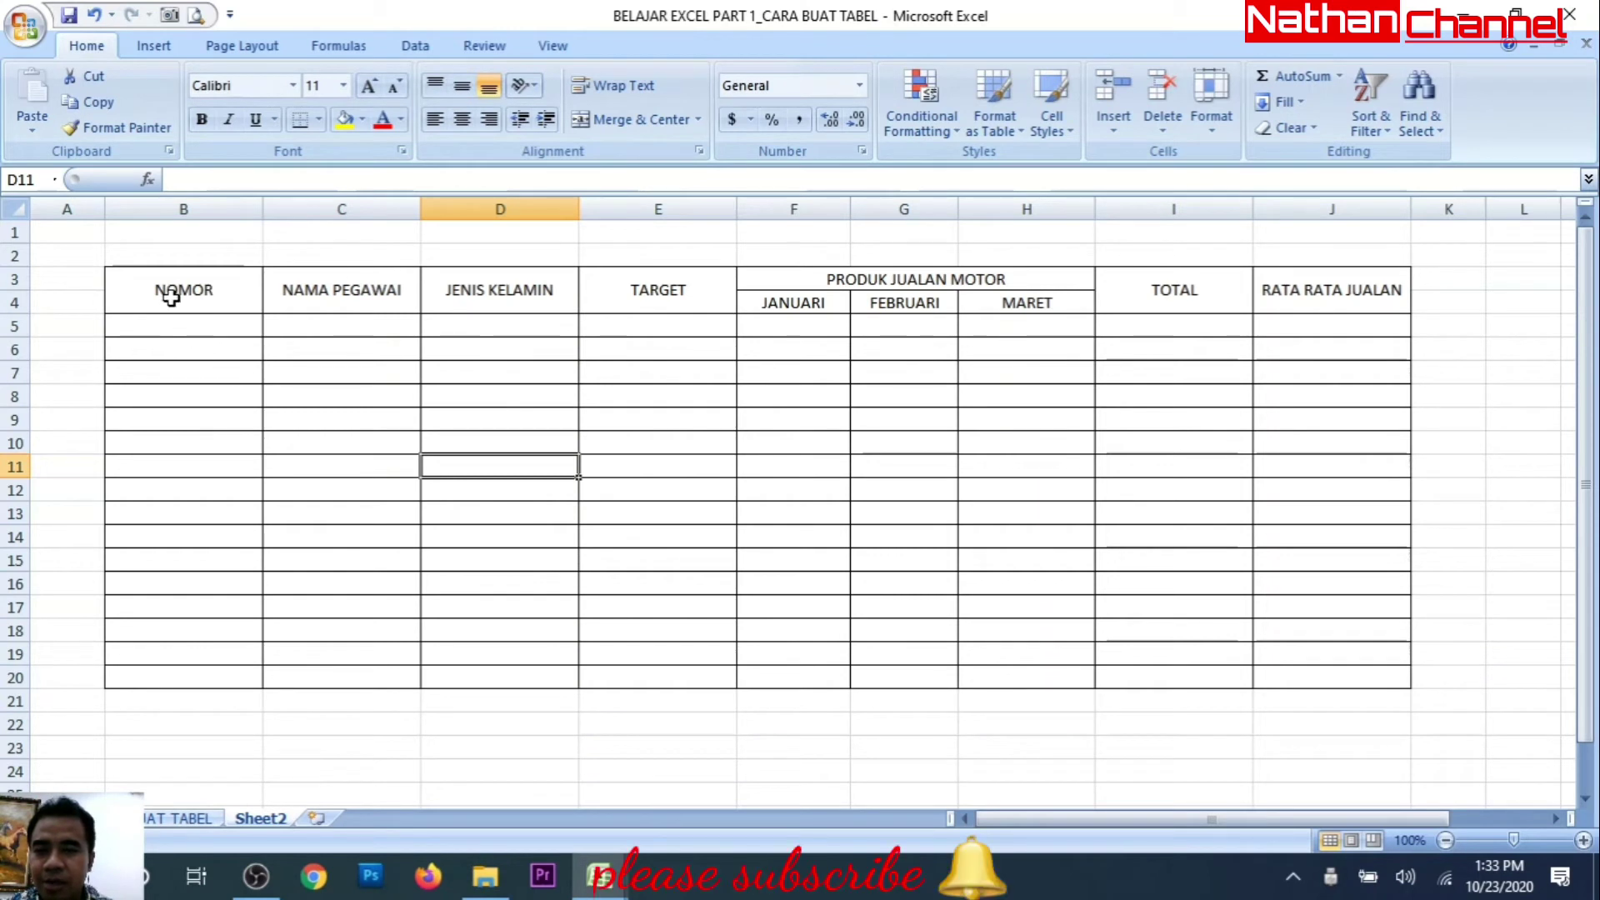
# Step: Bold the header block B3:J4, trying italic and underline then removing them
pyautogui.moveTo(155, 296); pyautogui.dragTo(1298, 289)
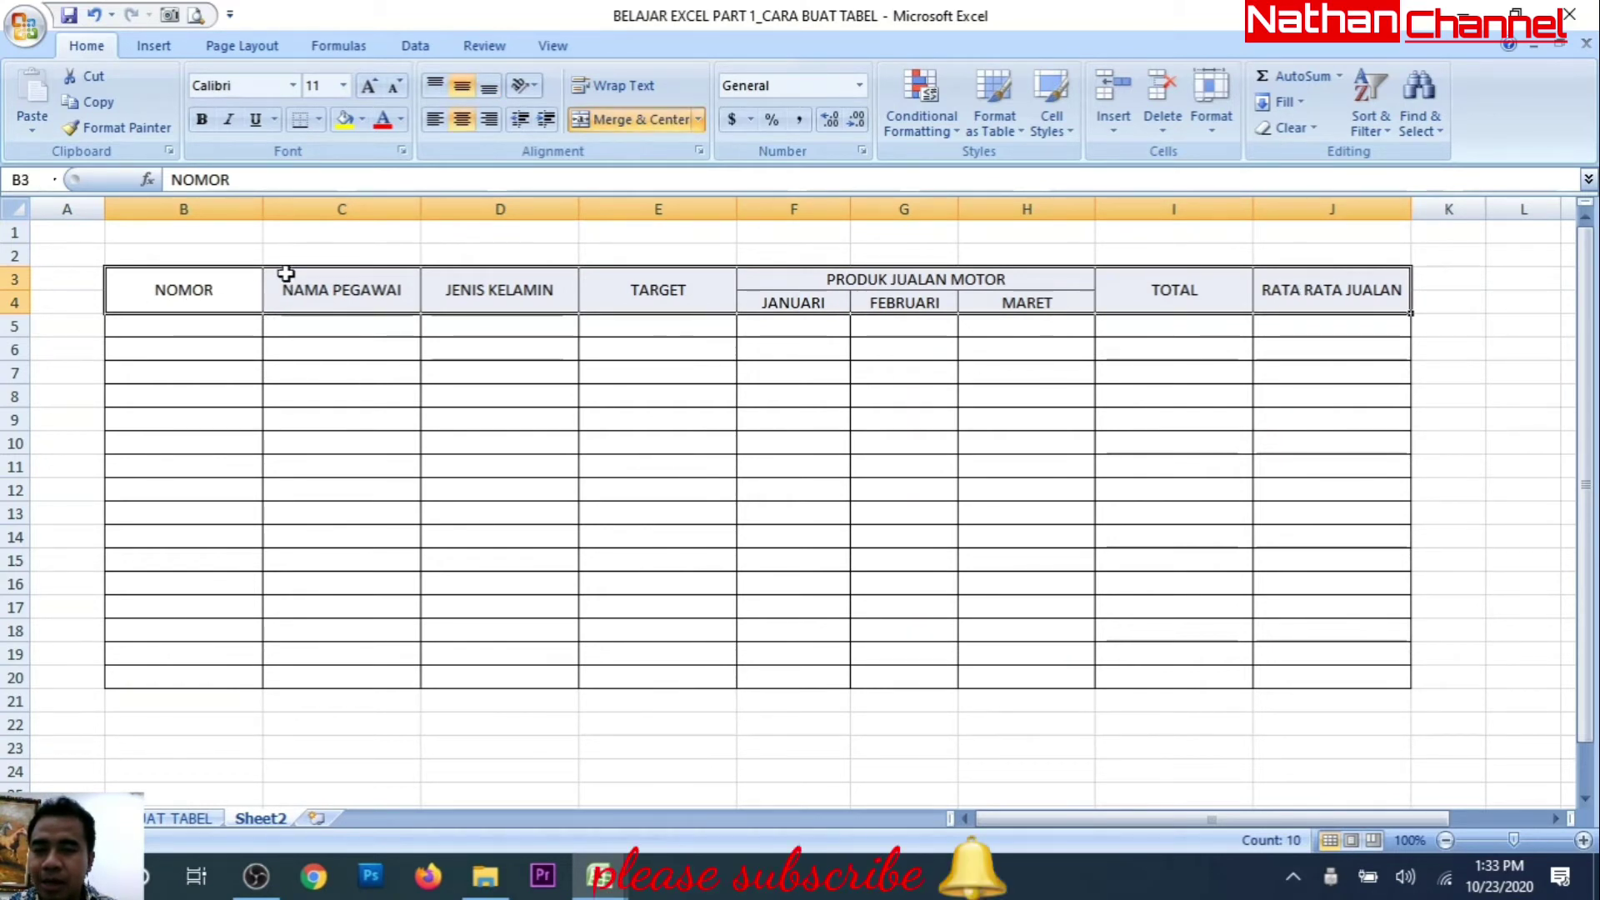
pyautogui.click(202, 121)
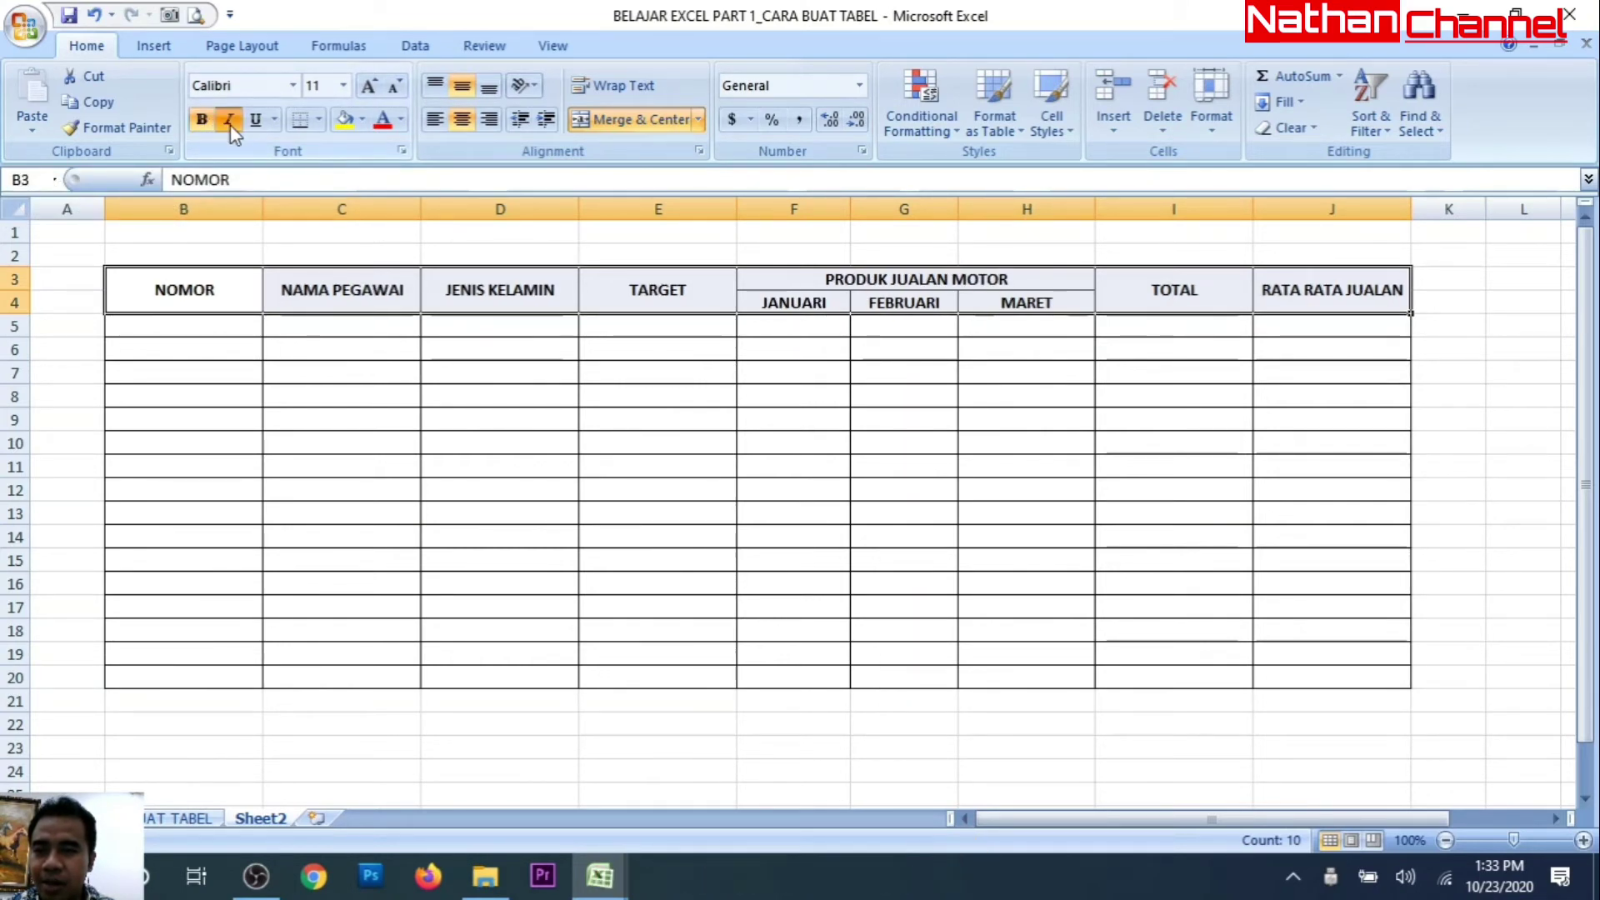
pyautogui.click(229, 122)
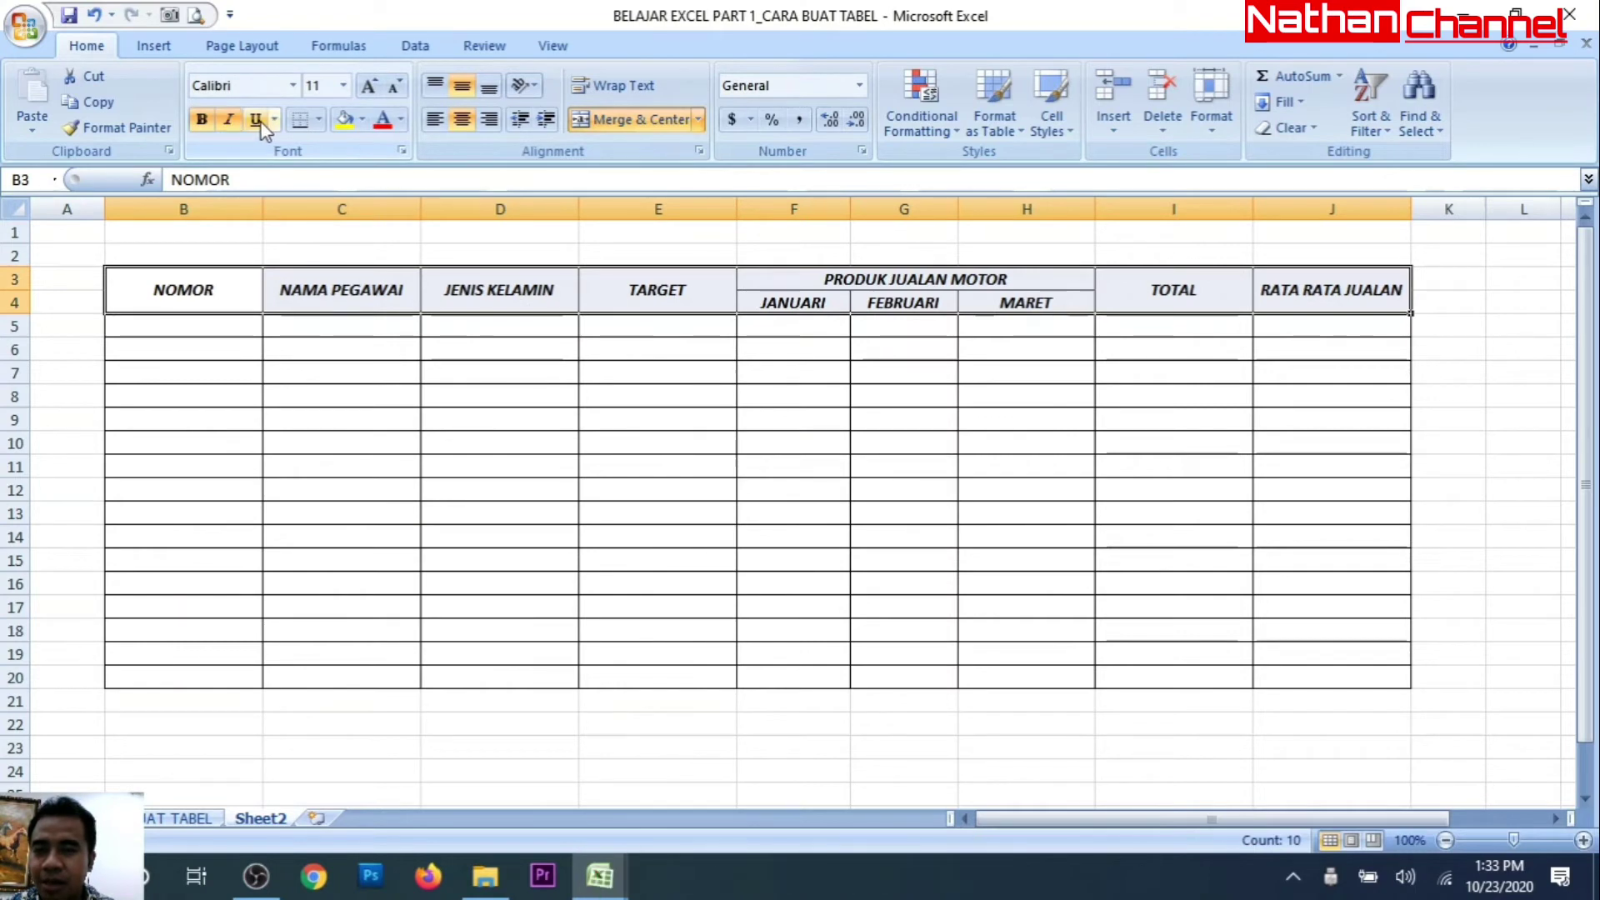
pyautogui.click(259, 123)
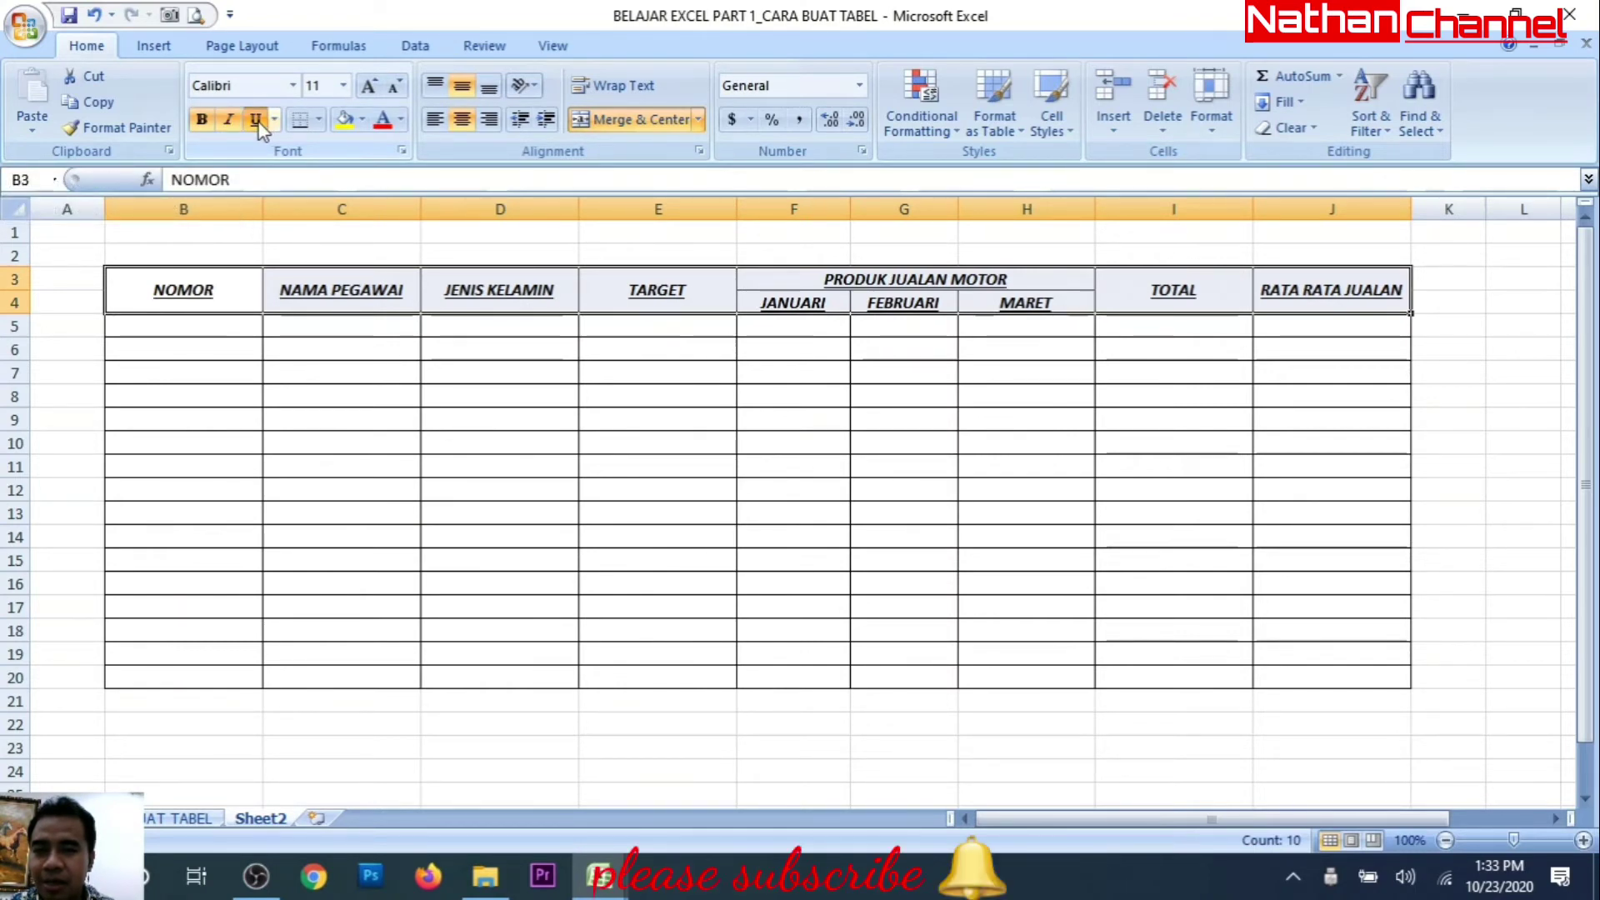
pyautogui.click(259, 123)
pyautogui.click(230, 121)
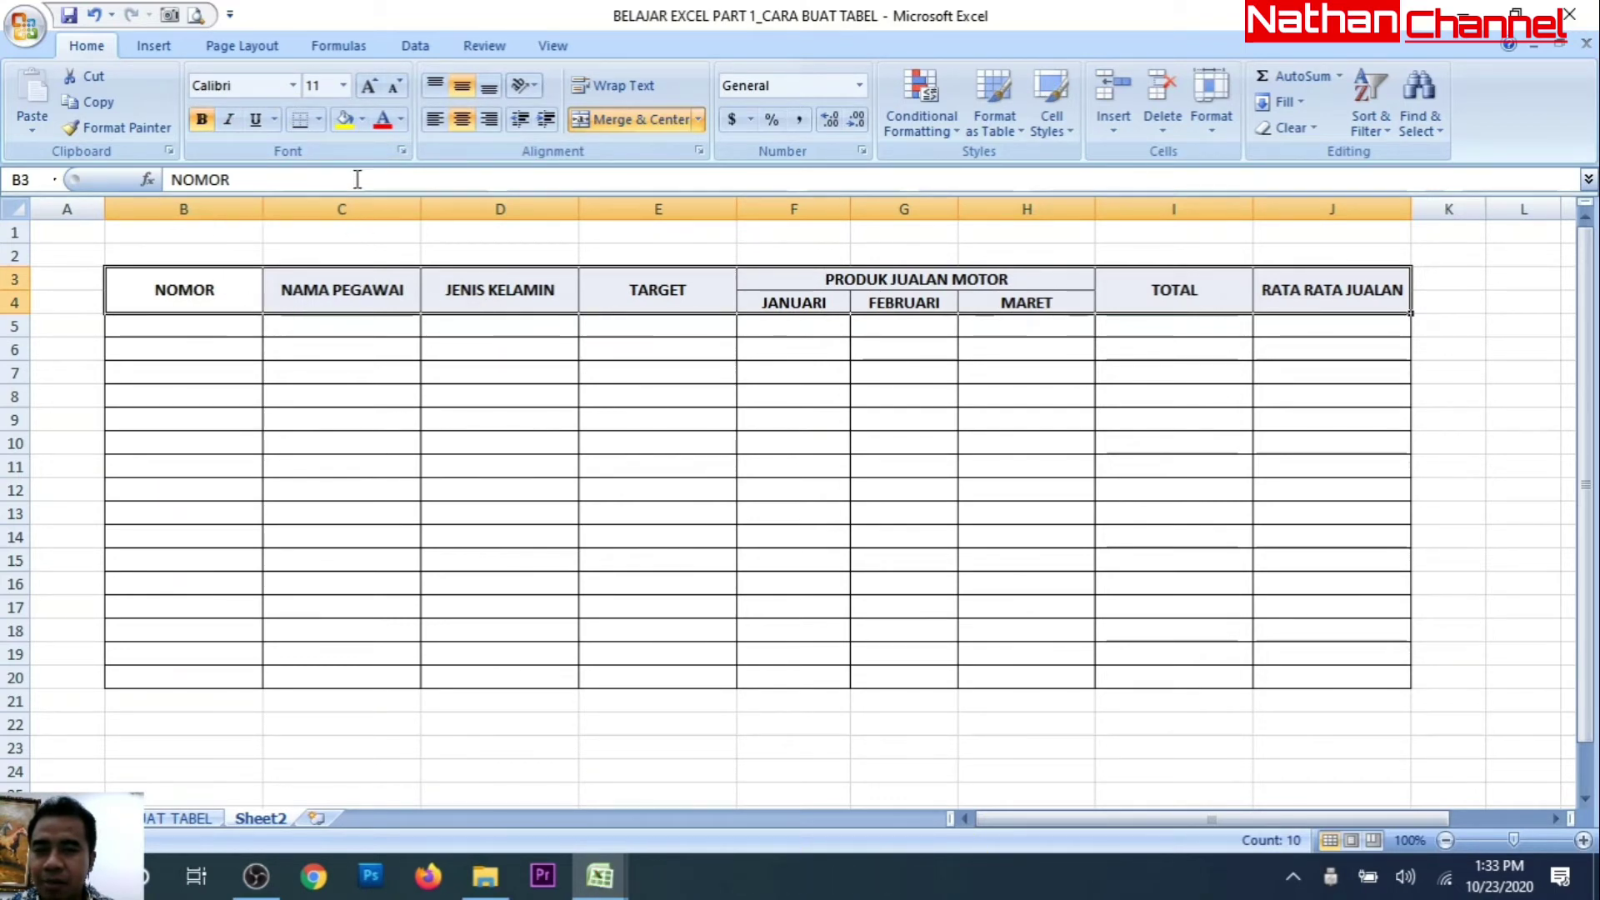
# Step: Fill B3:J4 with dark teal and set the header font colour to white
pyautogui.click(364, 120)
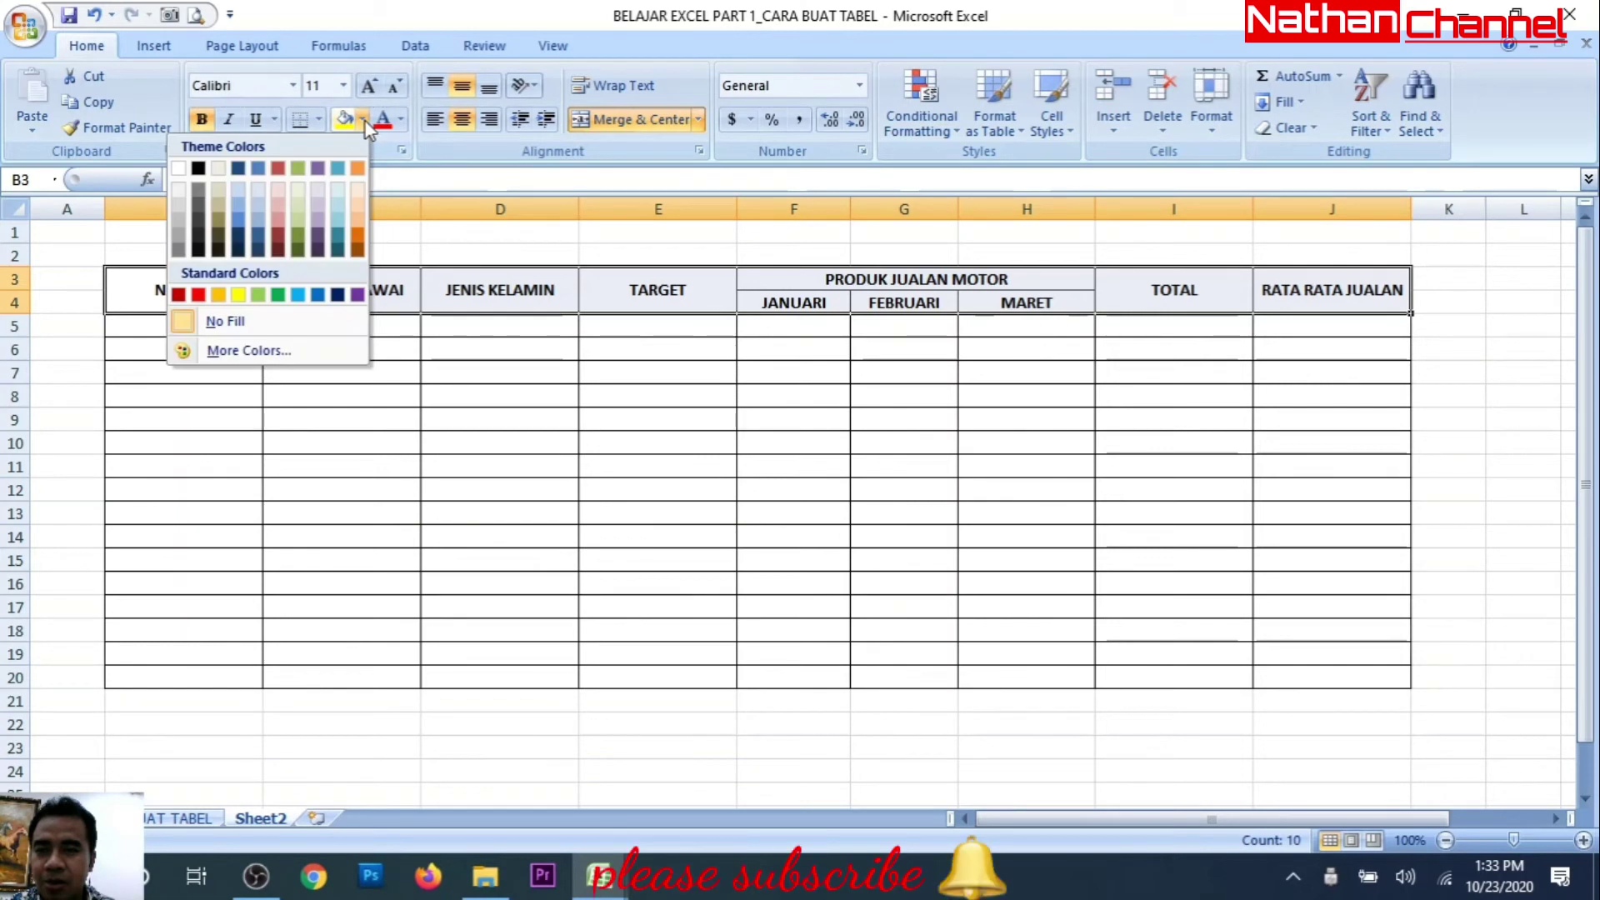
pyautogui.click(338, 249)
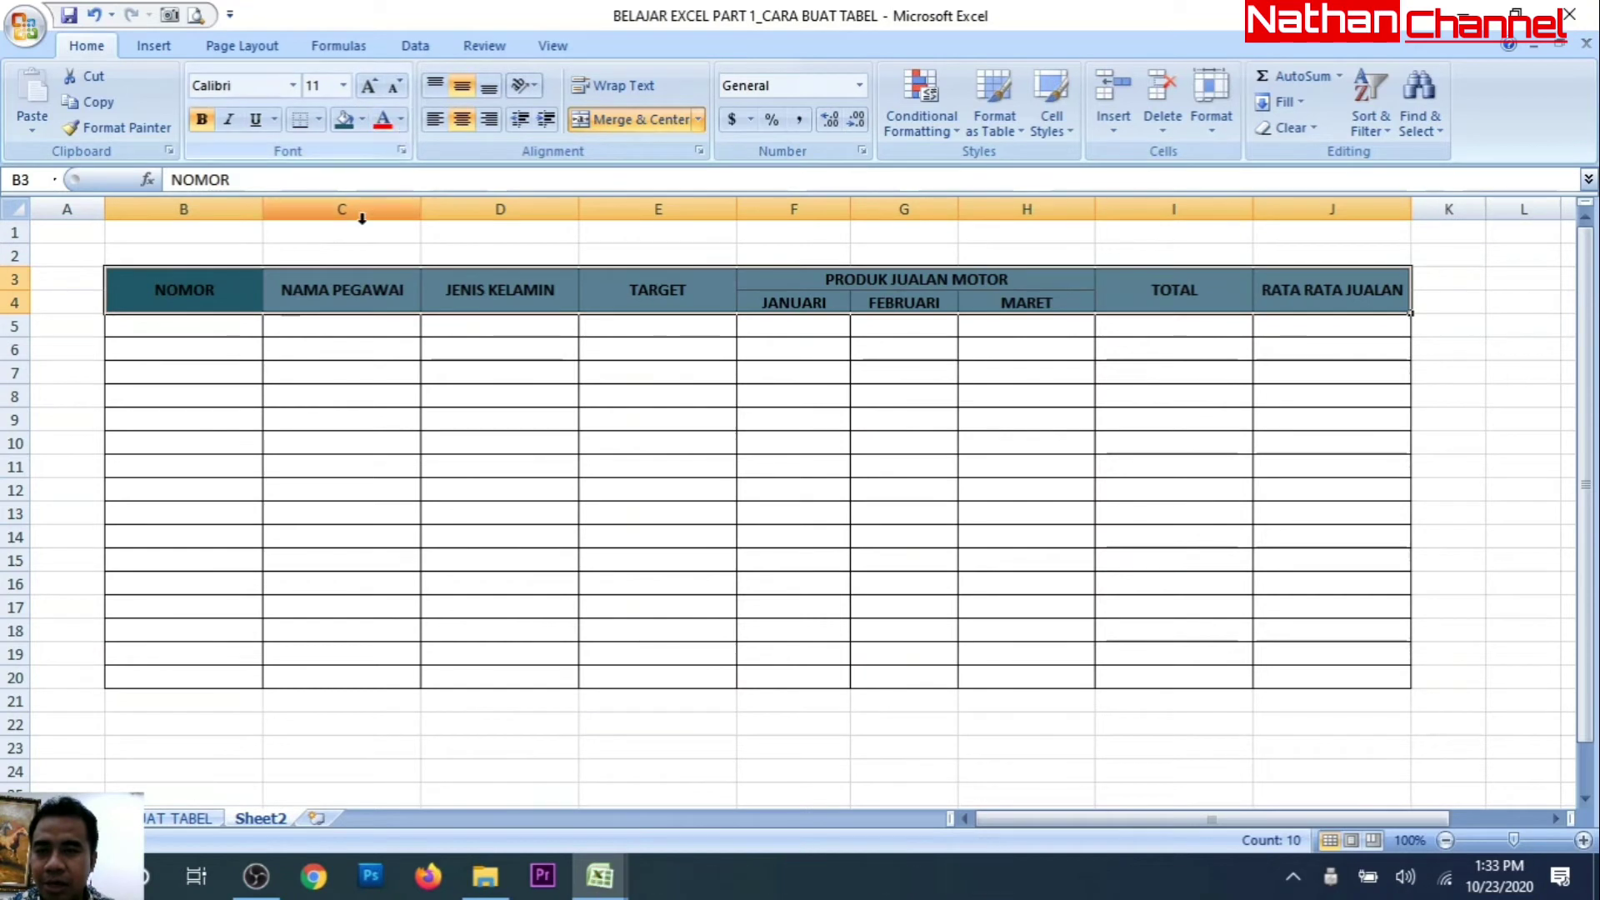
pyautogui.click(403, 125)
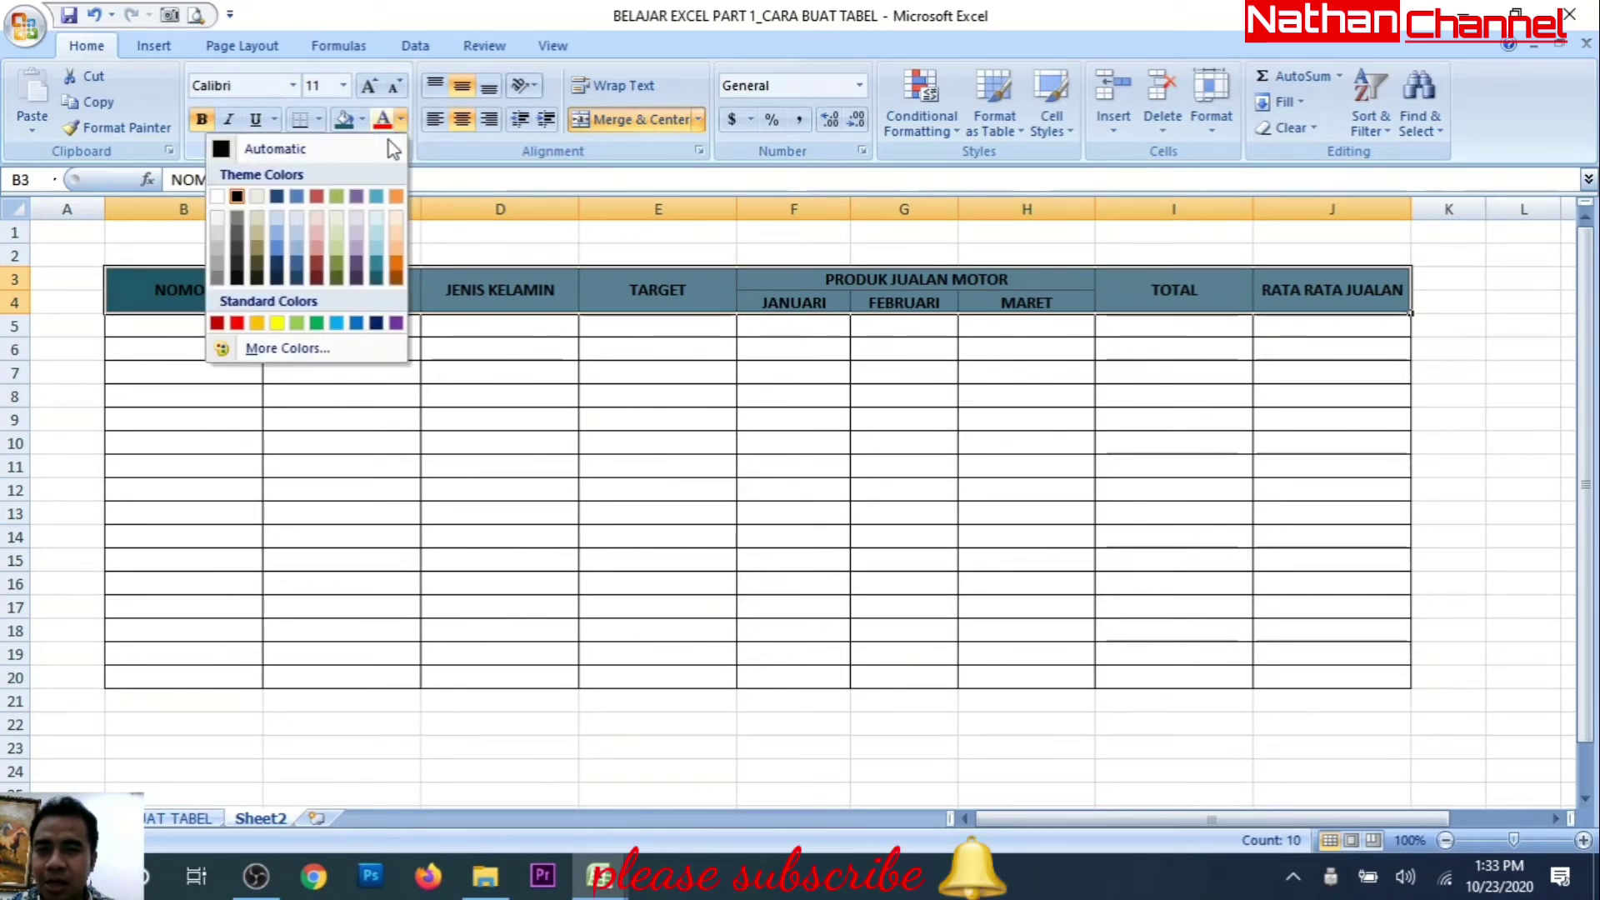
pyautogui.click(218, 198)
pyautogui.click(507, 423)
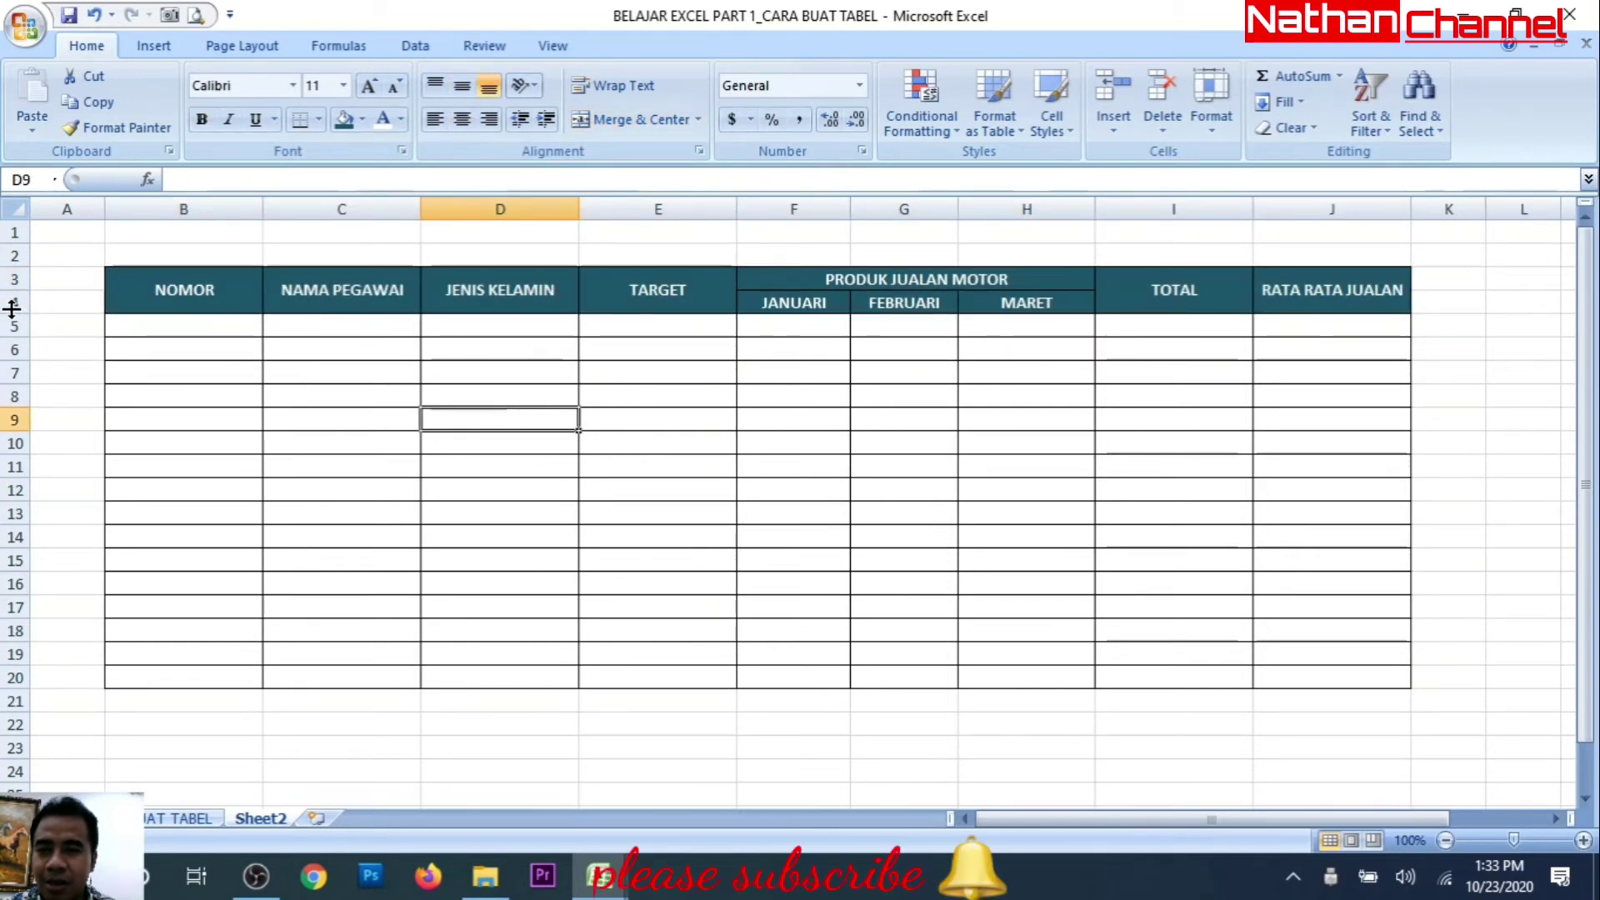
pyautogui.moveTo(11, 308); pyautogui.dragTo(12, 309)
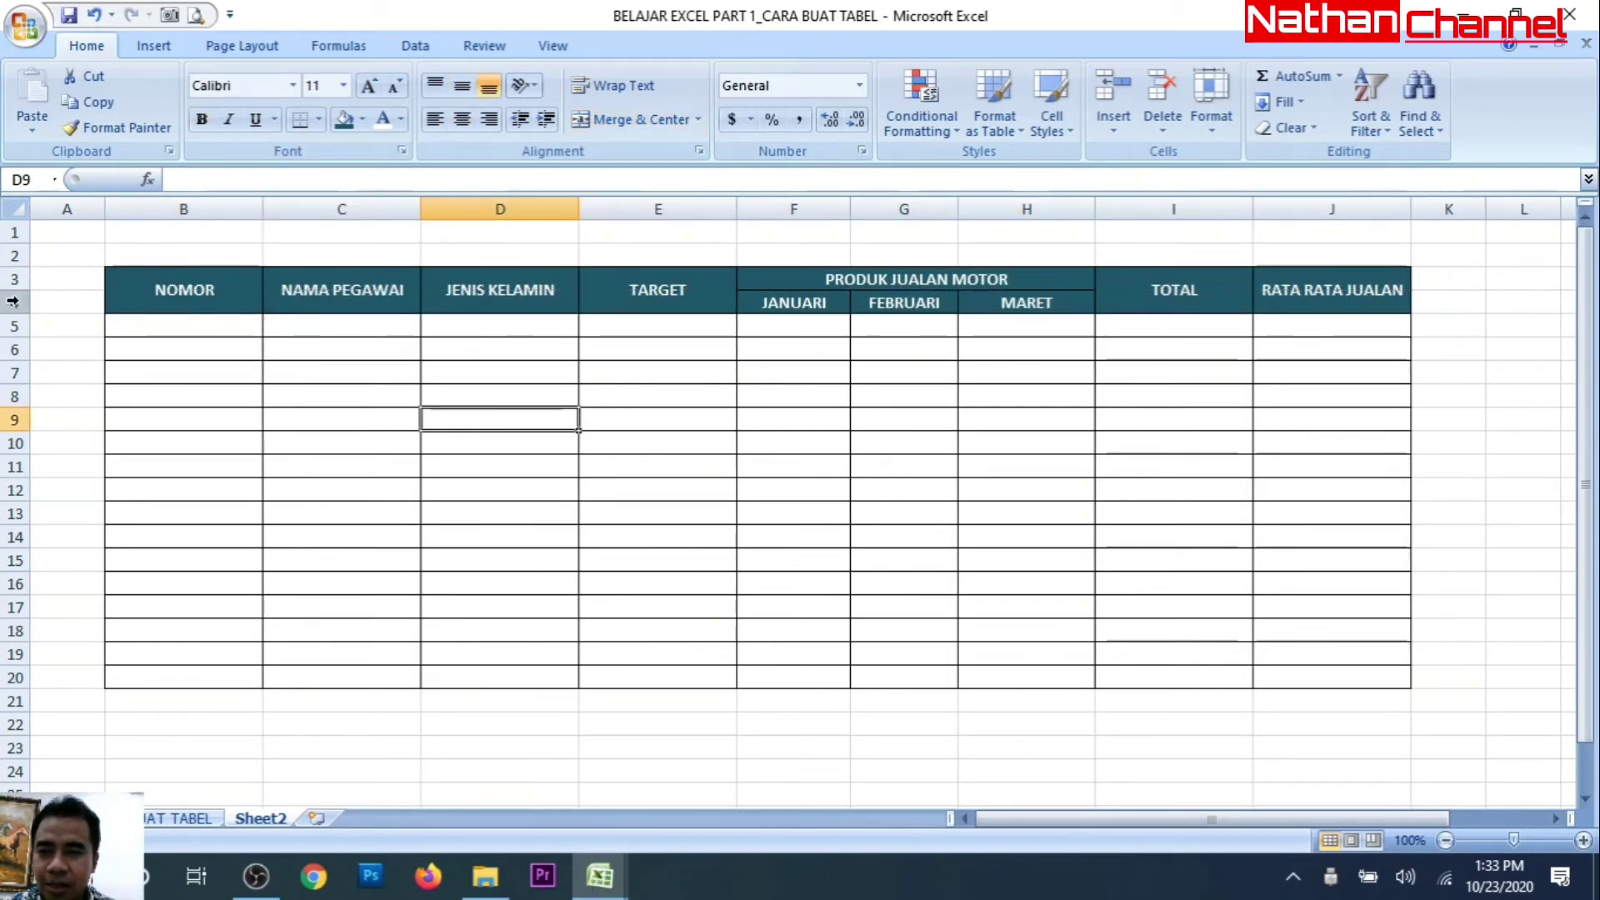
pyautogui.click(12, 301)
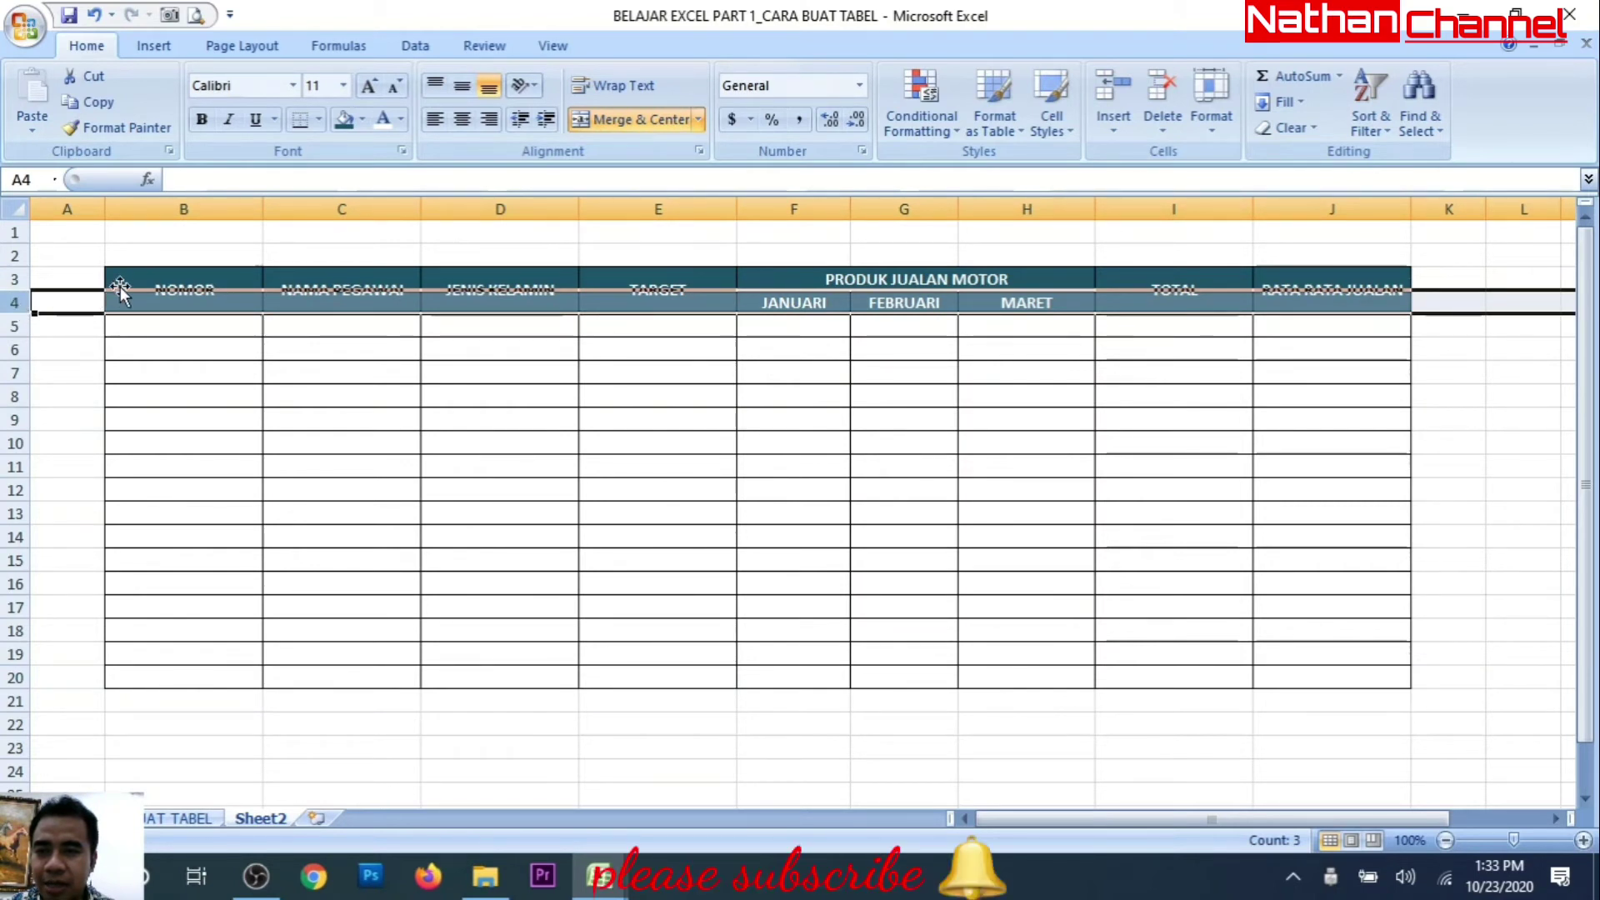
# Step: Increase the height of header rows 3 and 4 to about 22.50
pyautogui.click(144, 285)
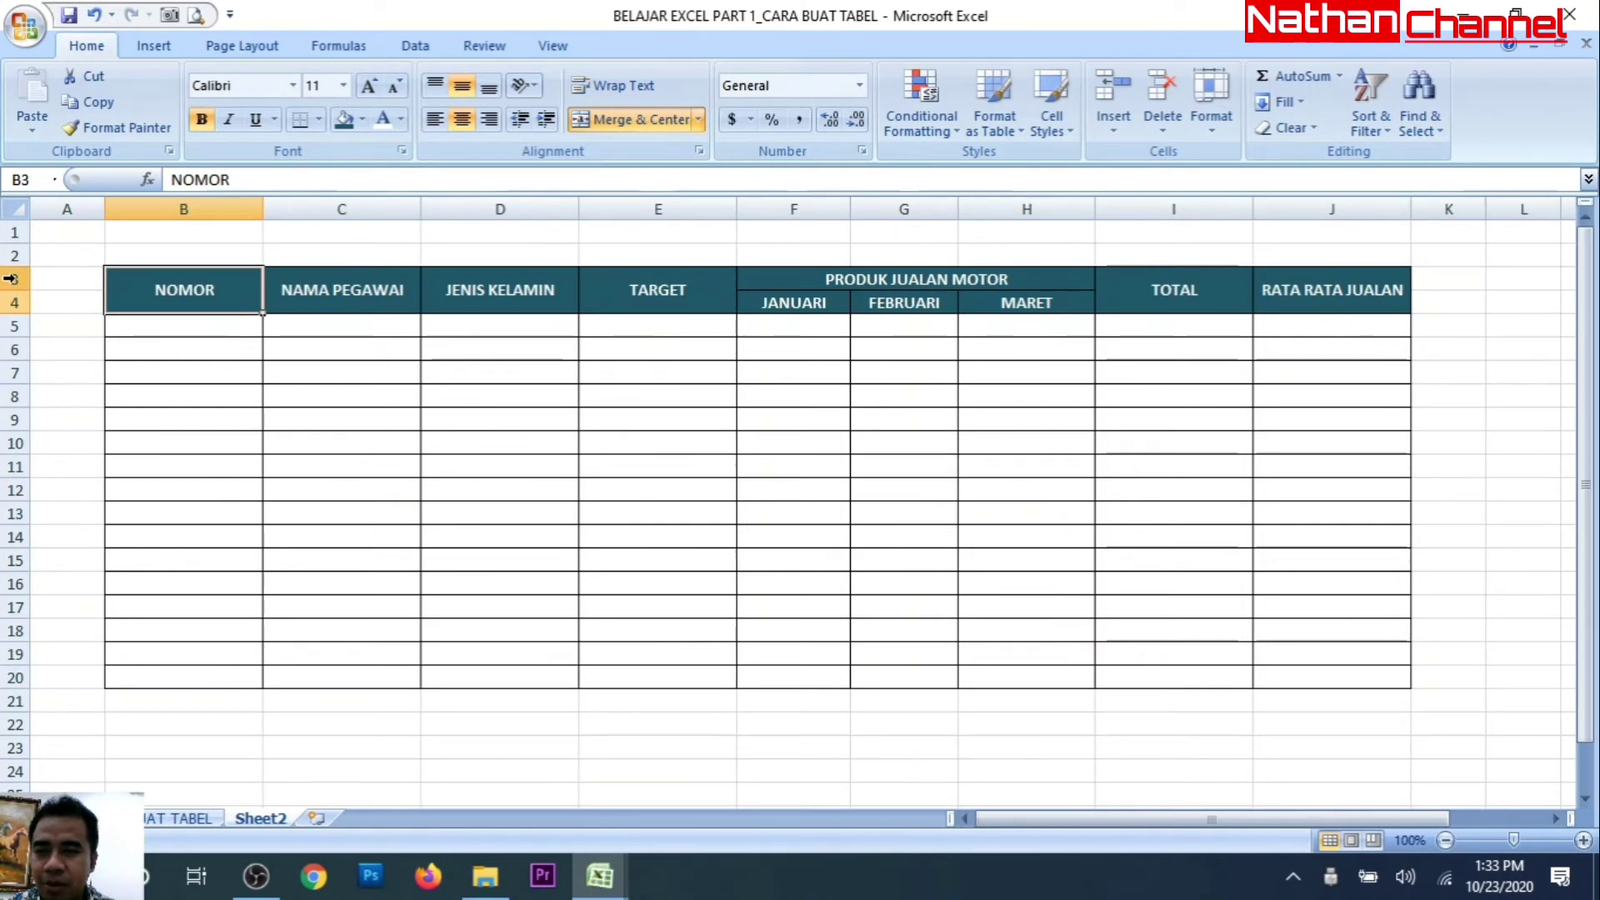
pyautogui.moveTo(9, 278); pyautogui.dragTo(8, 302)
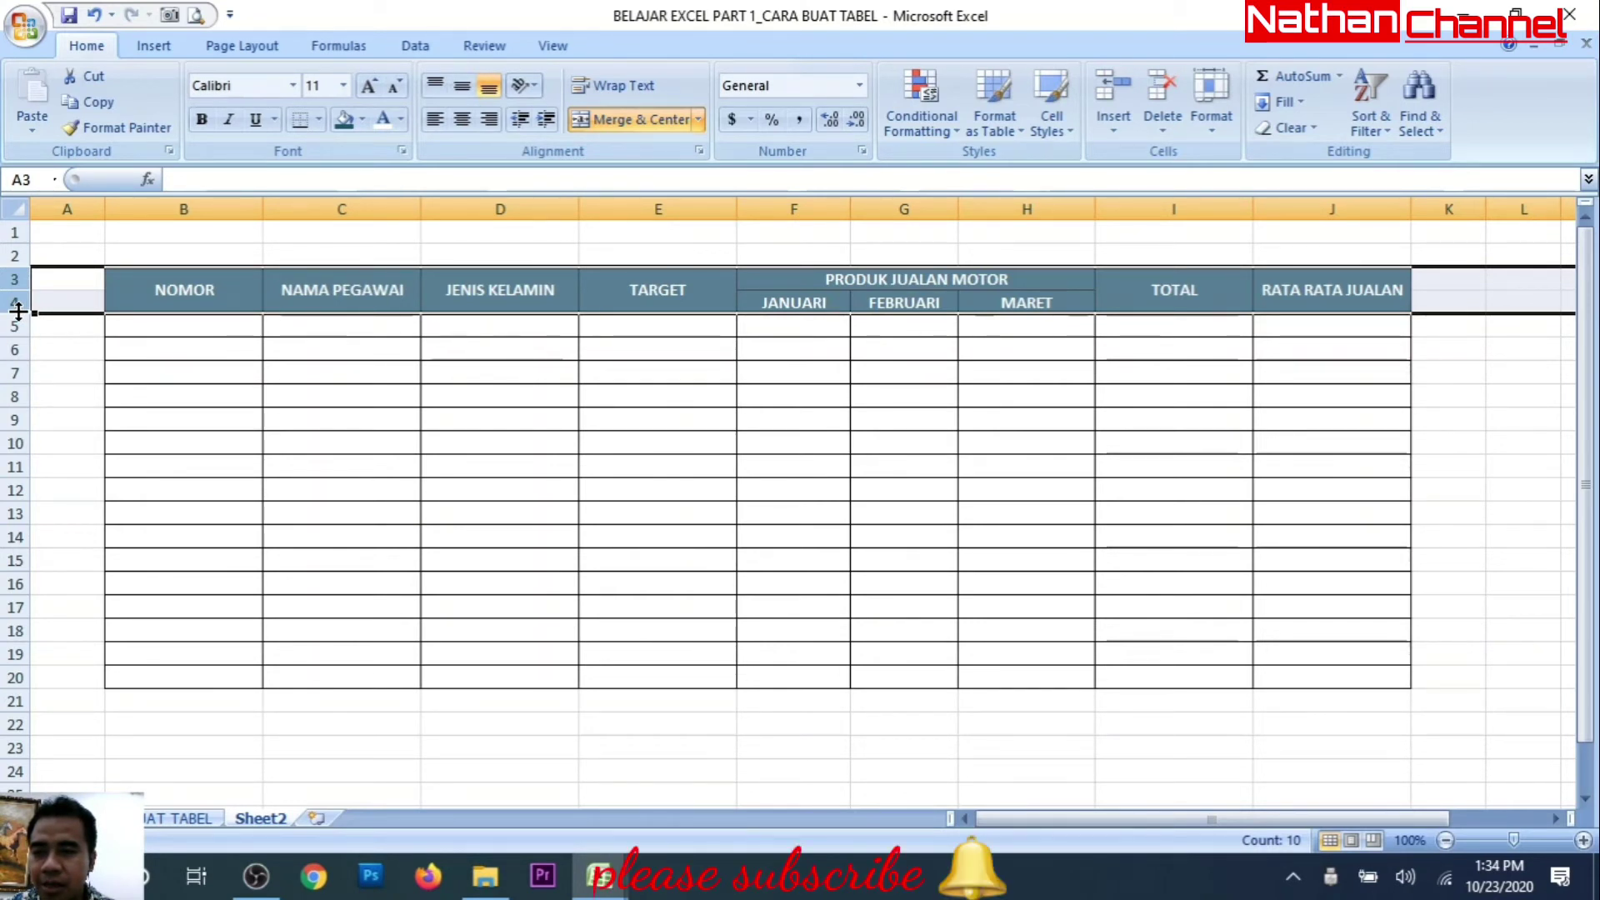
pyautogui.moveTo(17, 310); pyautogui.dragTo(21, 327)
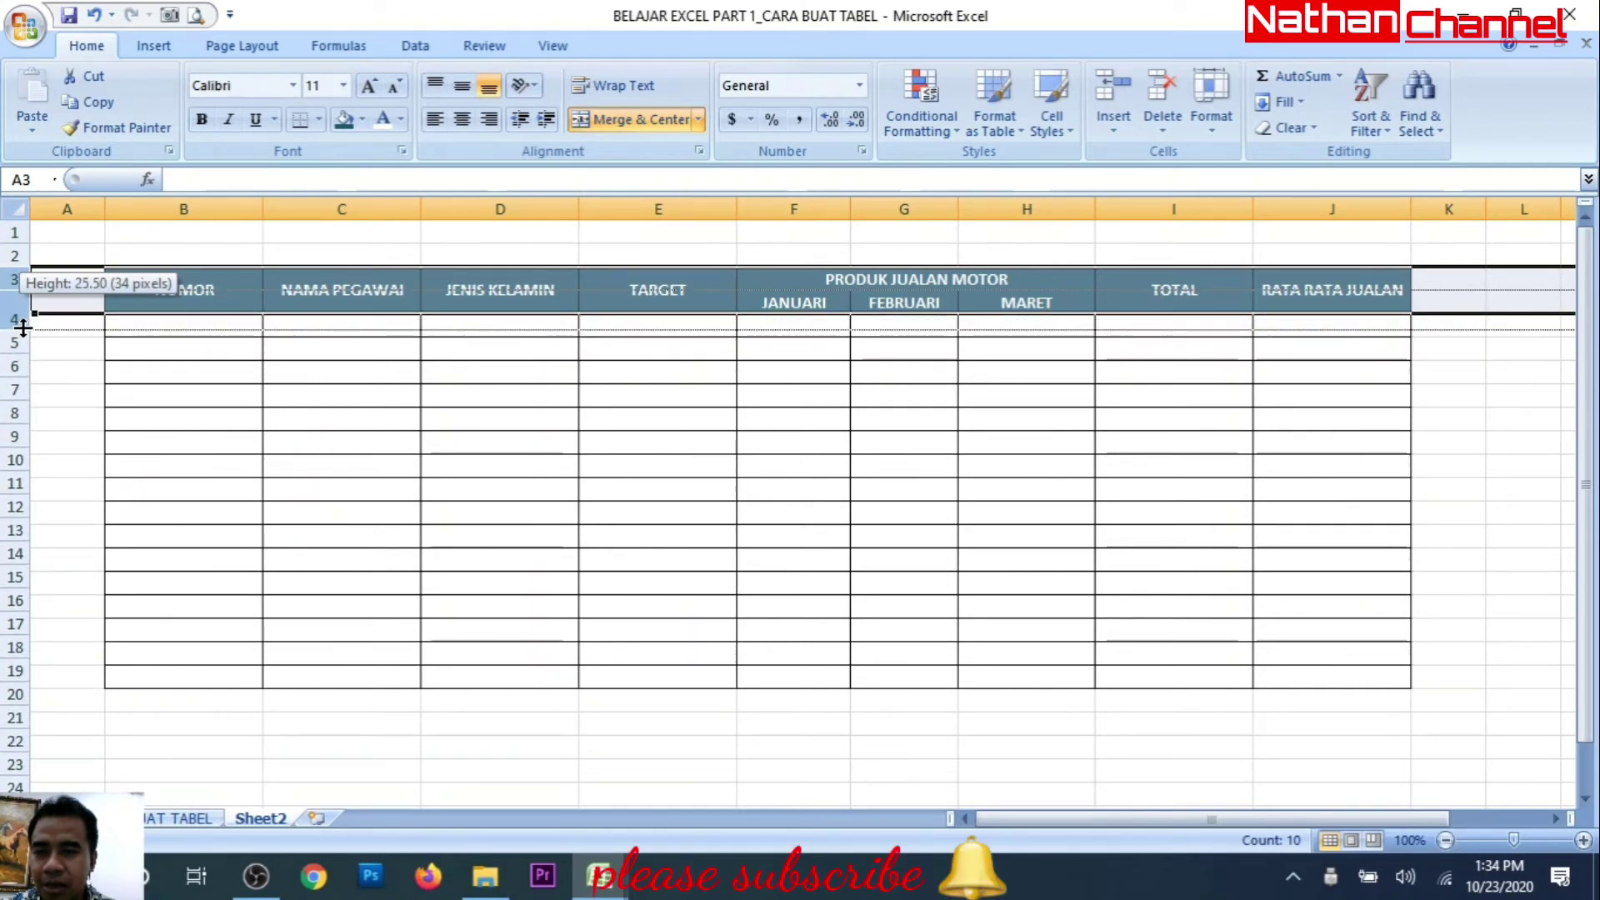
pyautogui.moveTo(23, 327); pyautogui.dragTo(19, 329)
pyautogui.click(1466, 496)
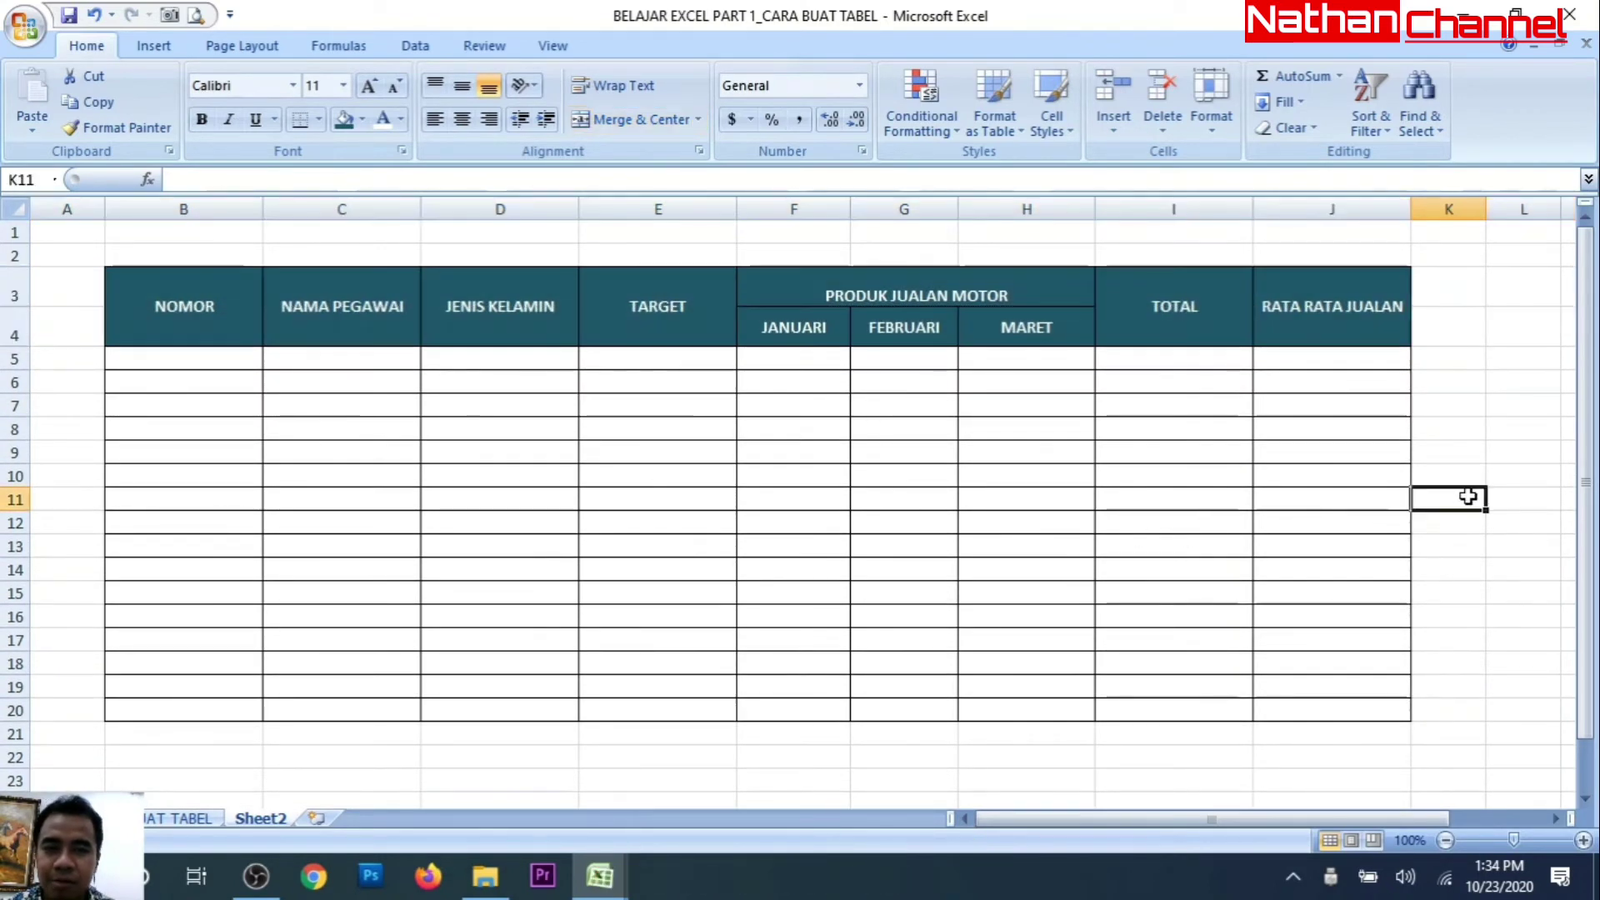
# Step: Enter the numbers 1 to 4 down B5:B8
pyautogui.click(71, 298)
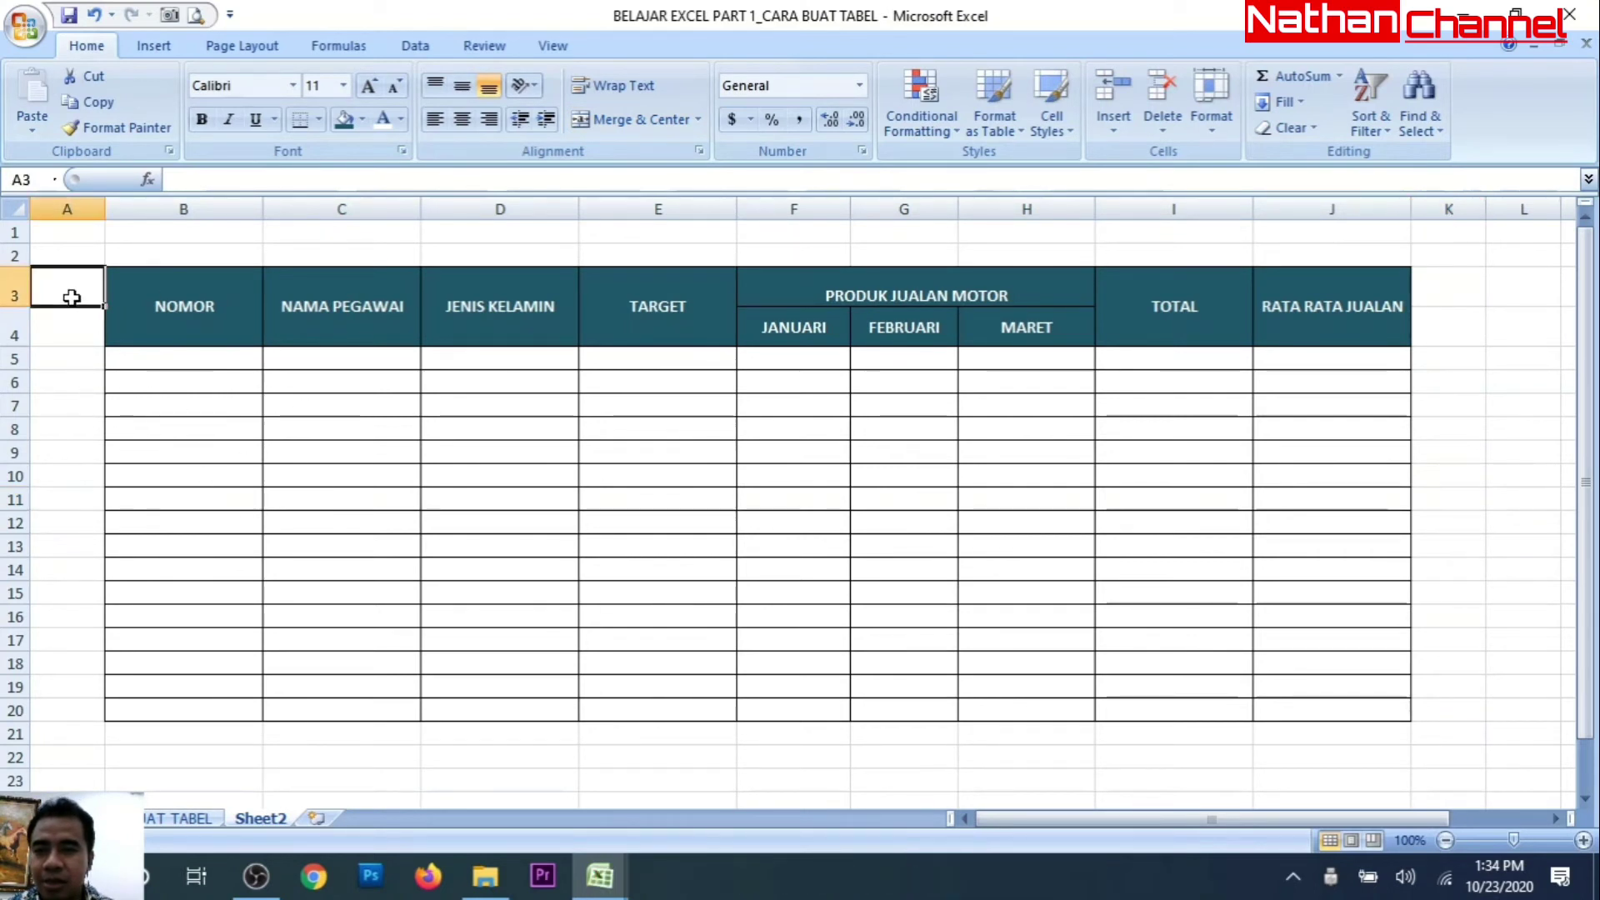
pyautogui.click(59, 332)
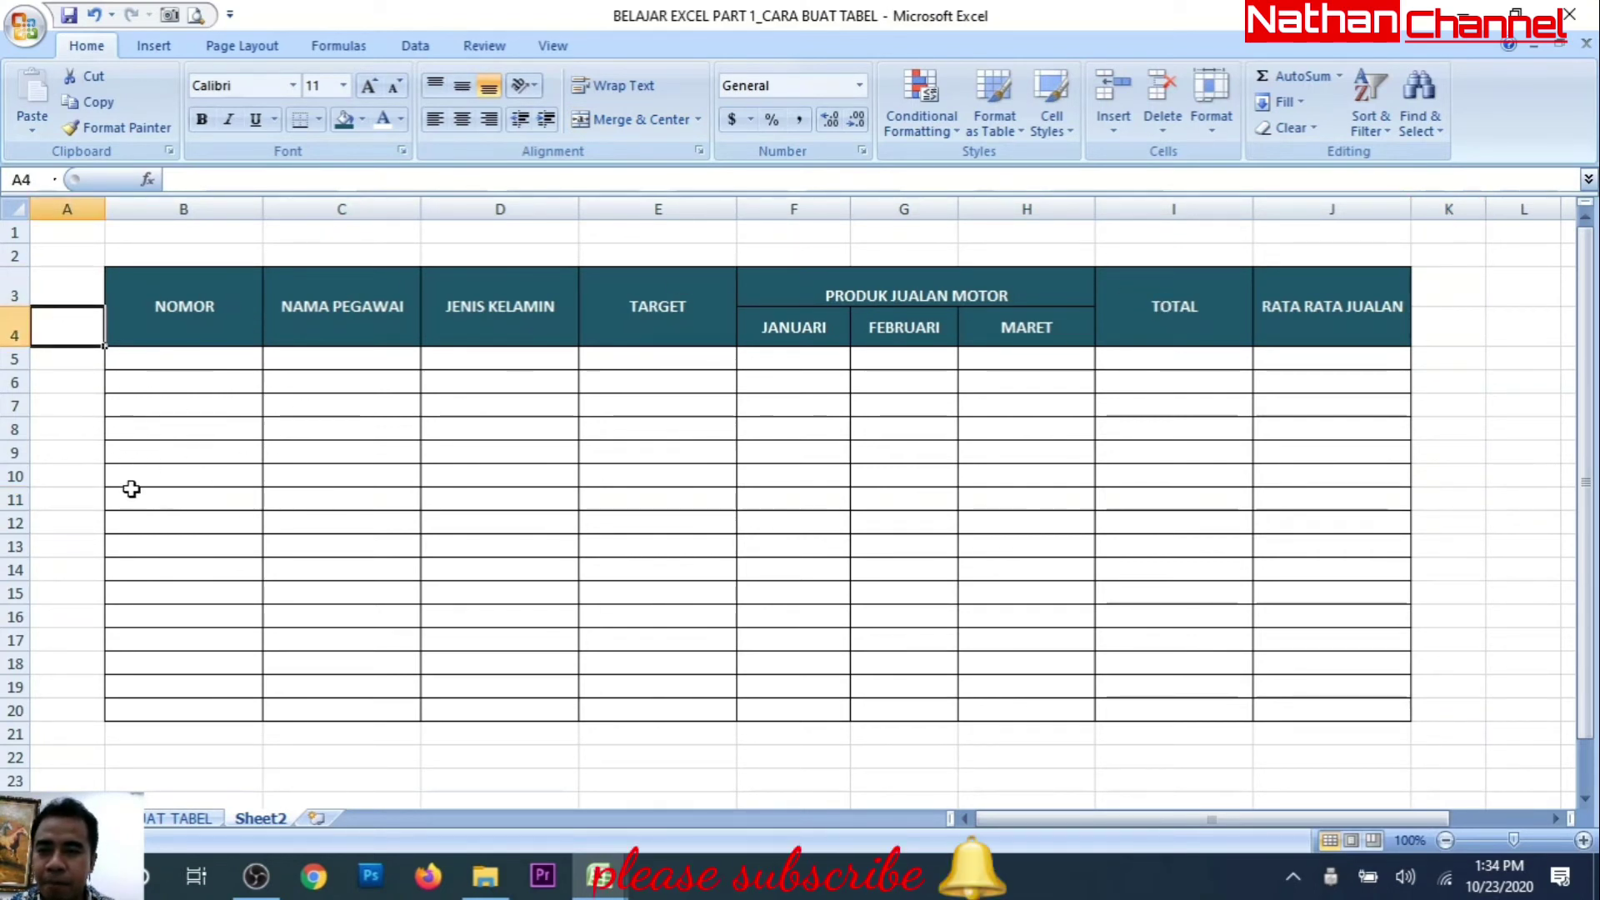
pyautogui.click(227, 357)
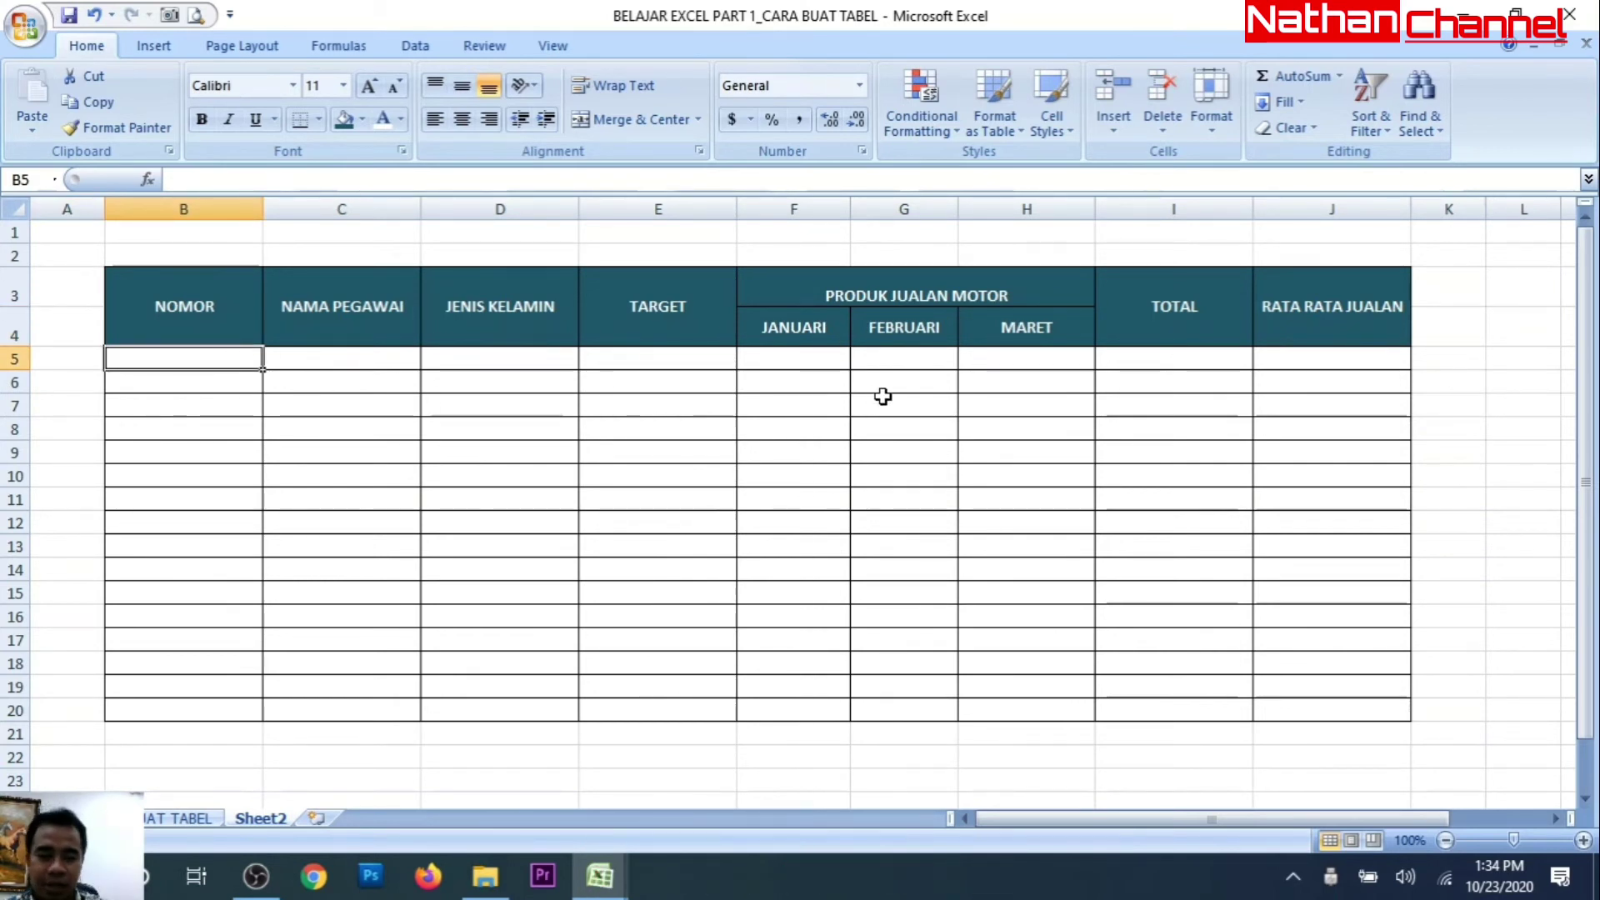
pyautogui.write('1')
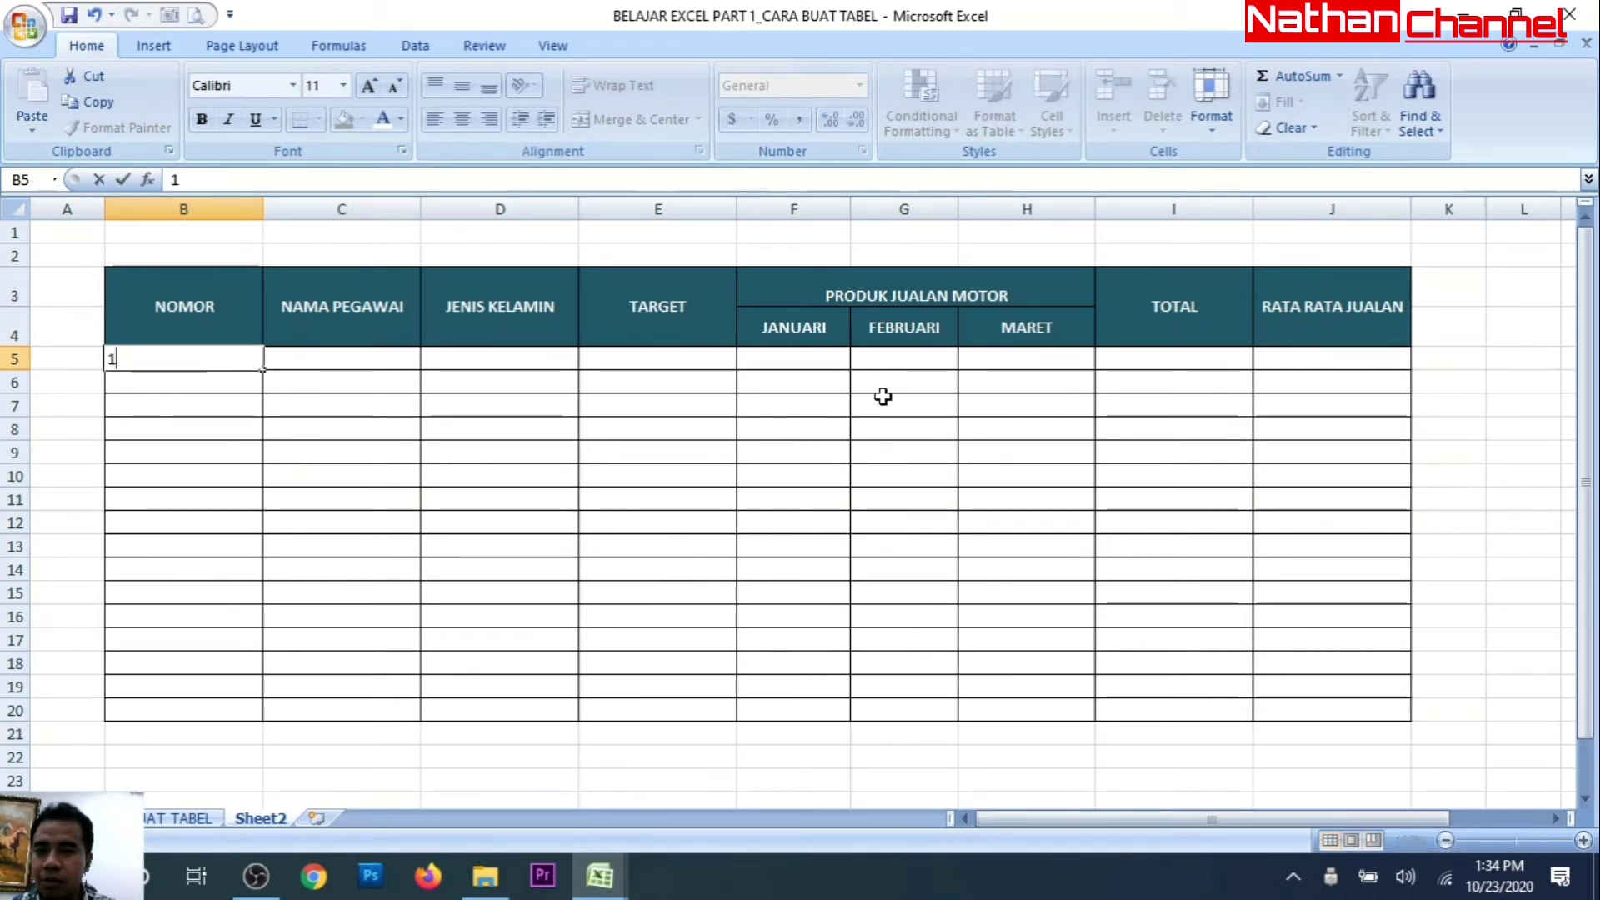
pyautogui.press('Return')
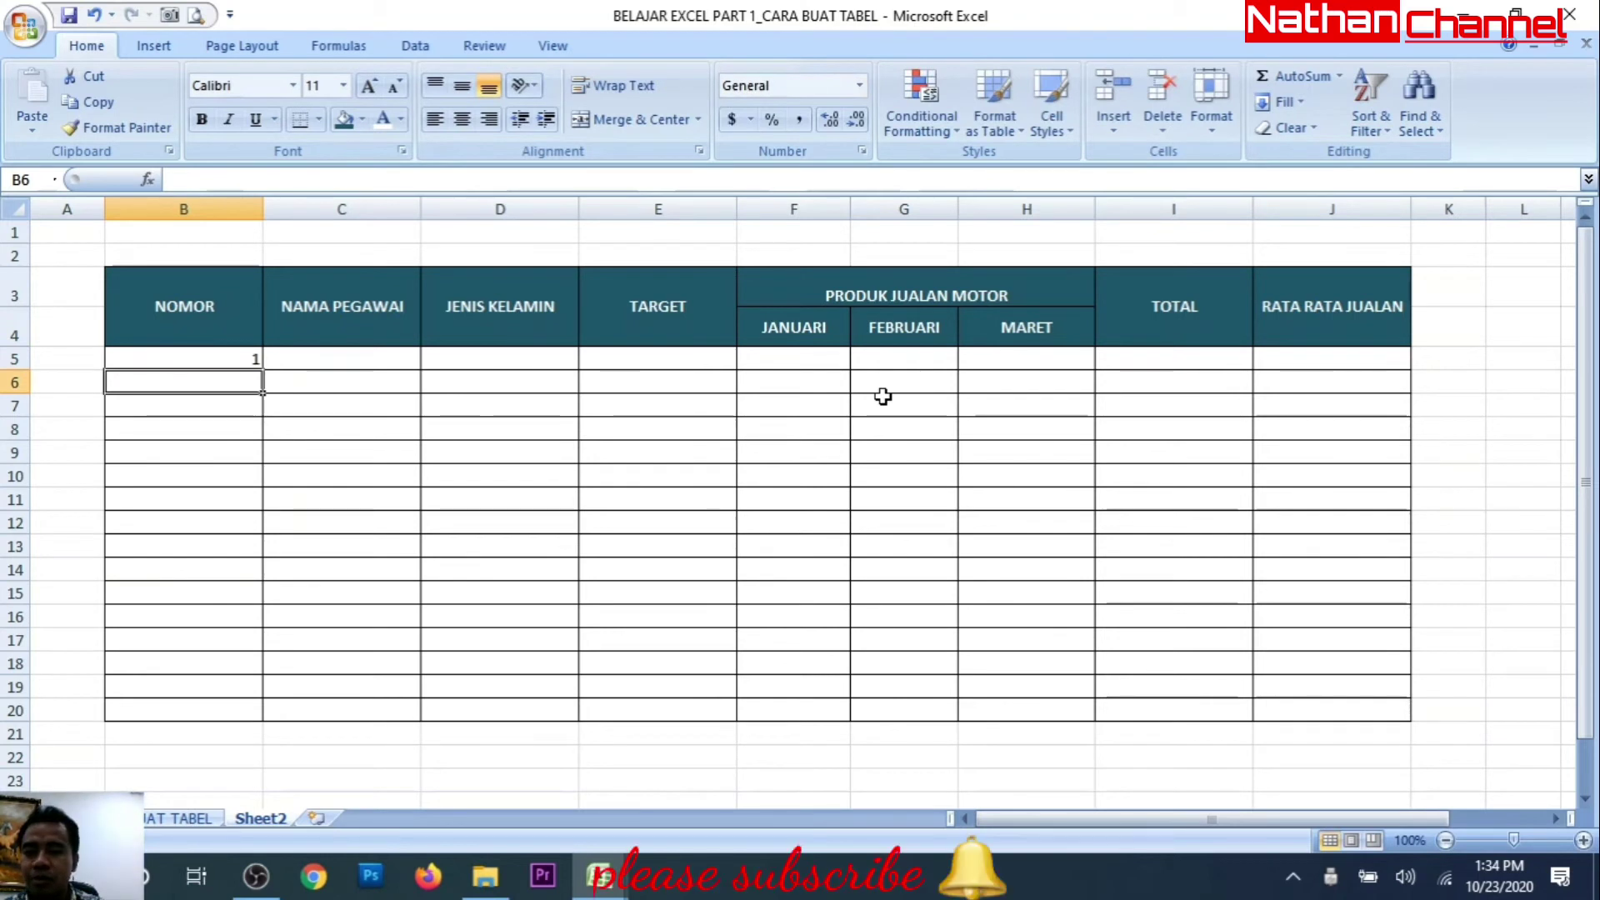
pyautogui.write('2')
pyautogui.press('Return')
pyautogui.write('3')
pyautogui.press('Return')
pyautogui.write('4')
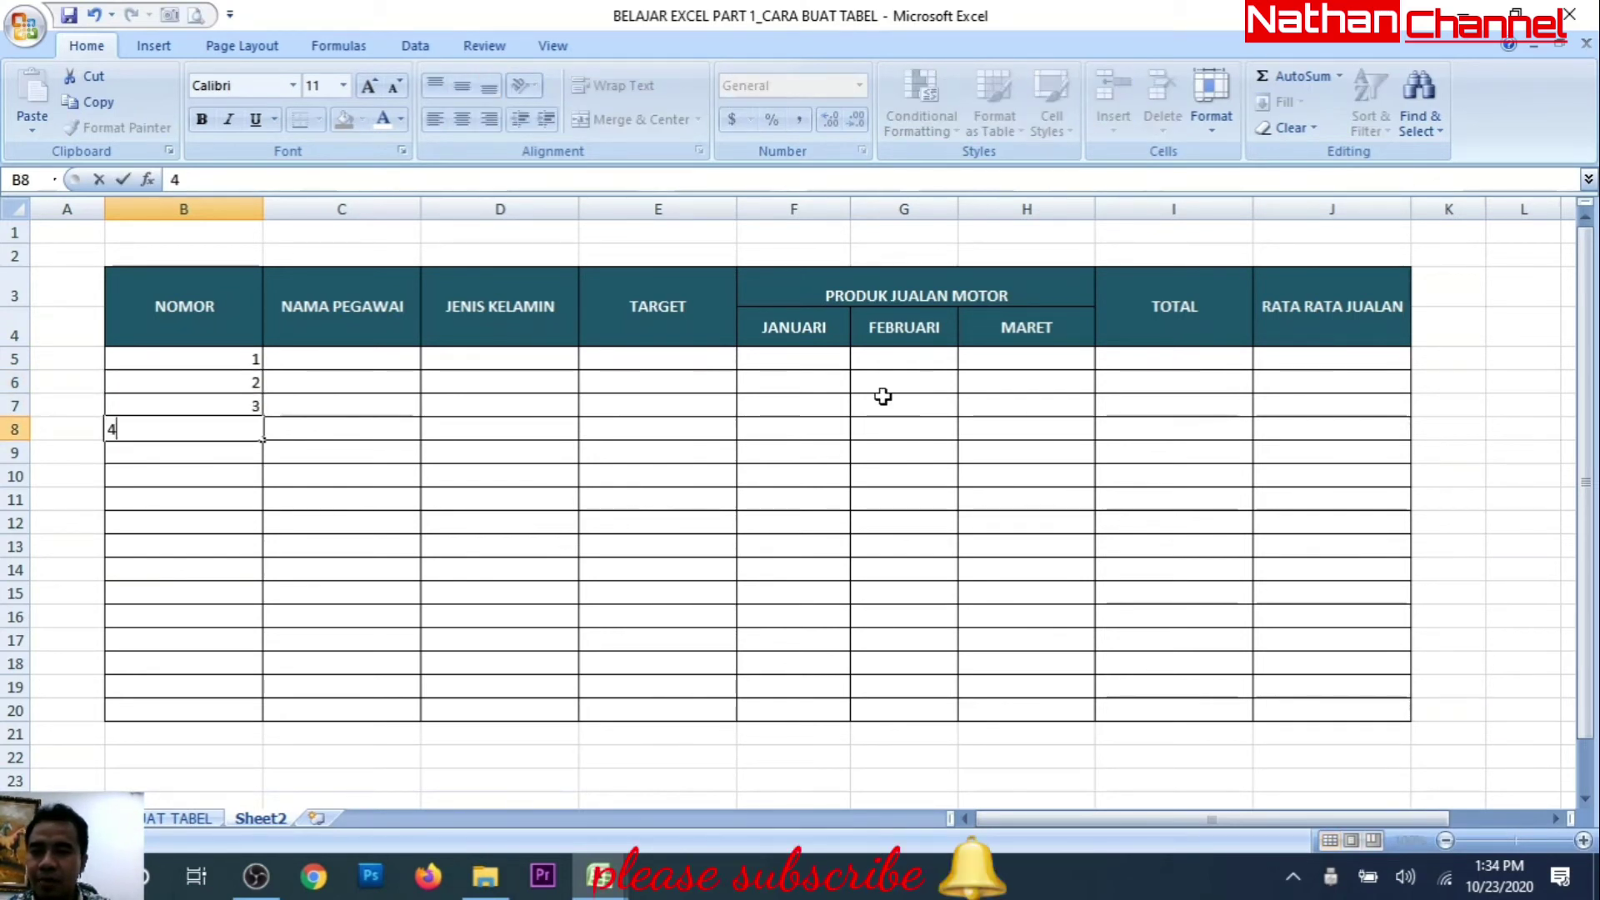
pyautogui.press('Return')
# Step: Clear the numbers 2–4 below, leaving only 1 in B5
pyautogui.press('Up')
pyautogui.press('Up')
pyautogui.press('Up')
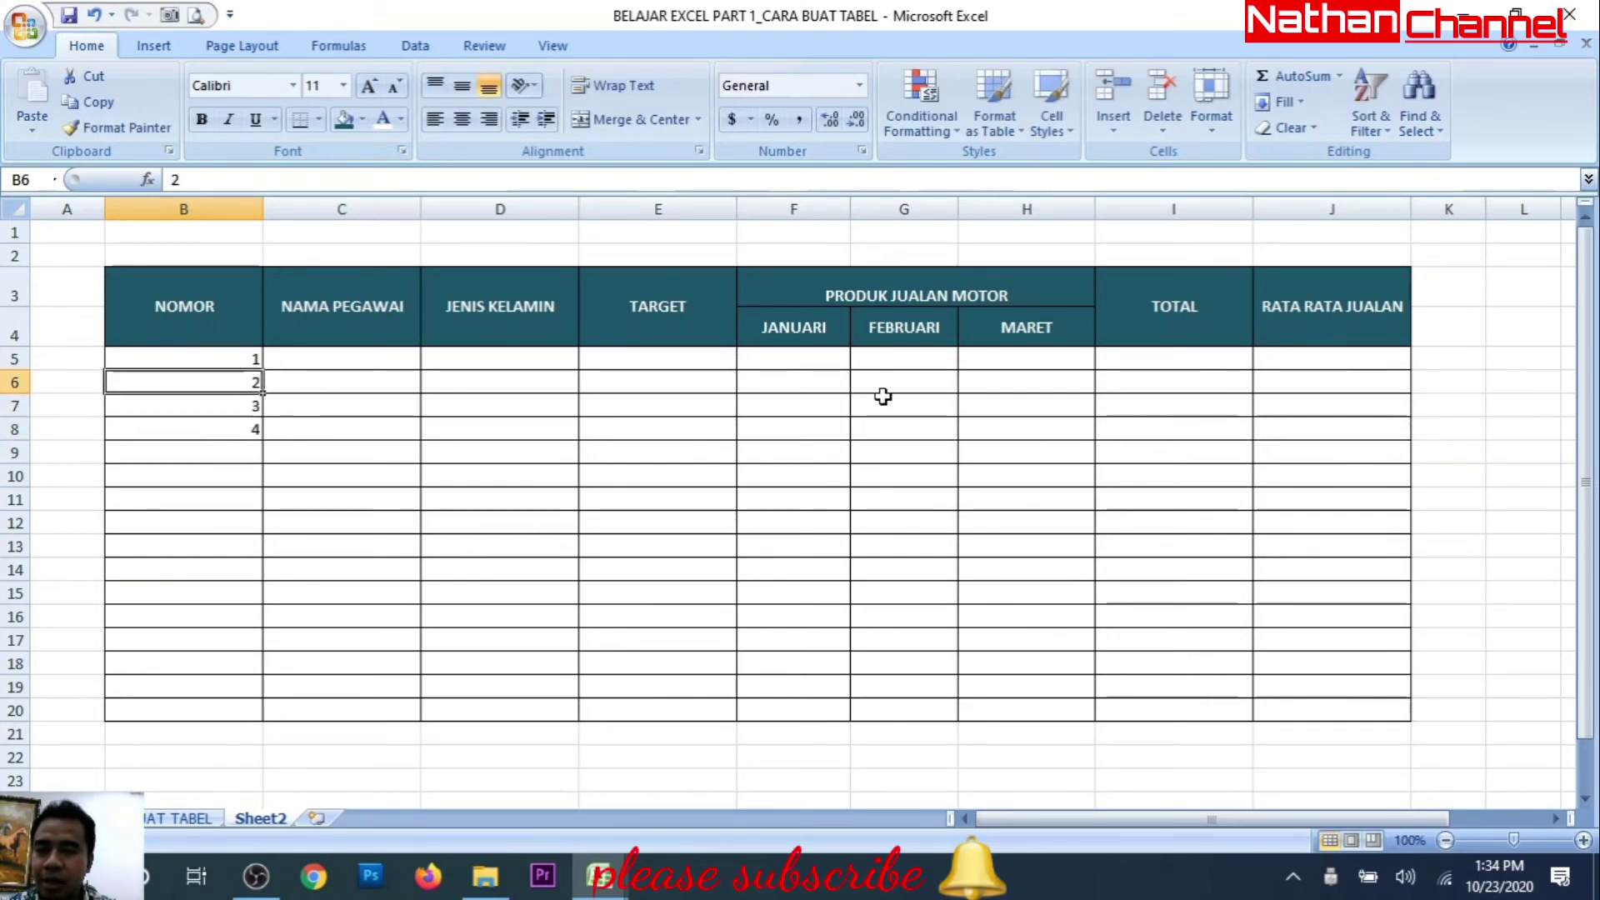
pyautogui.hotkey('shift', 'Down')
pyautogui.hotkey('shift', 'Down')
pyautogui.hotkey('shift', 'Down')
pyautogui.press('Delete')
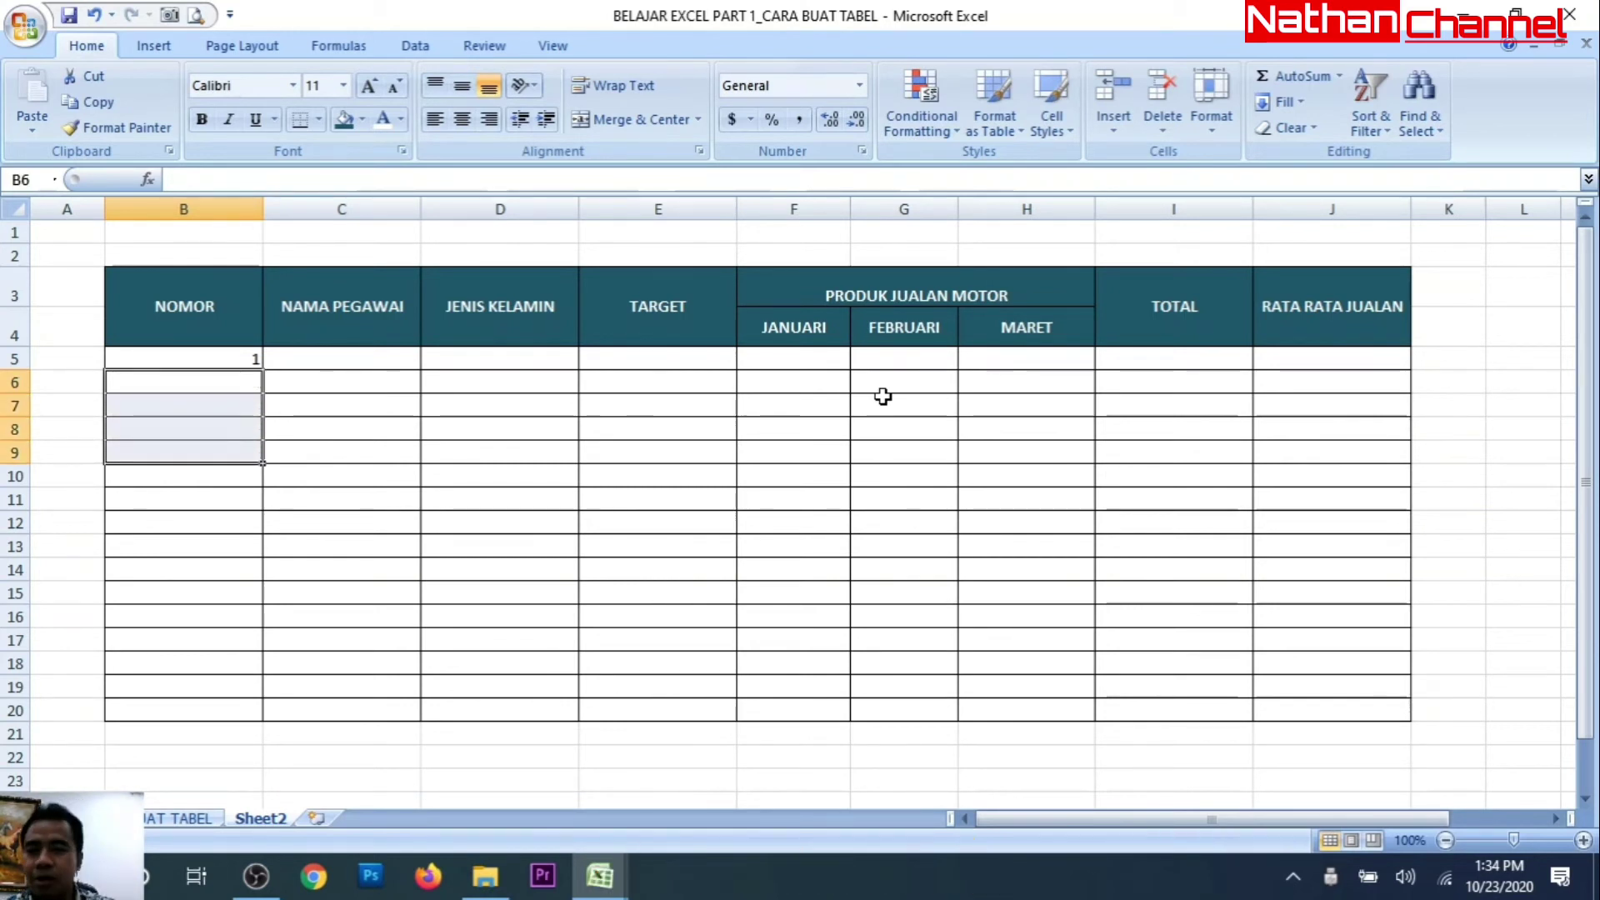
pyautogui.press('Down')
pyautogui.press('Up')
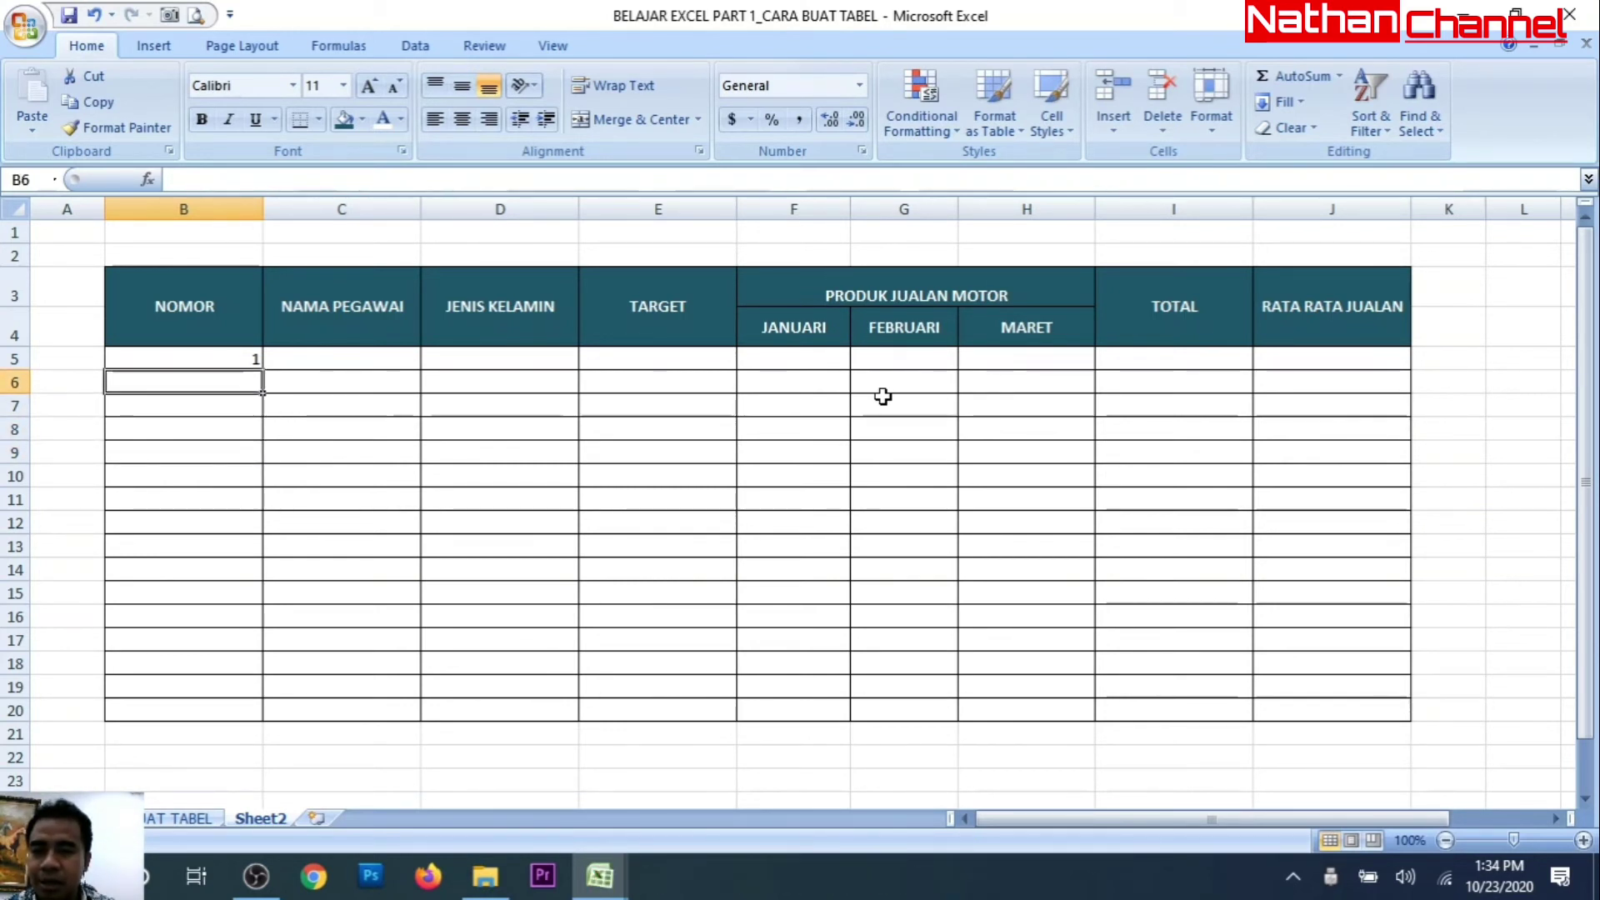
# Step: Enter =B5+1 in B6 and fill it down to B20 for numbers 2–16
pyautogui.write('=')
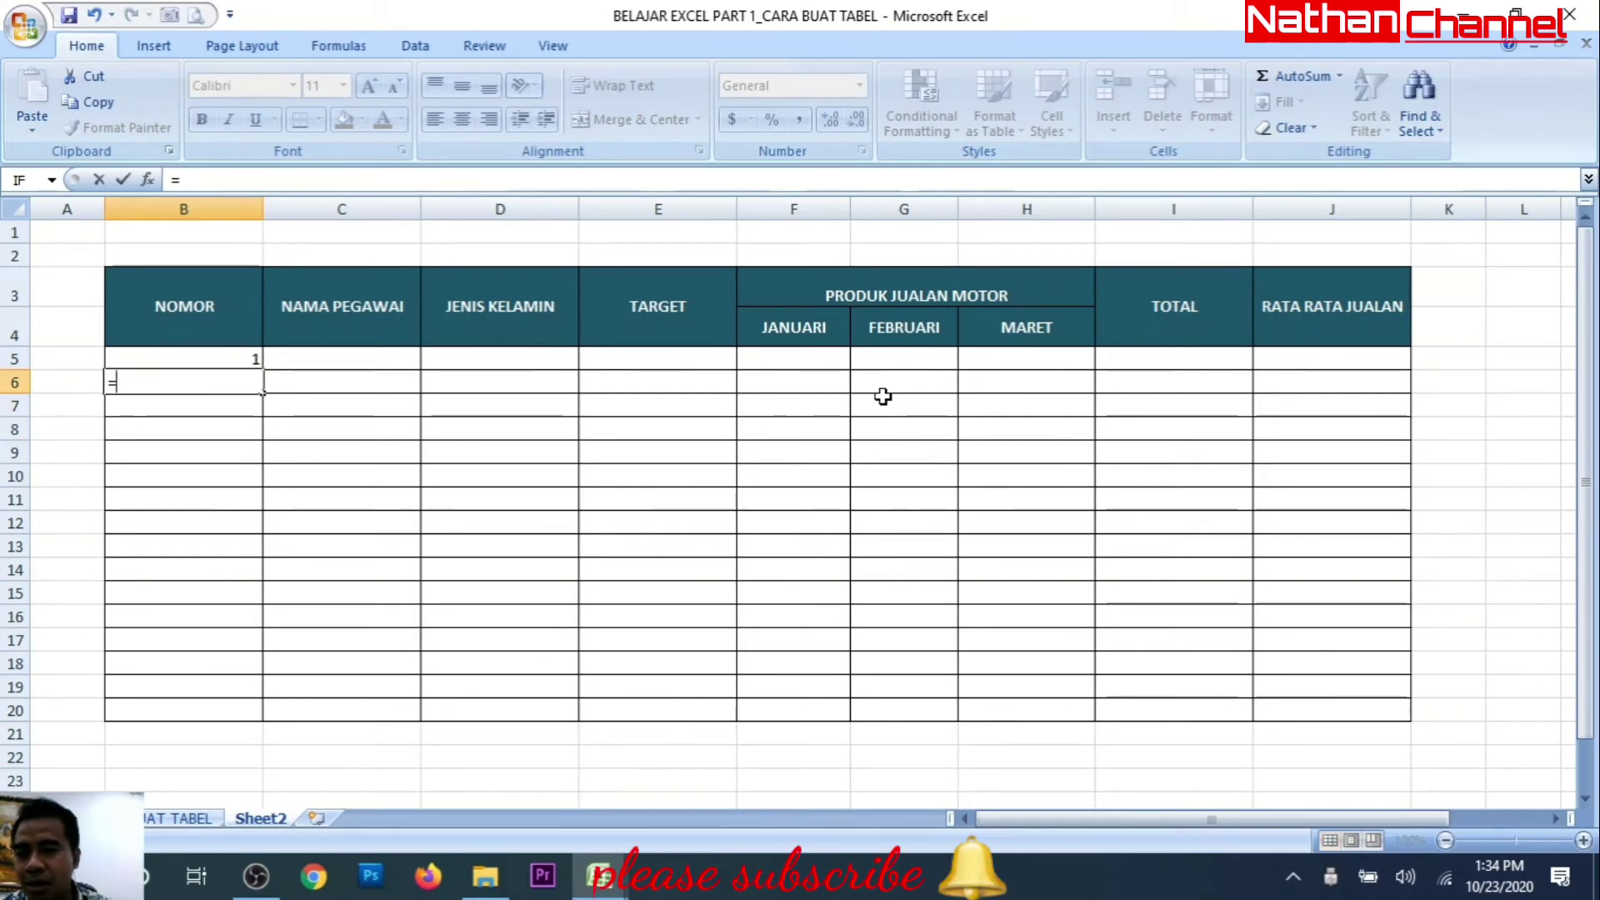
pyautogui.click(240, 358)
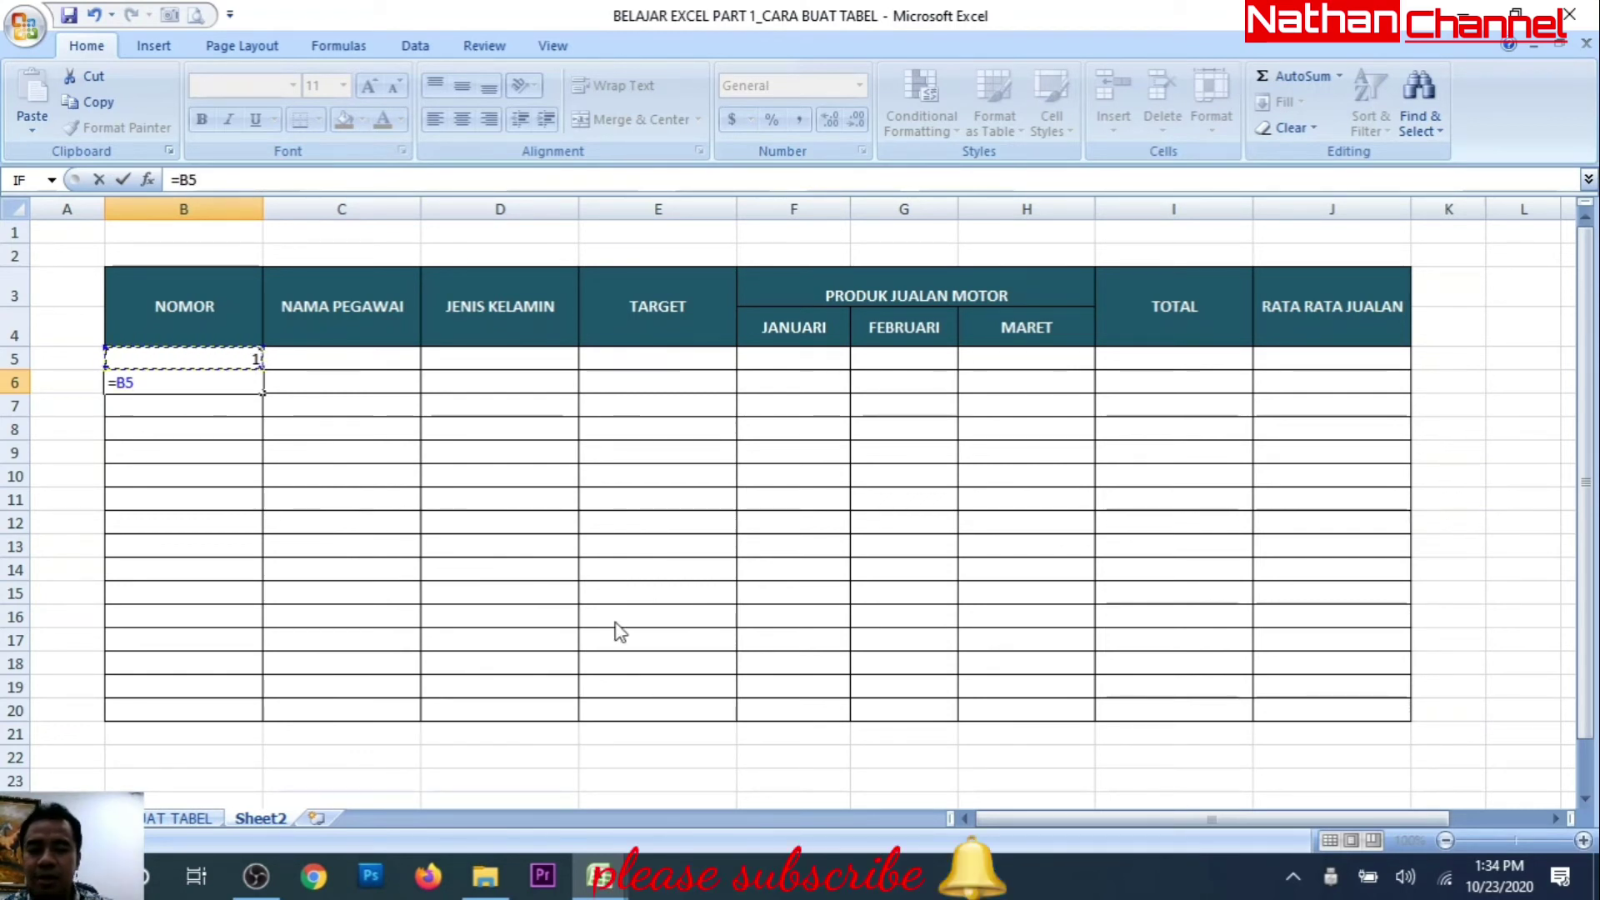
pyautogui.write('+')
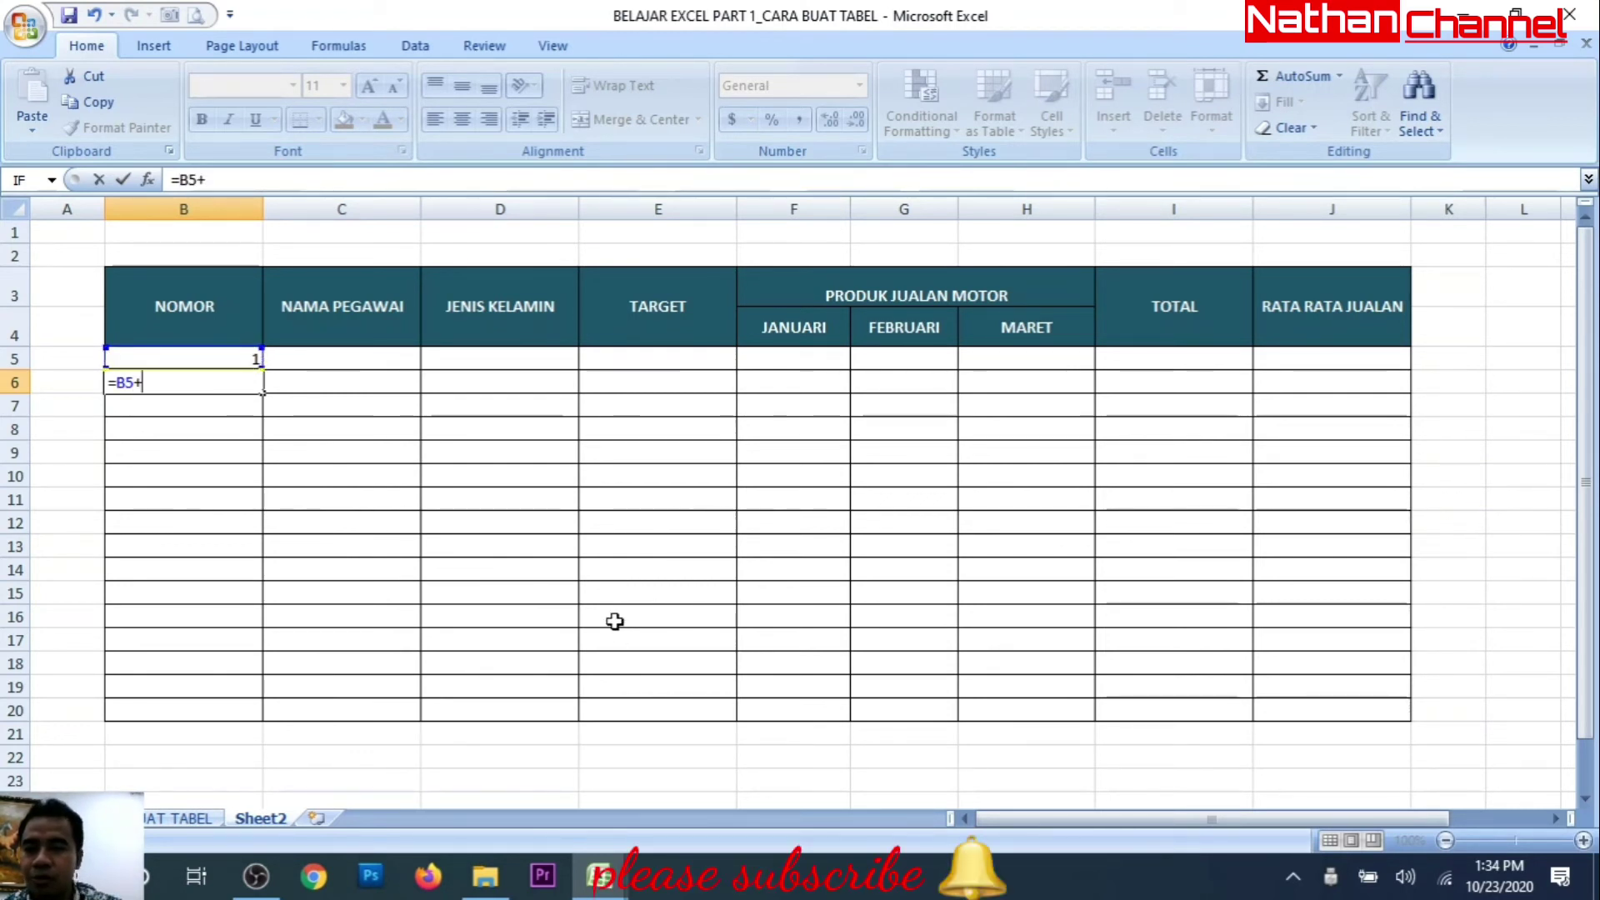
pyautogui.write('1')
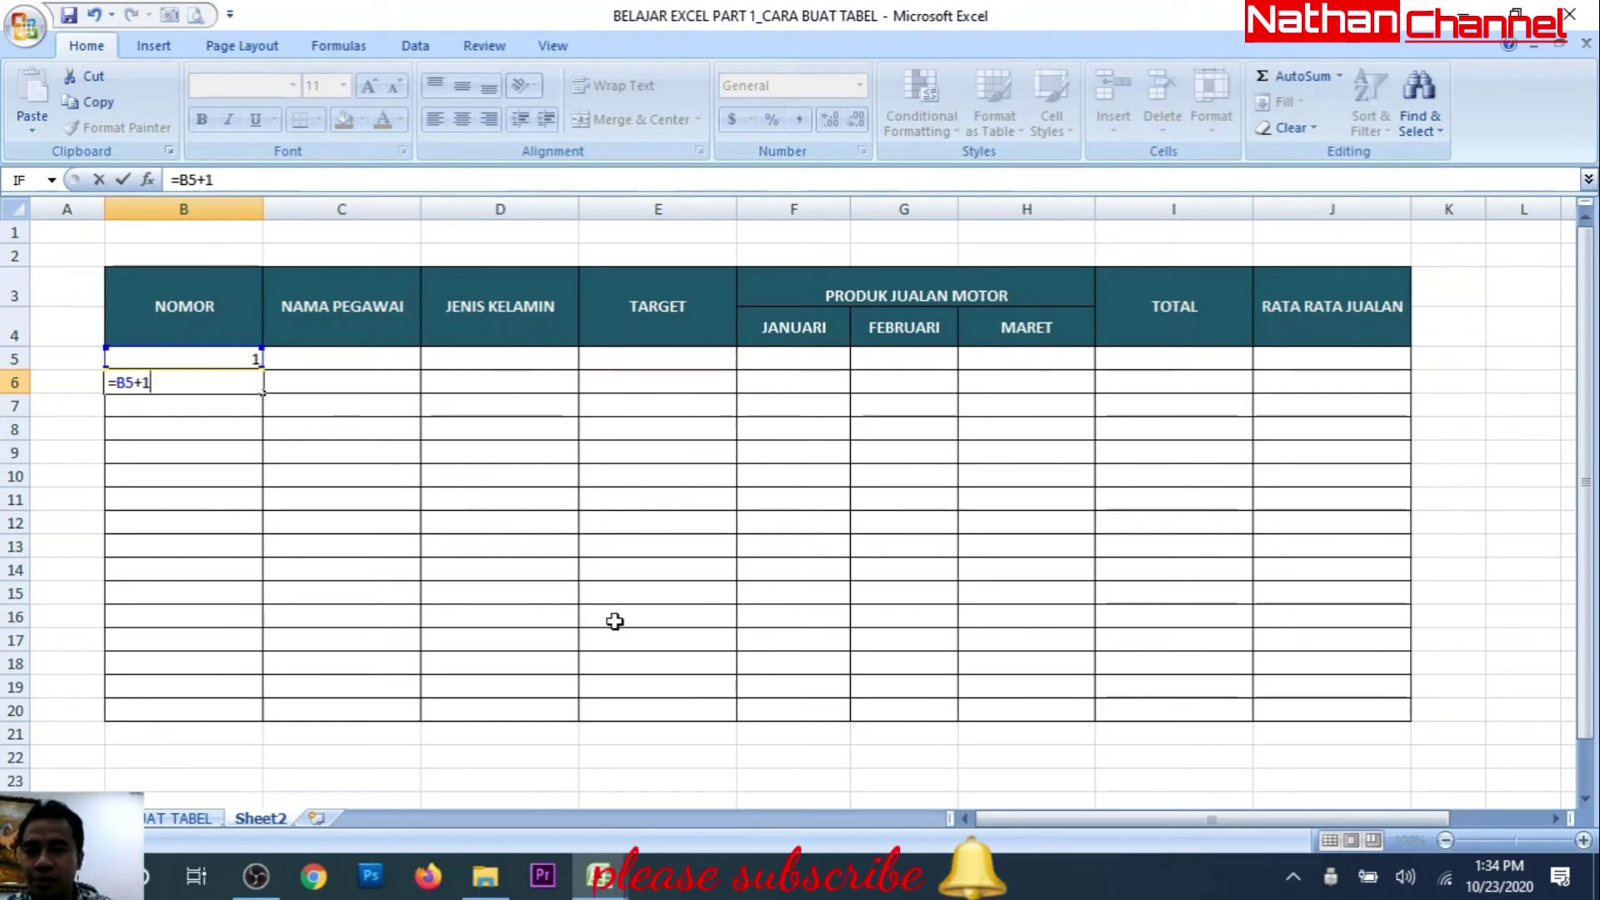
pyautogui.press('Return')
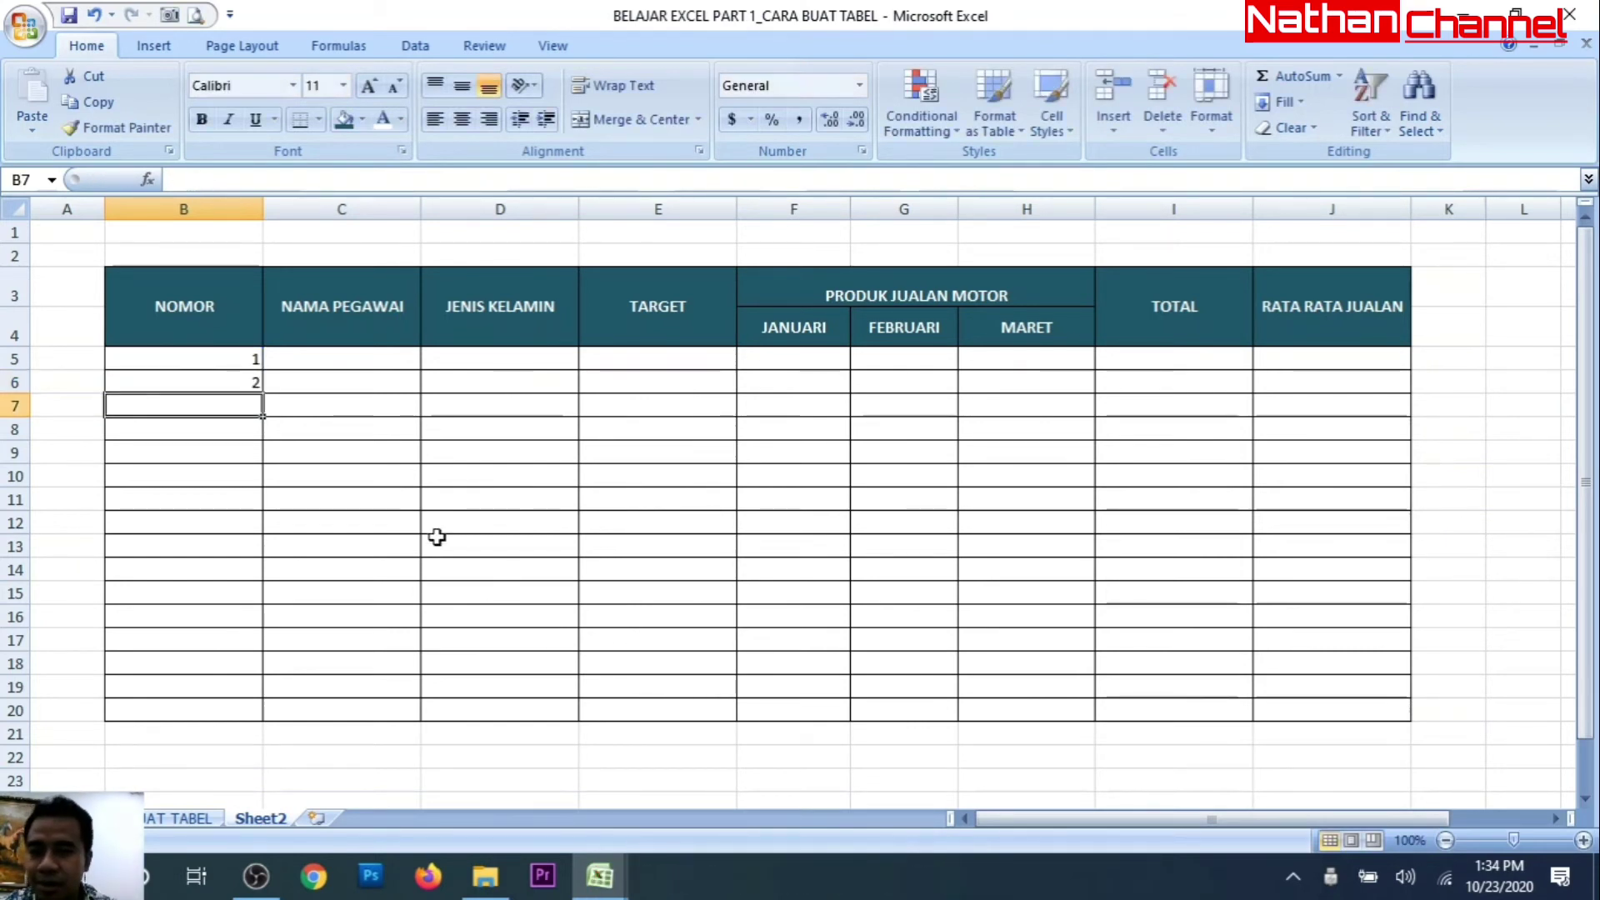
pyautogui.click(246, 383)
pyautogui.moveTo(263, 393); pyautogui.dragTo(257, 729)
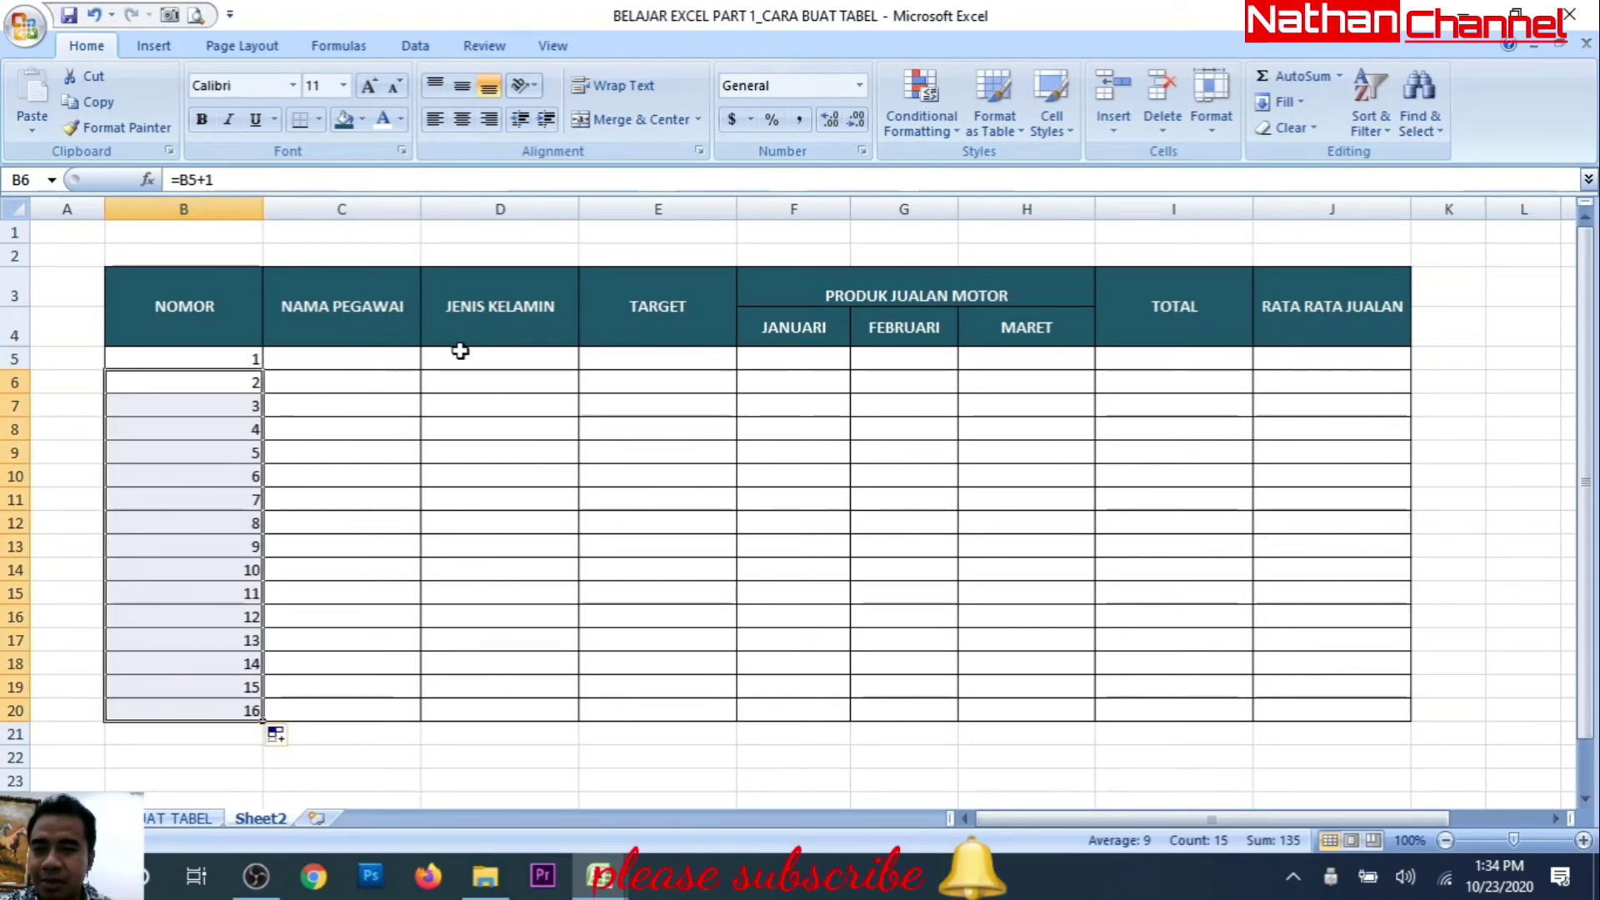
pyautogui.click(250, 501)
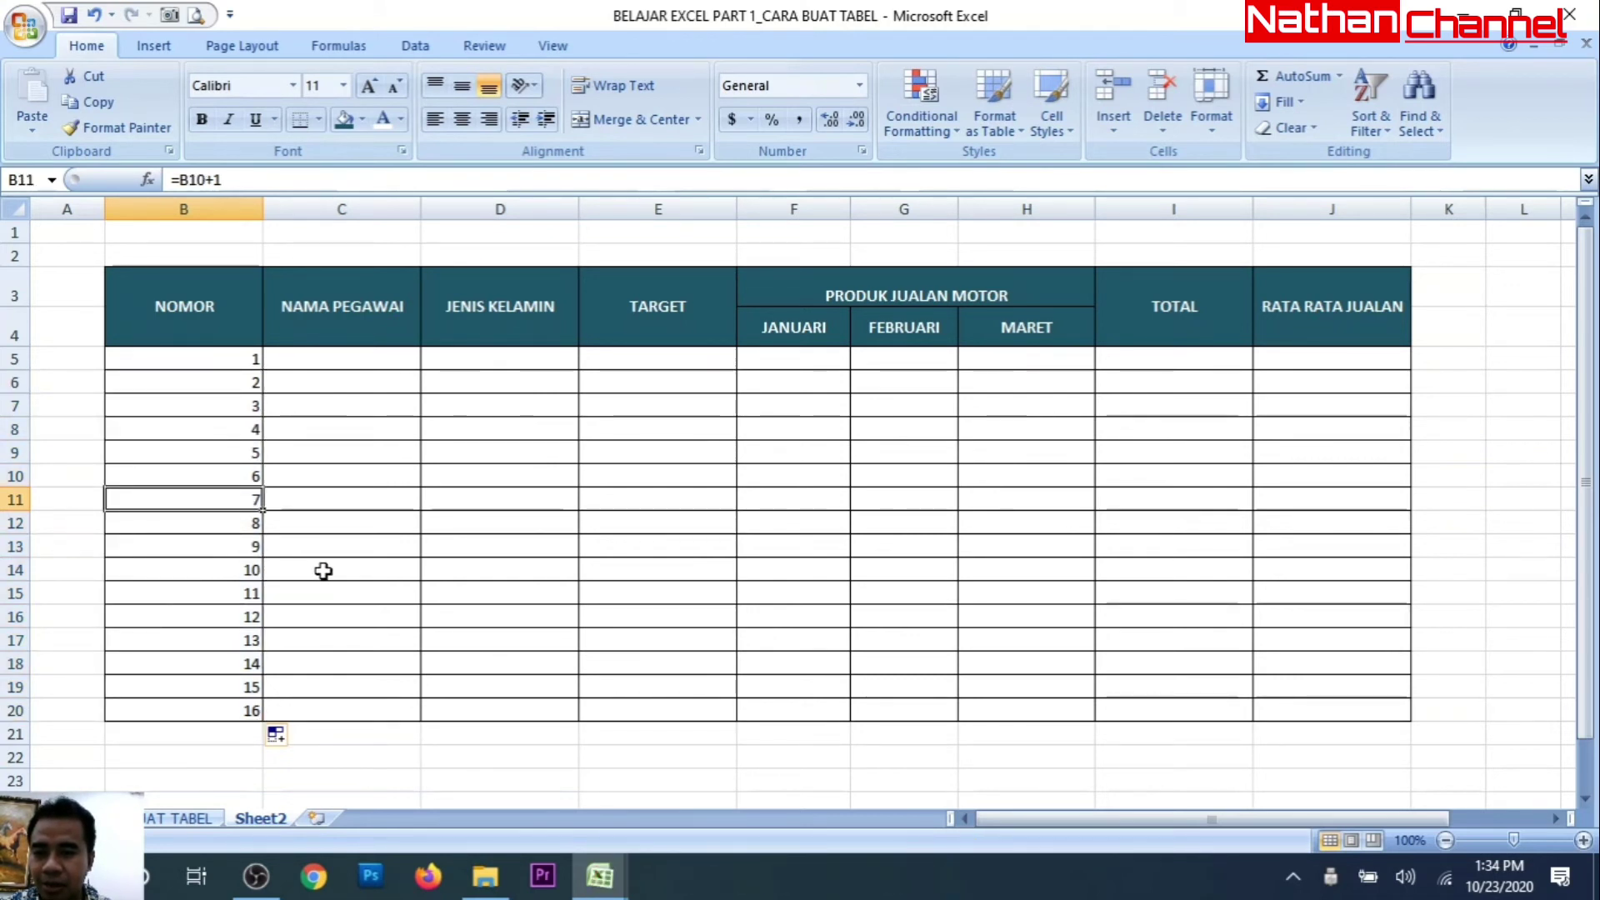
# Step: Test the numbering by typing 1 in B11, then undo it
pyautogui.write('1')
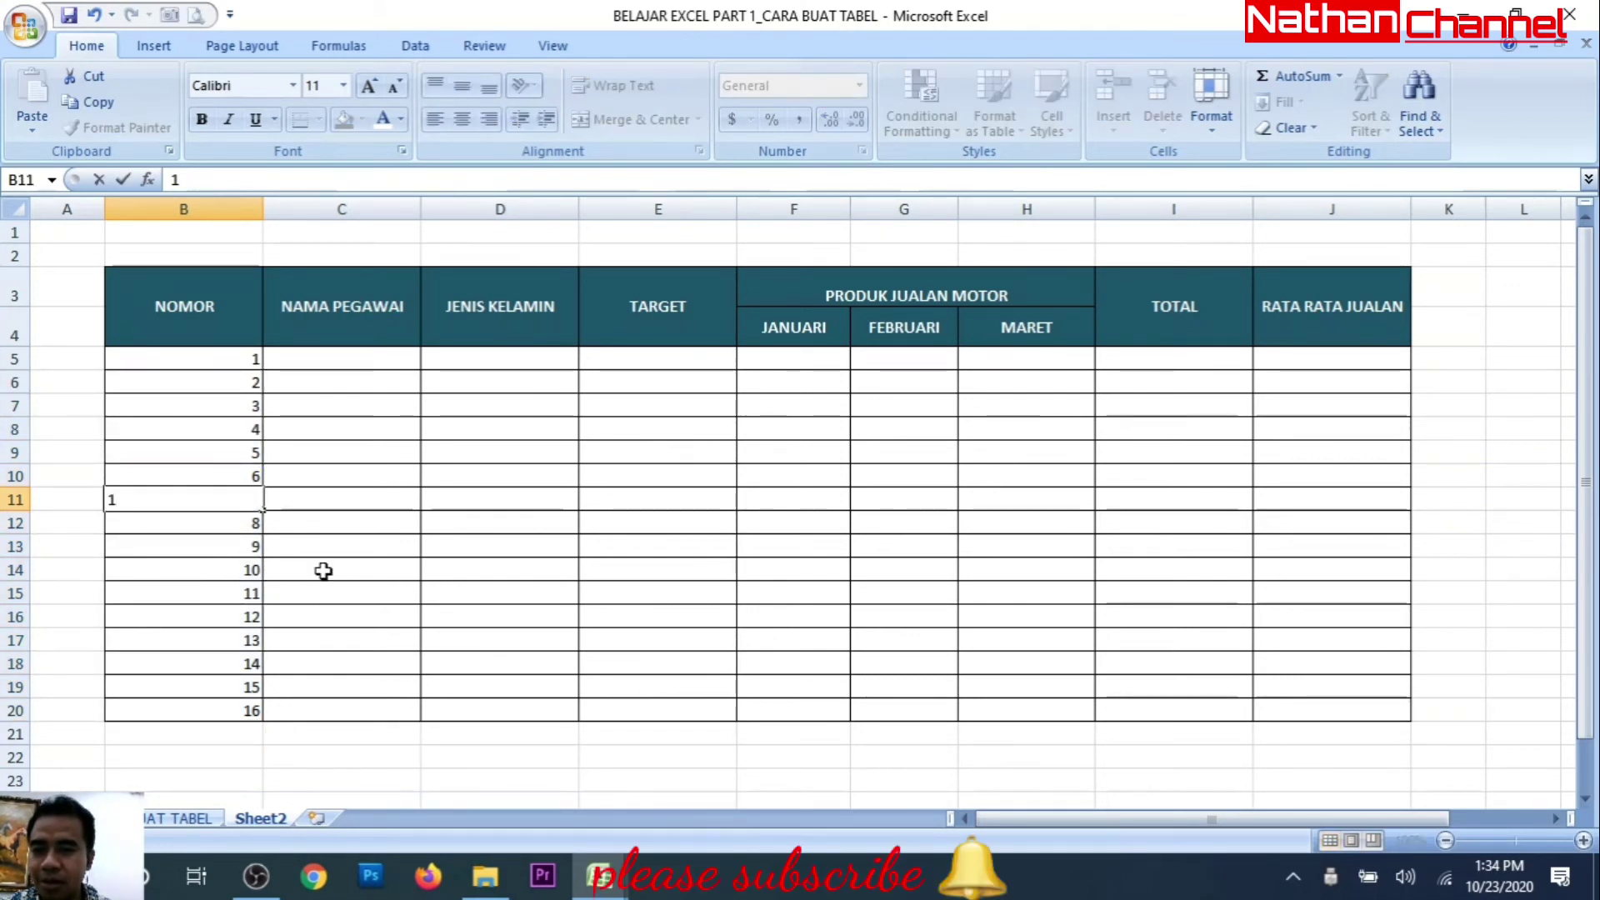
pyautogui.click(324, 570)
pyautogui.moveTo(239, 503); pyautogui.dragTo(235, 702)
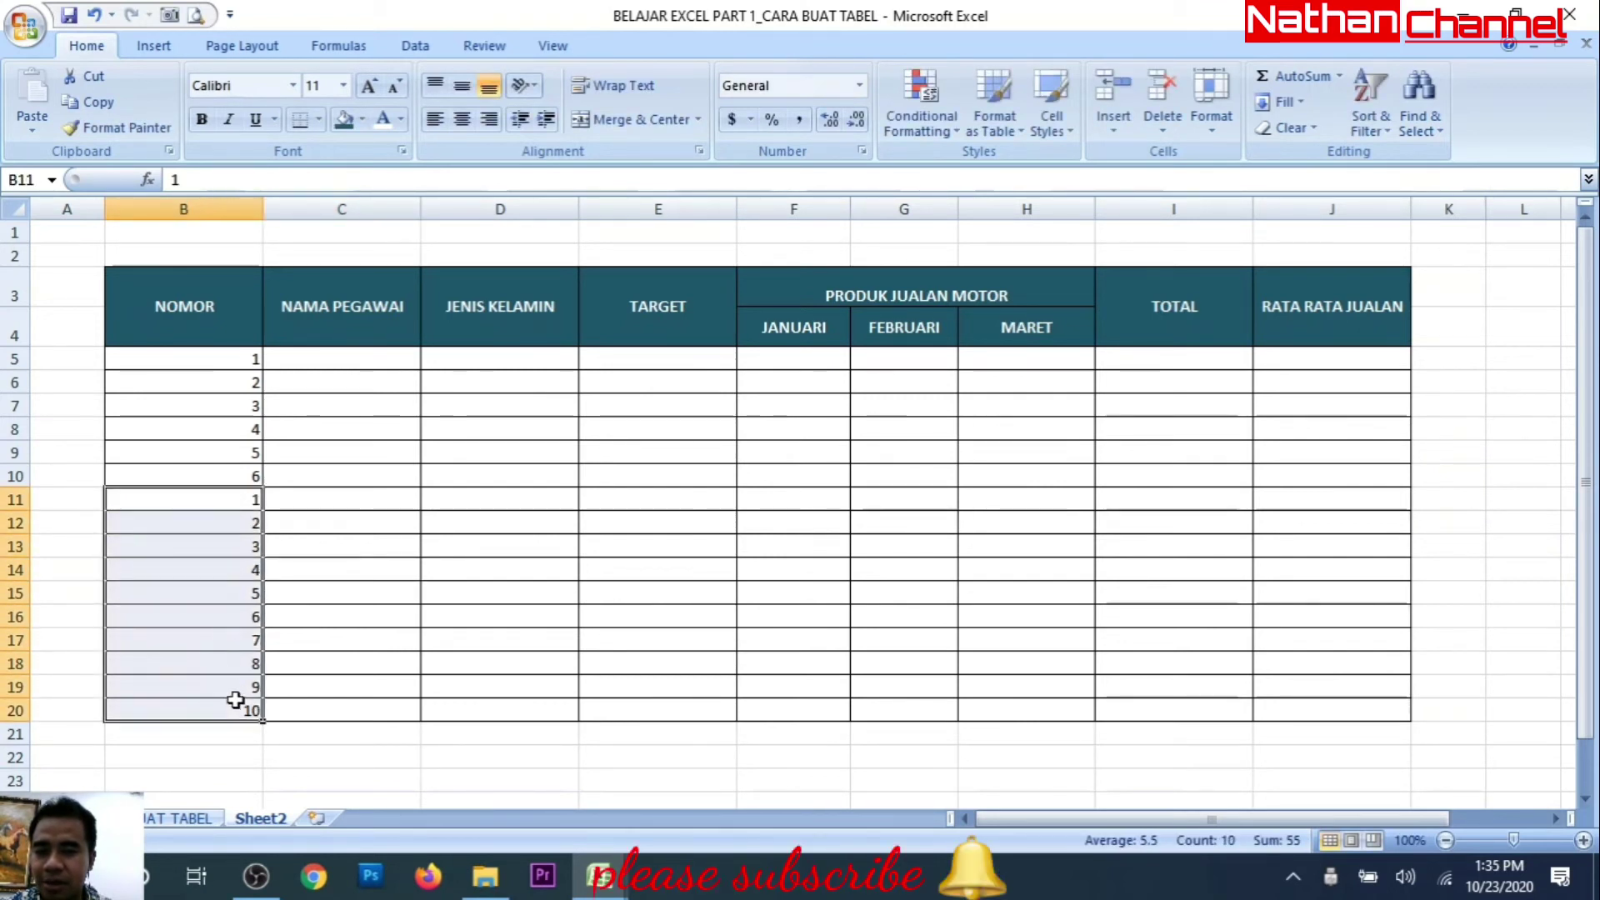
pyautogui.hotkey('ctrl', 'z')
# Step: Centre the numbers in B5:B20, narrow column B and widen column C
pyautogui.moveTo(223, 365); pyautogui.dragTo(214, 711)
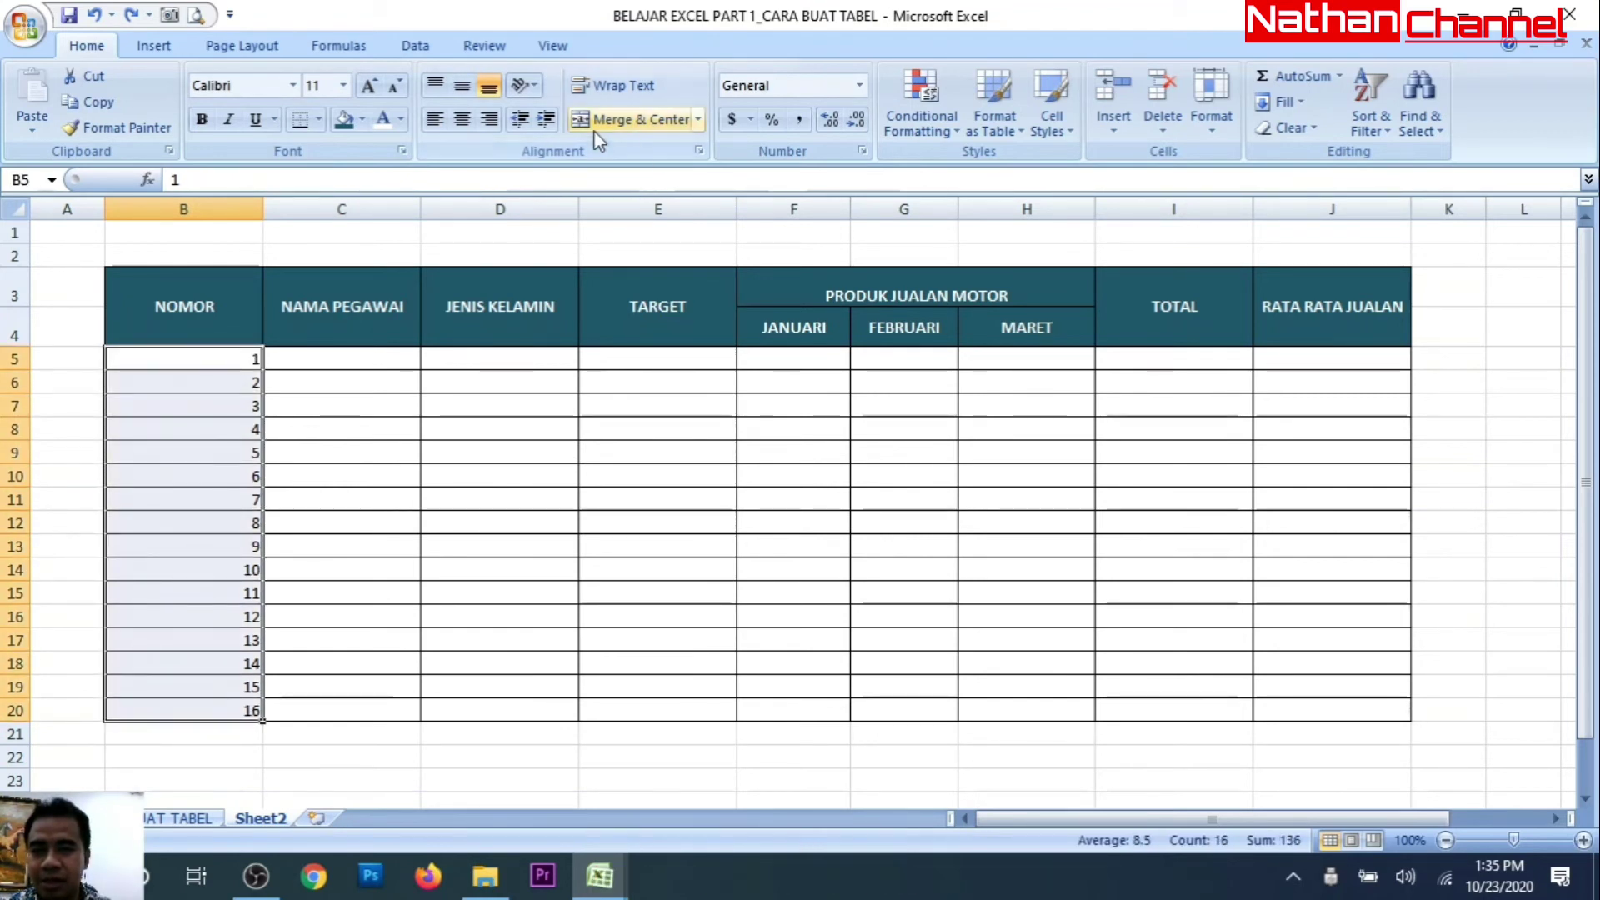
pyautogui.click(462, 119)
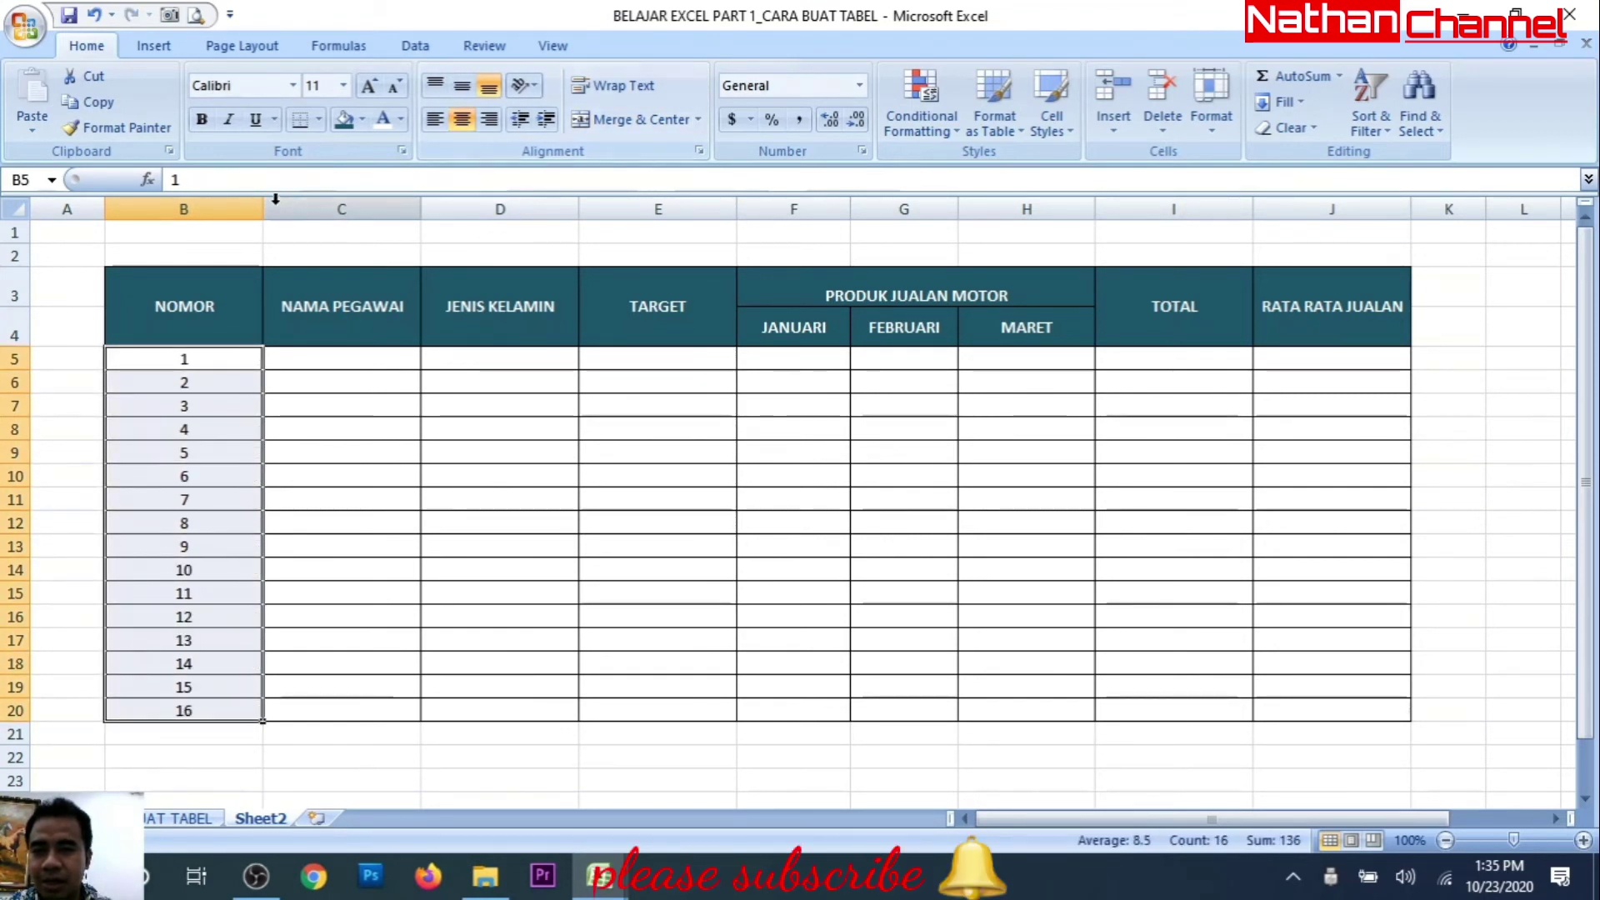
pyautogui.moveTo(264, 203); pyautogui.dragTo(205, 238)
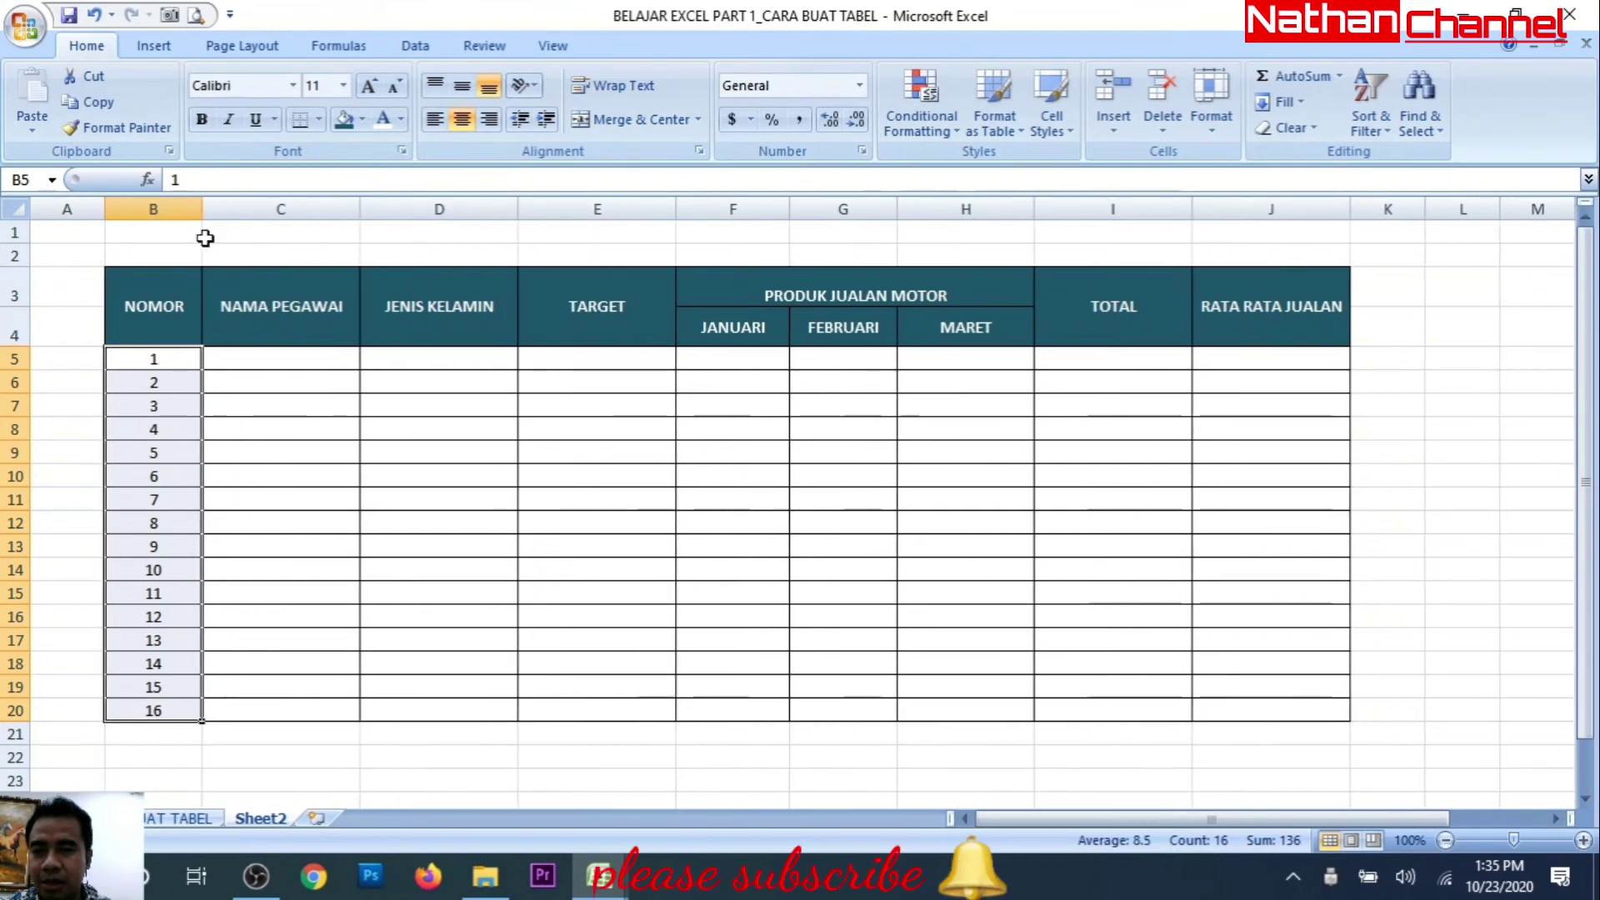
pyautogui.click(271, 230)
pyautogui.click(304, 328)
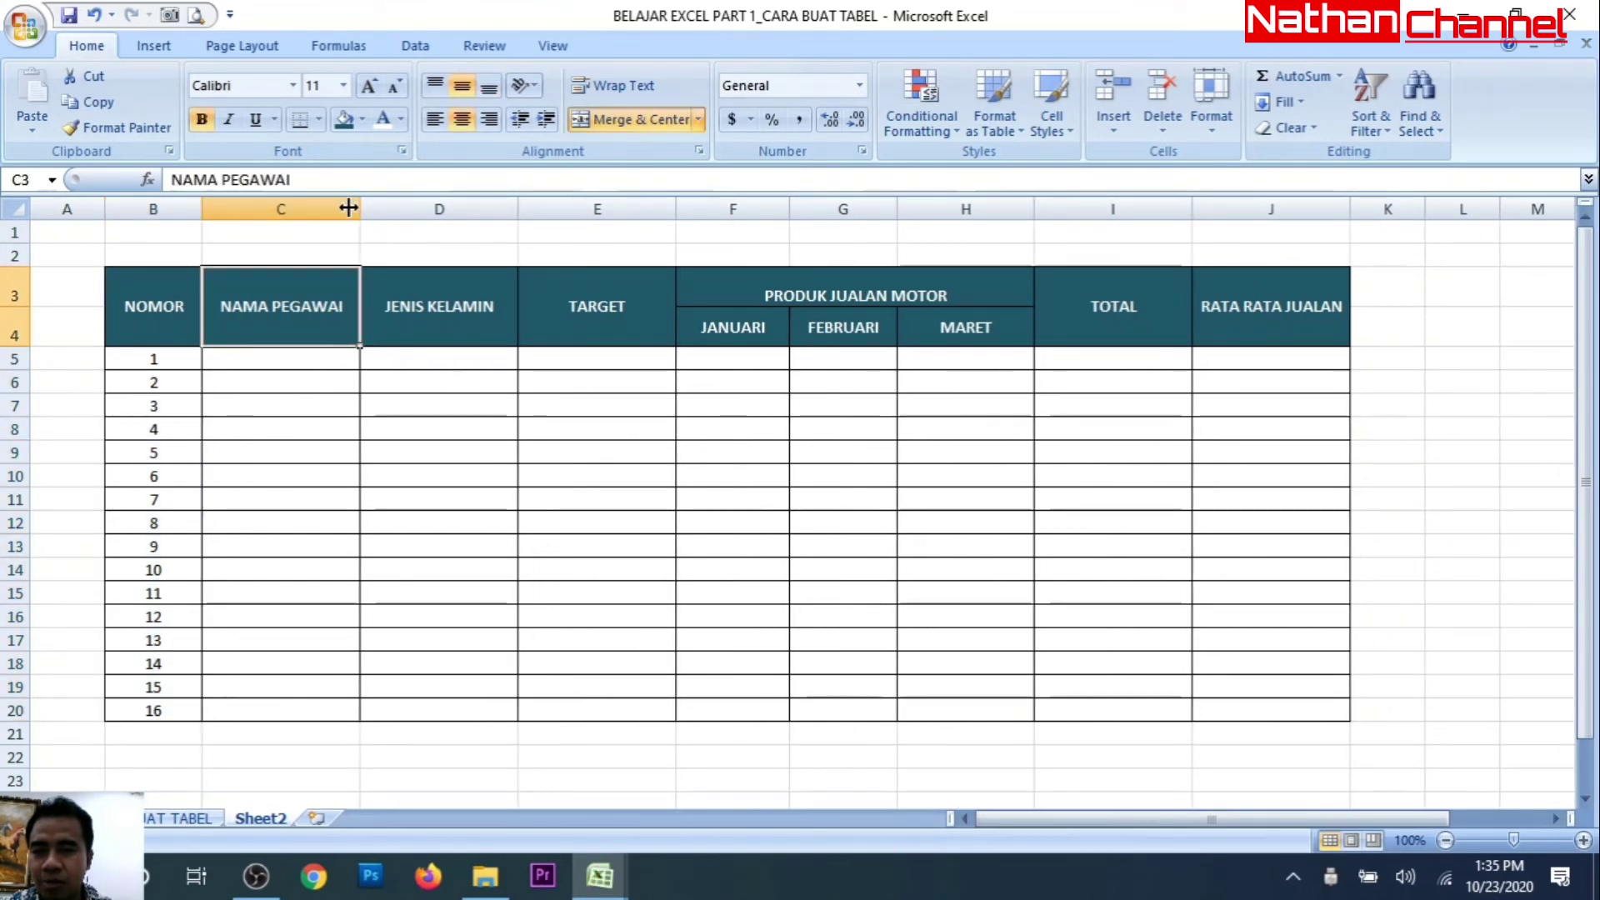
pyautogui.moveTo(349, 208); pyautogui.dragTo(447, 215)
pyautogui.click(446, 215)
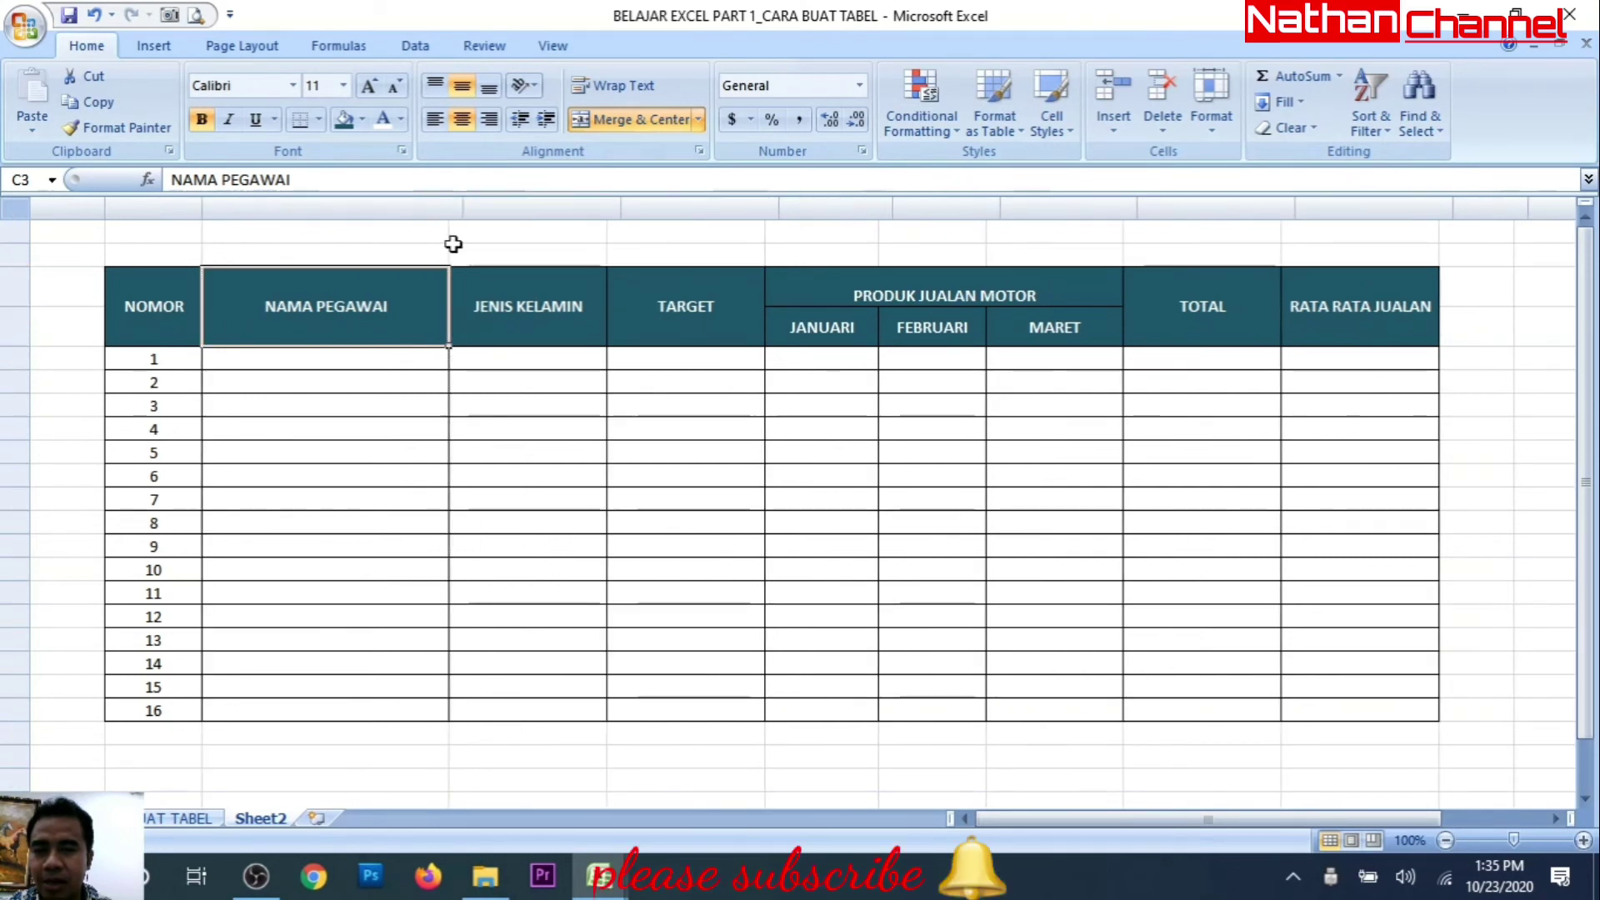
pyautogui.click(394, 356)
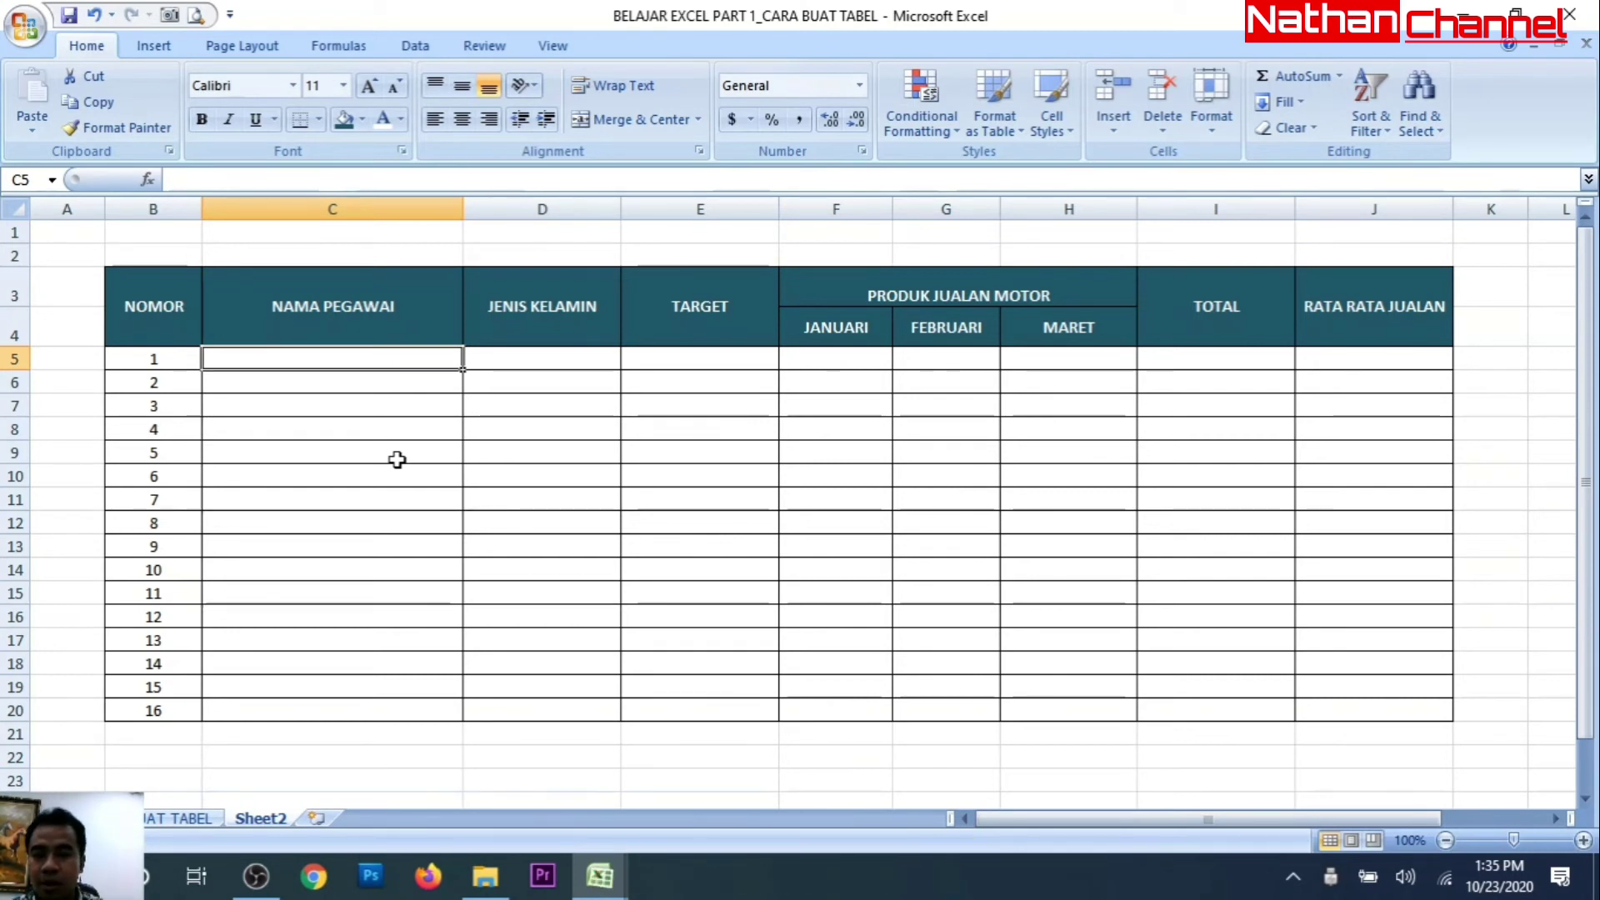
# Step: Enter BAYU, RADE, SUGENG, RIKO, RONY, FEBY and SANTI in C5:C11
pyautogui.write('B')
pyautogui.press('BackSpace')
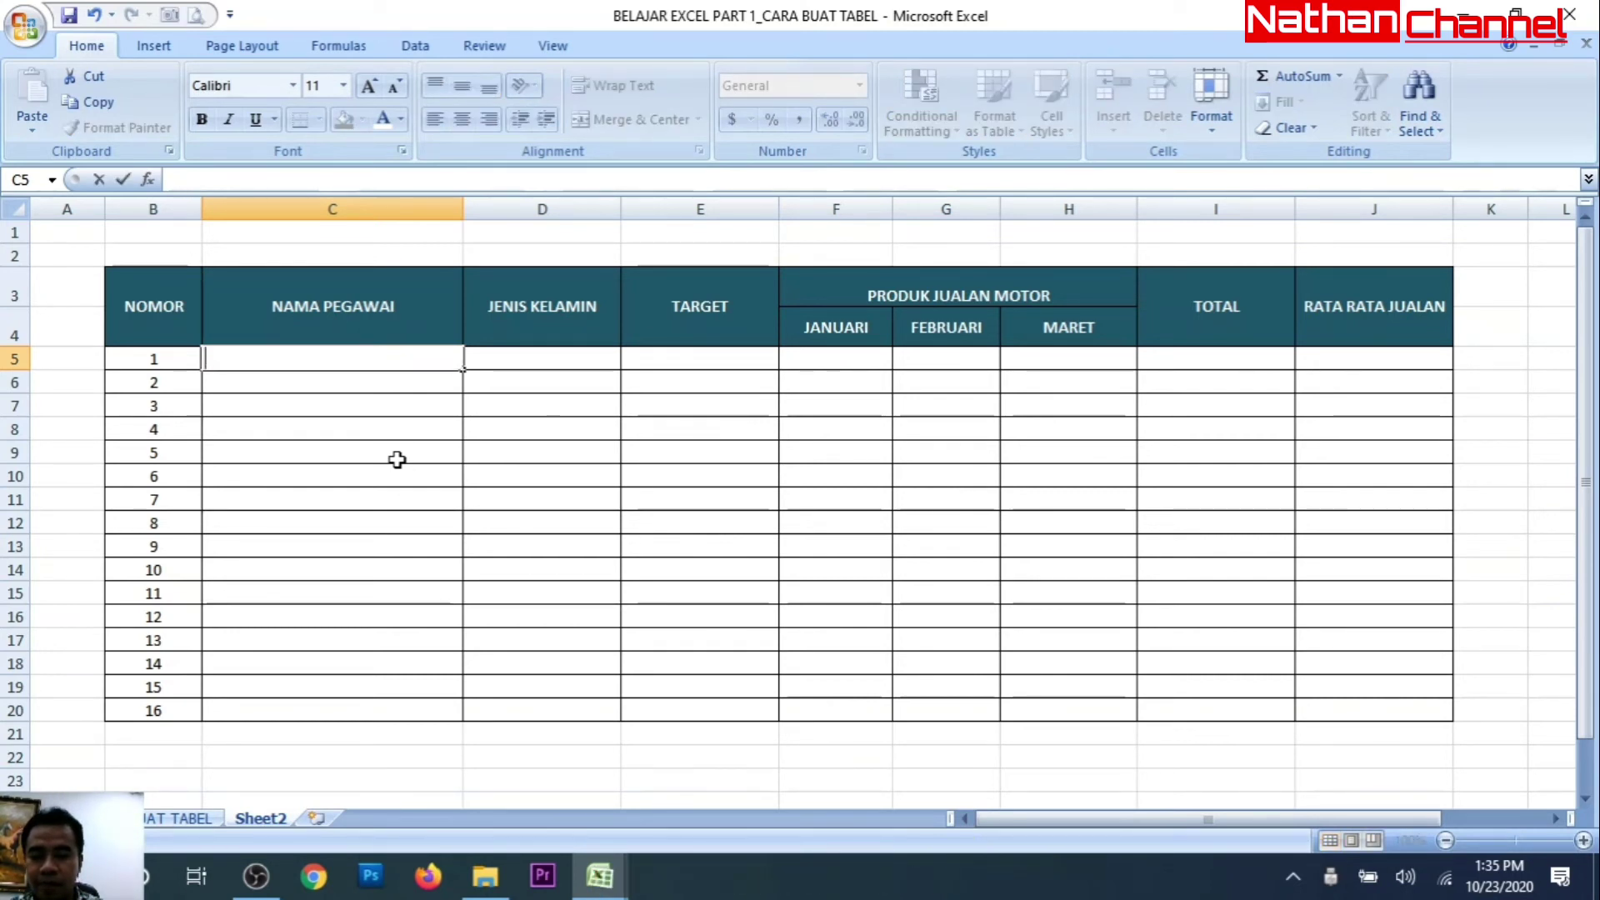
pyautogui.write('BAYU')
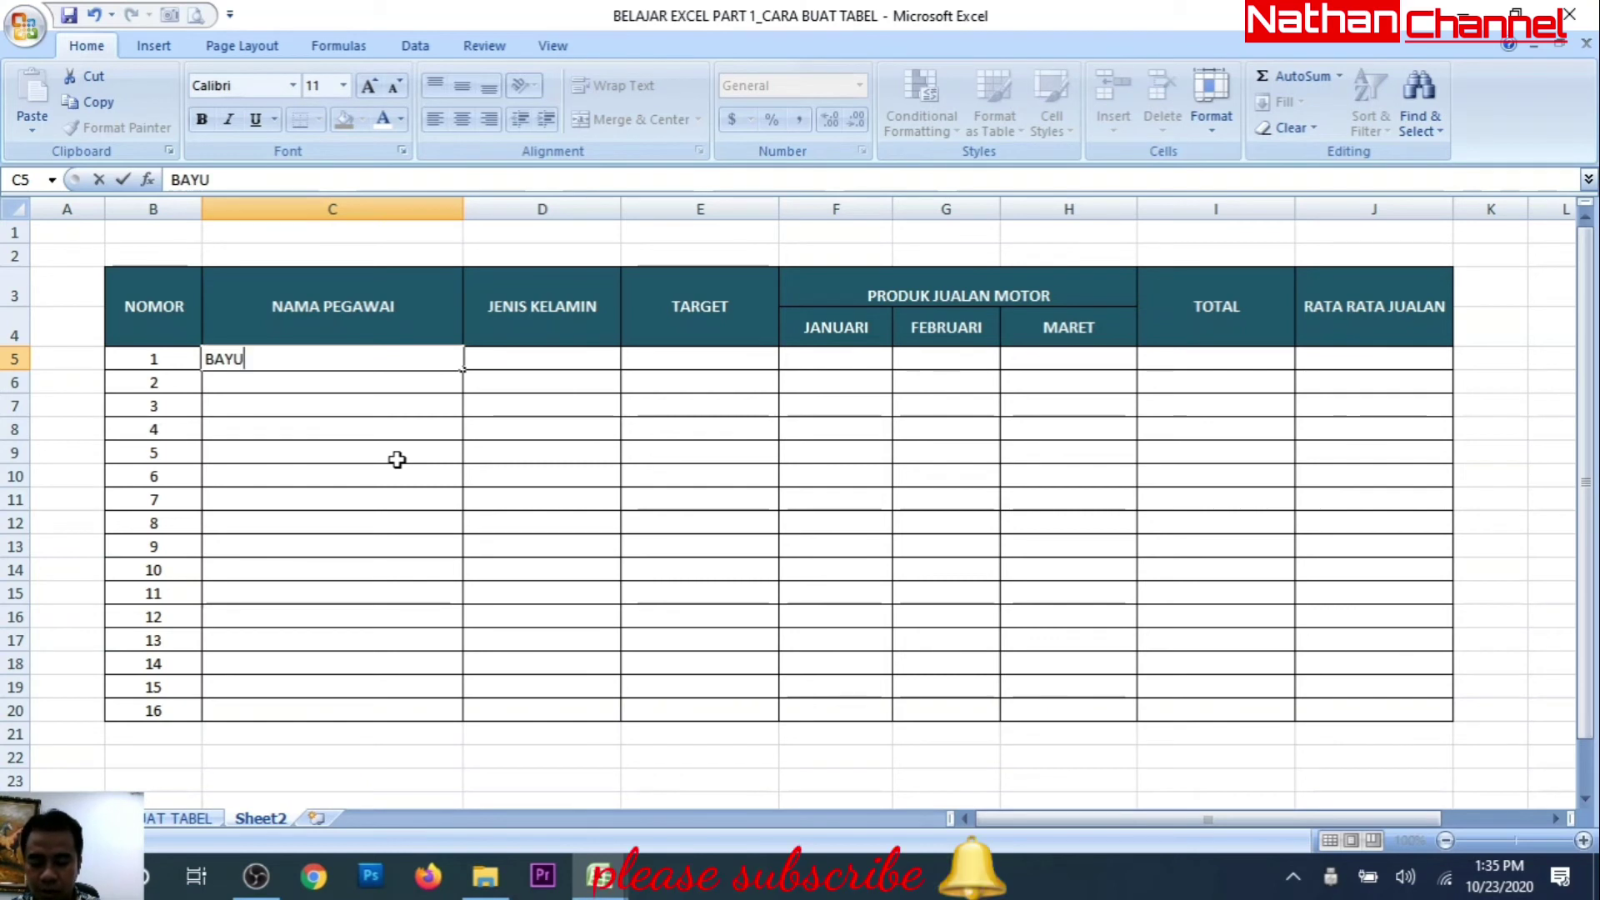
pyautogui.press('Return')
pyautogui.write('RADEN')
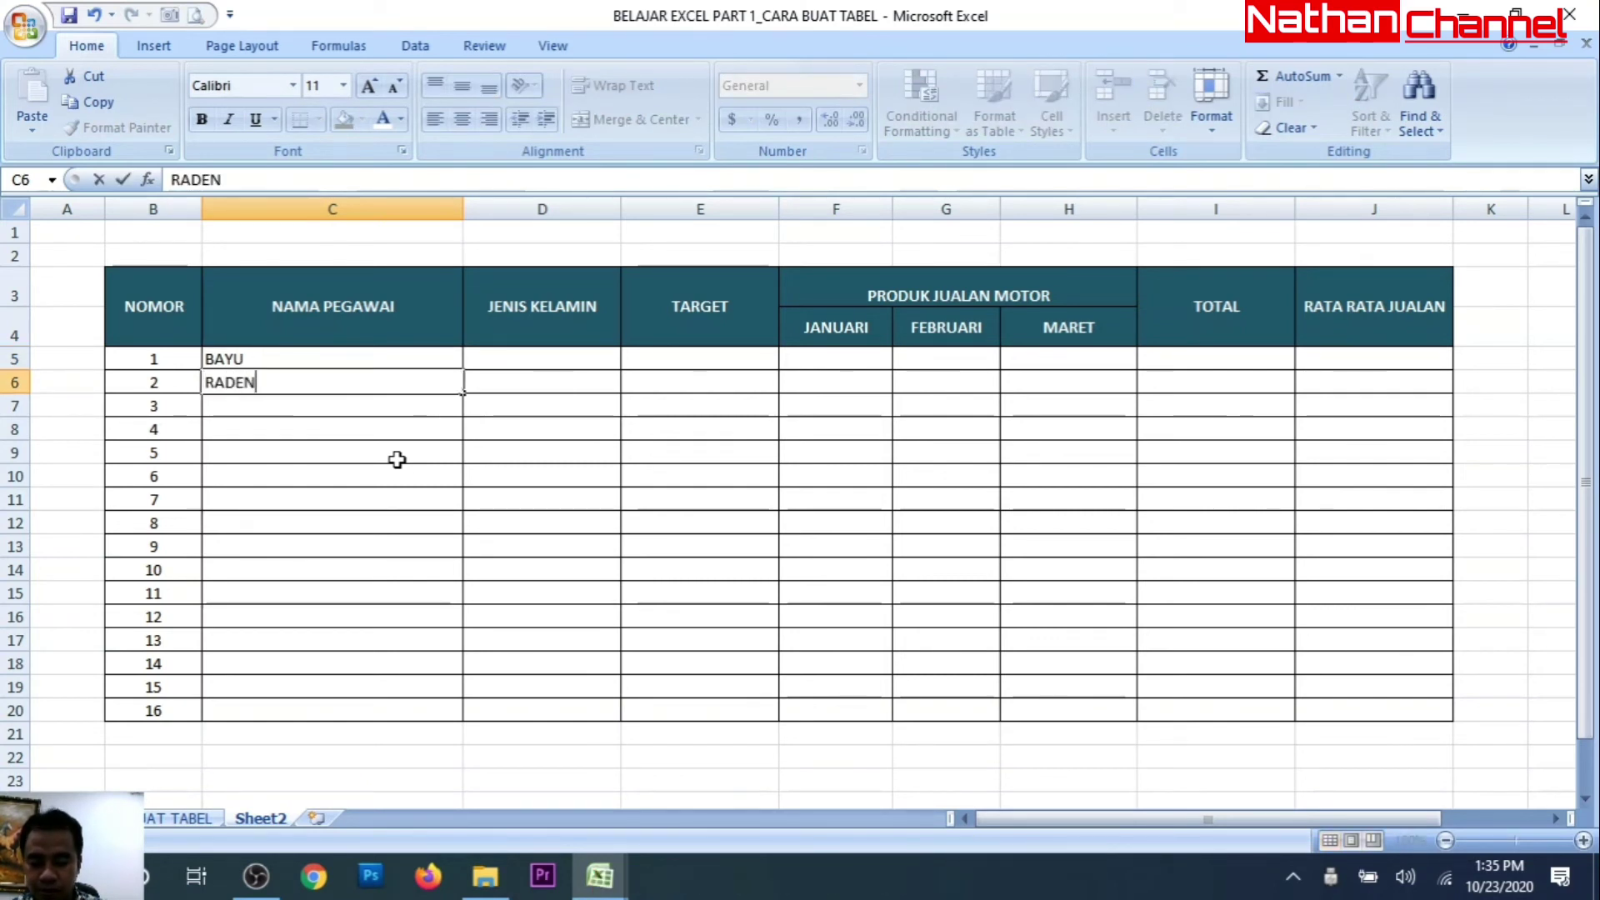
pyautogui.press('Return')
pyautogui.write('SUG')
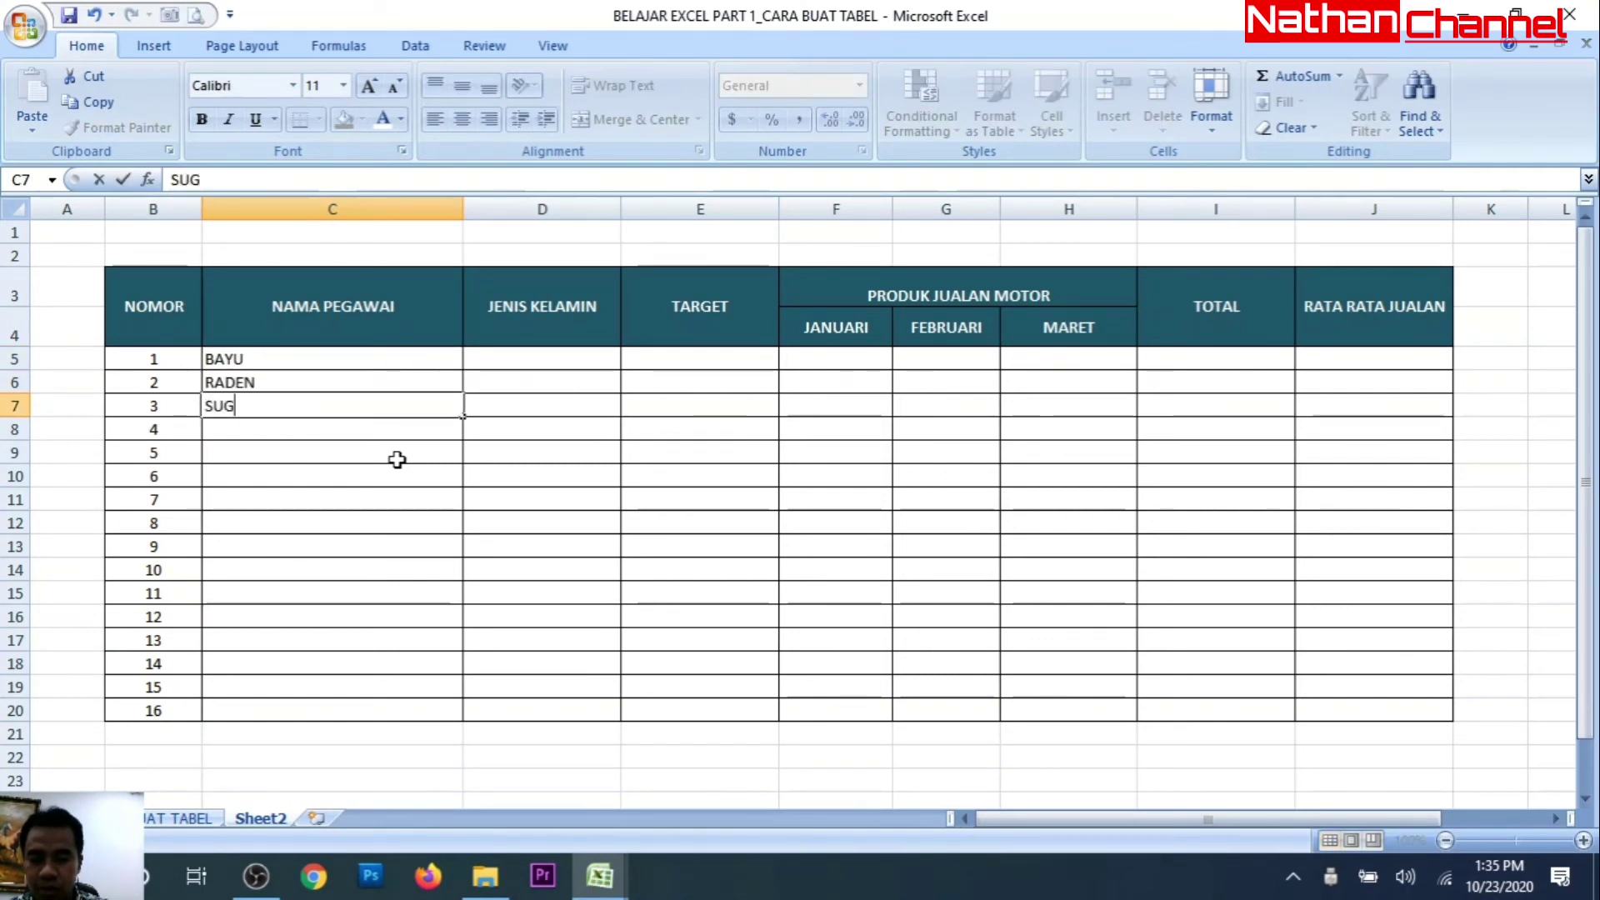
pyautogui.write('ENG')
pyautogui.press('Return')
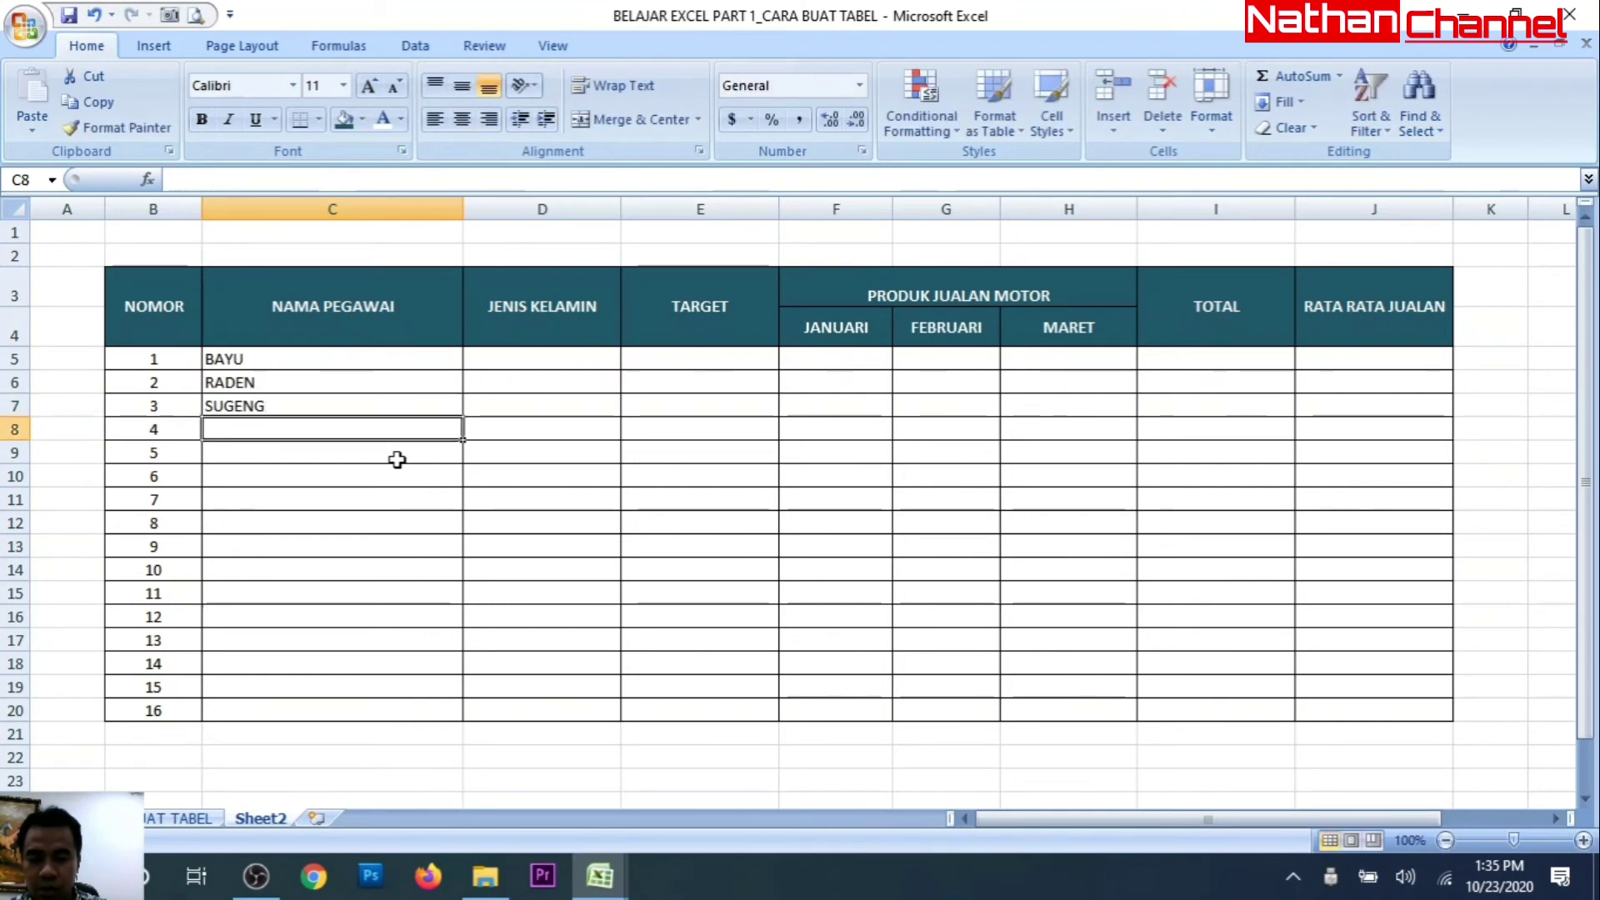
pyautogui.write('RIKO')
pyautogui.press('Return')
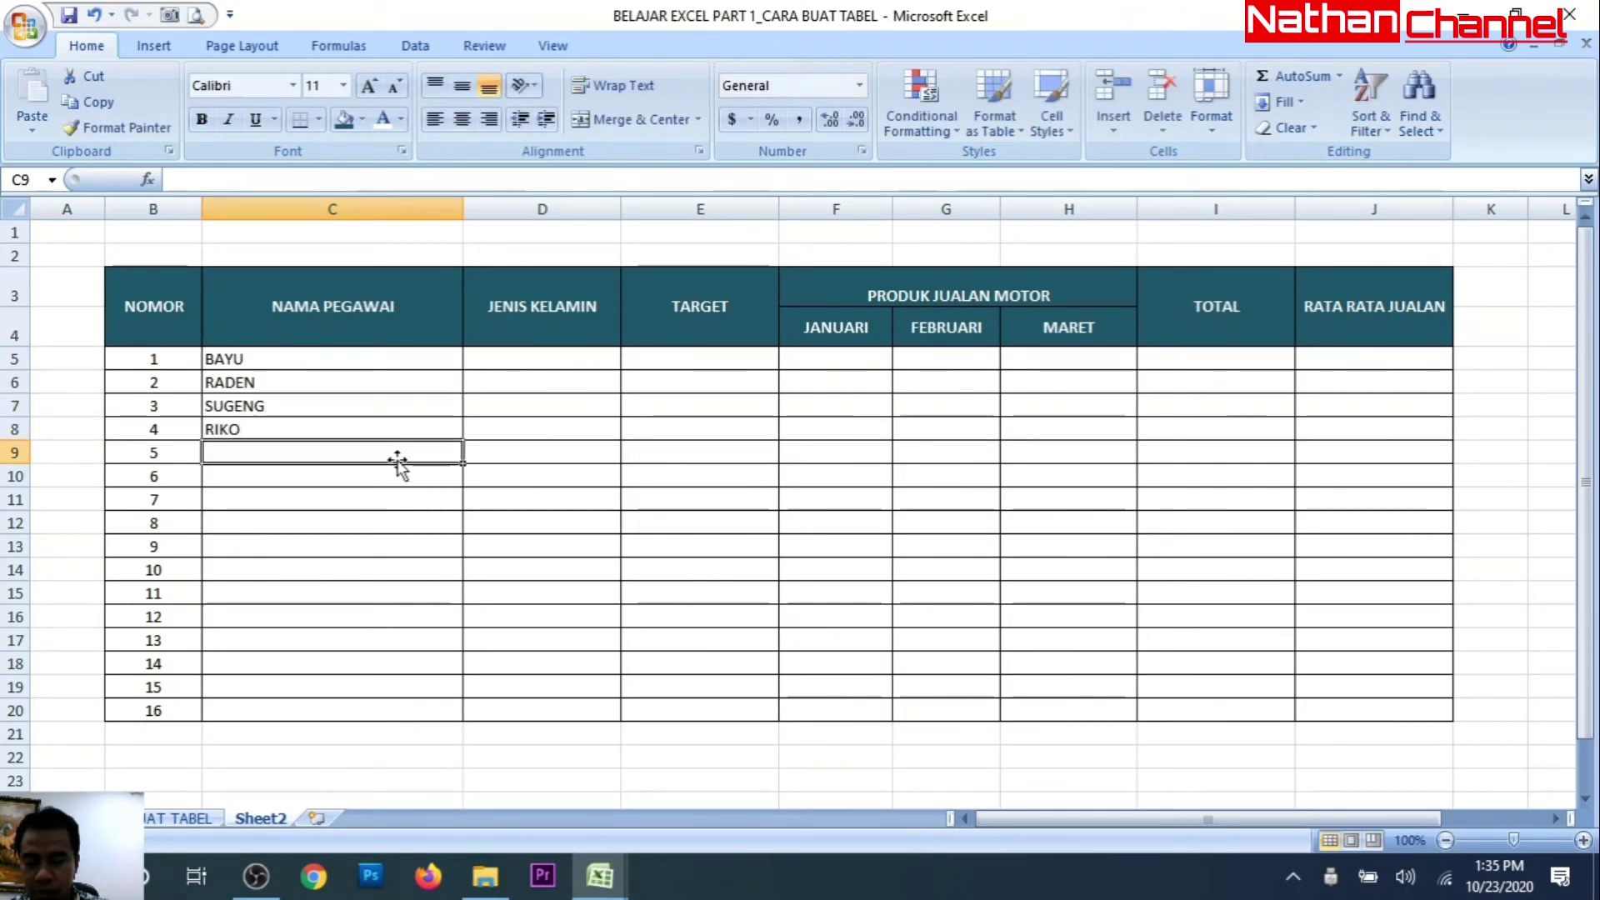
pyautogui.write('RONY')
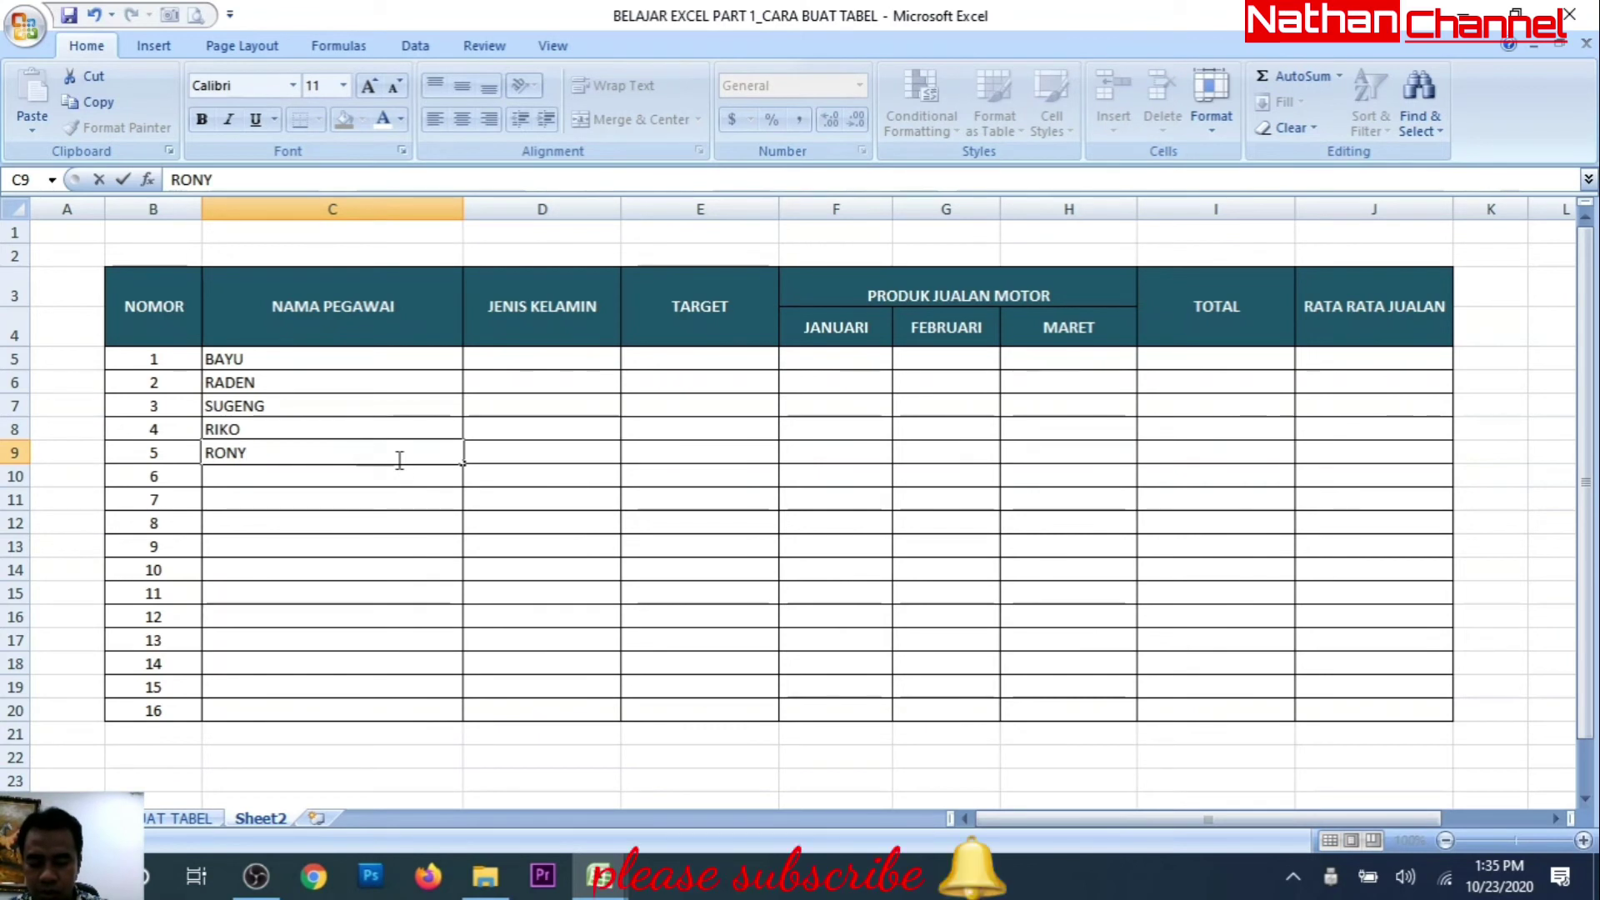
pyautogui.write('FEBRY')
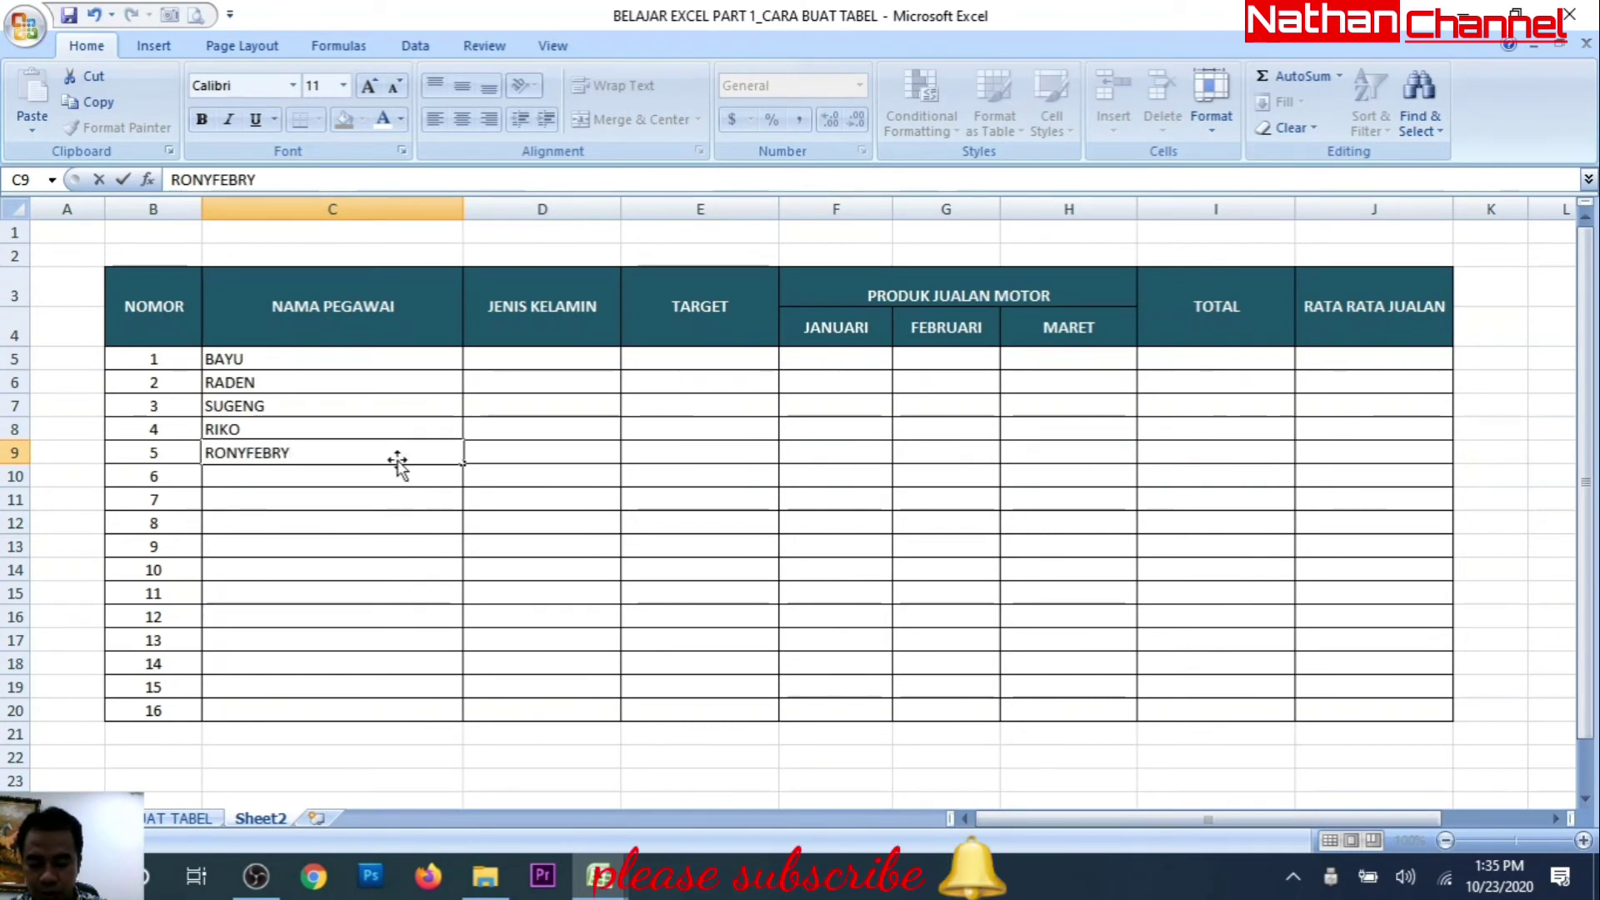
pyautogui.press('Return')
pyautogui.write('SANTI')
pyautogui.press('Return')
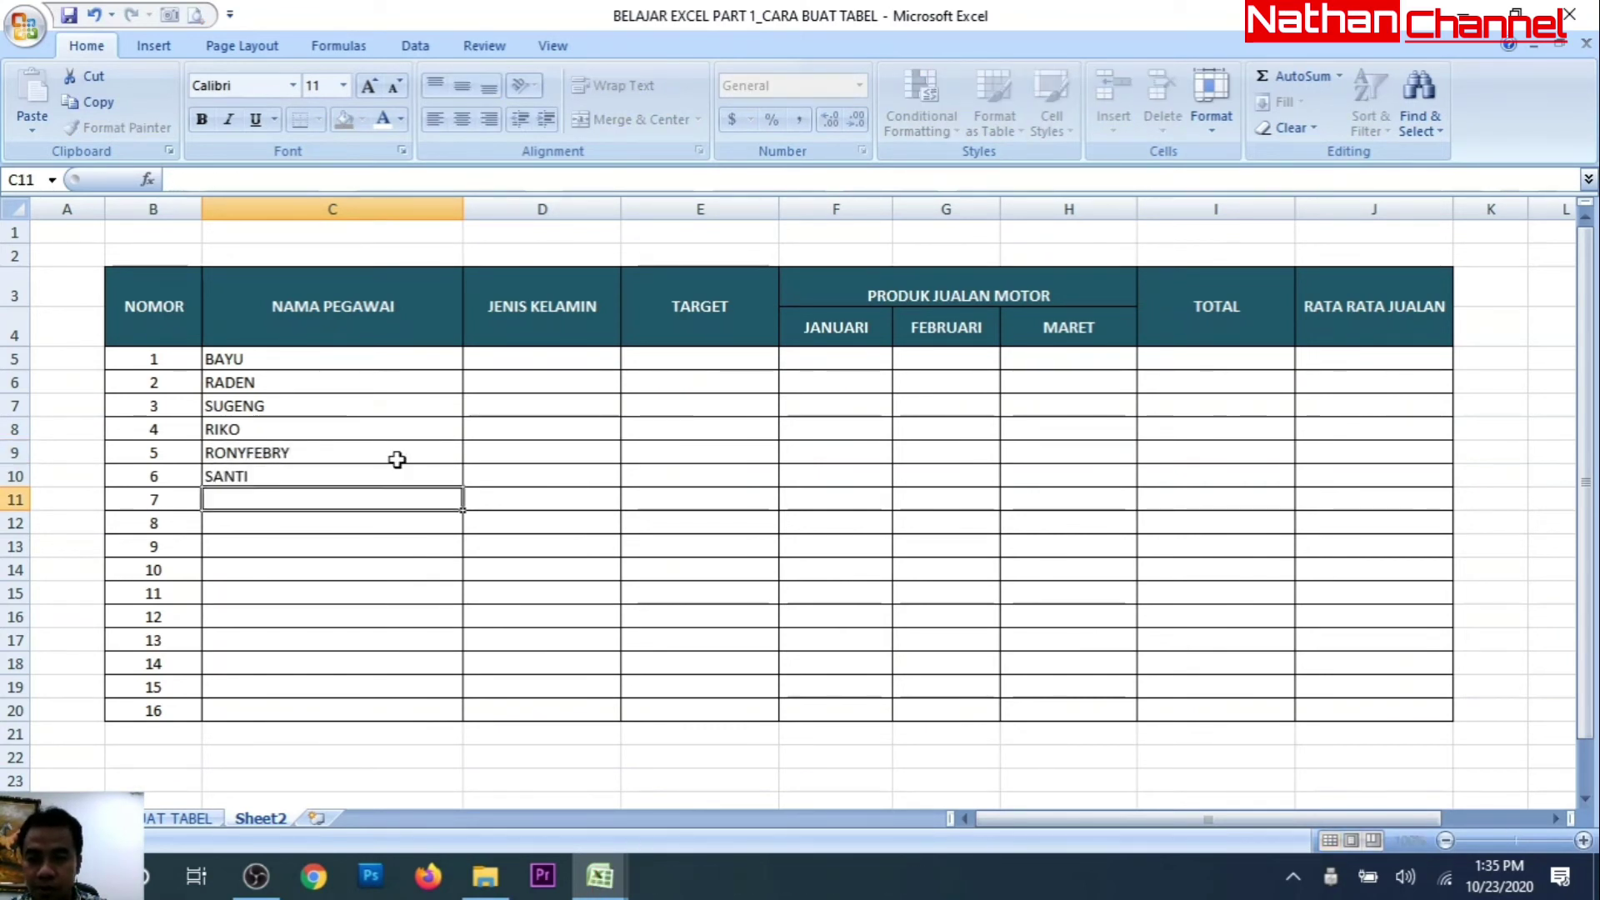
pyautogui.press('Up')
pyautogui.press('Up')
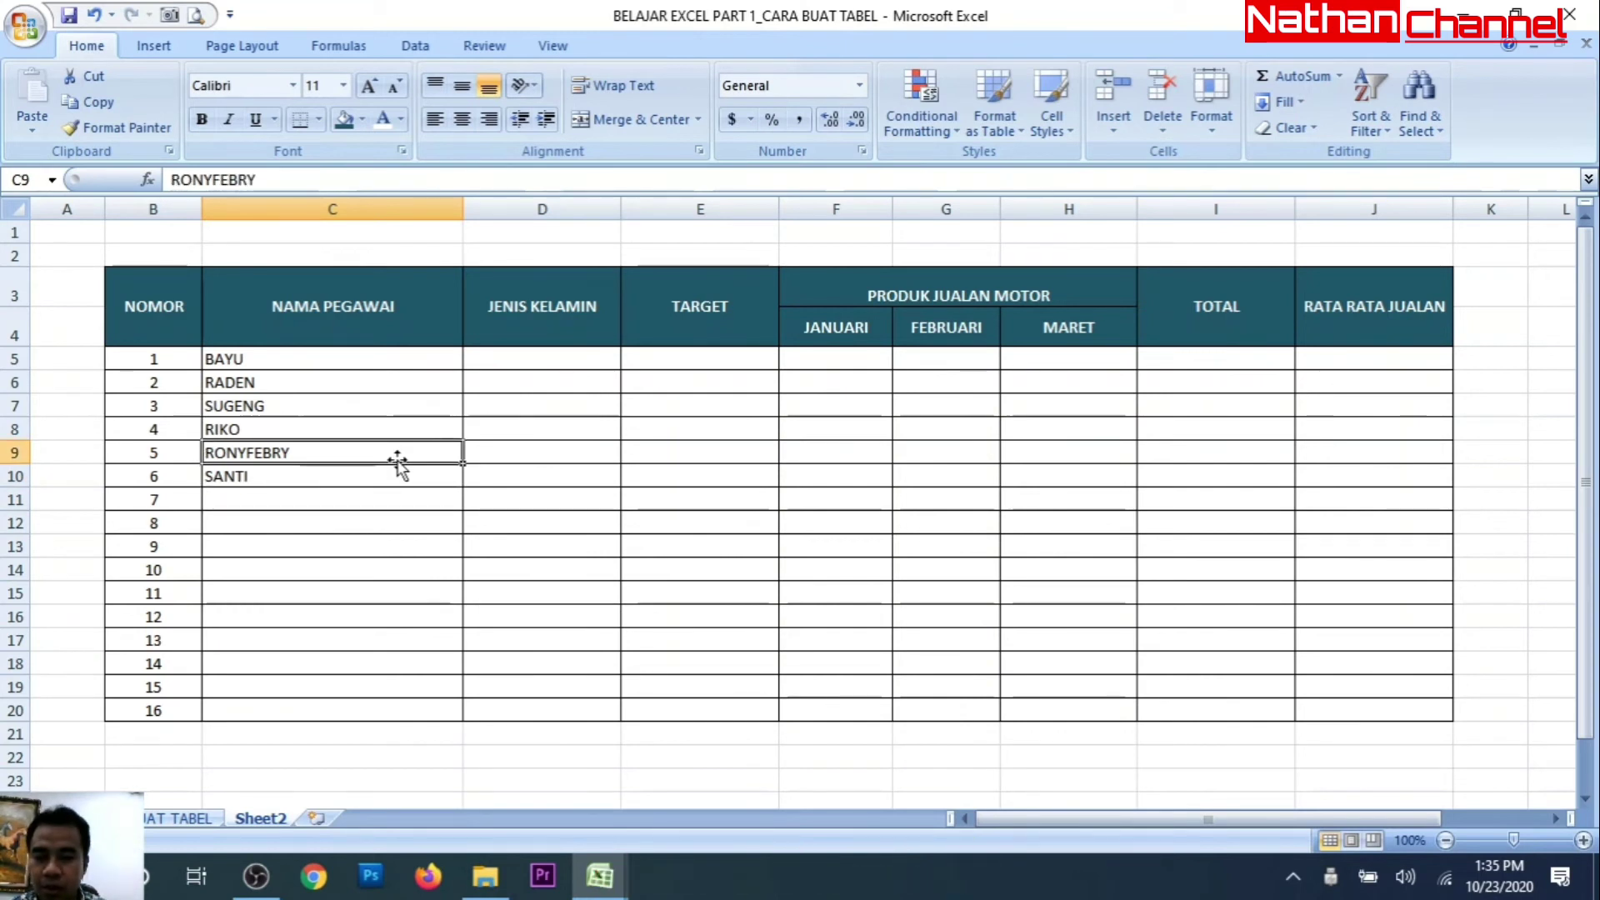
pyautogui.write('RONY')
pyautogui.press('Return')
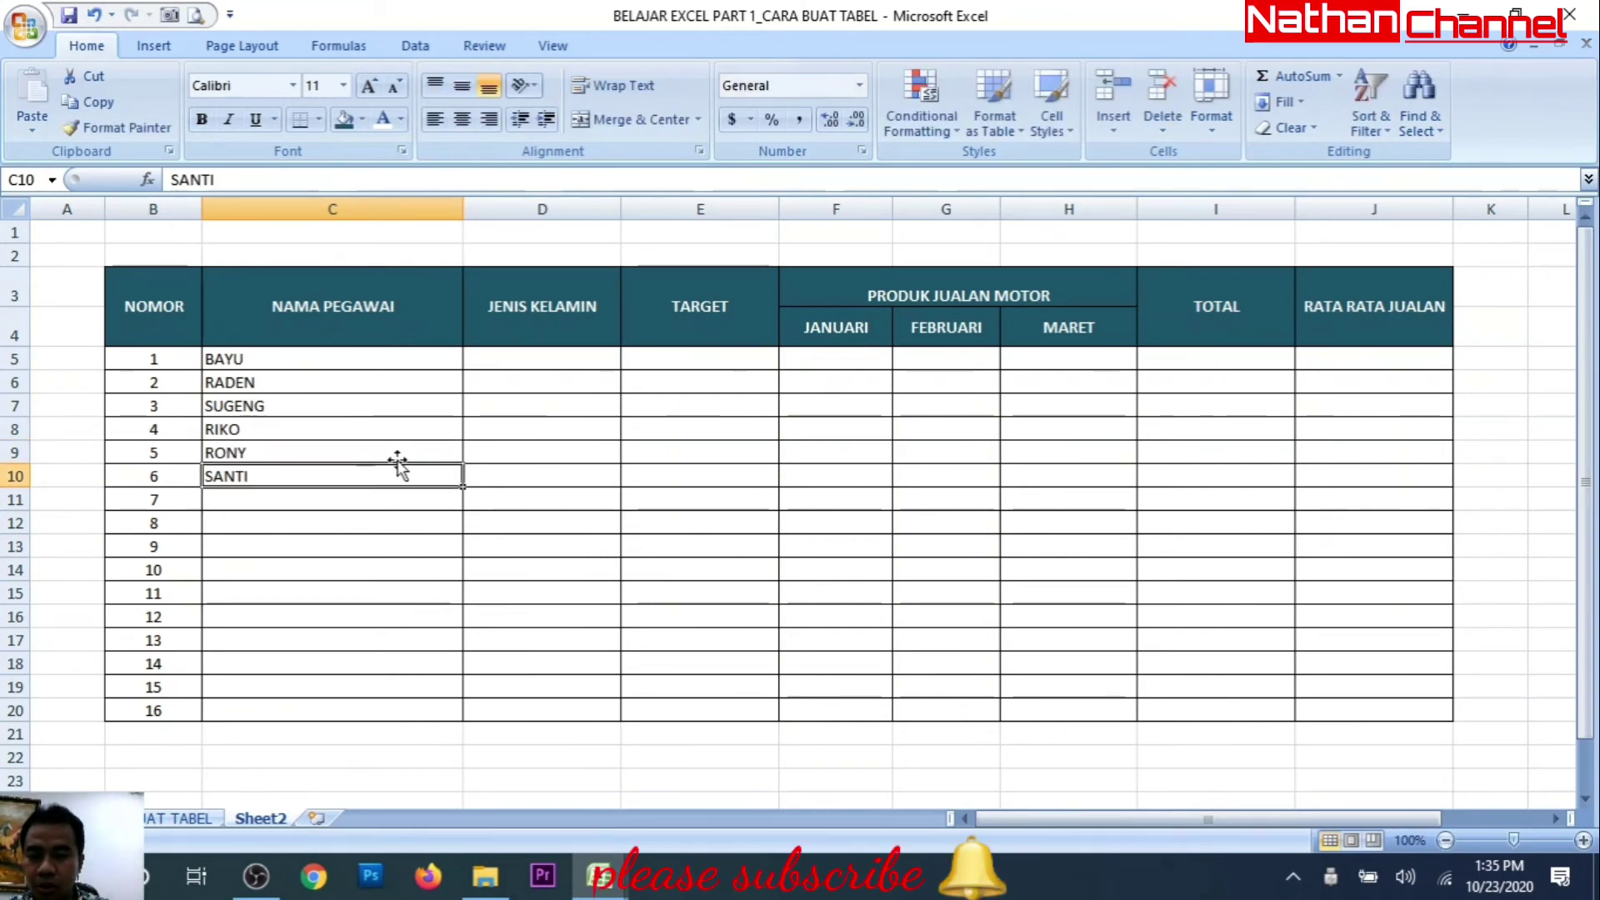
pyautogui.write('FEBY')
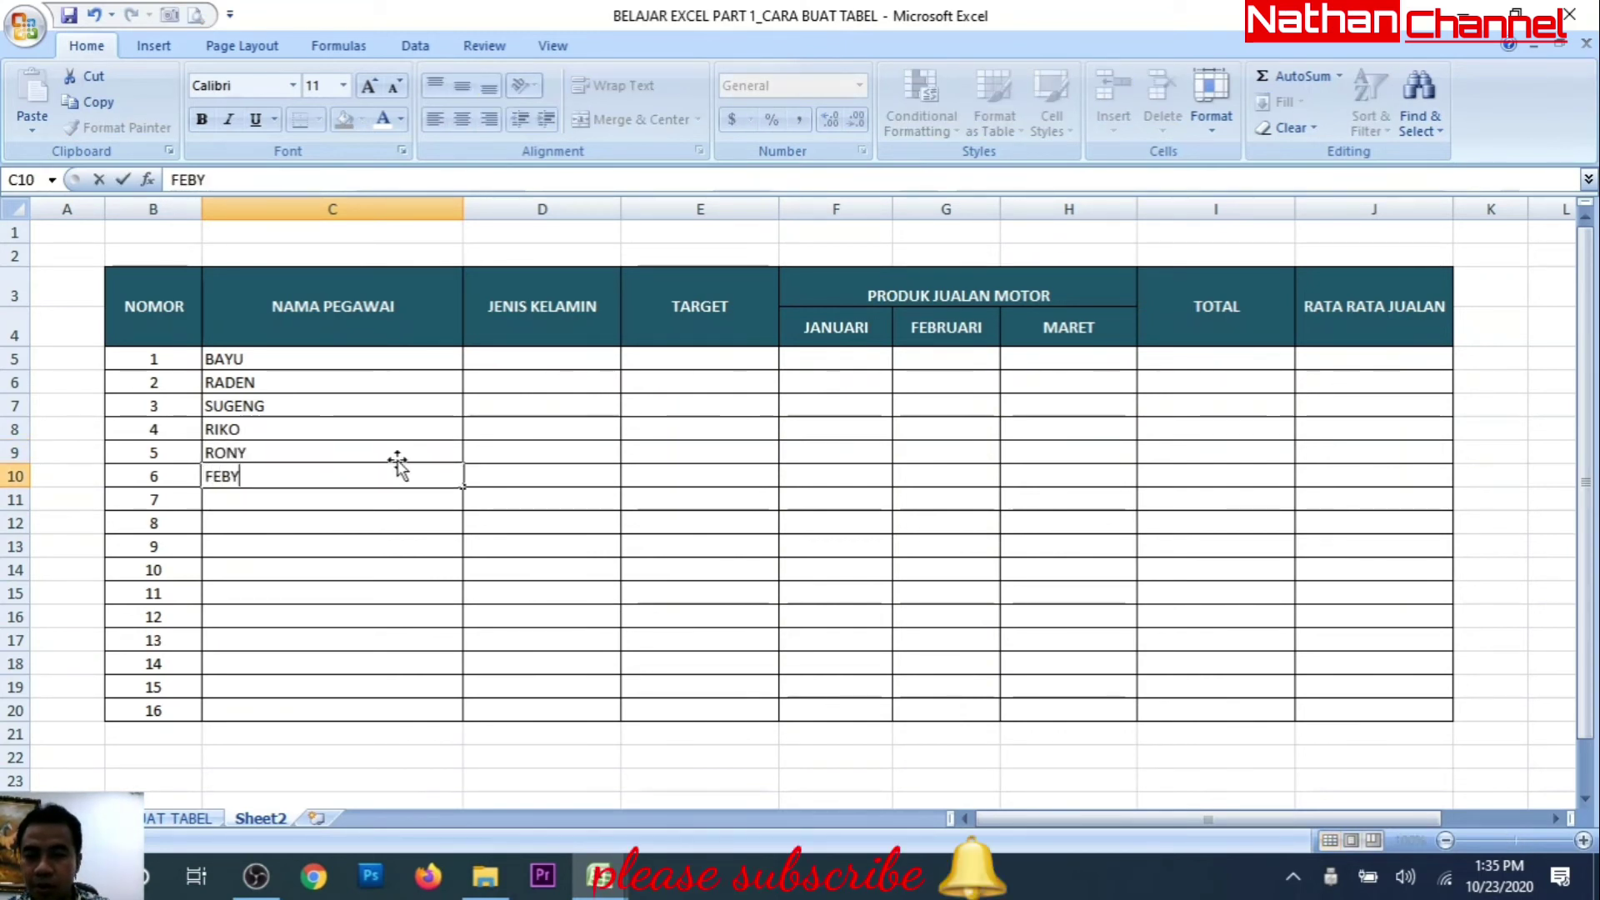
pyautogui.press('Return')
pyautogui.write('SANTI')
pyautogui.press('Return')
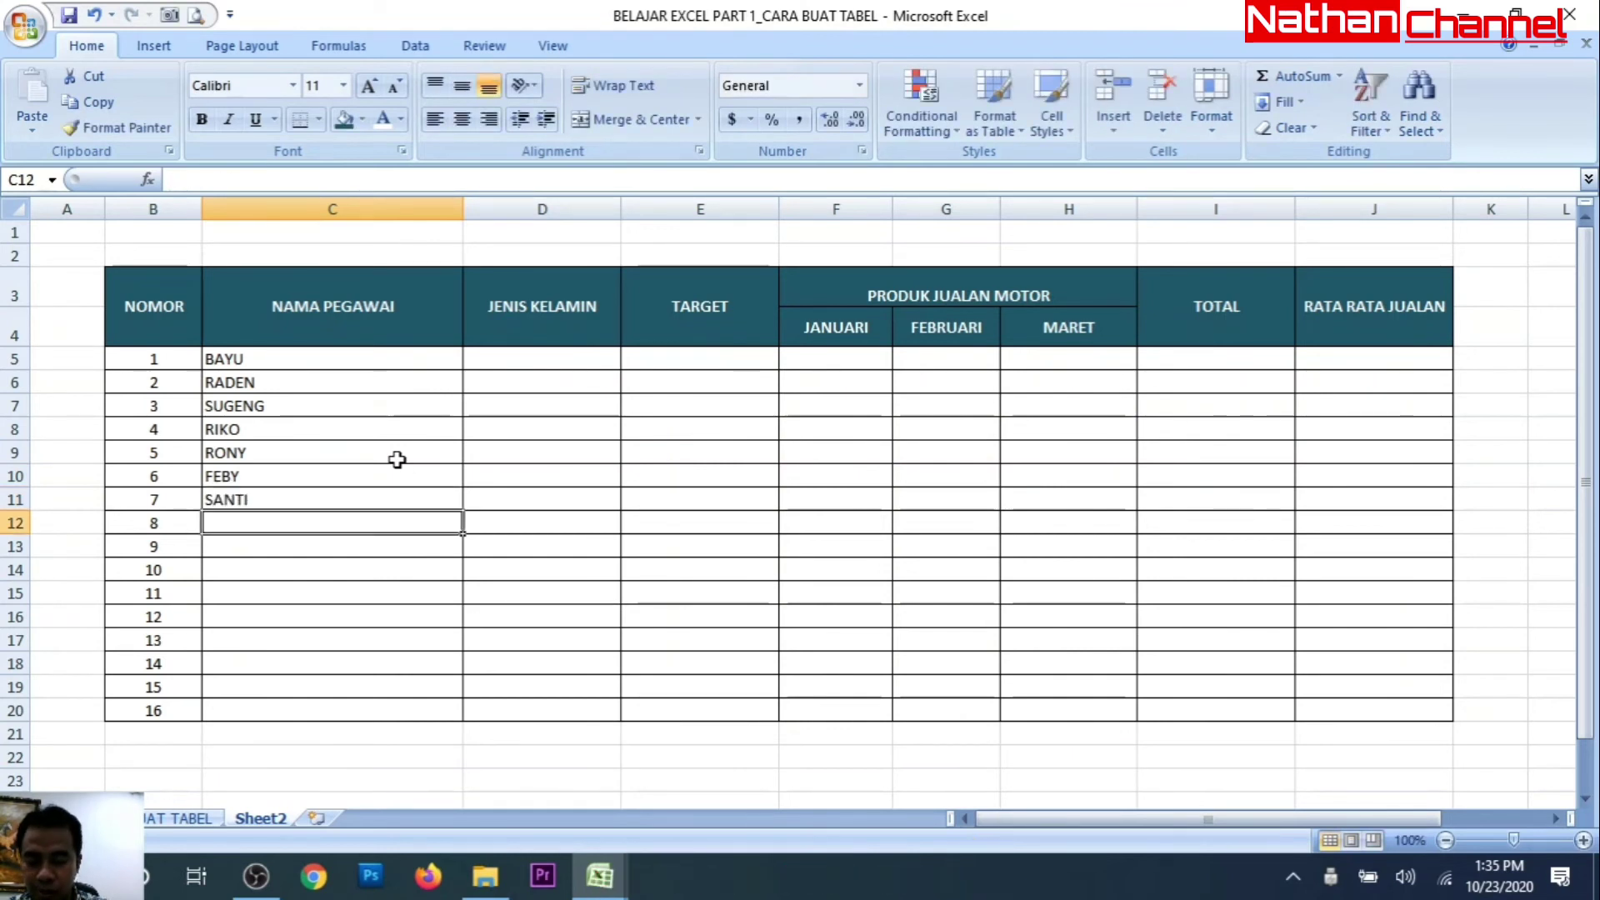
# Step: Enter RATIH, EKO, BU…, RIO, RYAN, KOKO, SINTA, SUCI and BUDIMAN in C12:C20
pyautogui.write('RAH')
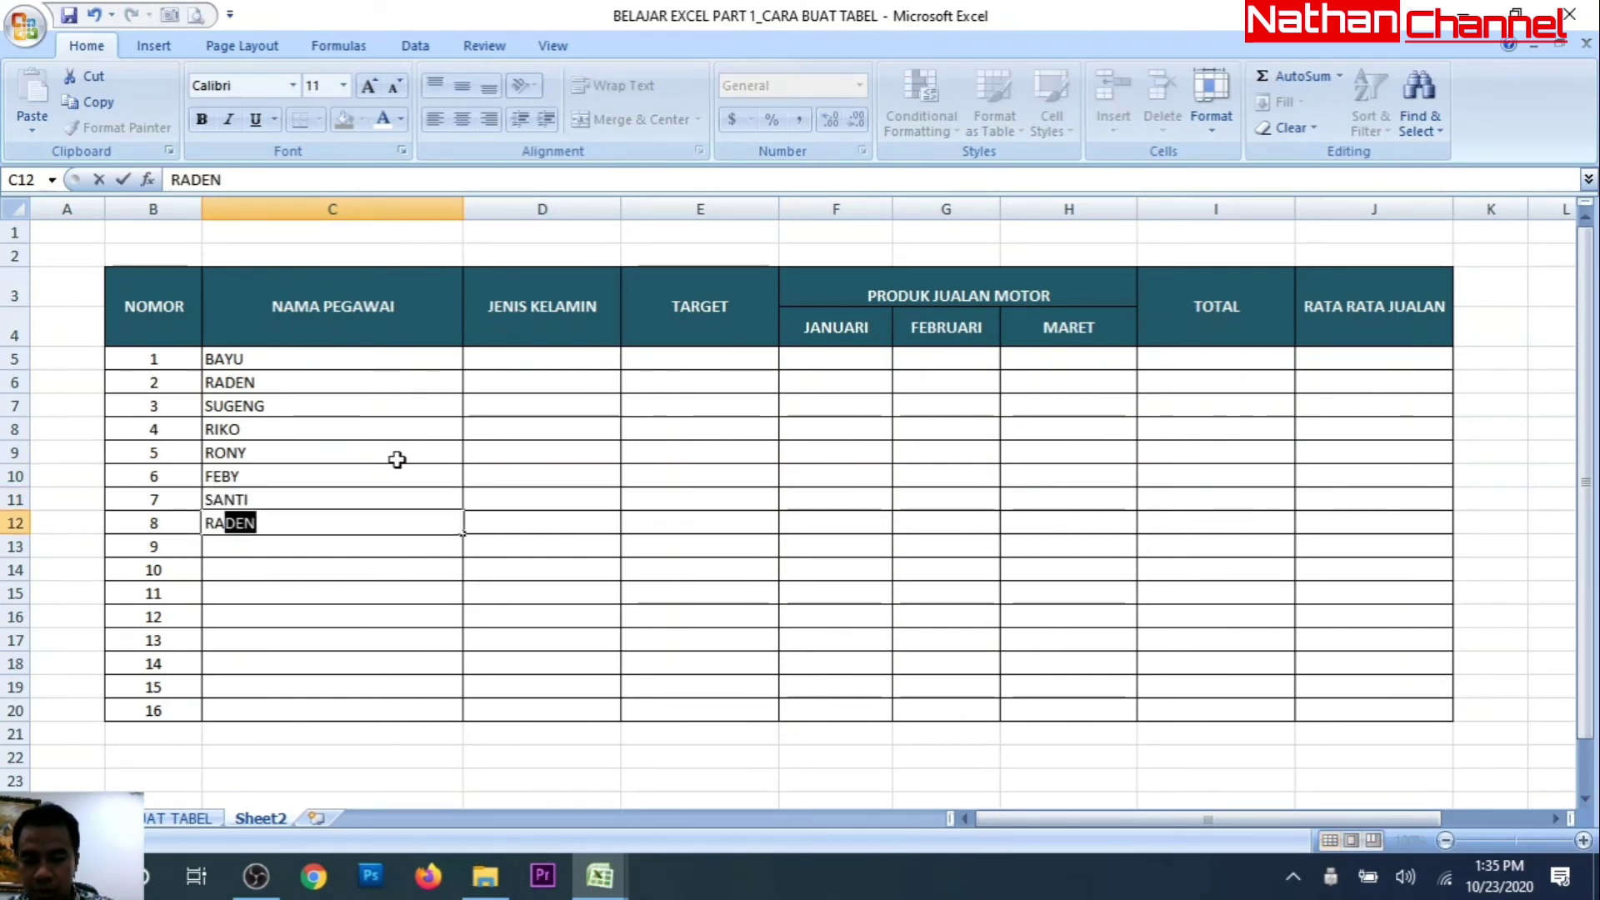
pyautogui.press('BackSpace')
pyautogui.write('TIH')
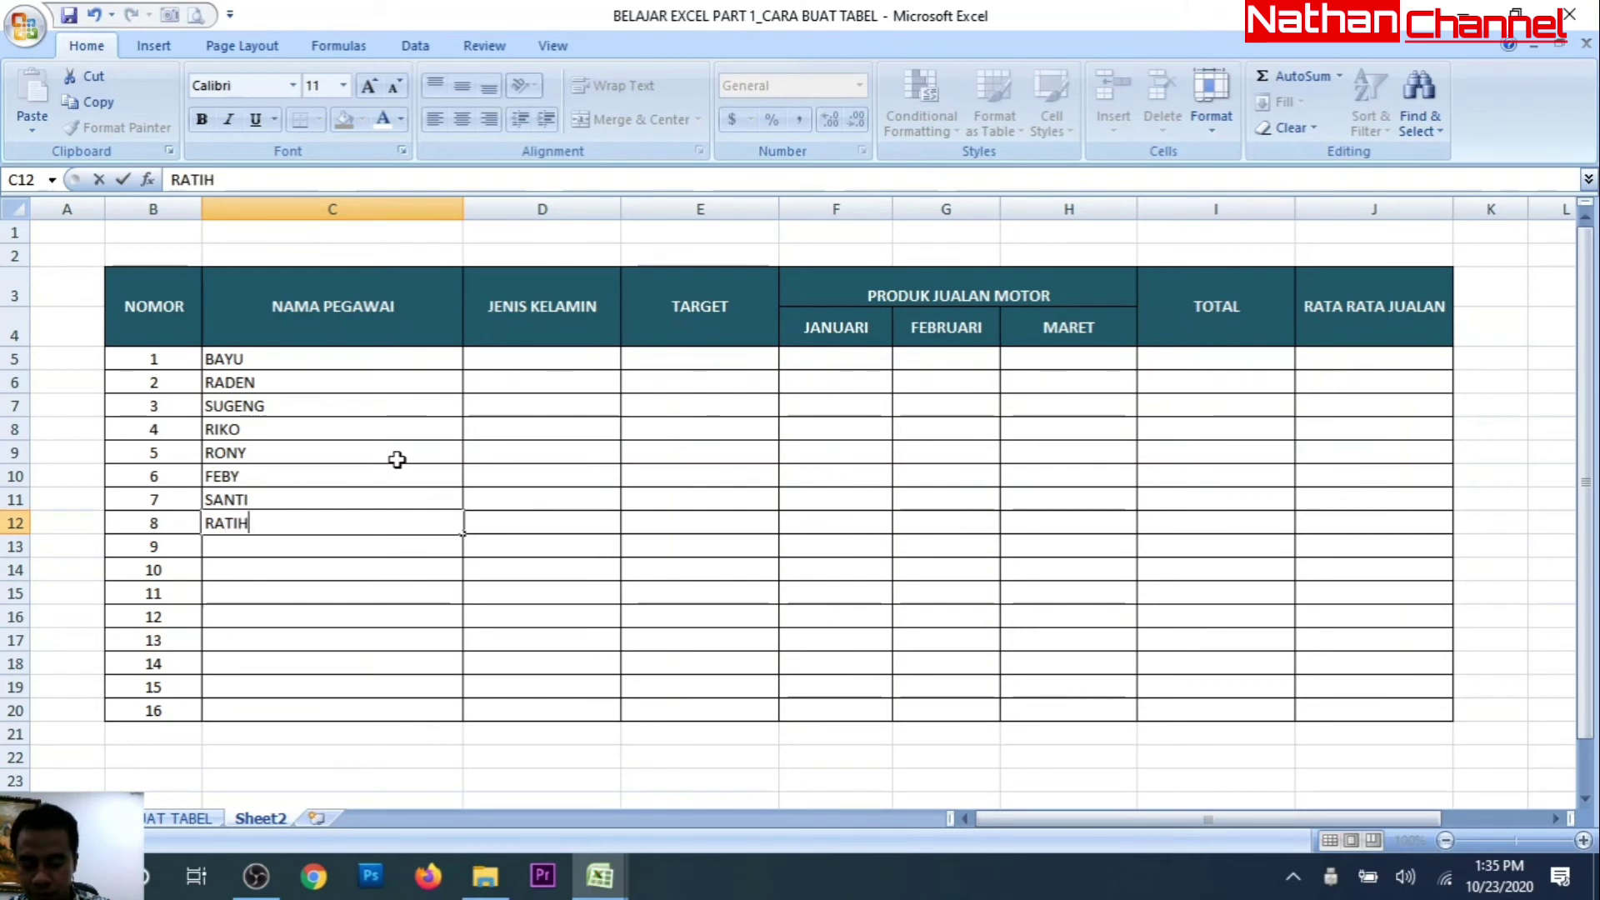
pyautogui.press('Return')
pyautogui.write('EKO')
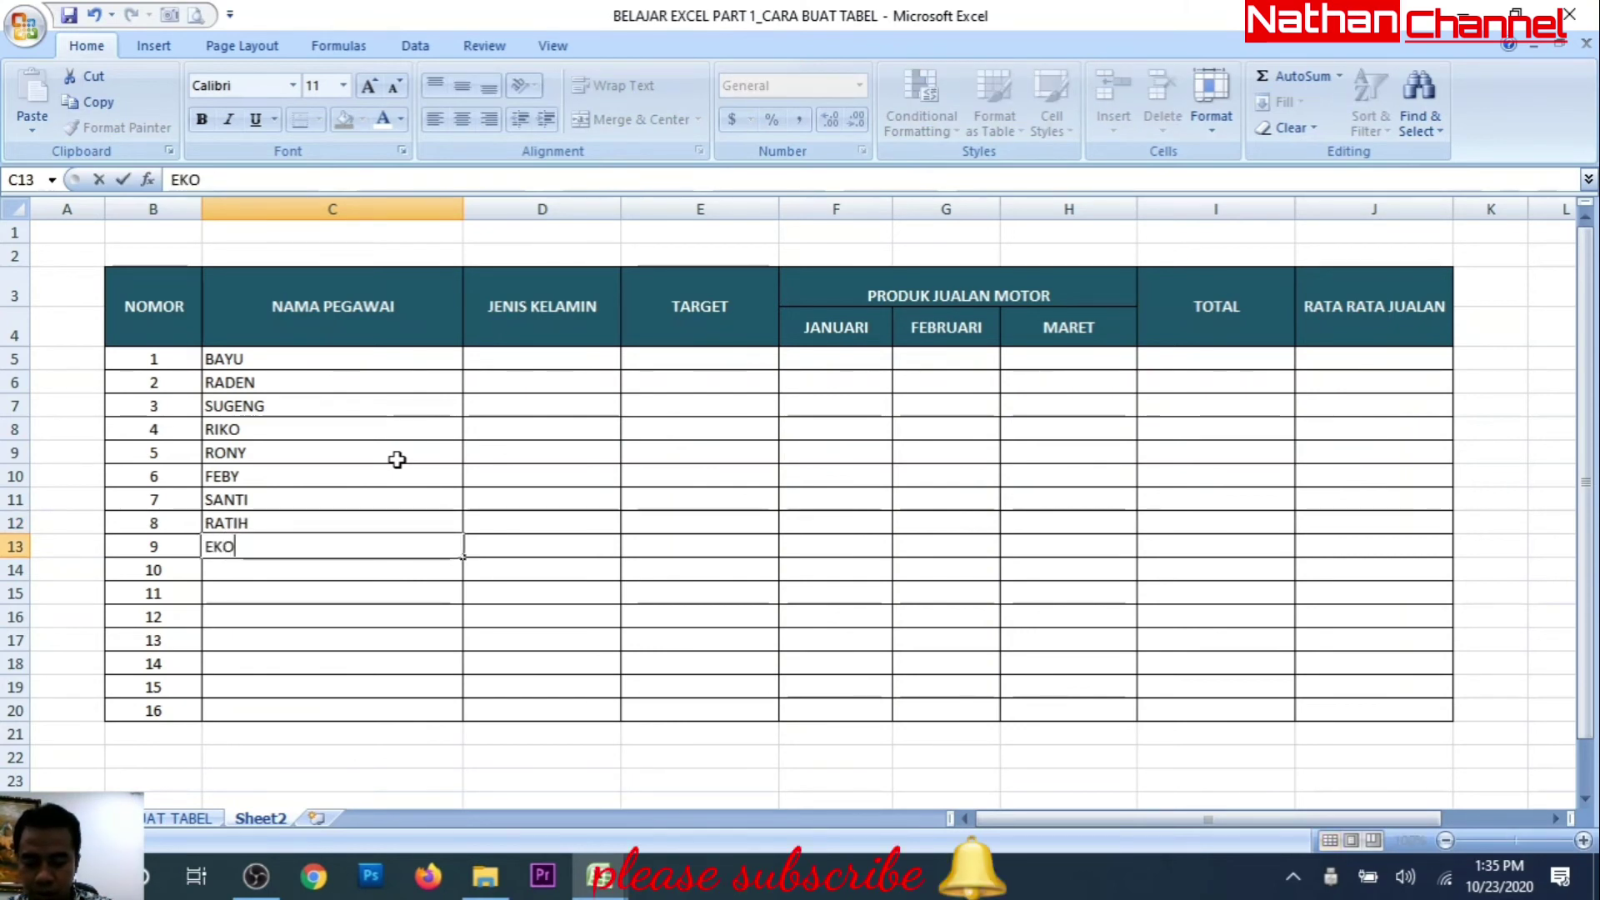
pyautogui.press('Return')
pyautogui.write('BUDI')
pyautogui.press('Return')
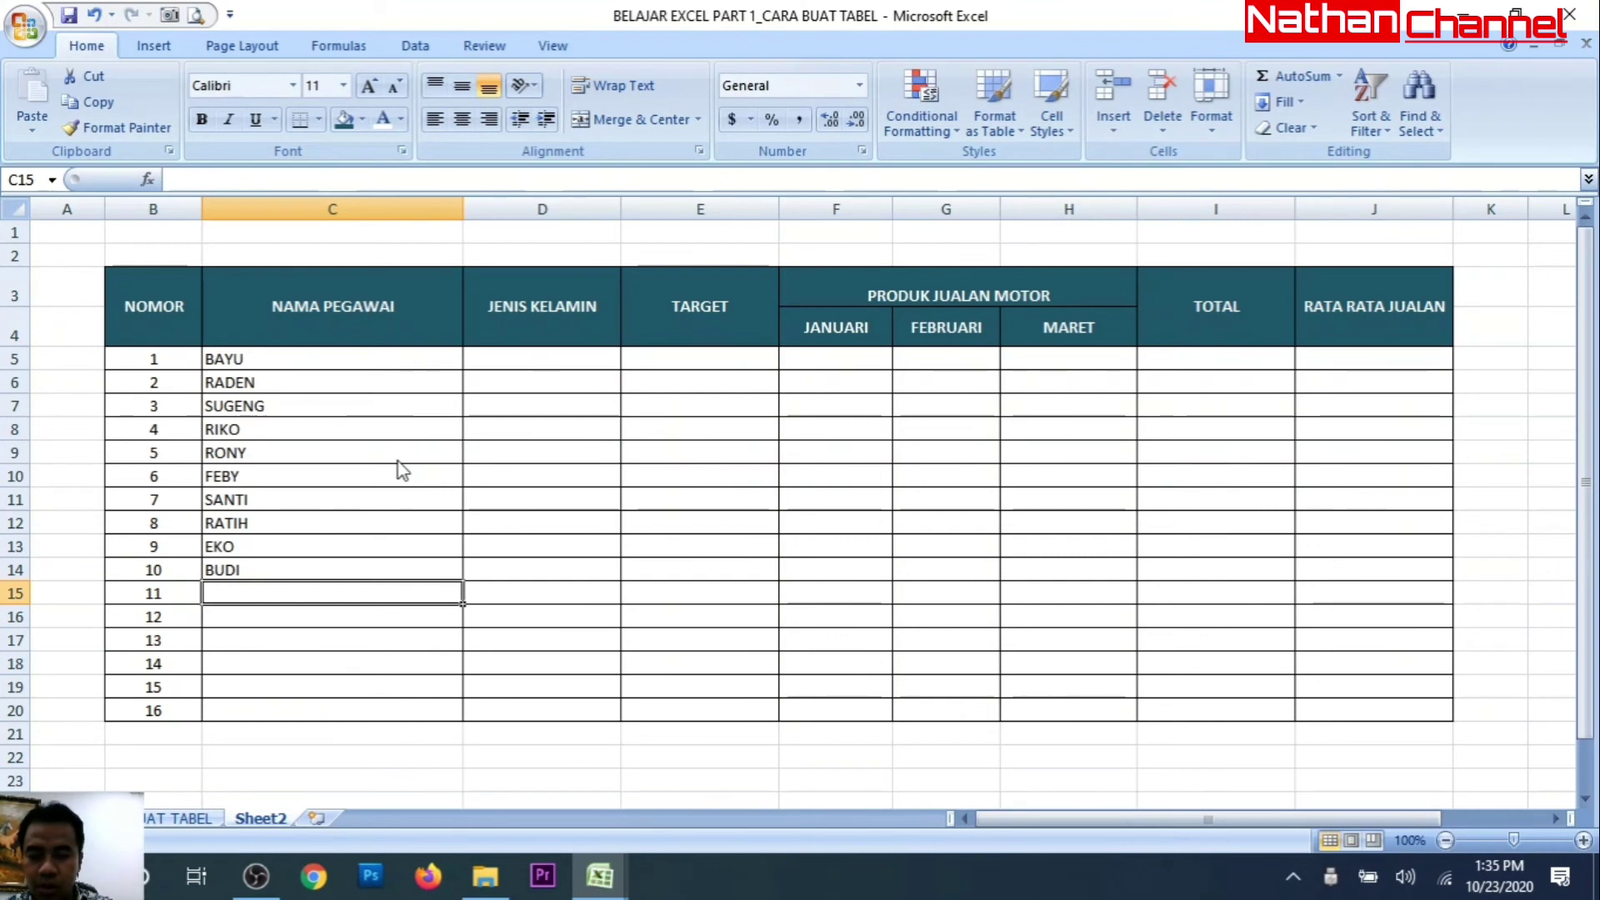
pyautogui.write('RIO')
pyautogui.press('Return')
pyautogui.write('RYA')
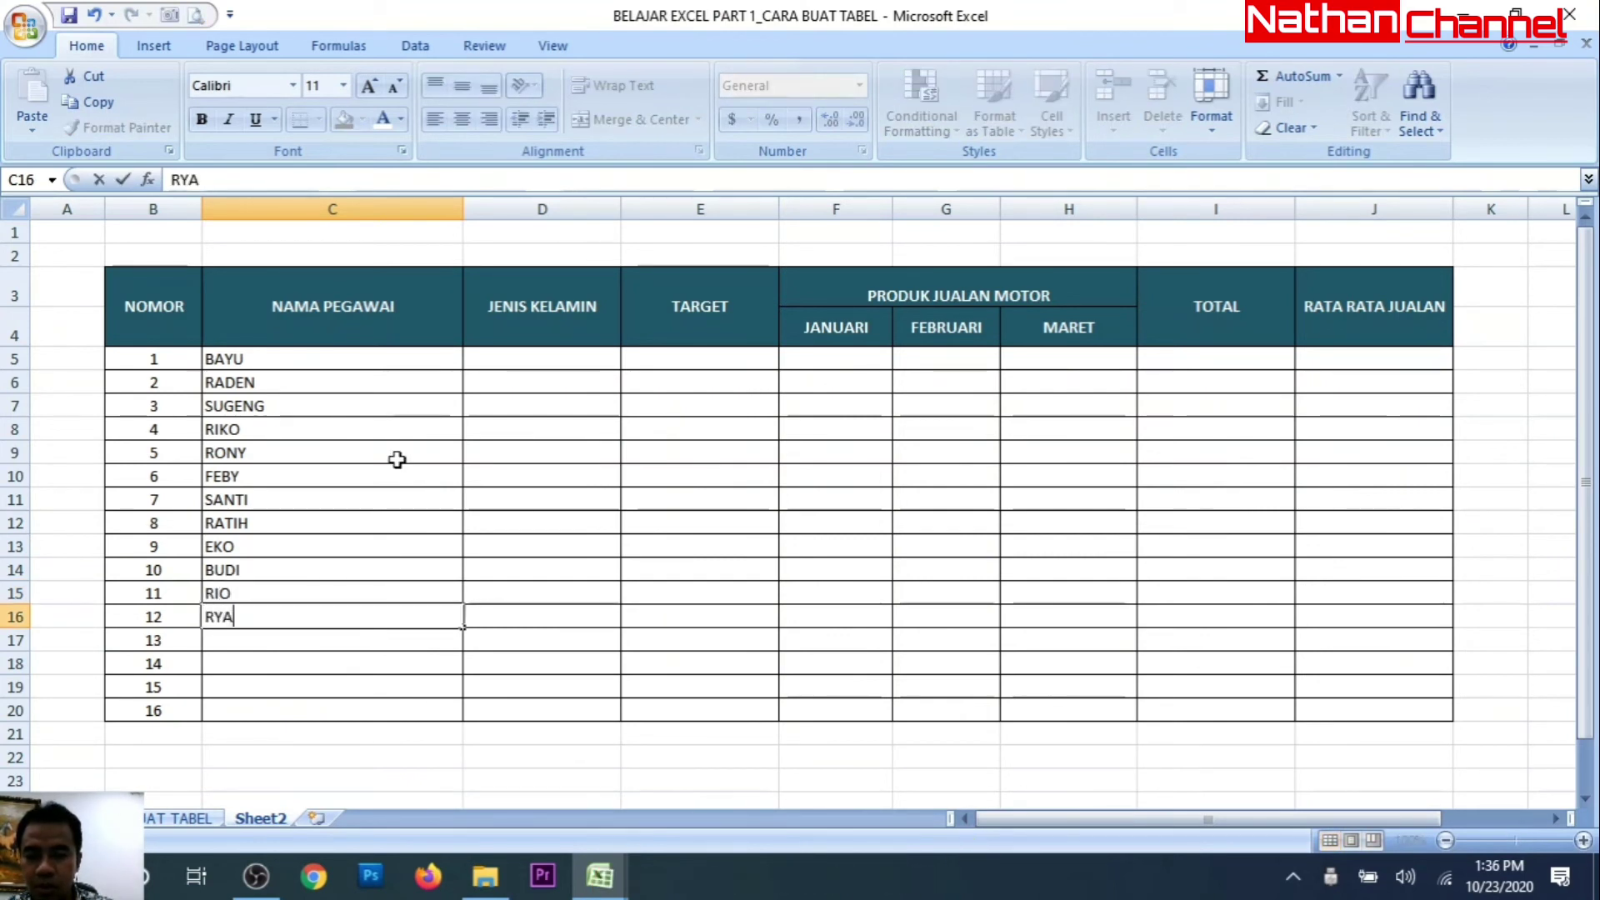
pyautogui.write('N')
pyautogui.press('Return')
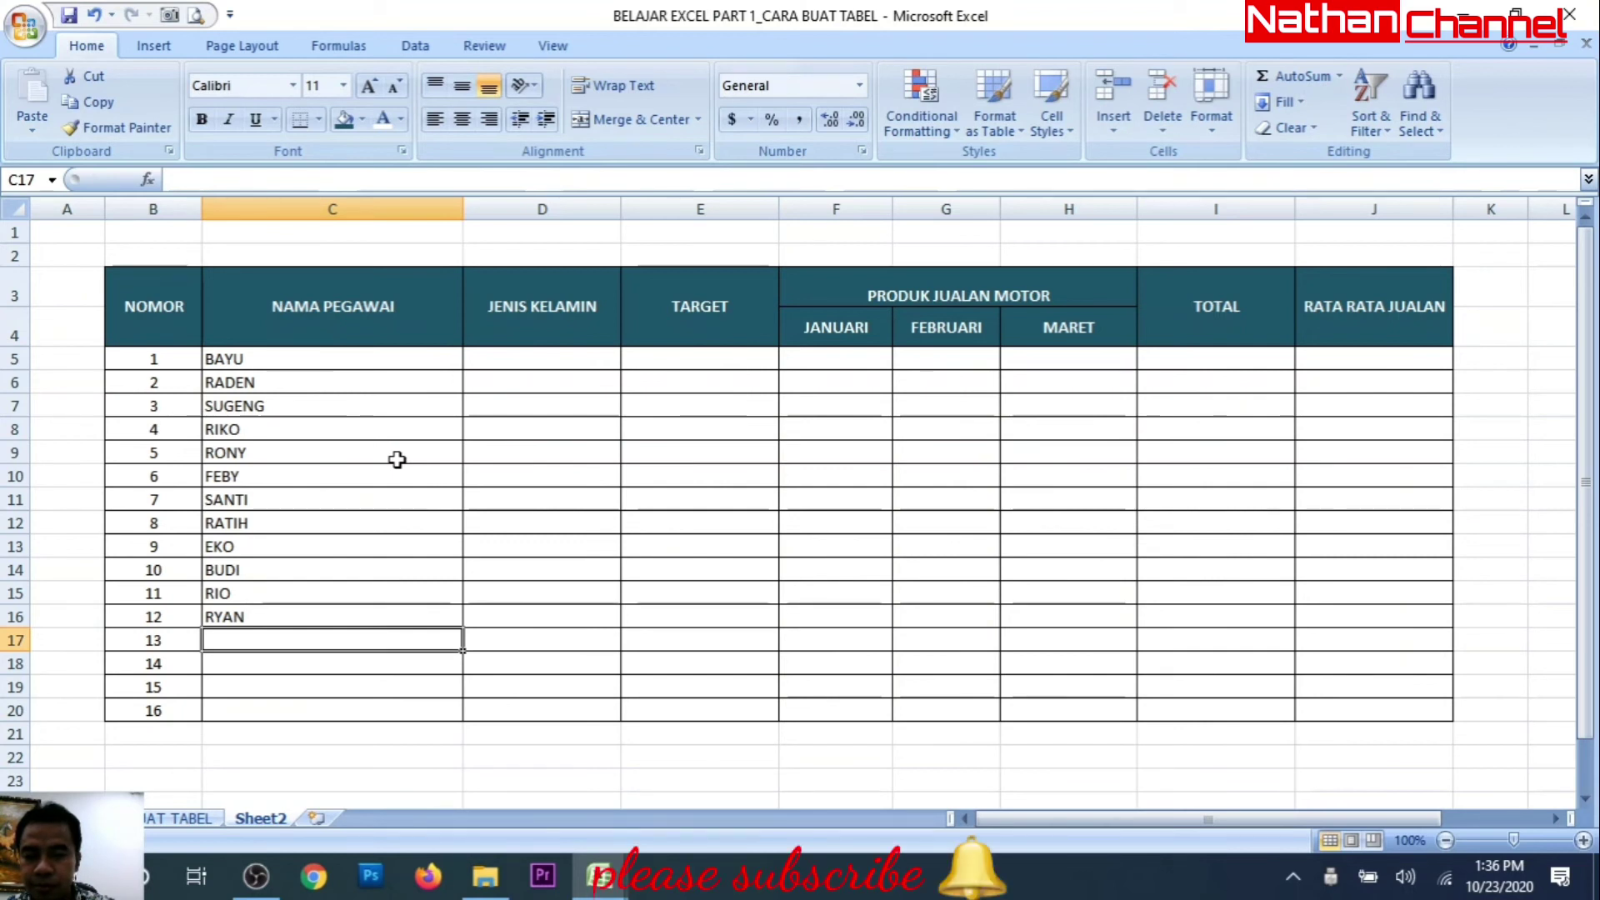
pyautogui.write('KOKO')
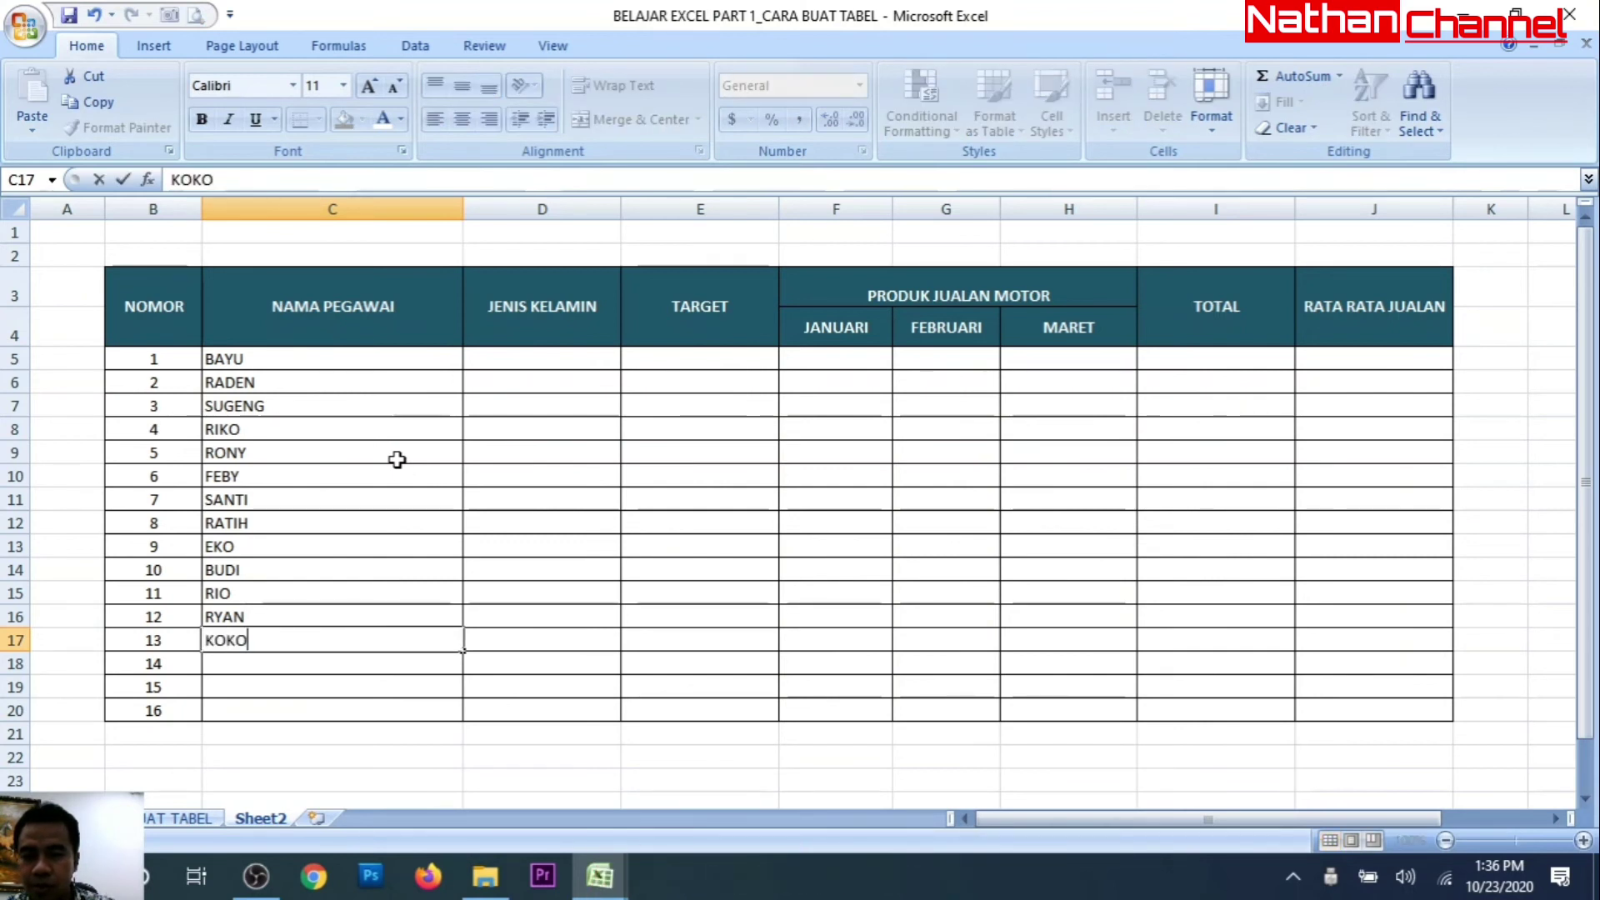
pyautogui.press('Return')
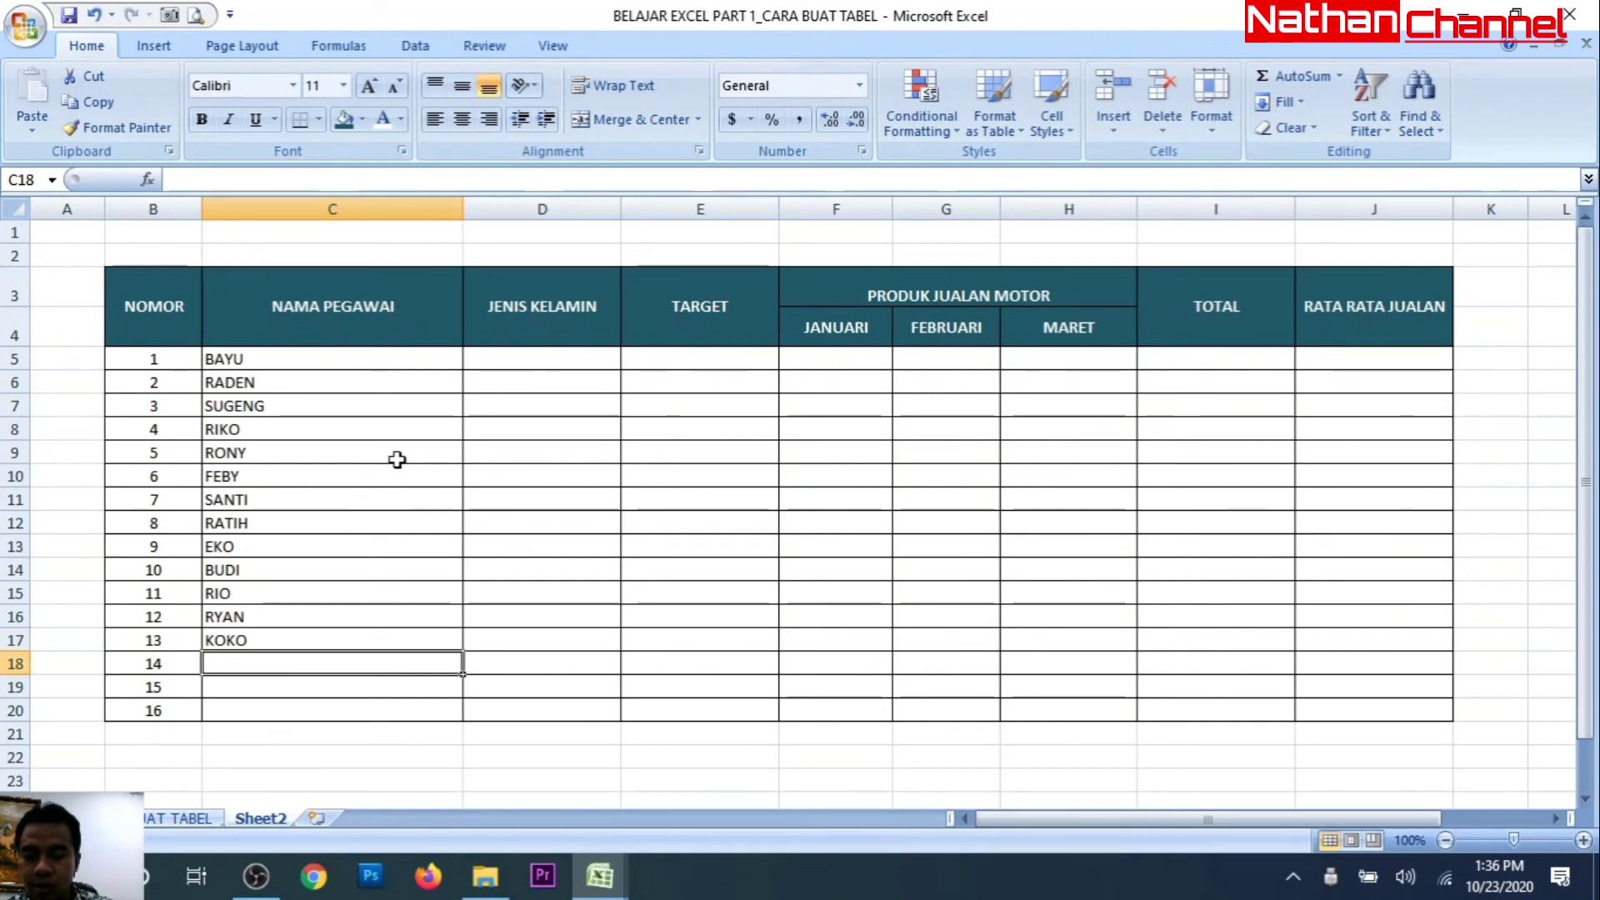
pyautogui.write('SINTA')
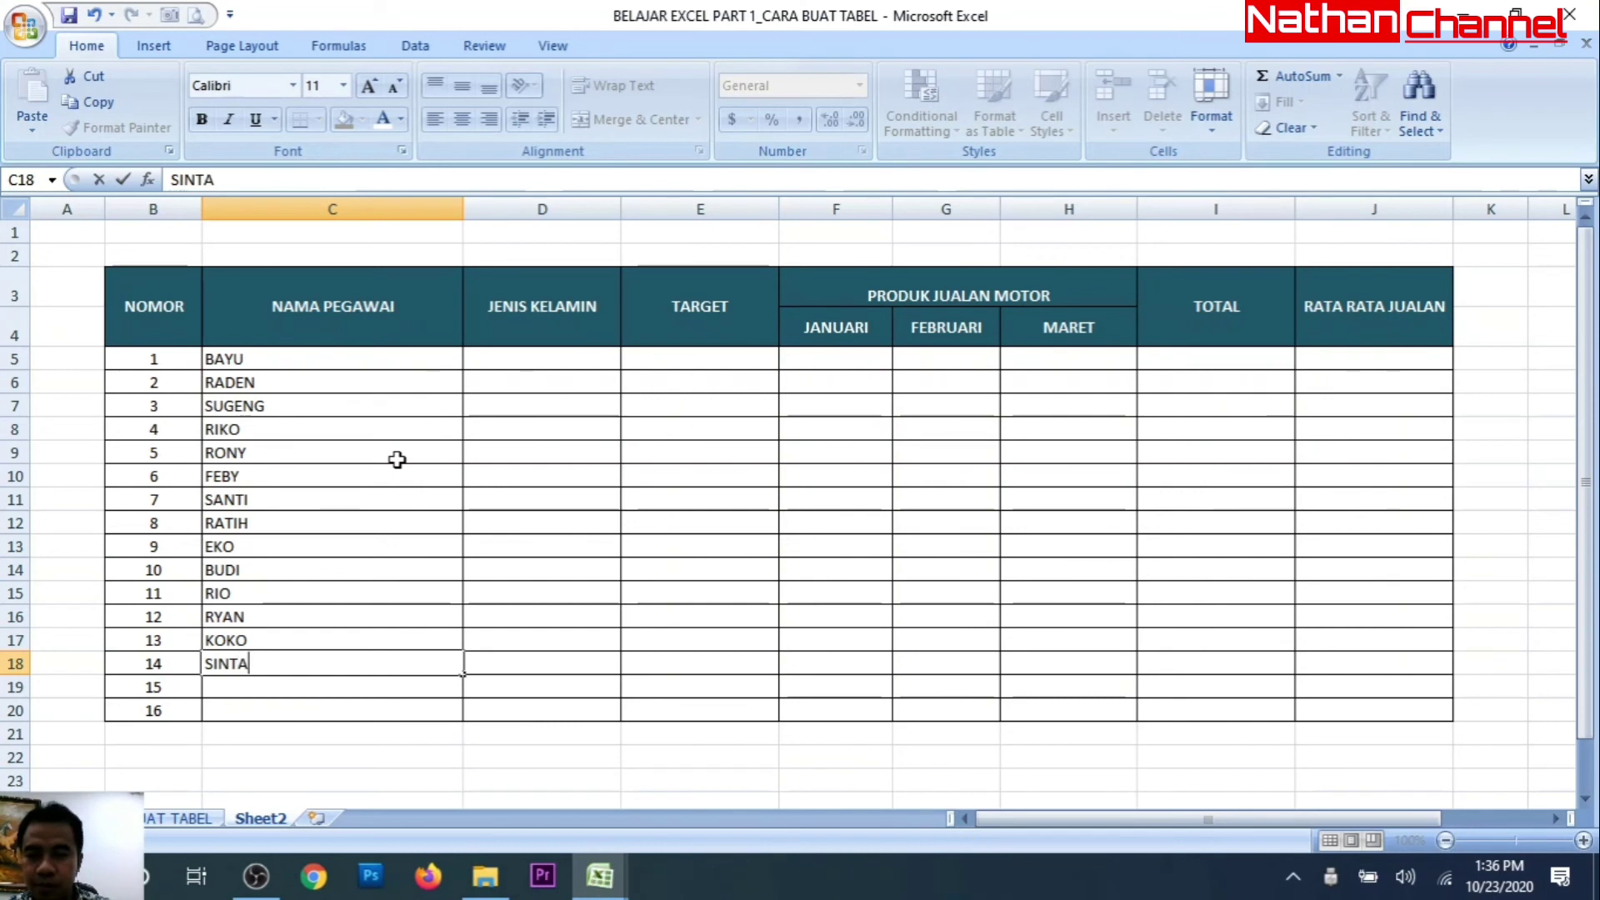
pyautogui.press('Return')
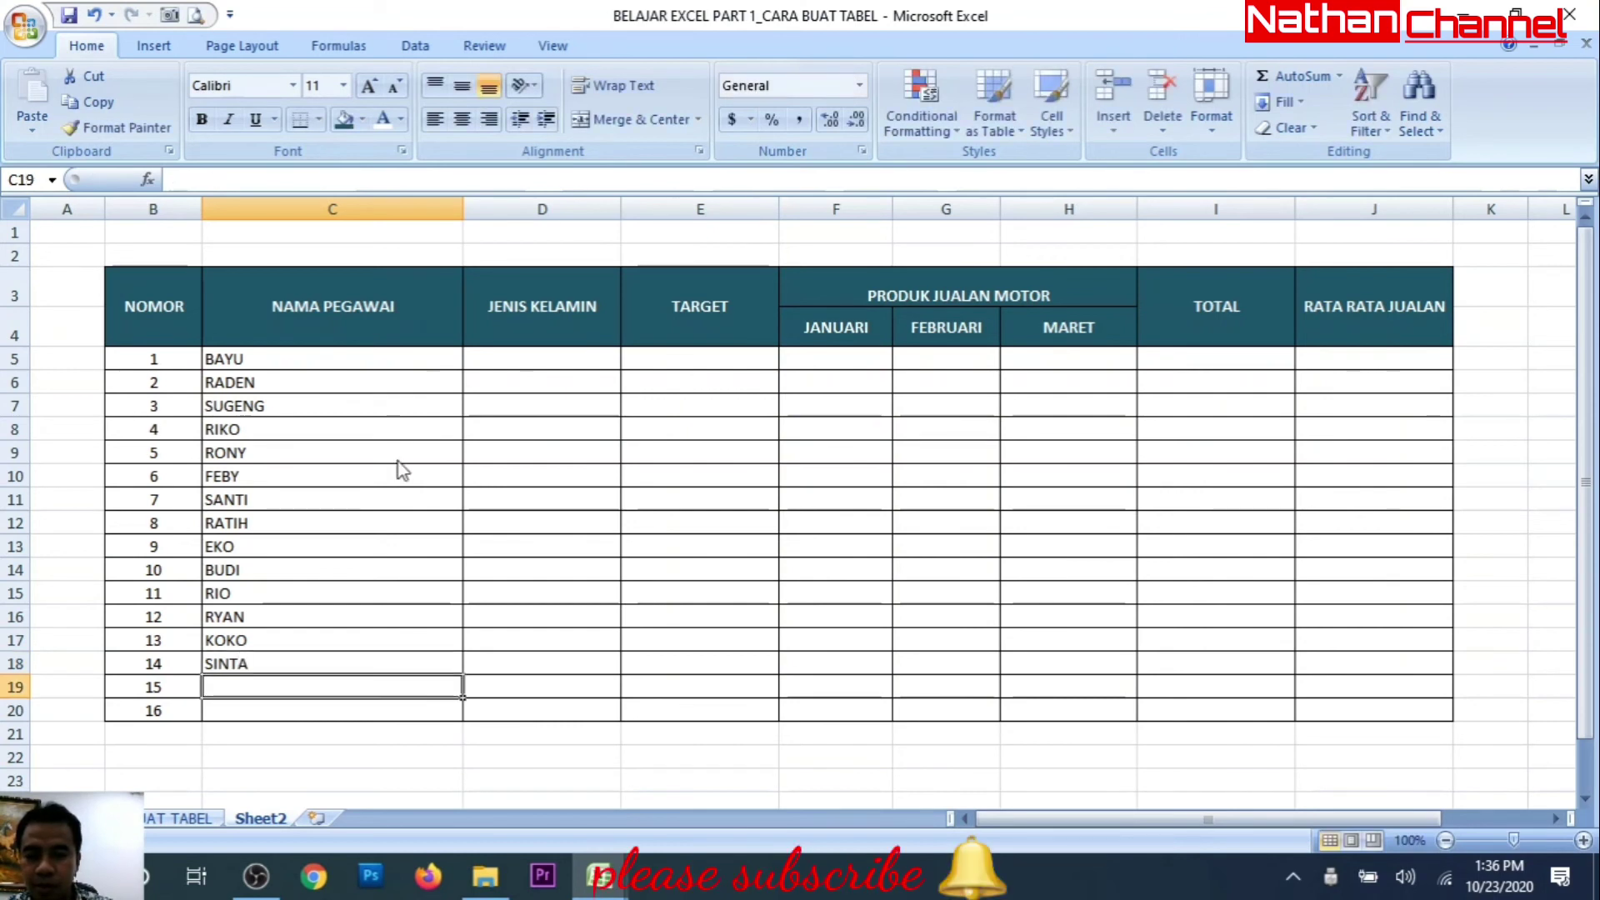
pyautogui.write('SUCI')
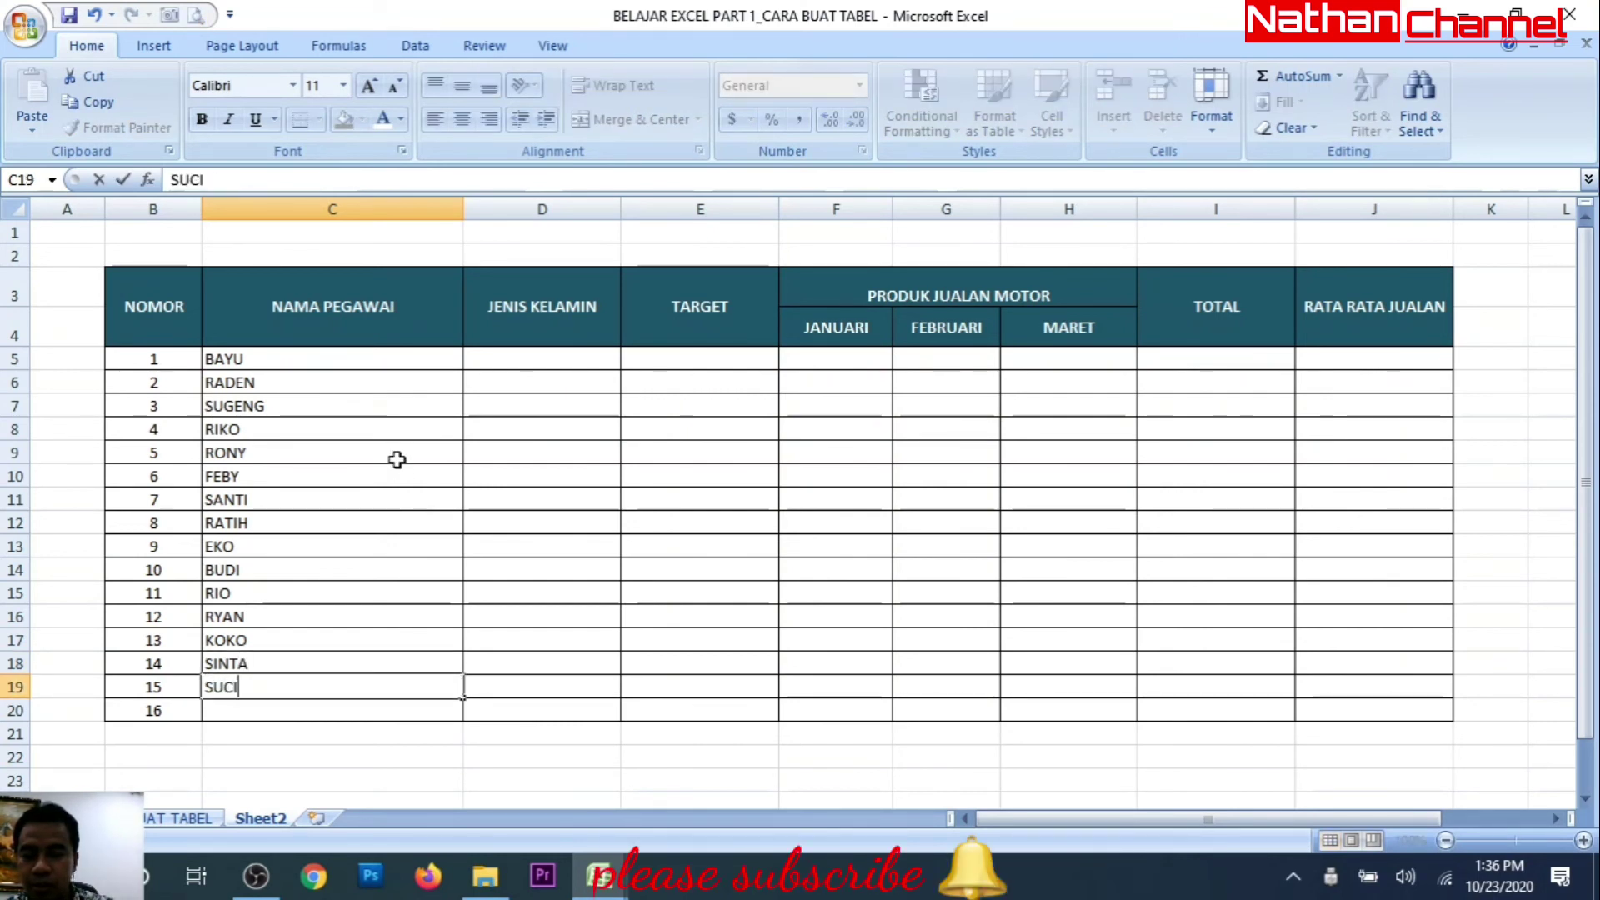
pyautogui.press('Return')
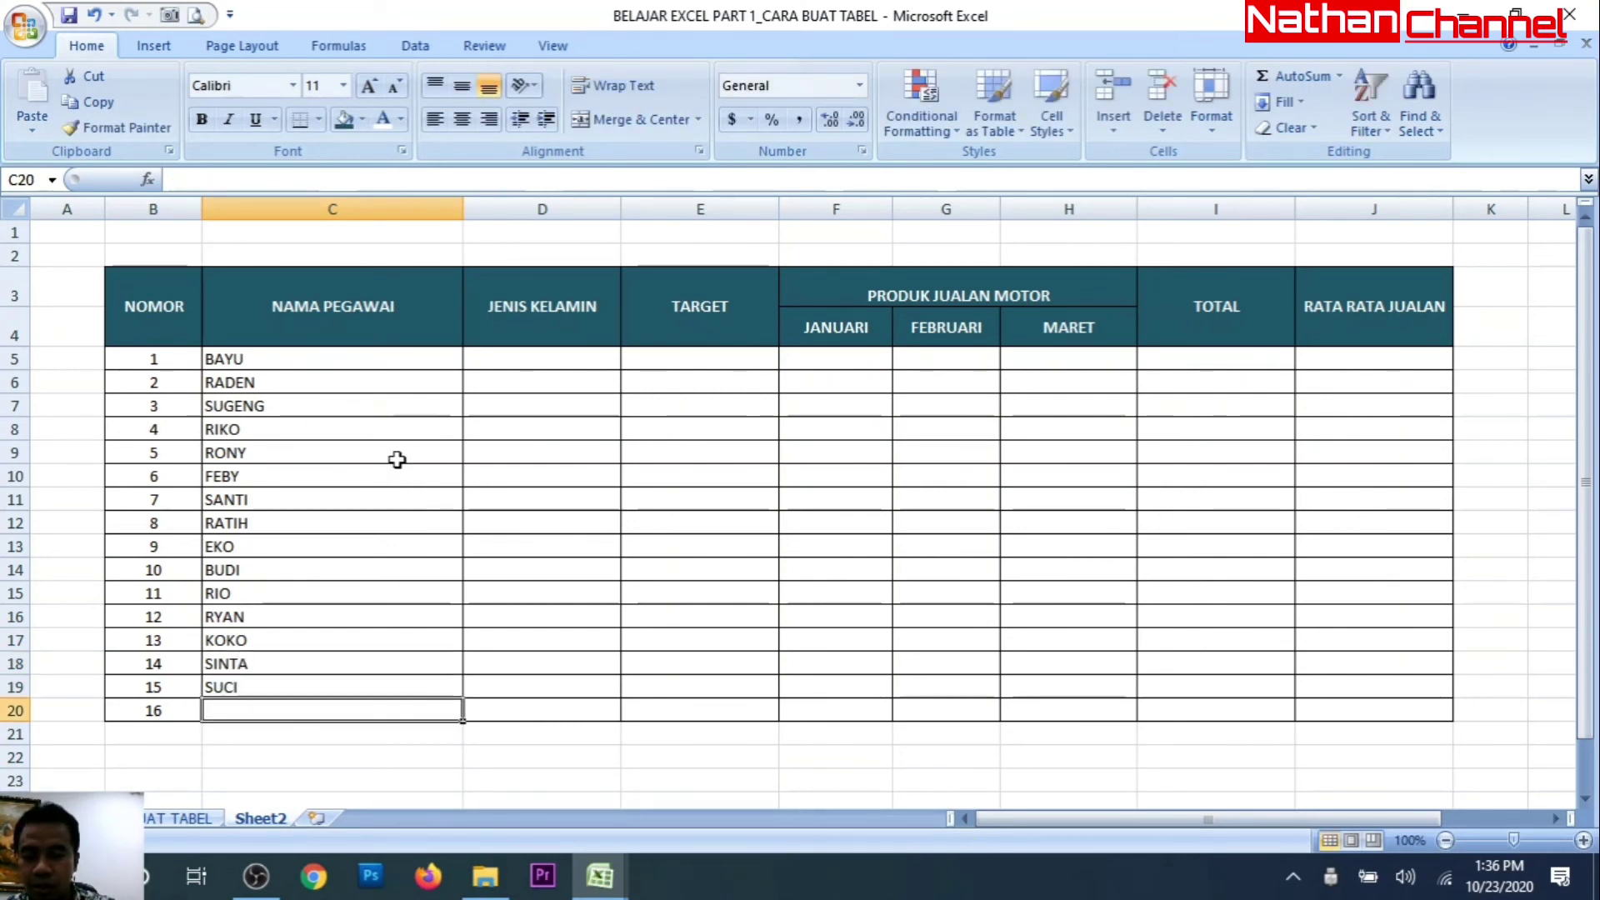
pyautogui.write('BUDIMAN')
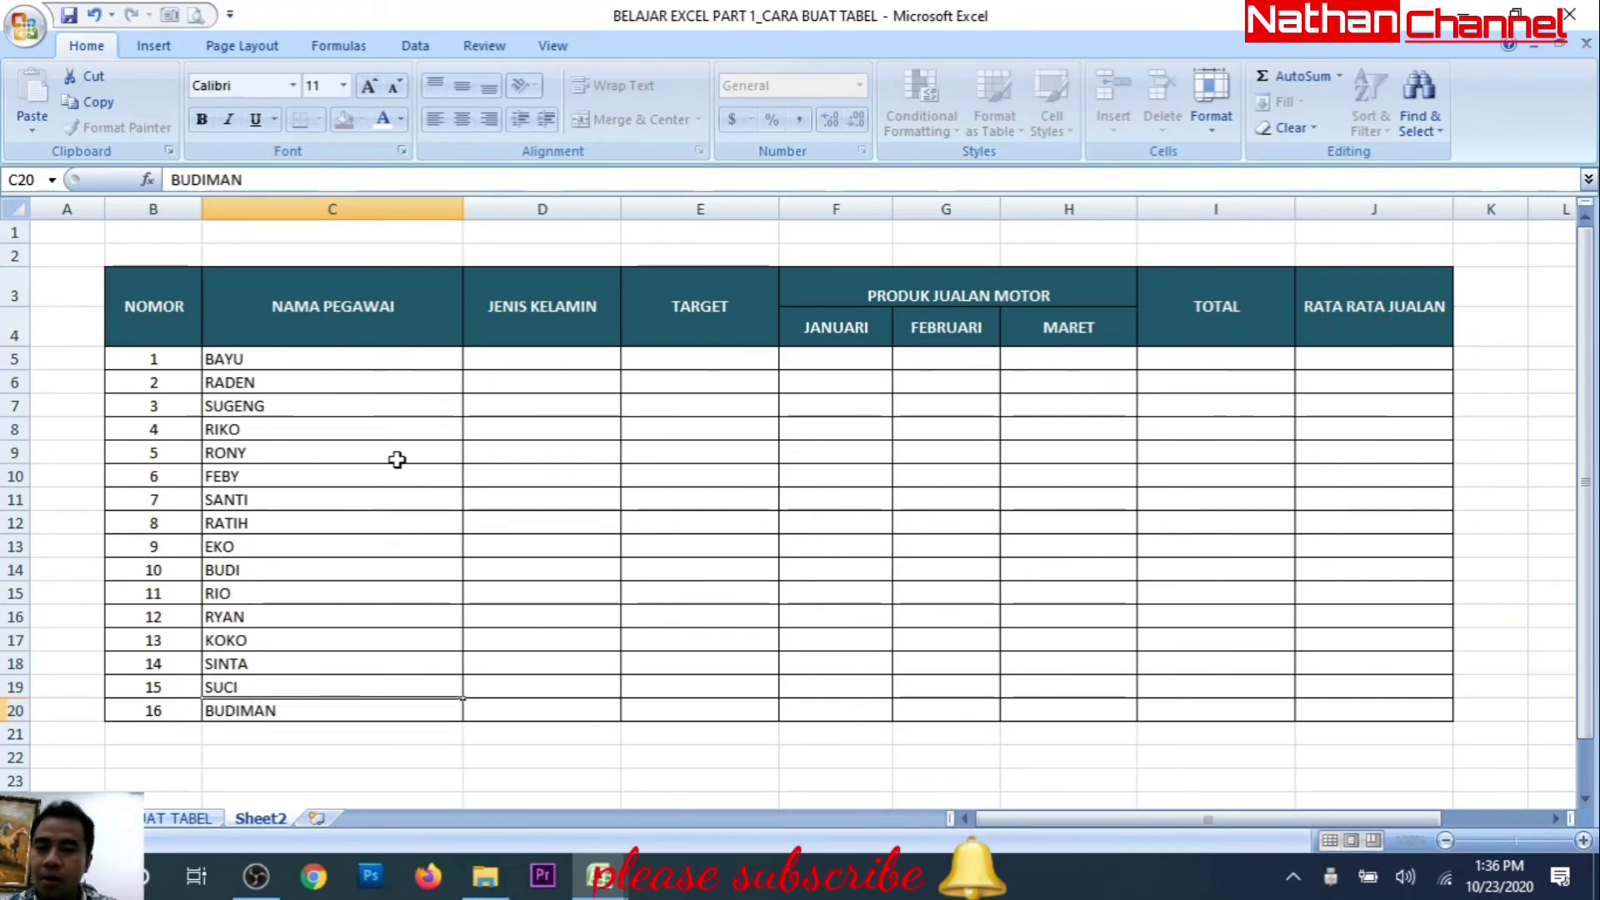
pyautogui.press('Right')
pyautogui.press('Up')
pyautogui.press('Up')
pyautogui.press('Up')
pyautogui.press('Up')
pyautogui.press('Up')
pyautogui.press('Up')
pyautogui.press('Up')
pyautogui.press('Up')
pyautogui.press('Up')
pyautogui.press('Up')
pyautogui.press('Up')
pyautogui.press('Up')
pyautogui.press('Up')
pyautogui.press('Up')
pyautogui.press('Up')
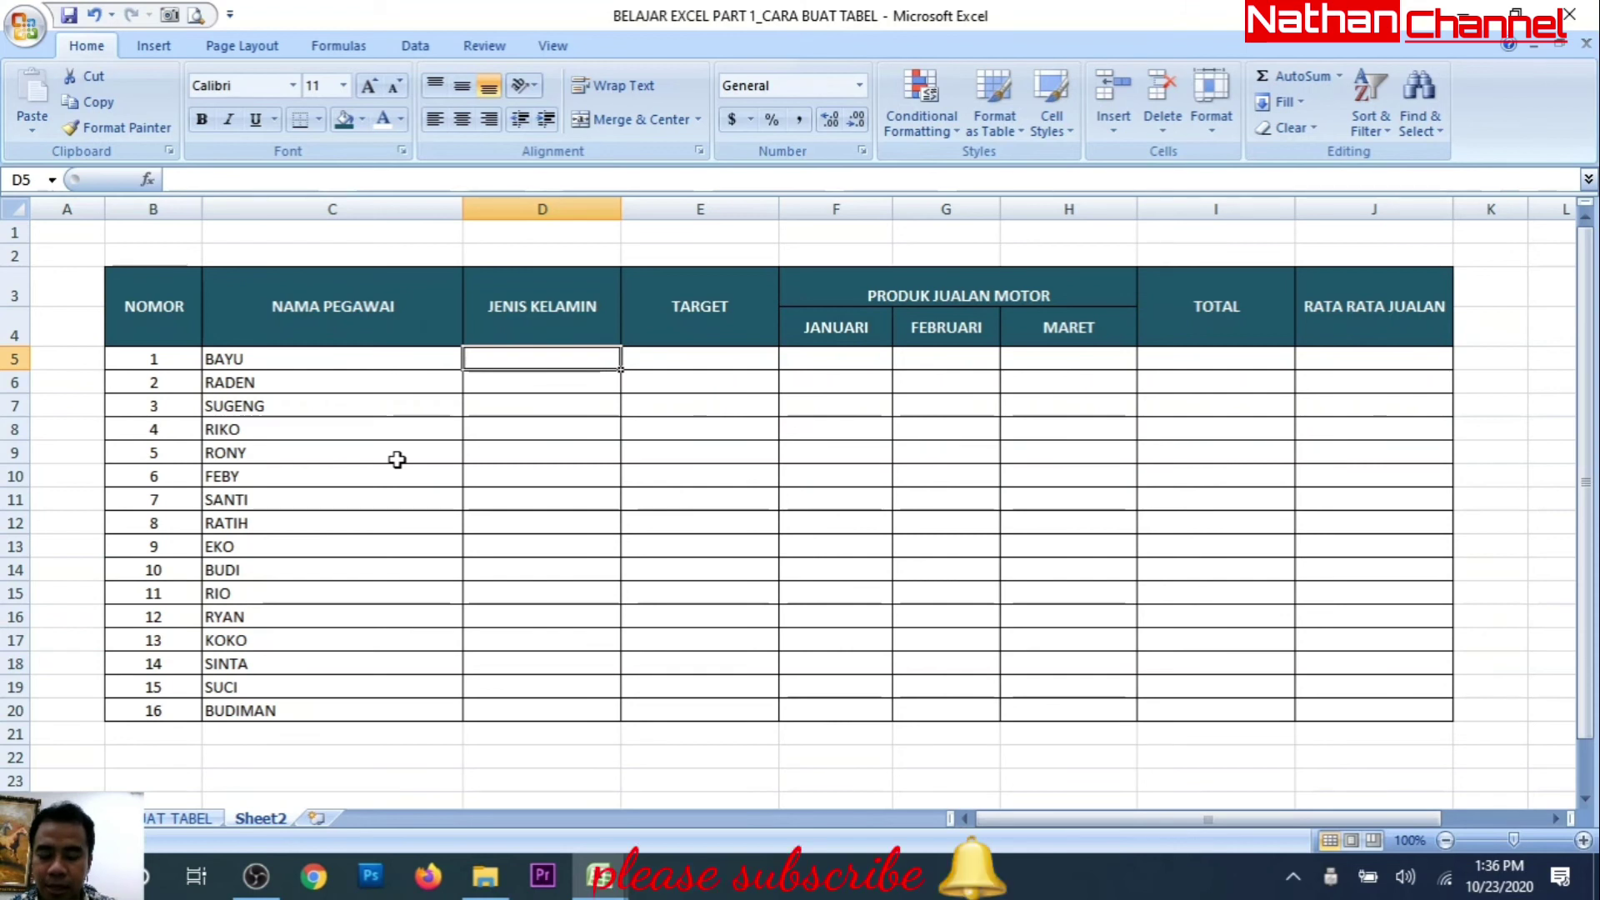
# Step: Middle-align the PRODUK JUALAN MOTOR header in F3
pyautogui.press('Right')
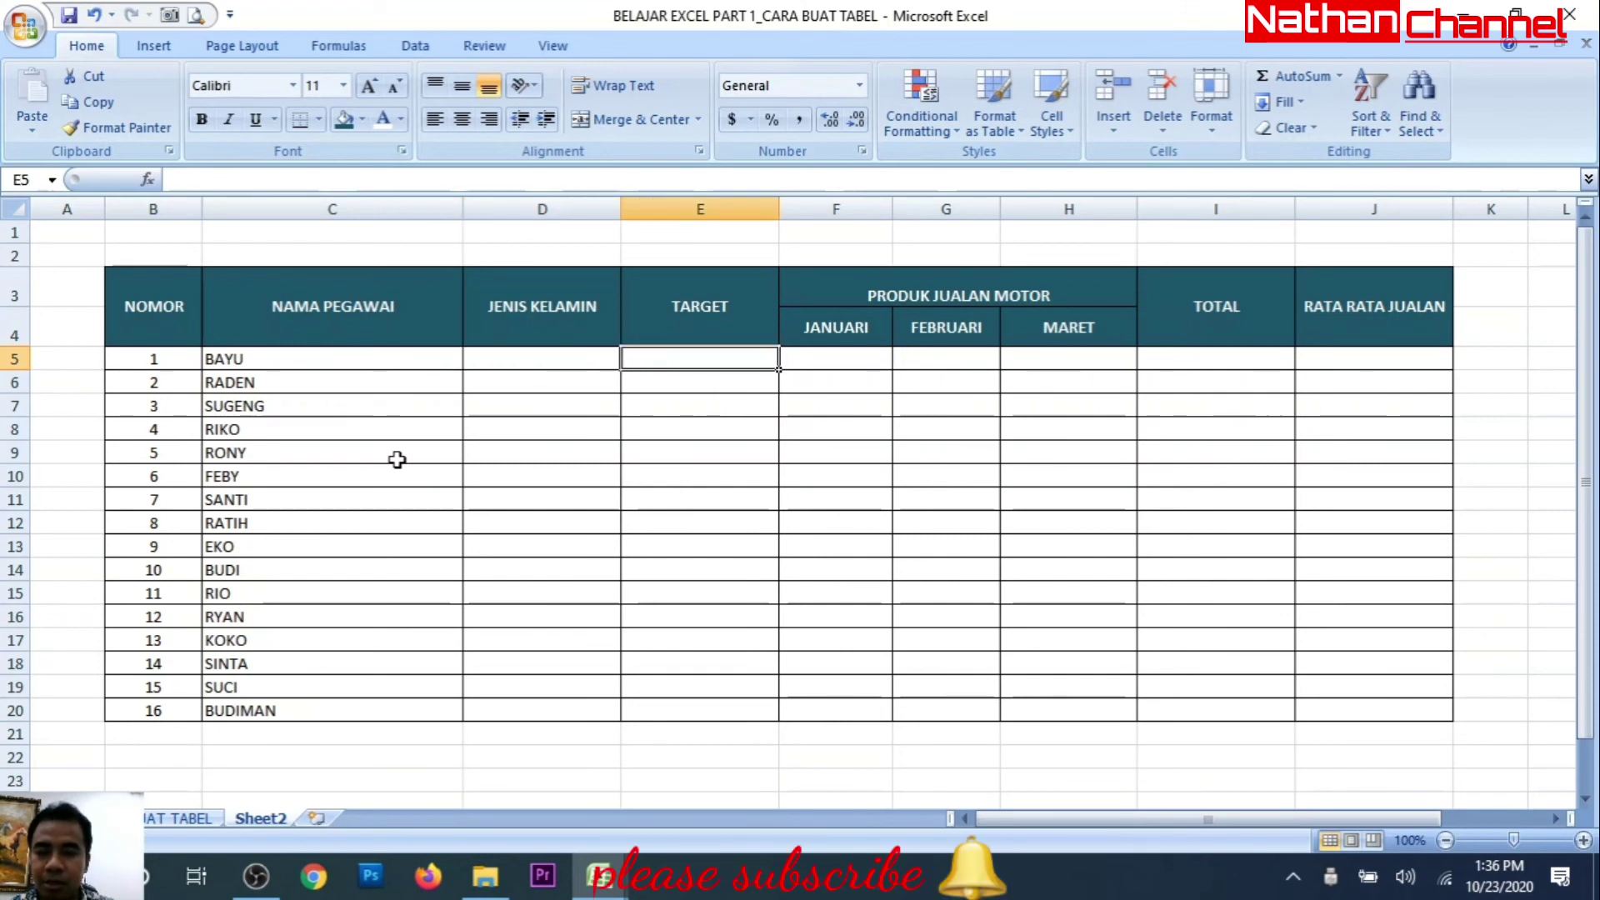
pyautogui.press('Left')
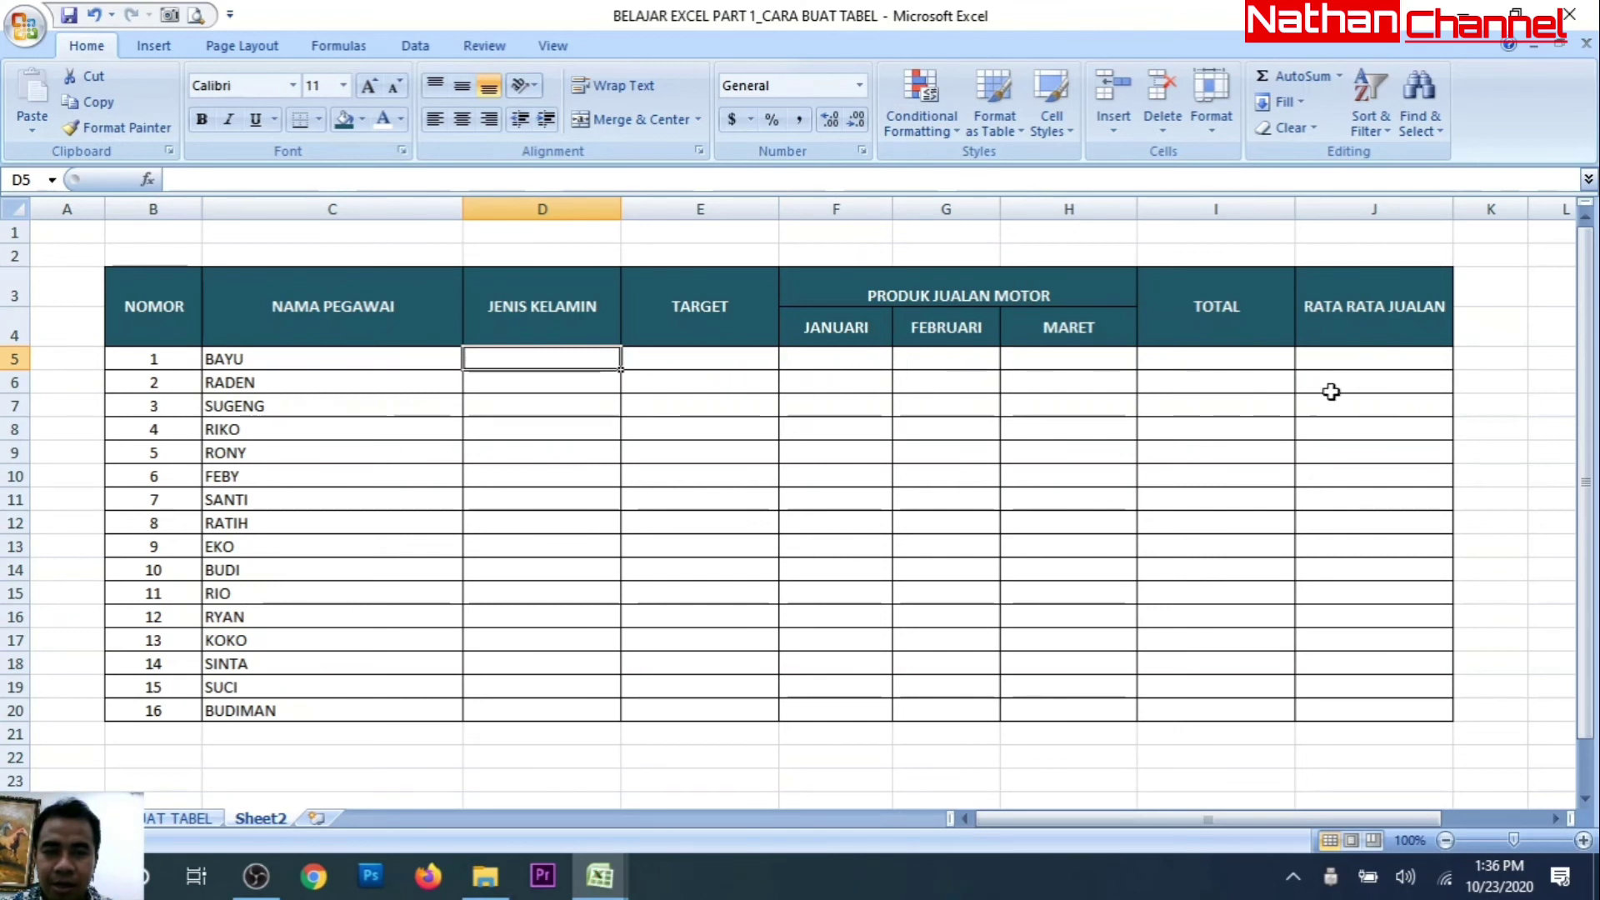
pyautogui.click(949, 287)
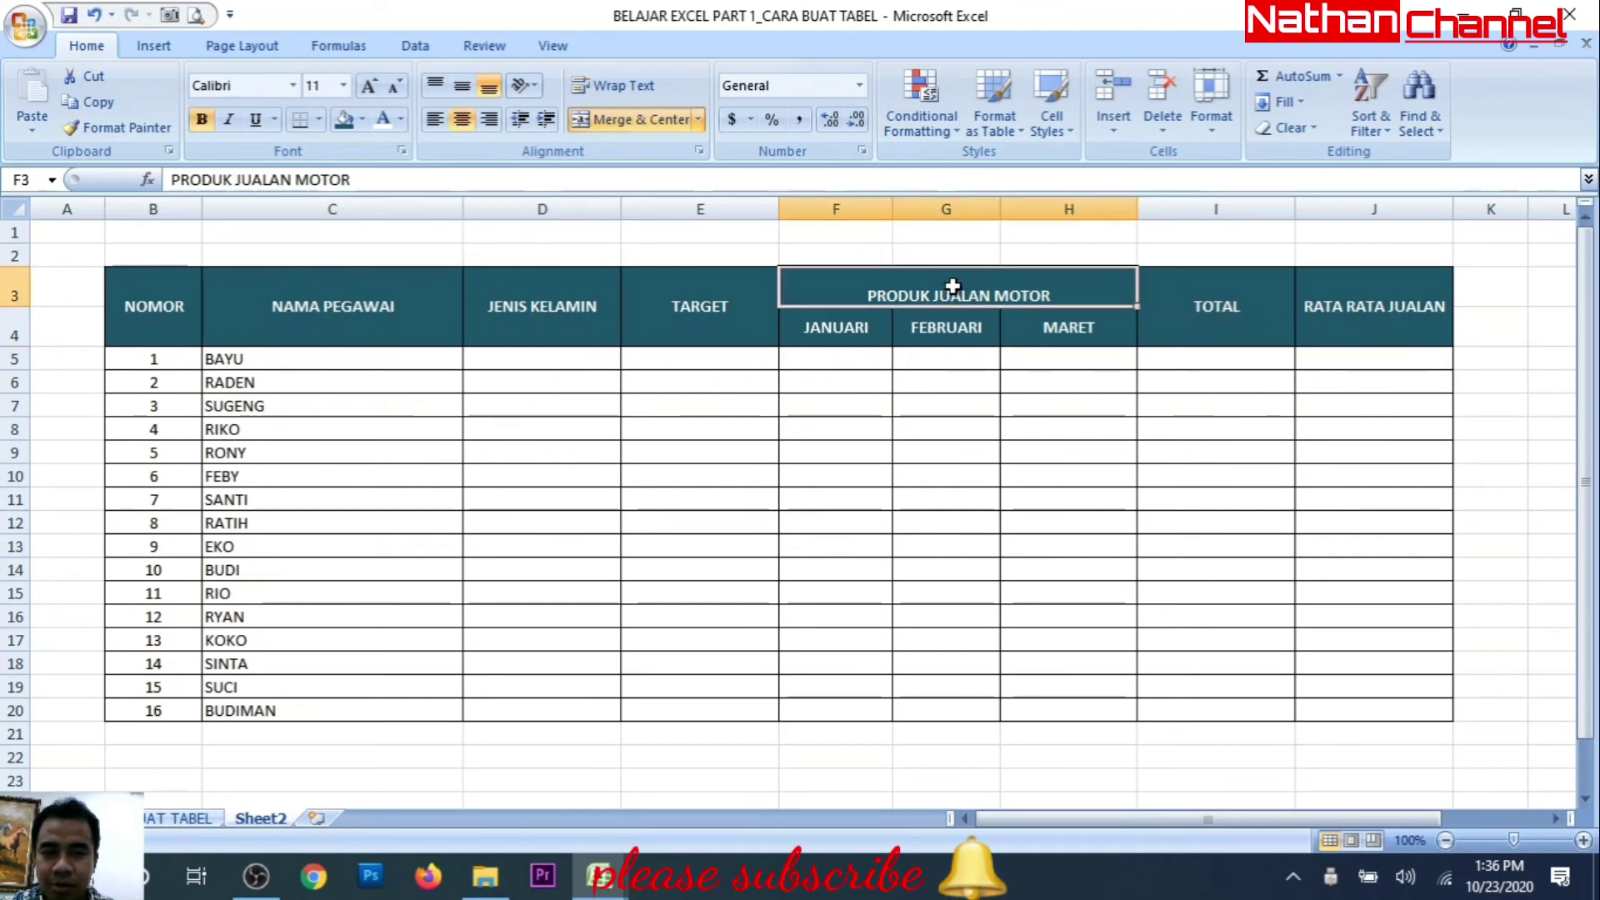
pyautogui.click(463, 88)
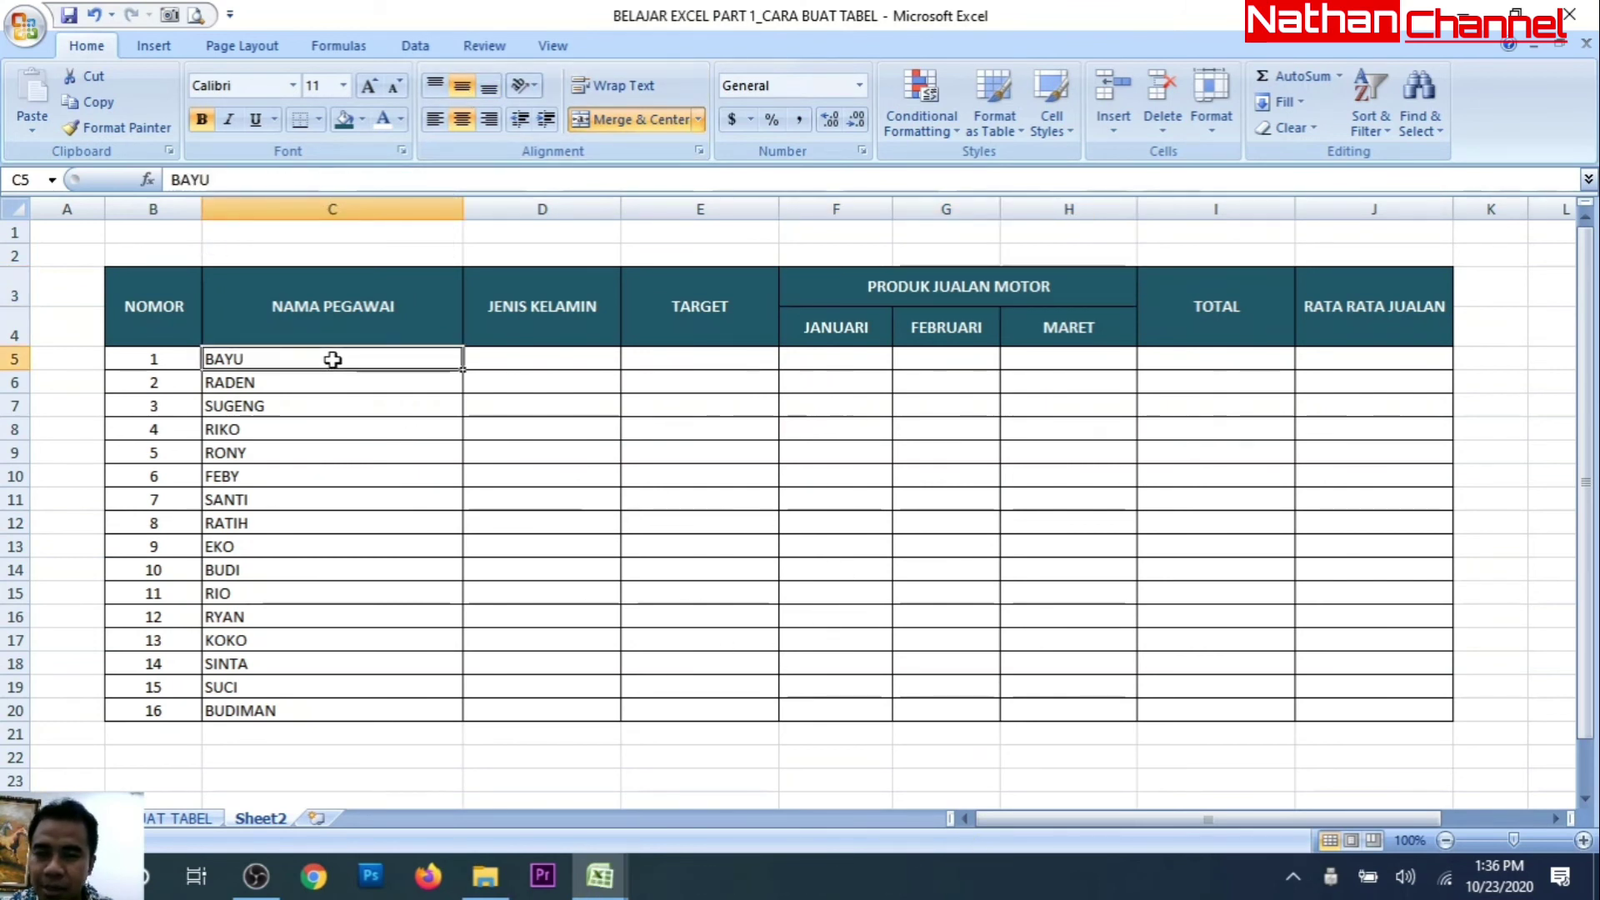
# Step: Center the 16 employee names, BAYU through BUDIMAN, in column C
pyautogui.moveTo(332, 360); pyautogui.dragTo(1360, 707)
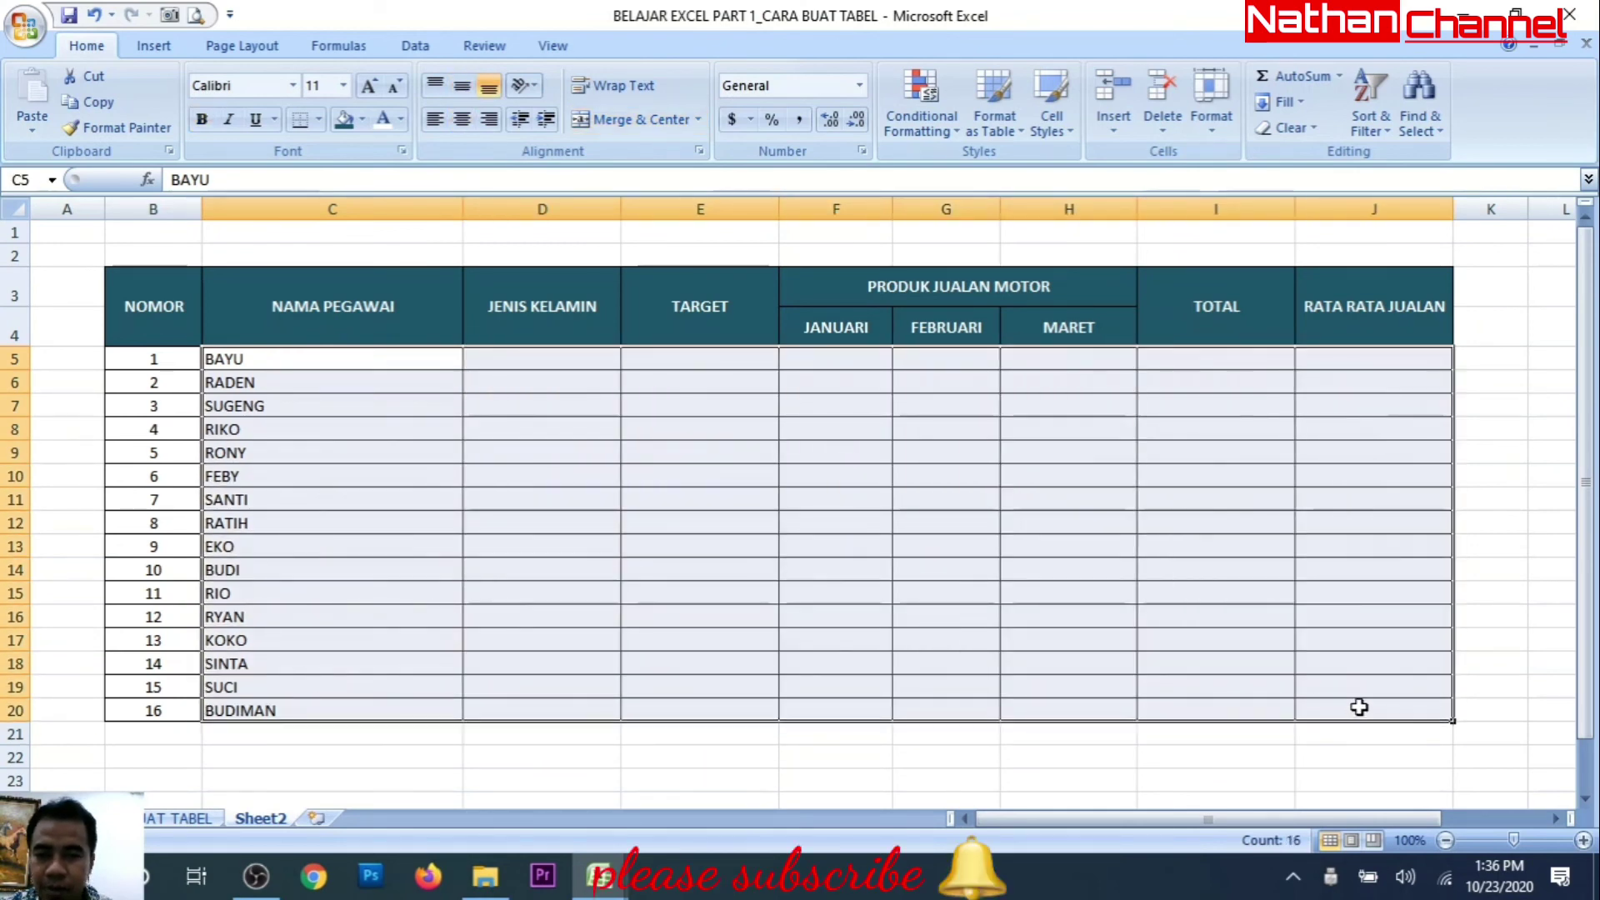
pyautogui.click(461, 118)
pyautogui.click(475, 525)
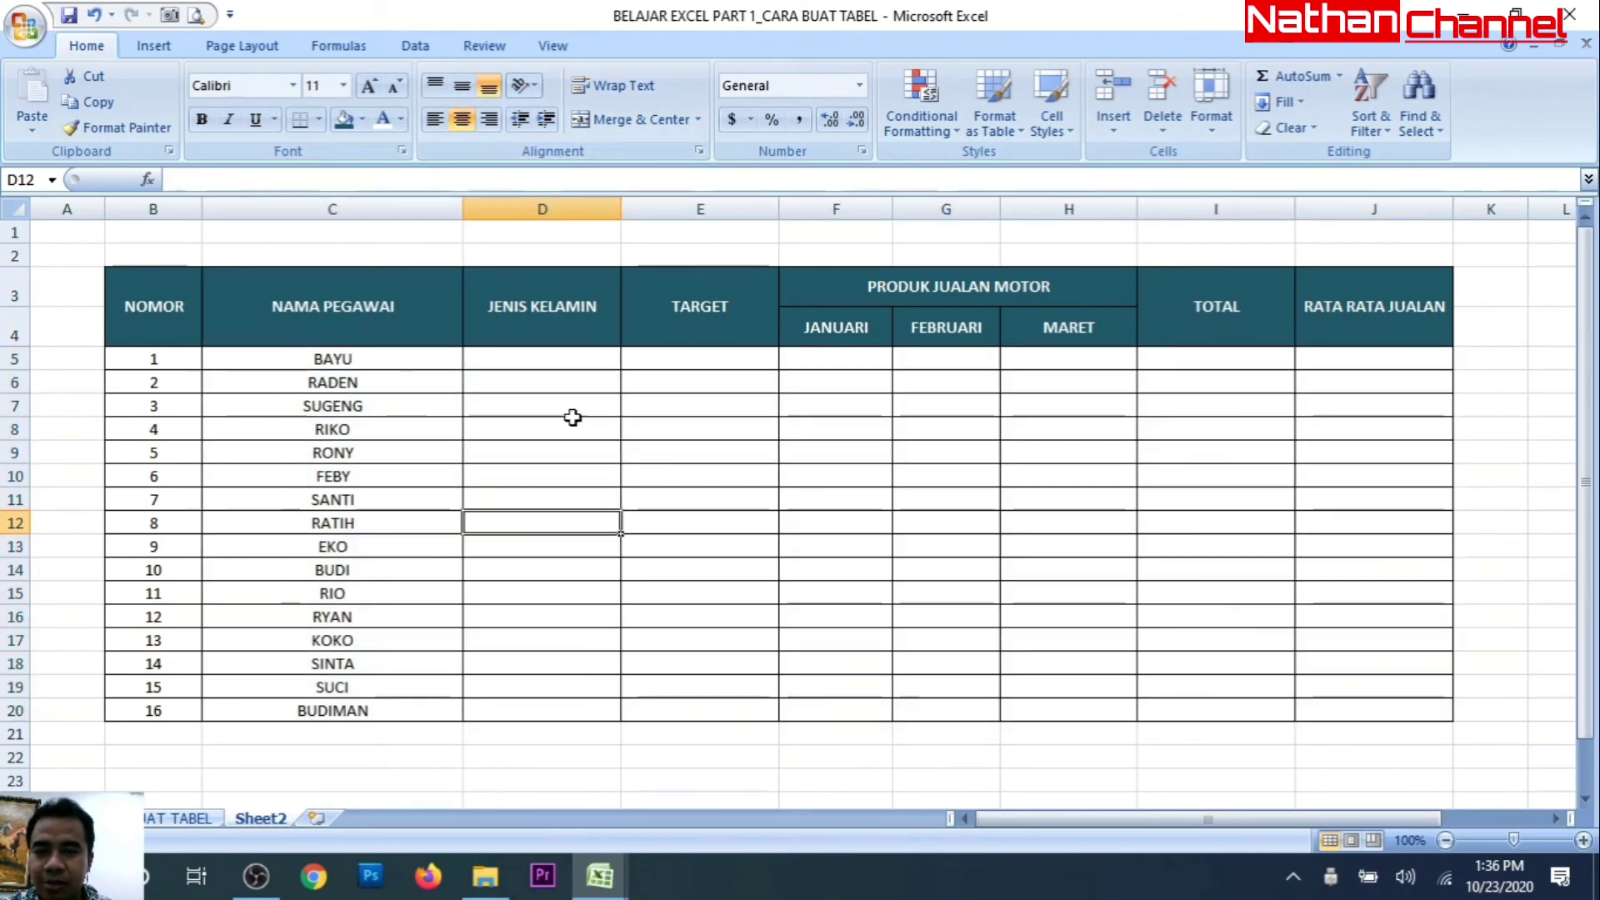
pyautogui.click(556, 355)
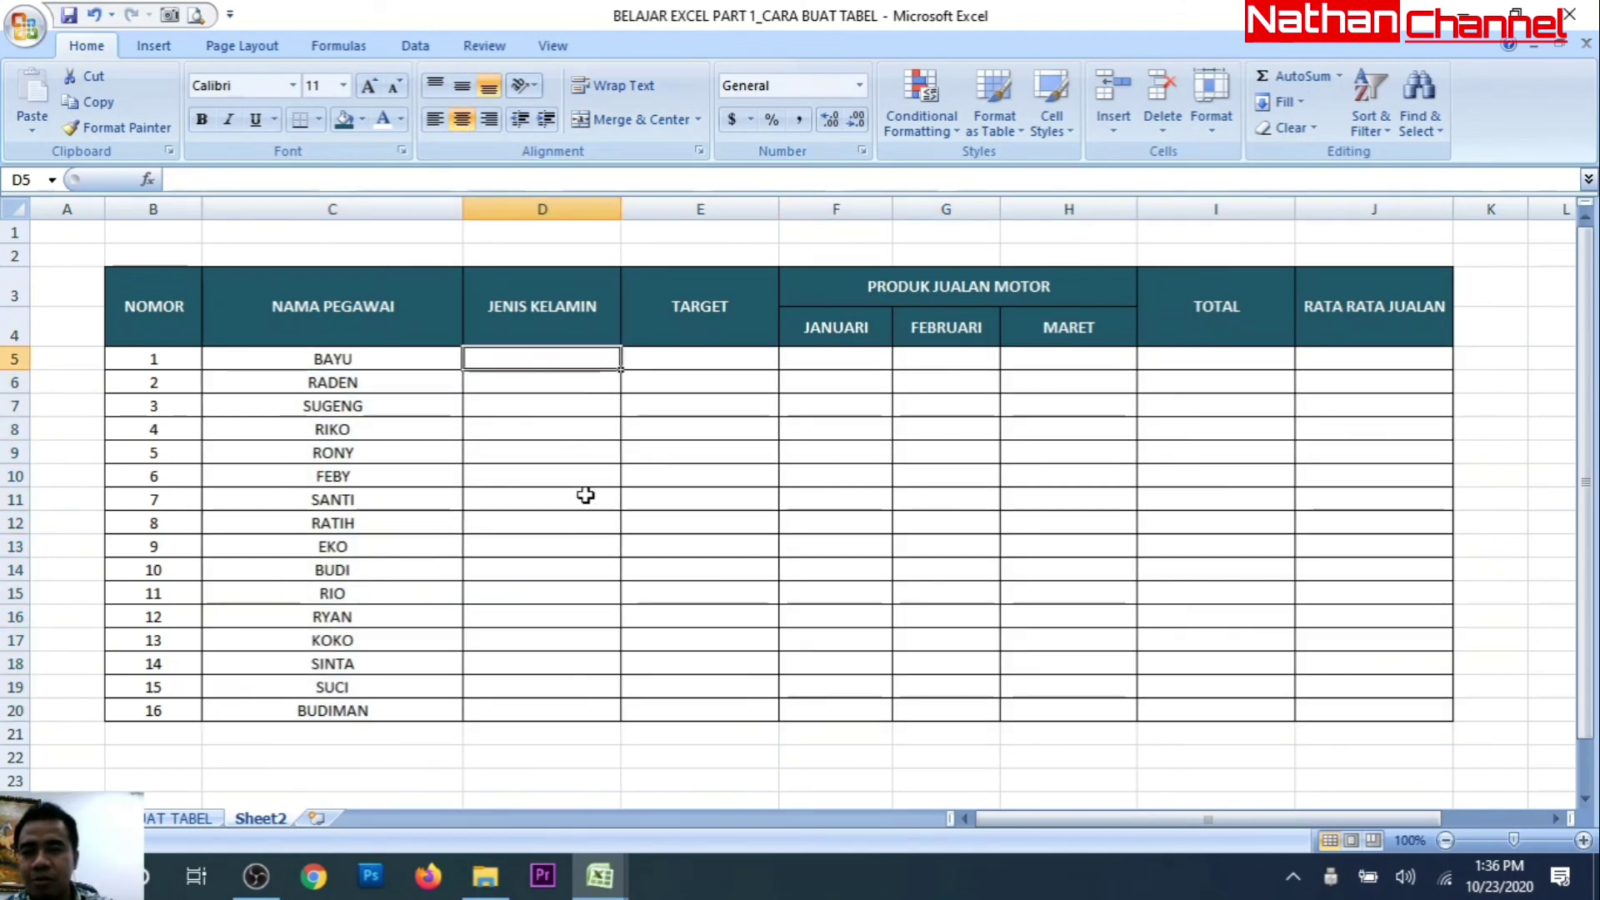
# Step: Enter genders L, L, P, L, L for BAYU, RADEN, SUGENG, RIKO and RONY in D5:D9
pyautogui.write('L')
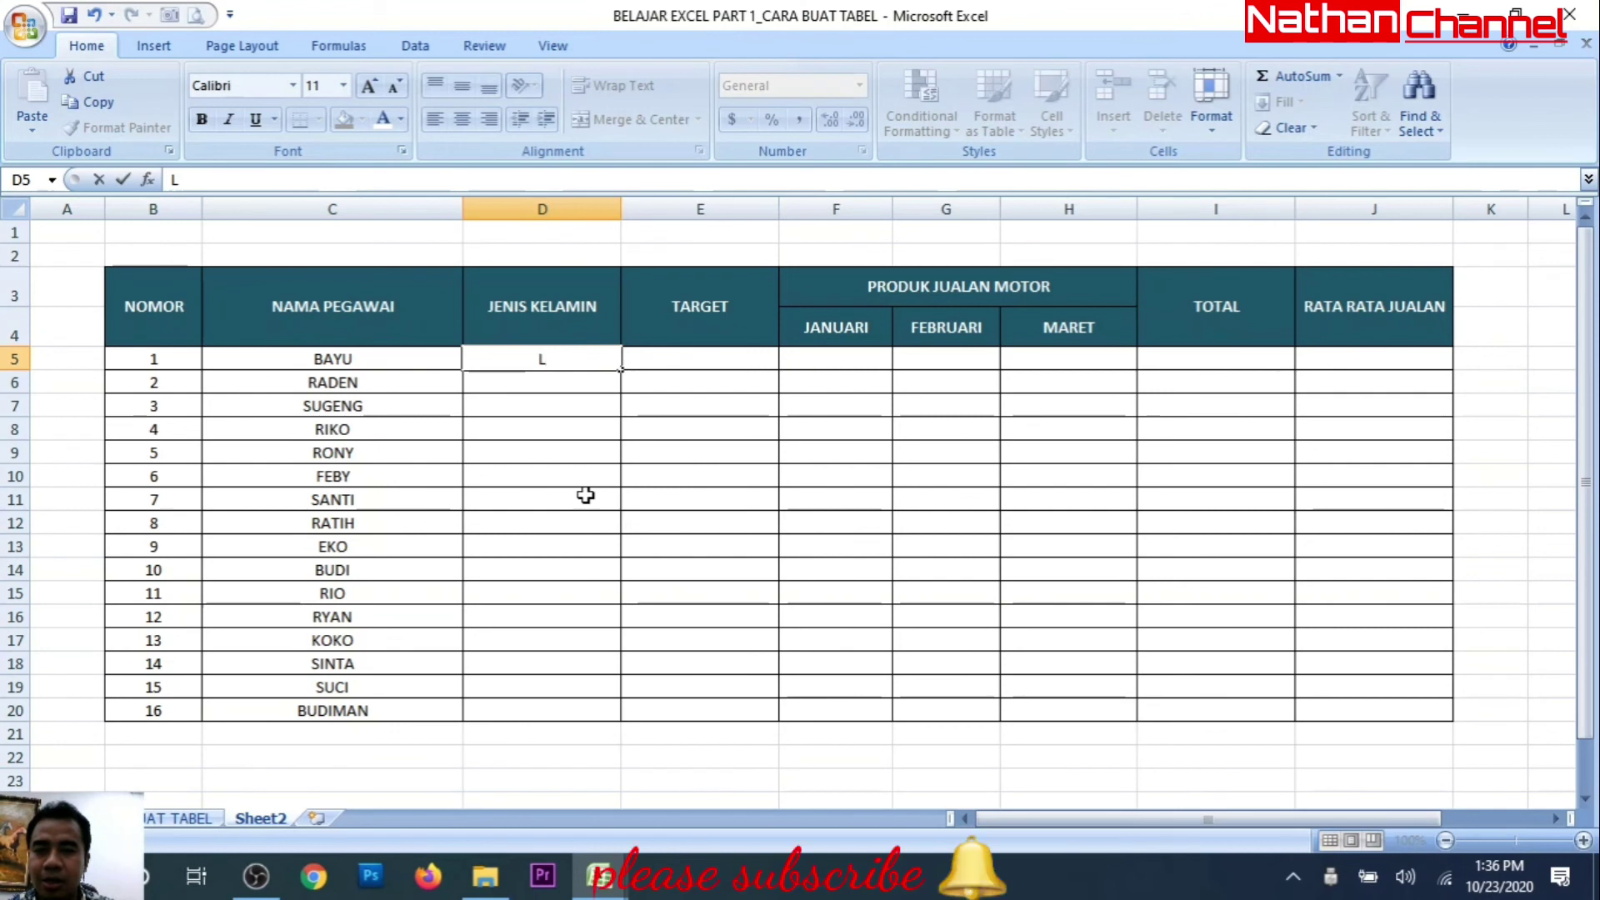
pyautogui.press('Return')
pyautogui.write('L')
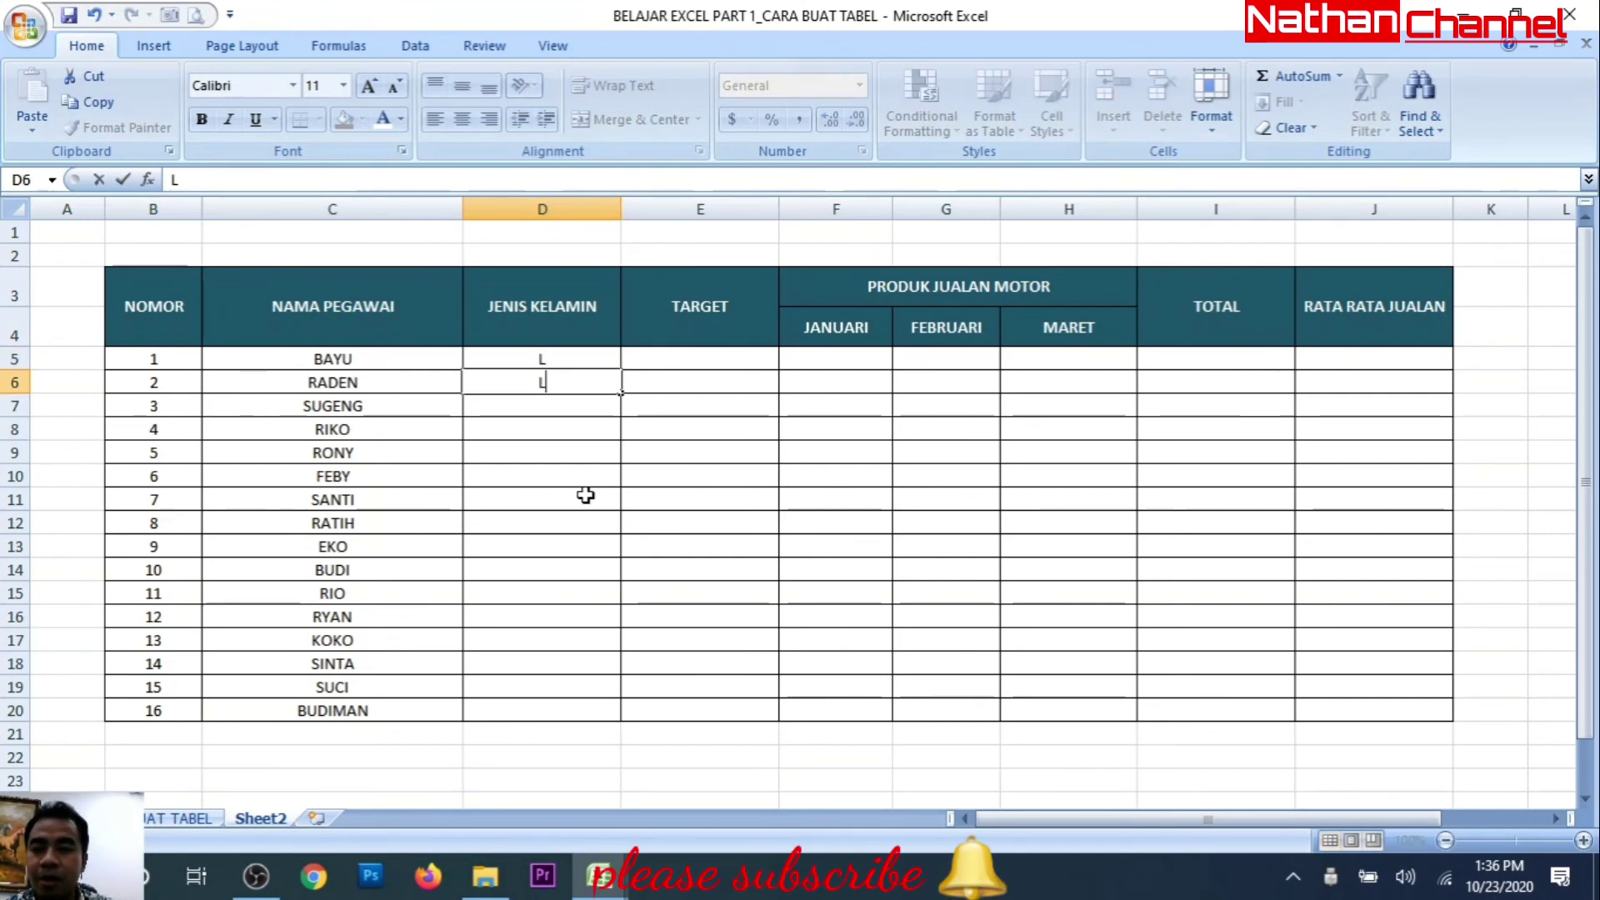
pyautogui.press('Return')
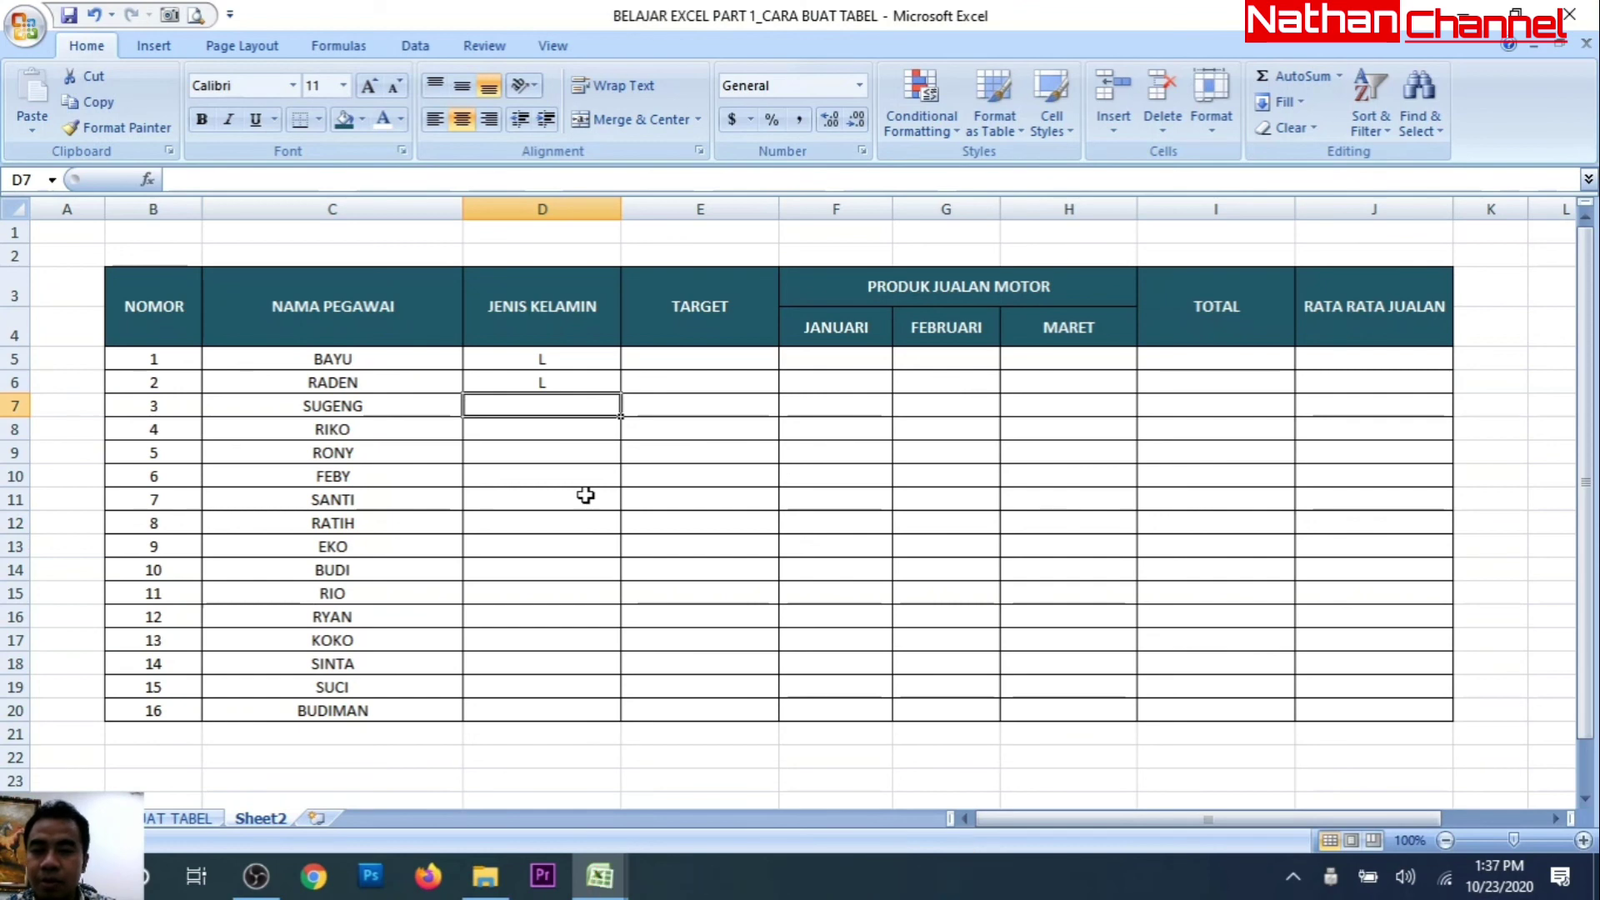
pyautogui.write('P')
pyautogui.press('Return')
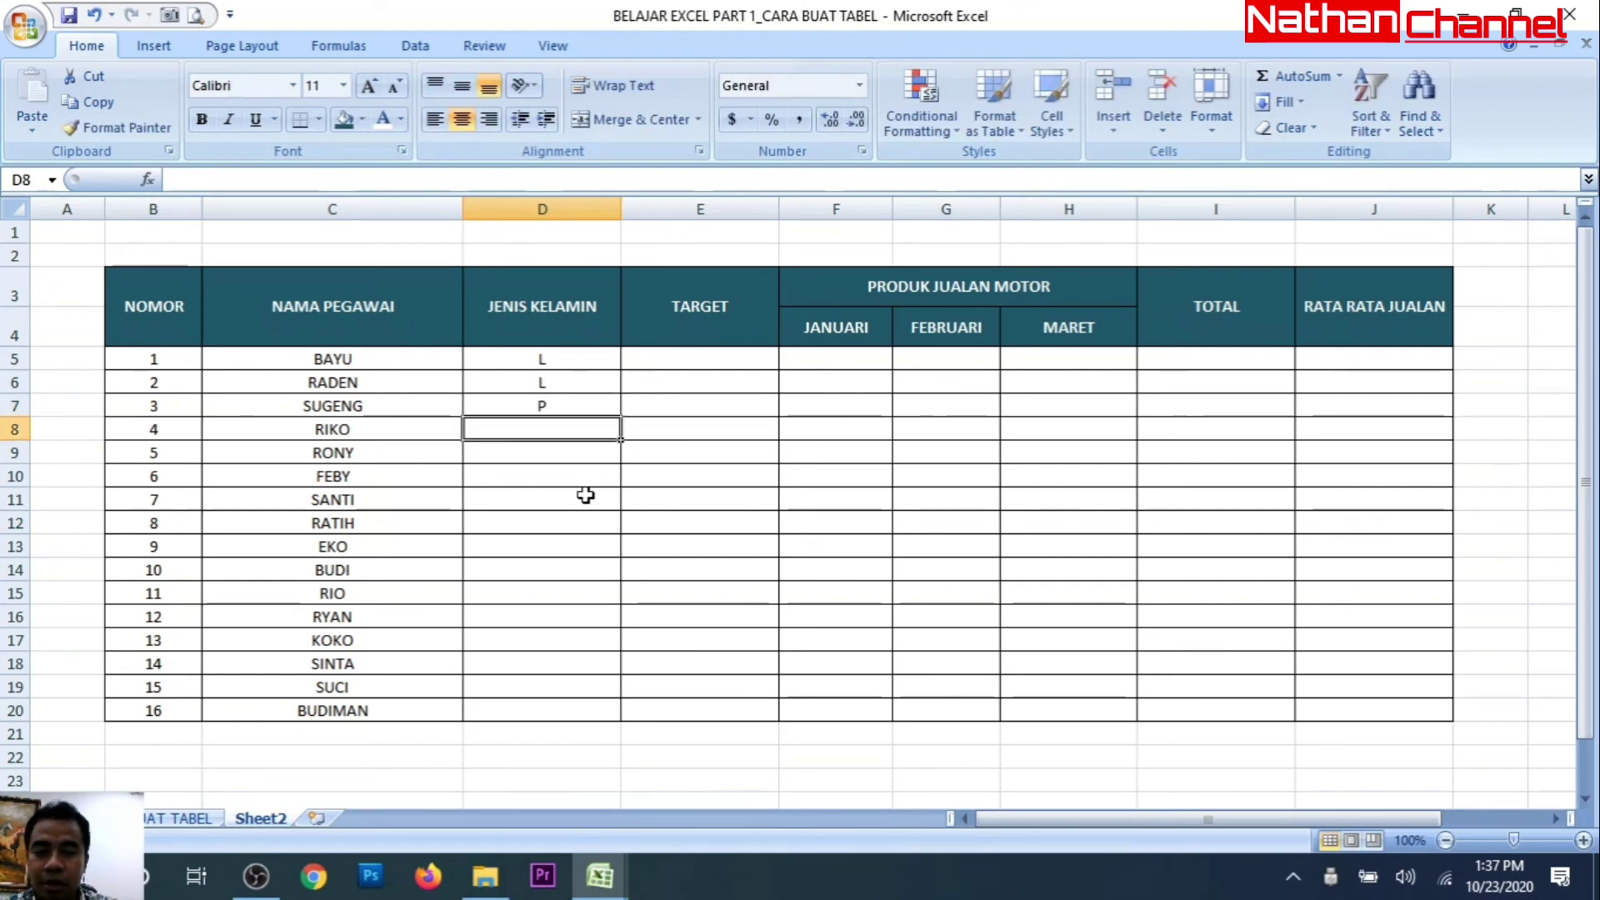
pyautogui.write('L')
pyautogui.press('Return')
pyautogui.write('L')
pyautogui.press('Return')
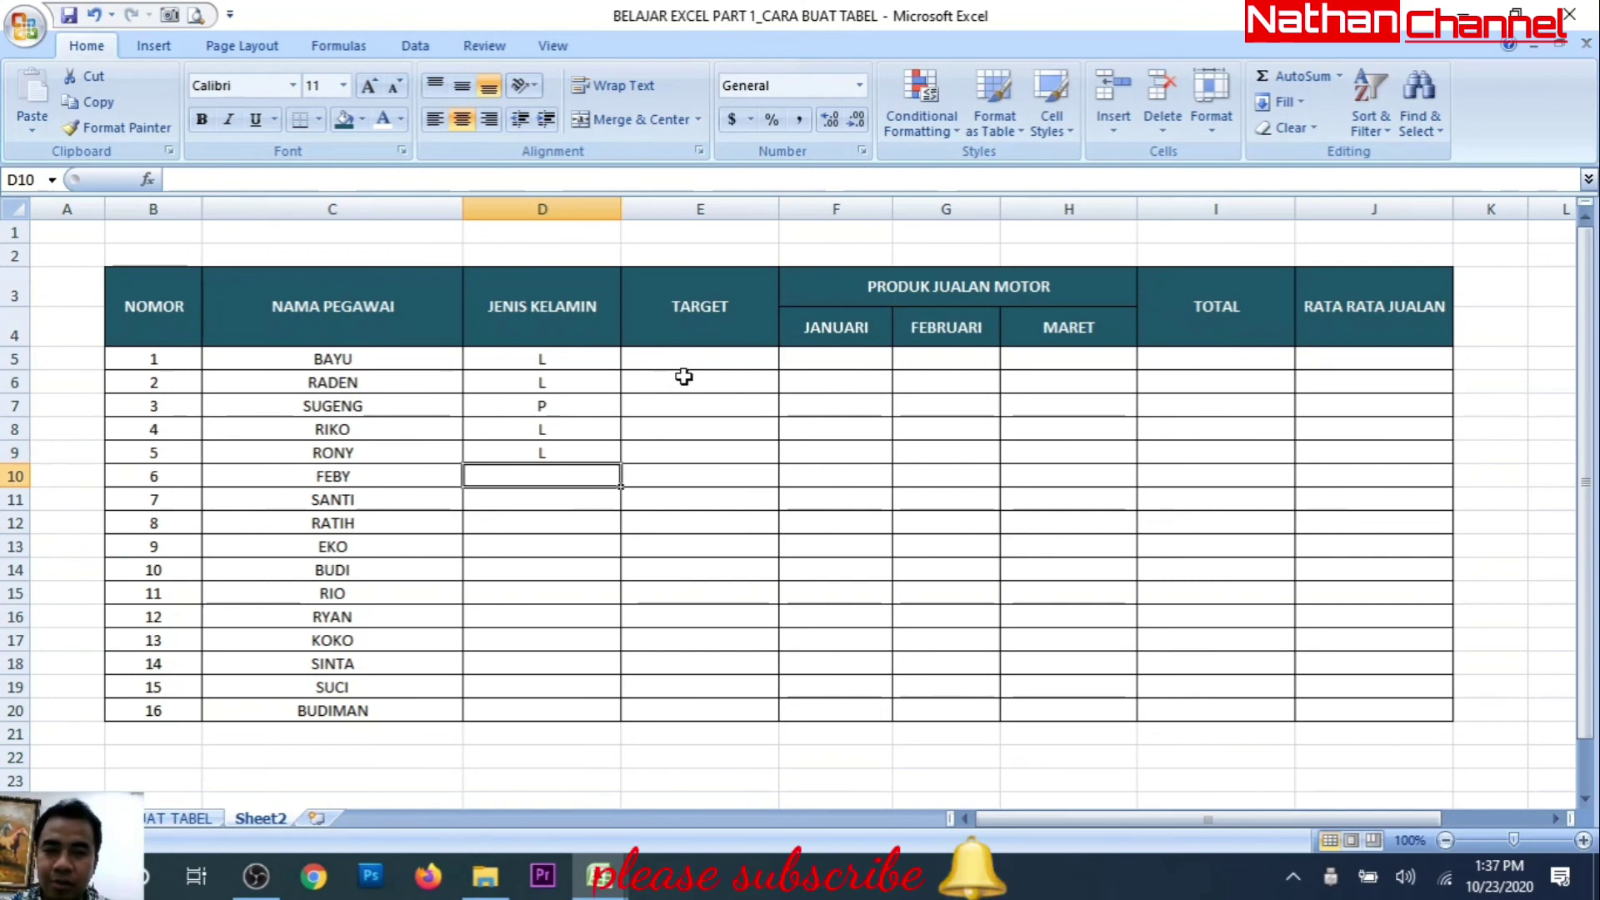
# Step: Fill BAYU's row with TARGET 12 and 3 each for JANUARI, FEBRUARI and MARET
pyautogui.click(703, 358)
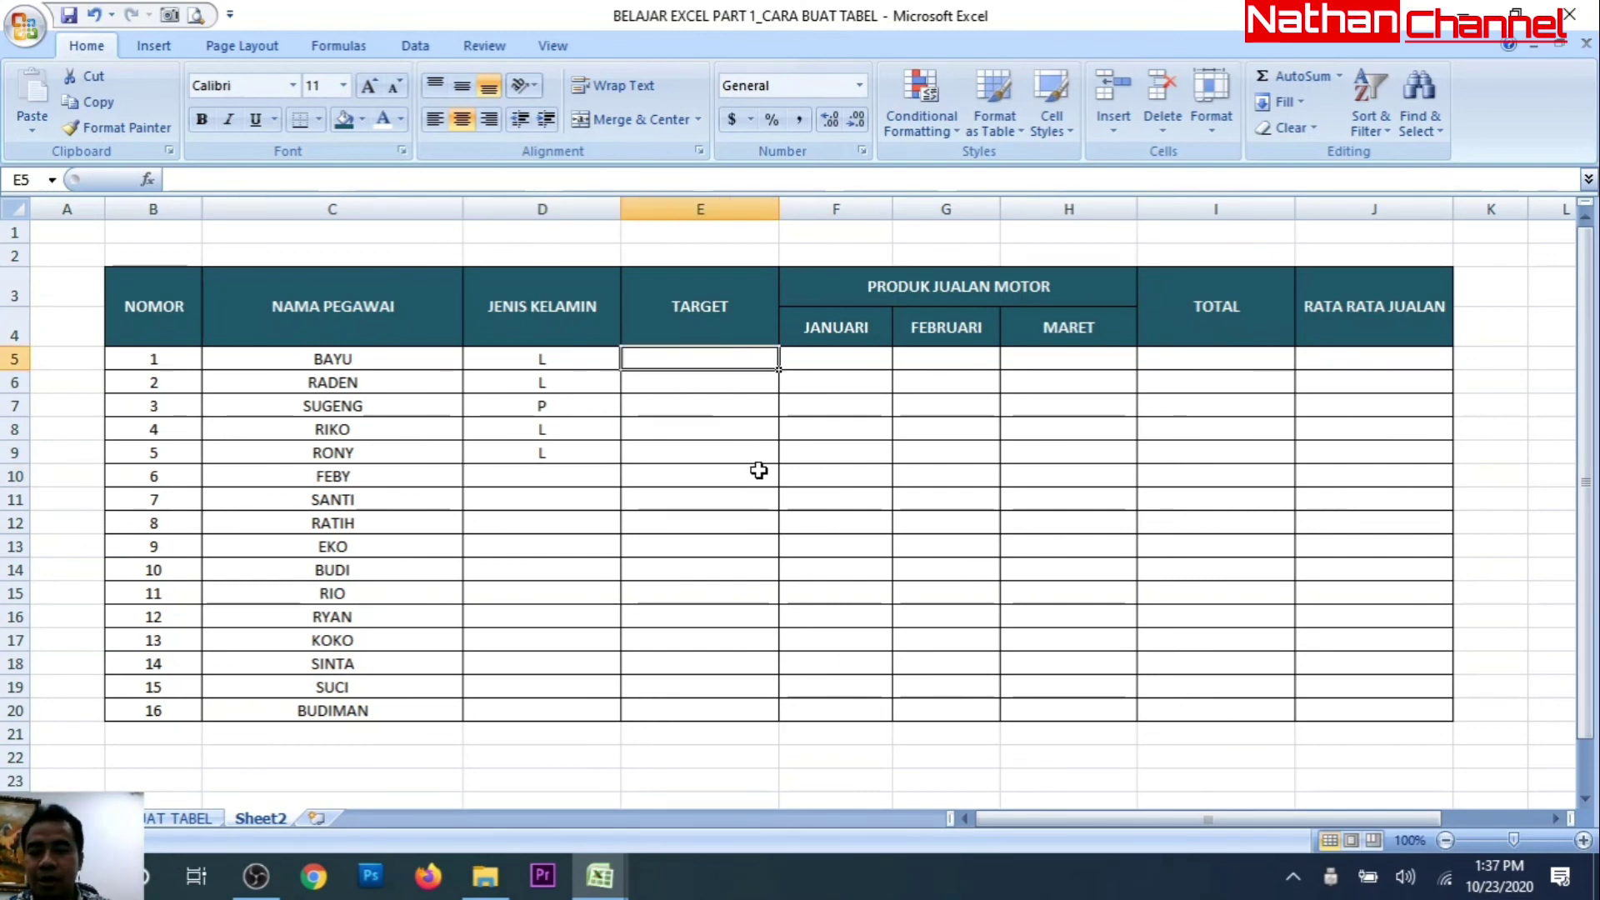
pyautogui.write('12')
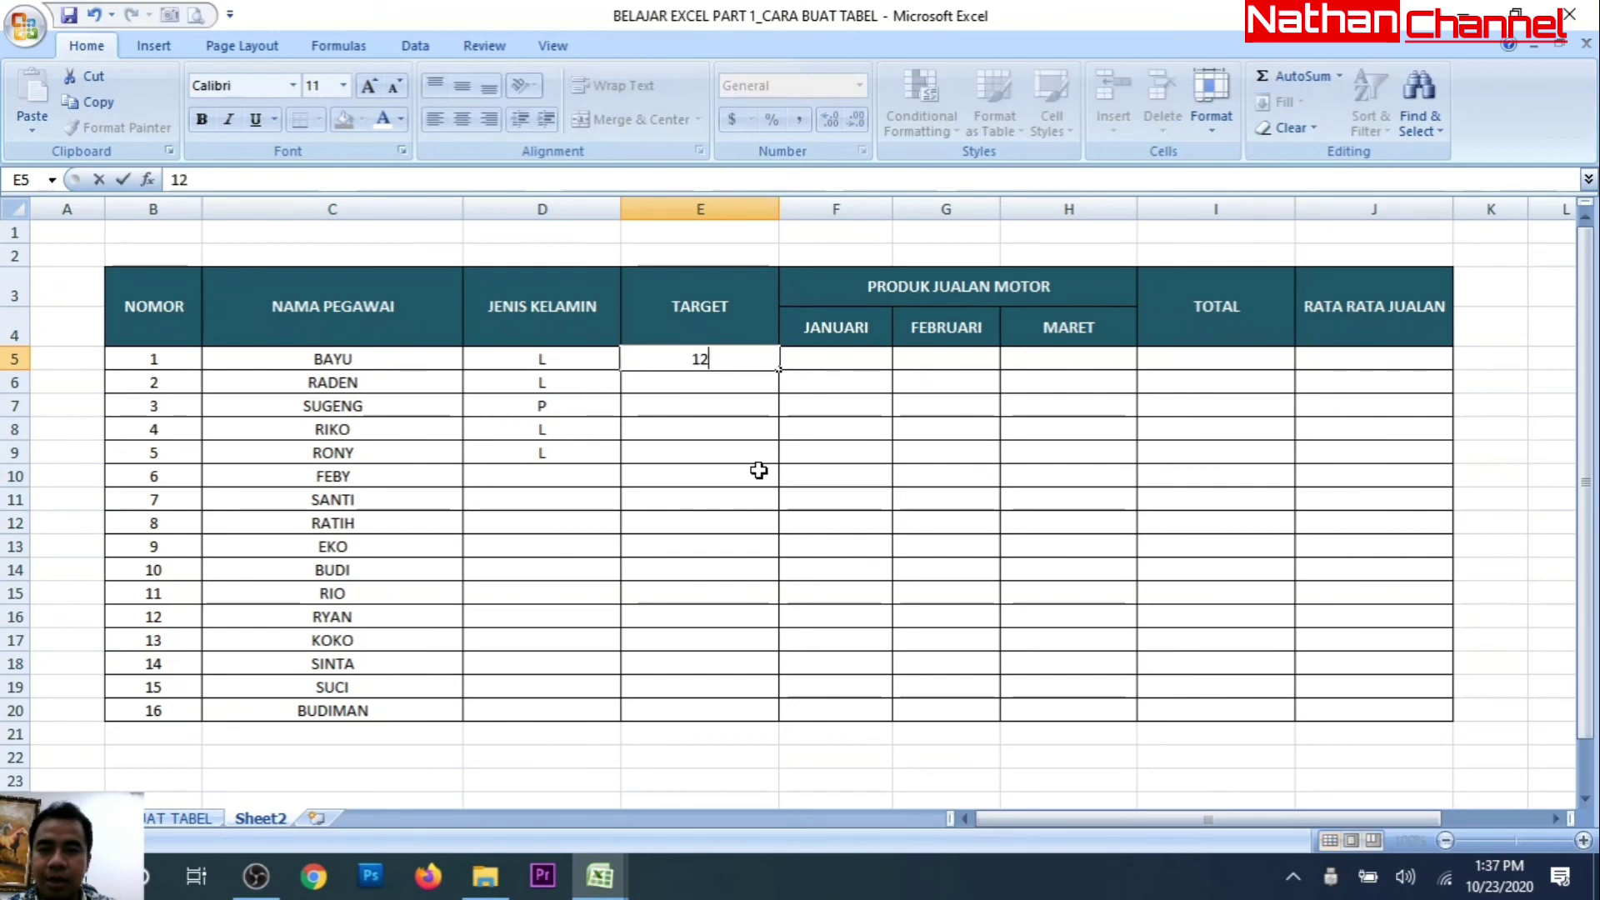
pyautogui.press('Tab')
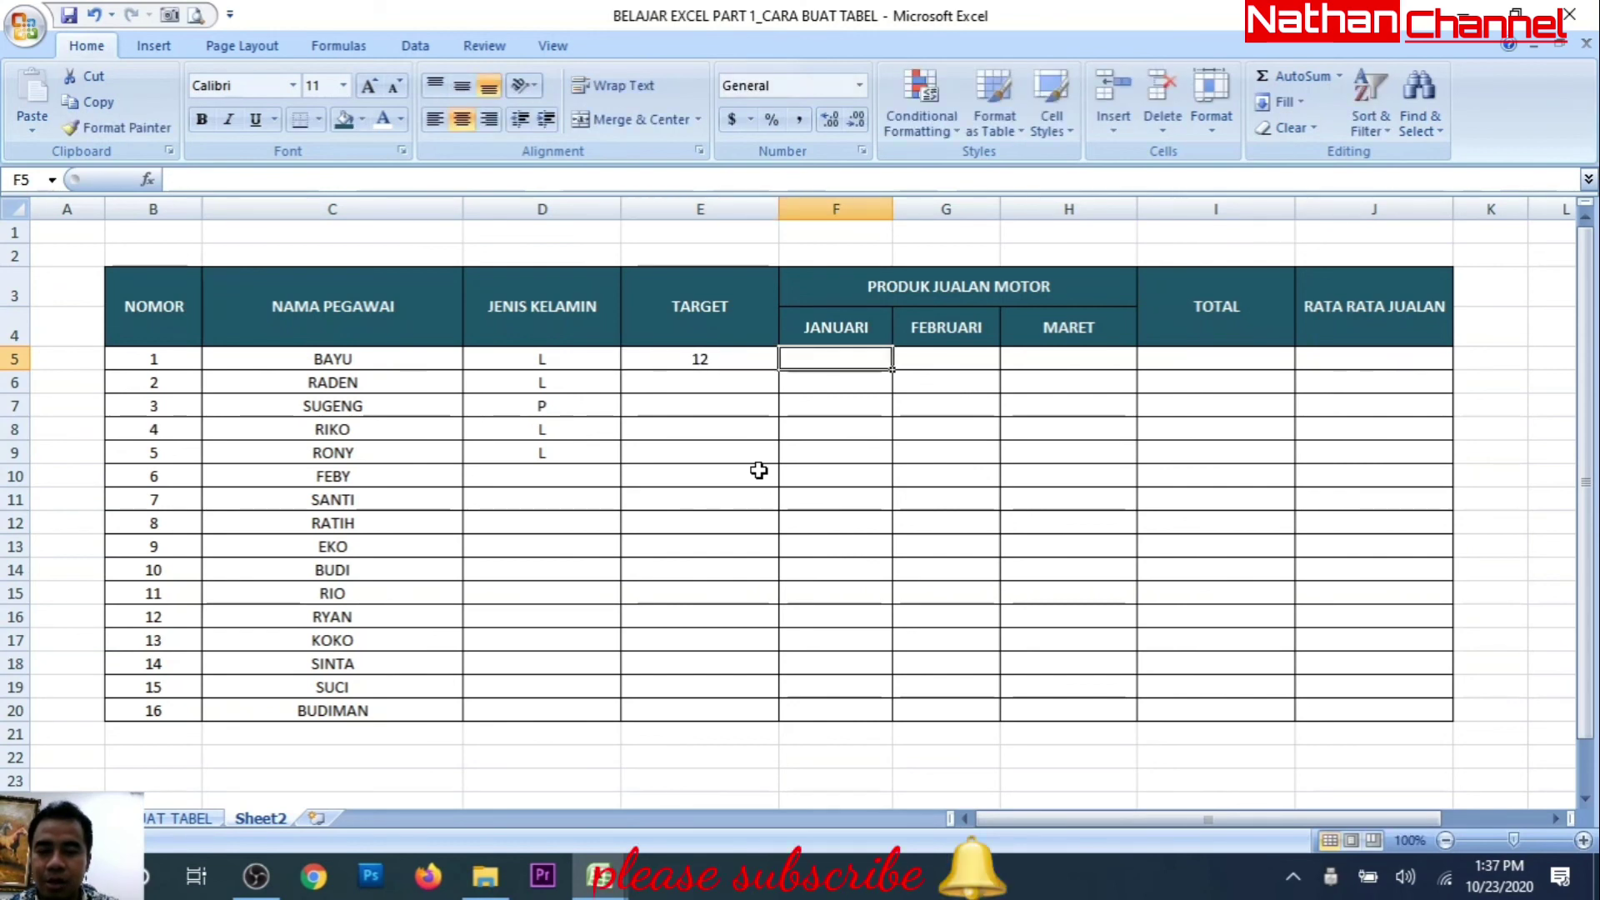
pyautogui.write('3')
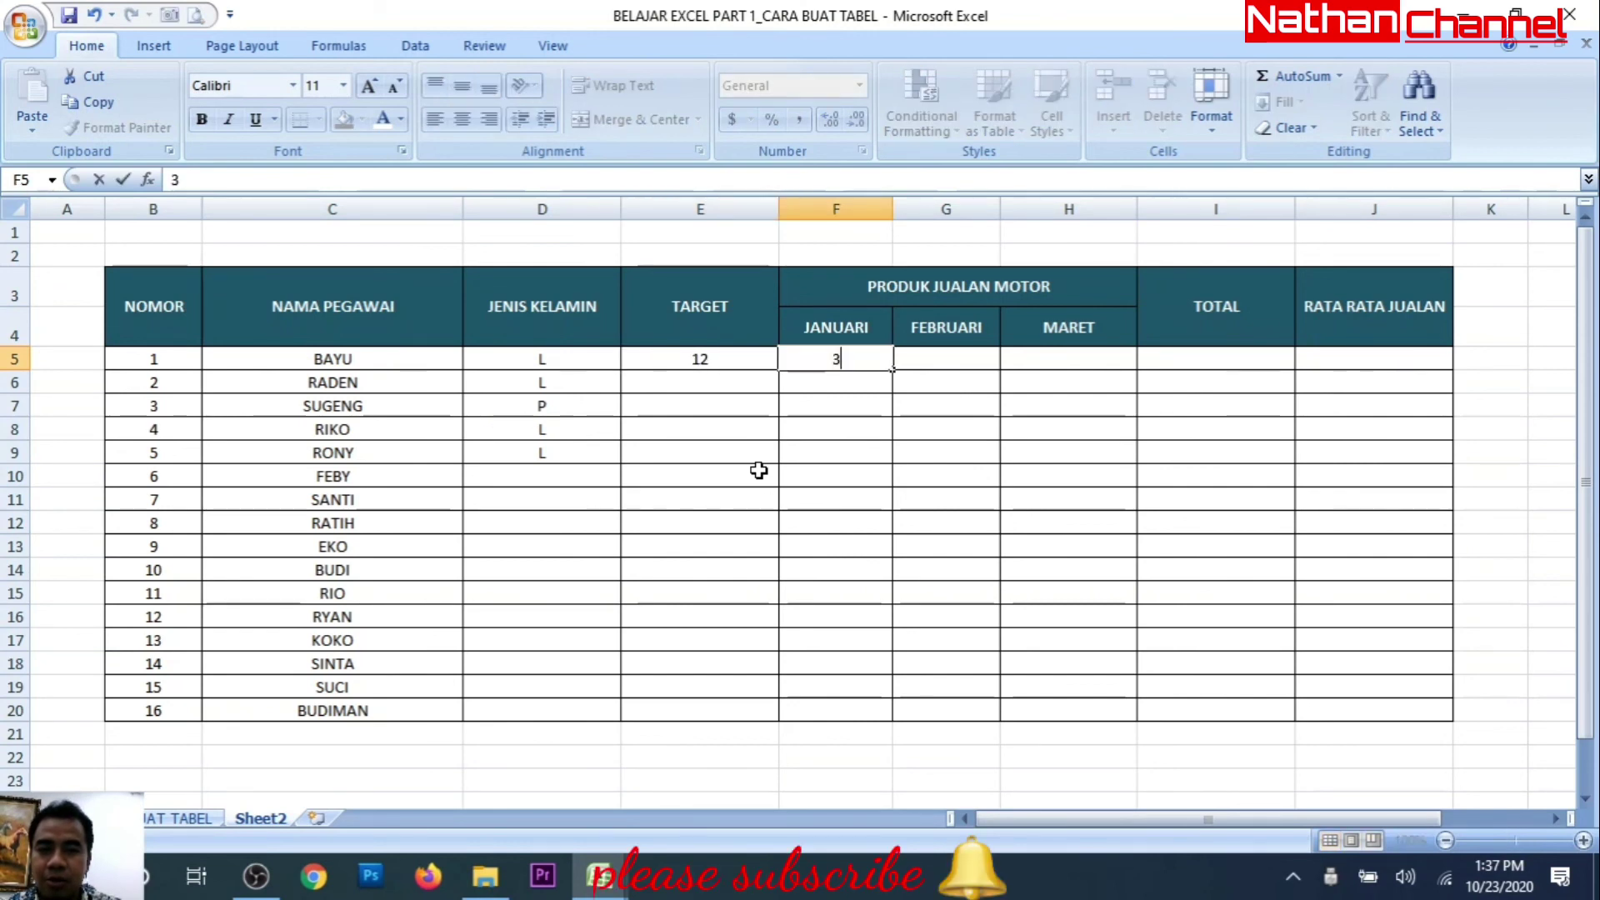
pyautogui.press('Tab')
pyautogui.write('3')
pyautogui.press('Tab')
pyautogui.write('3')
pyautogui.press('Tab')
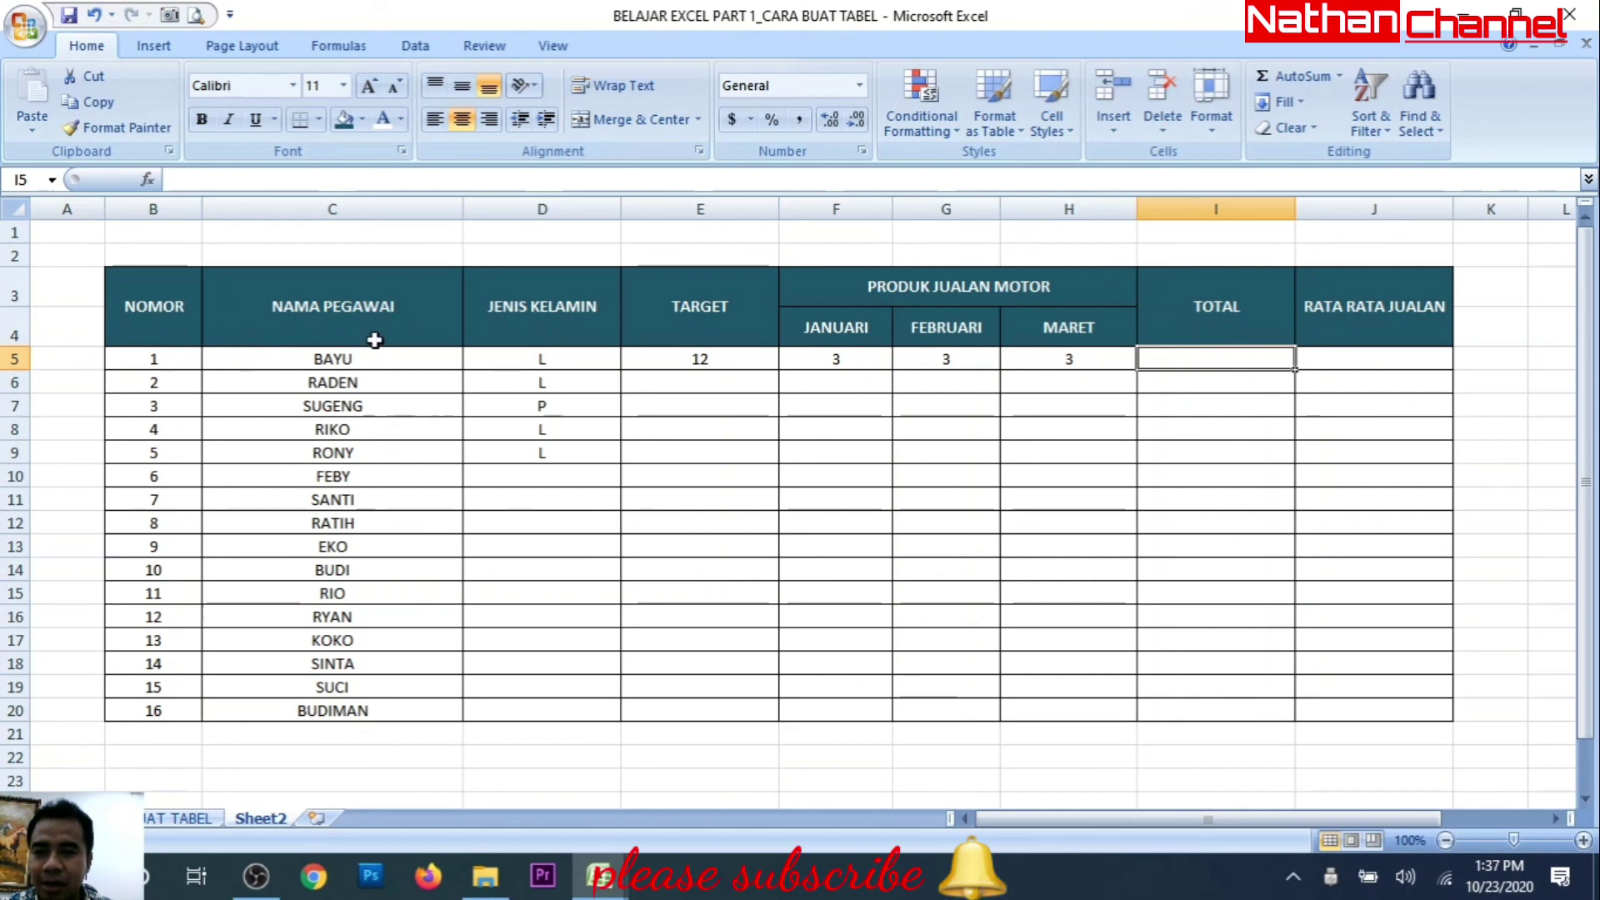
pyautogui.click(153, 48)
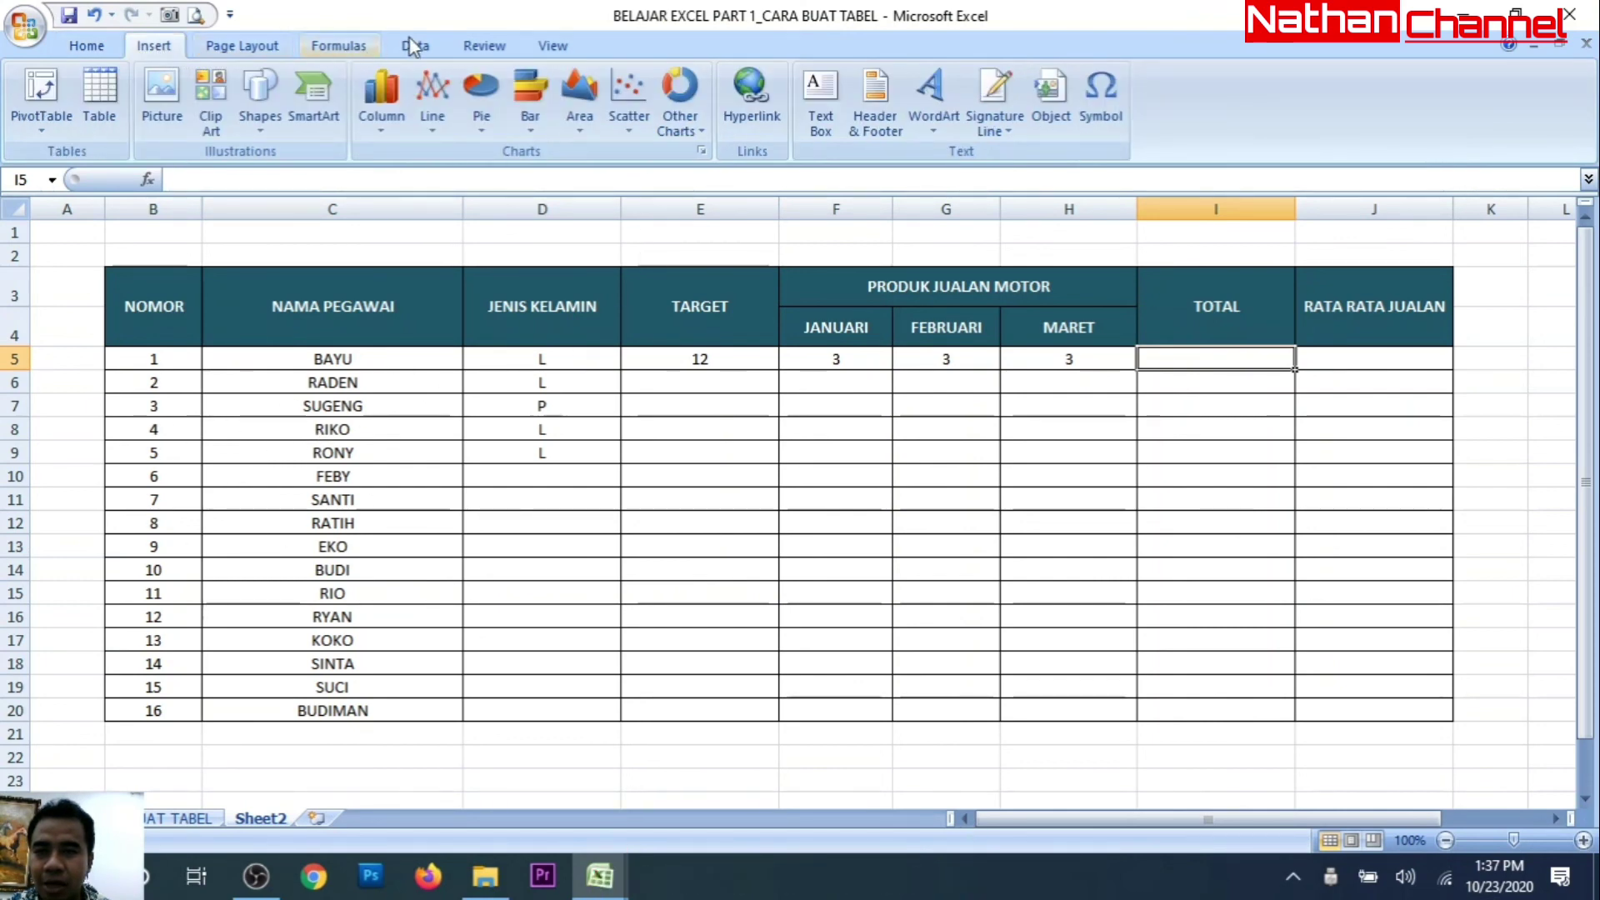
pyautogui.click(87, 45)
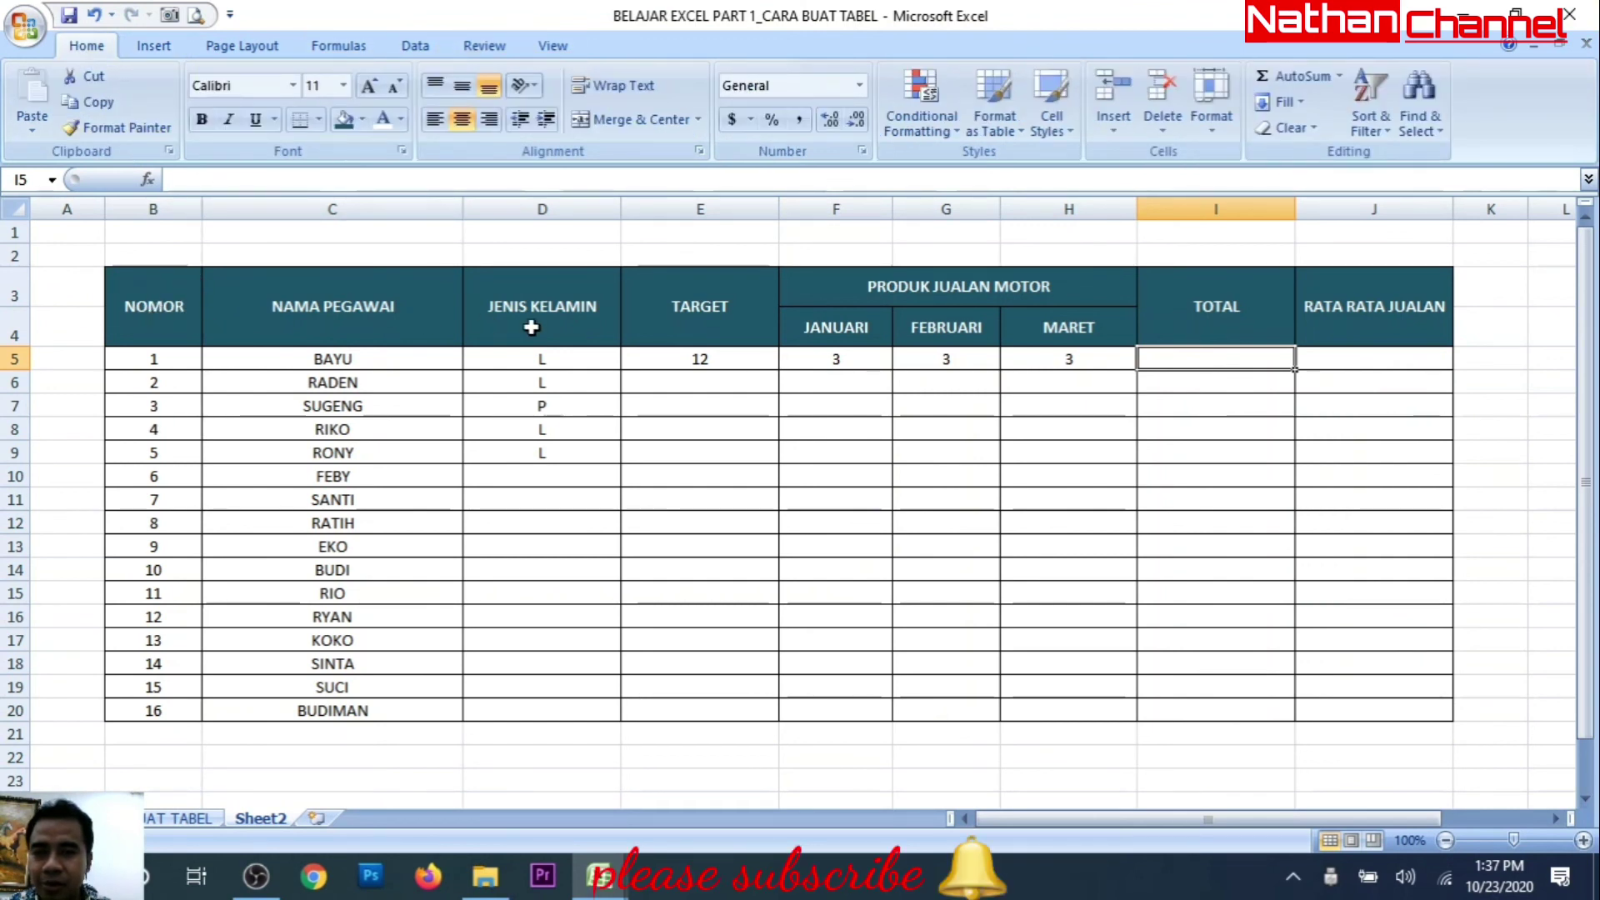
pyautogui.click(142, 305)
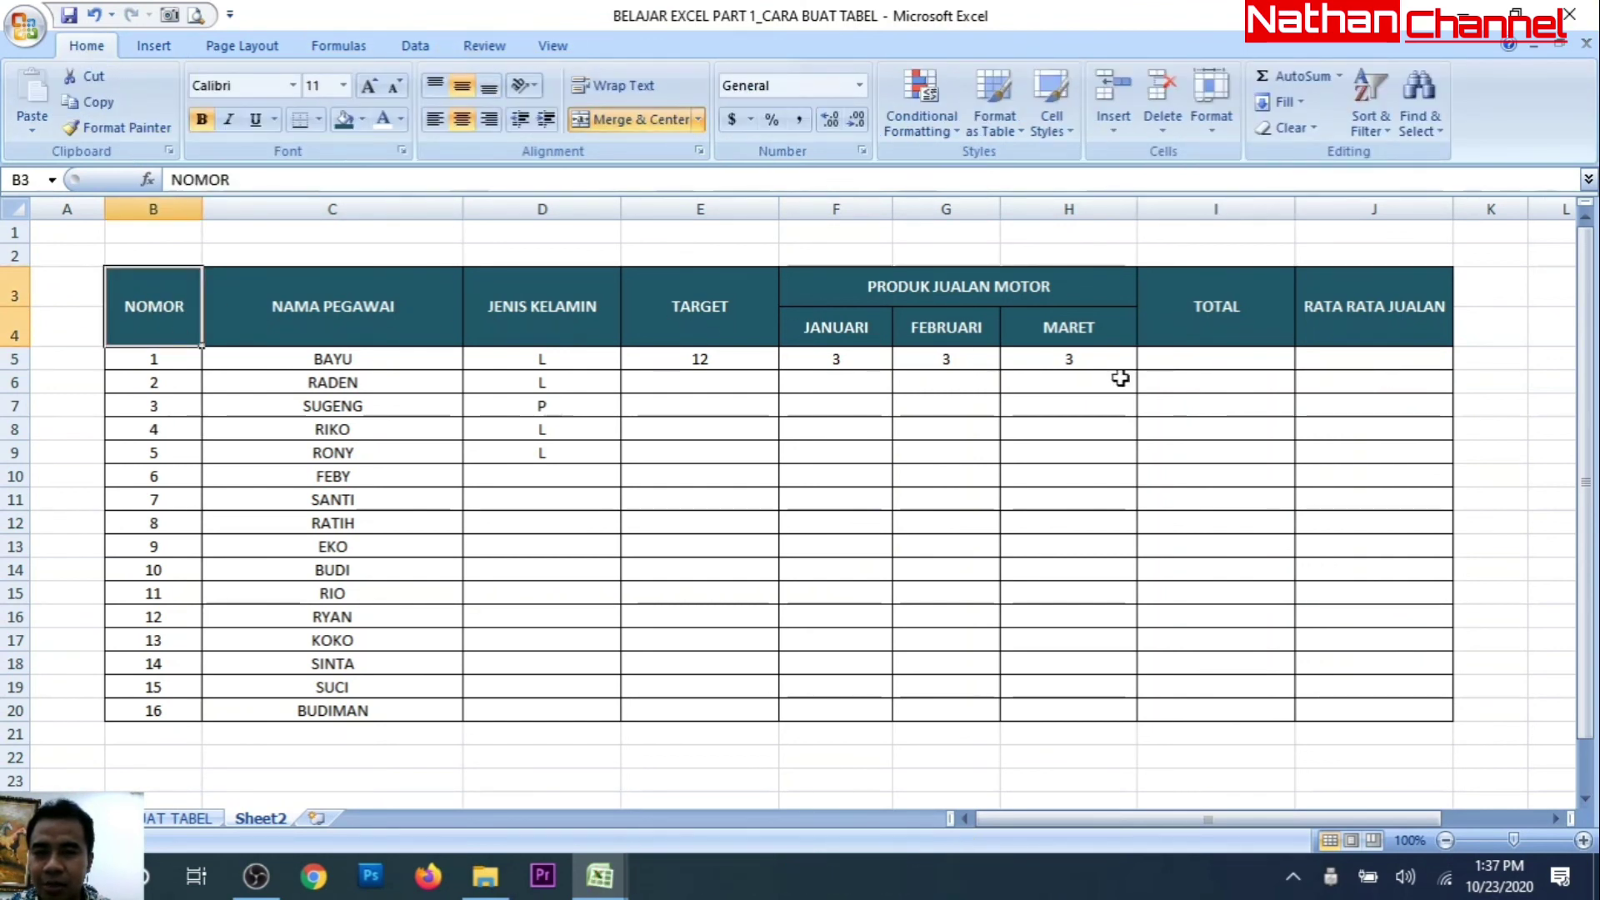
pyautogui.click(1492, 289)
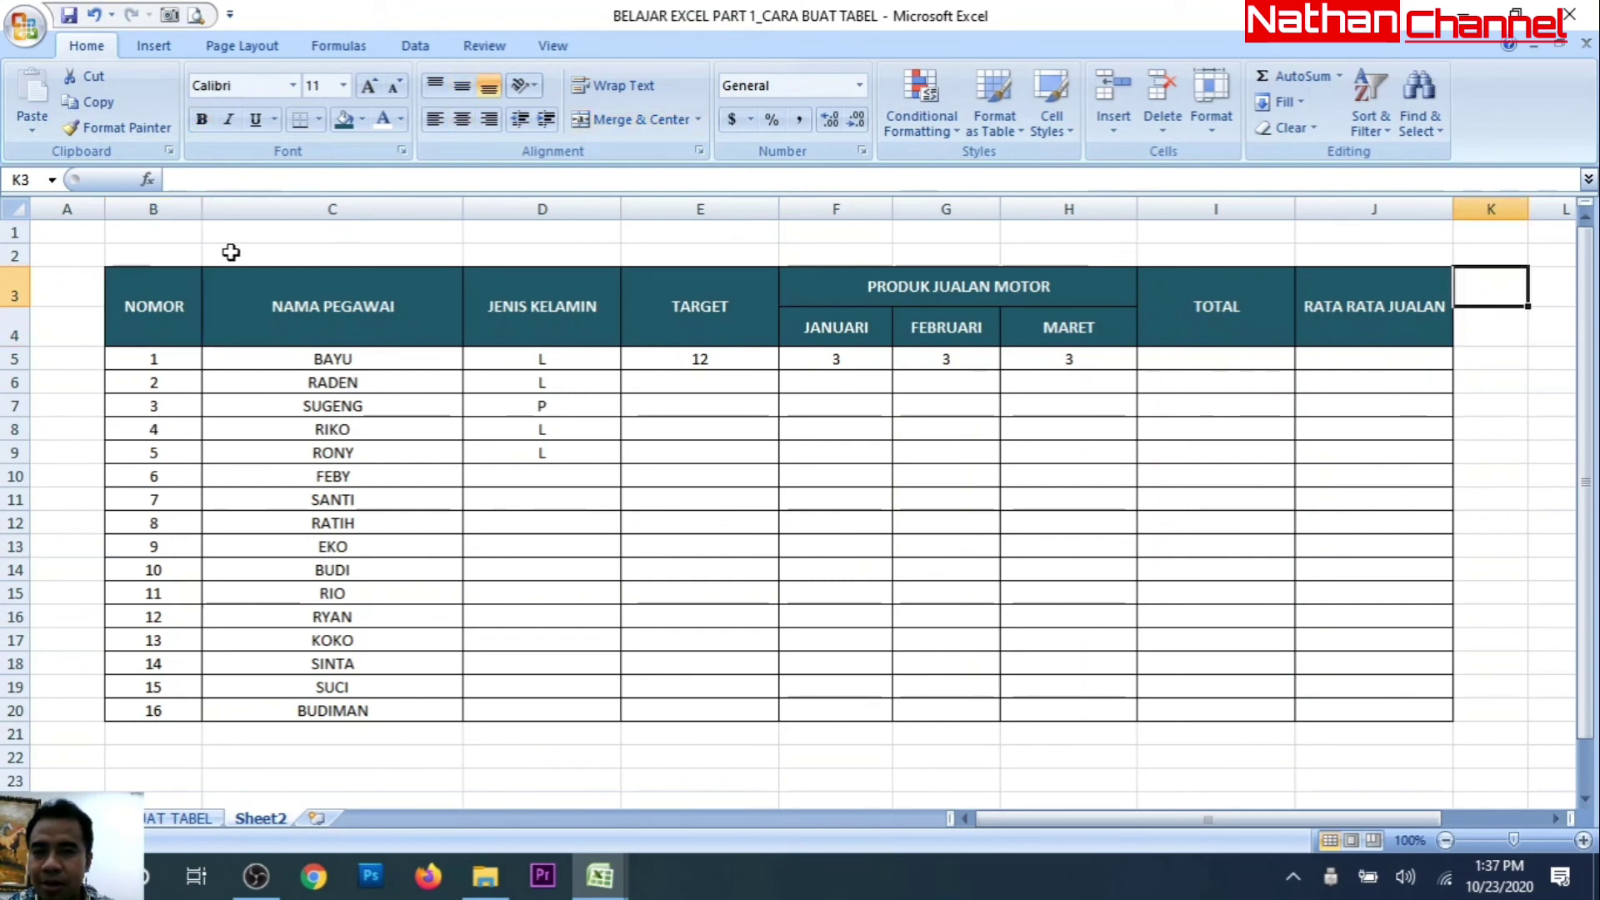
pyautogui.click(175, 295)
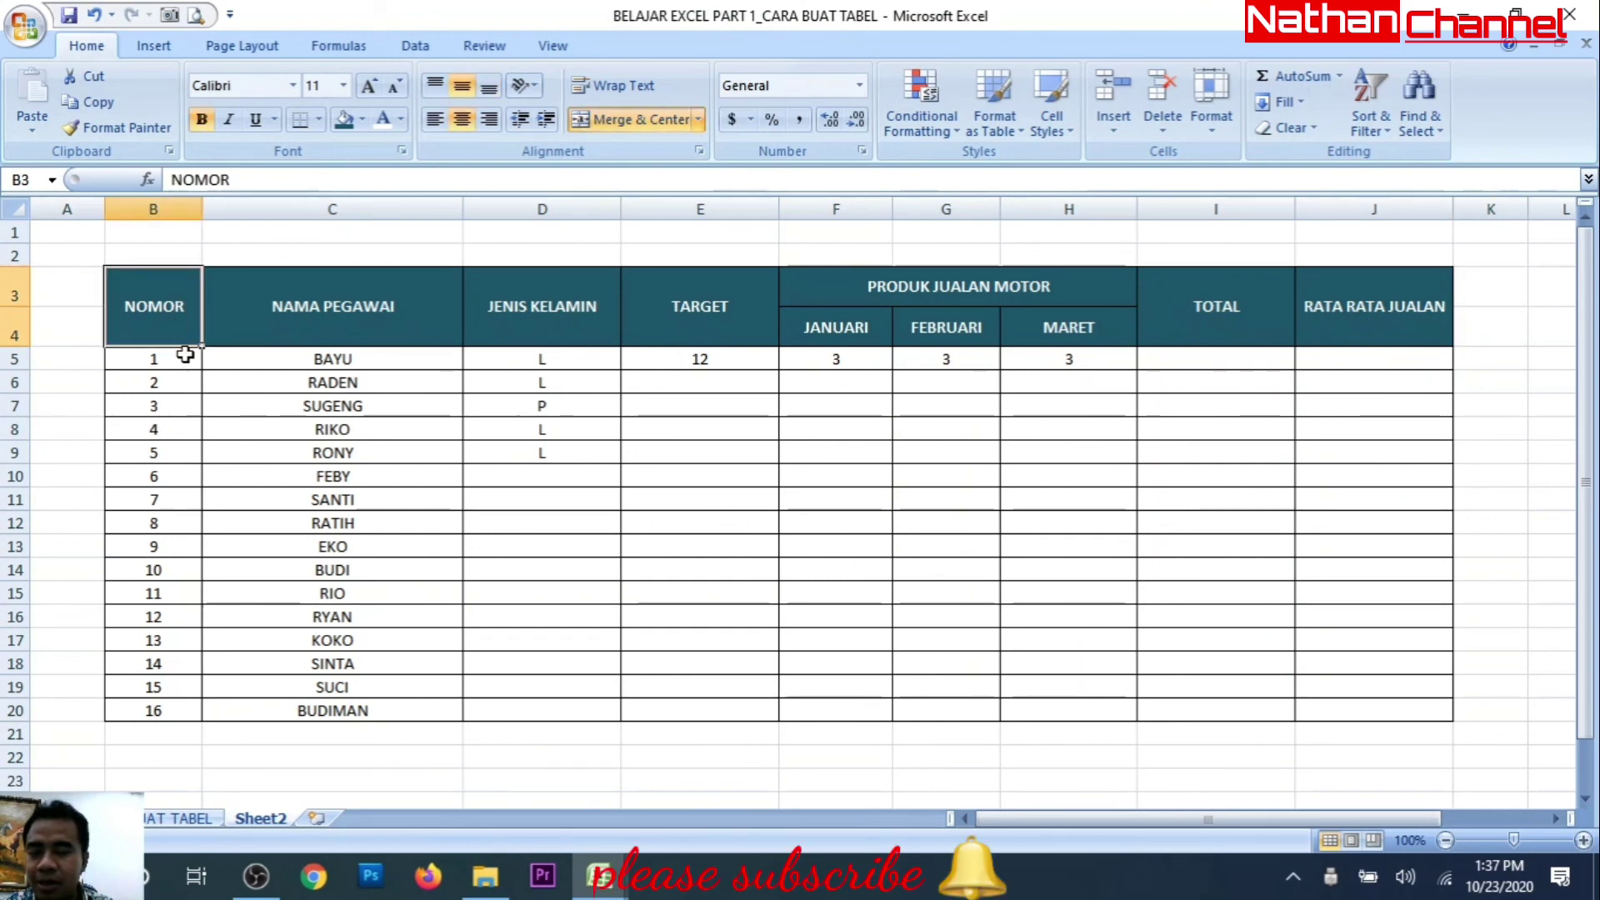